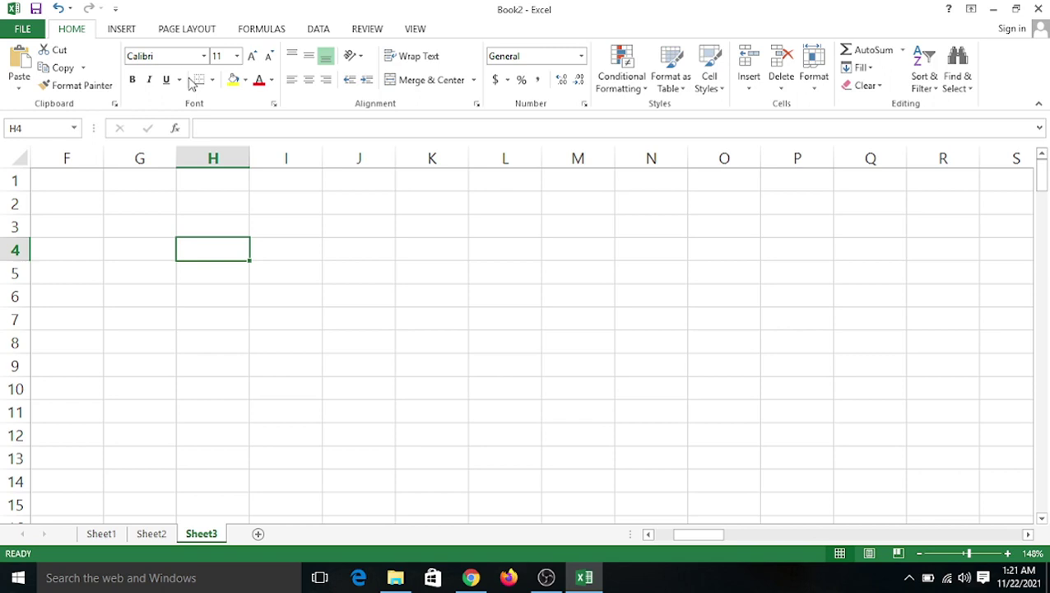
click(265, 28)
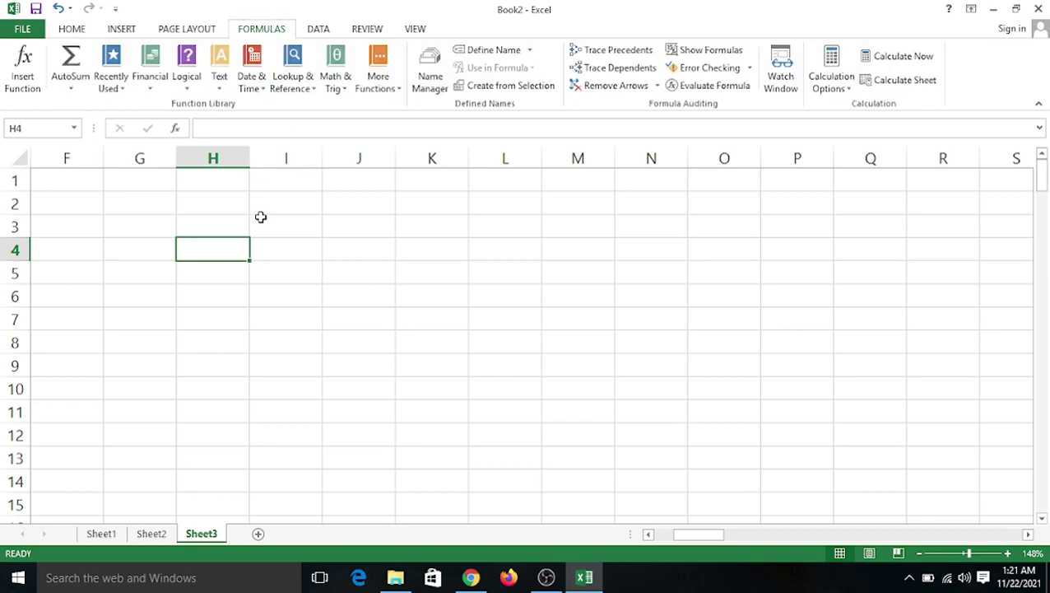
click(144, 201)
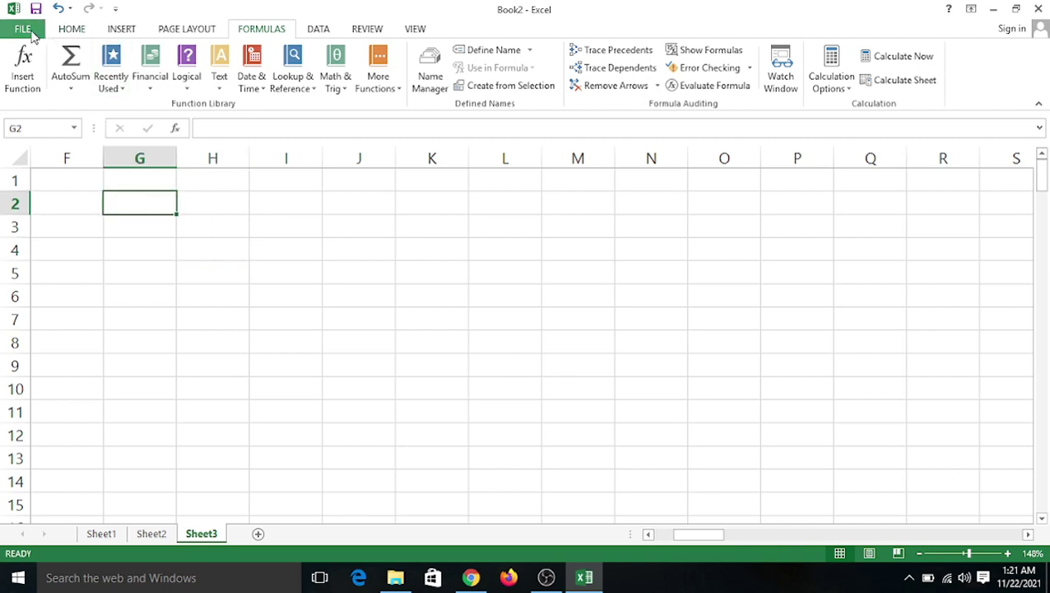
click(71, 32)
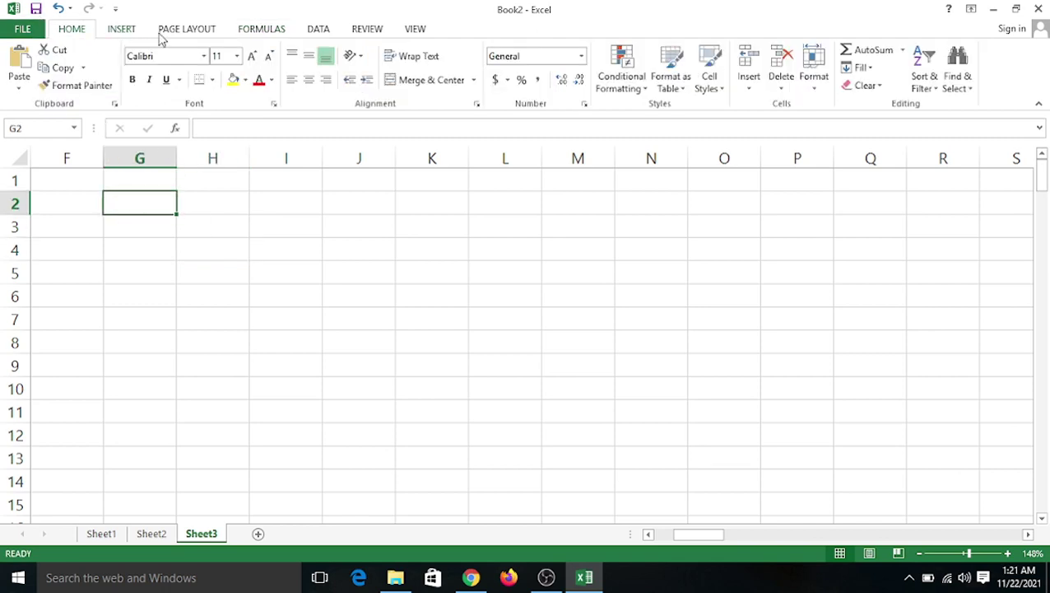
scroll(185, 35, down, 1)
click(187, 32)
click(247, 252)
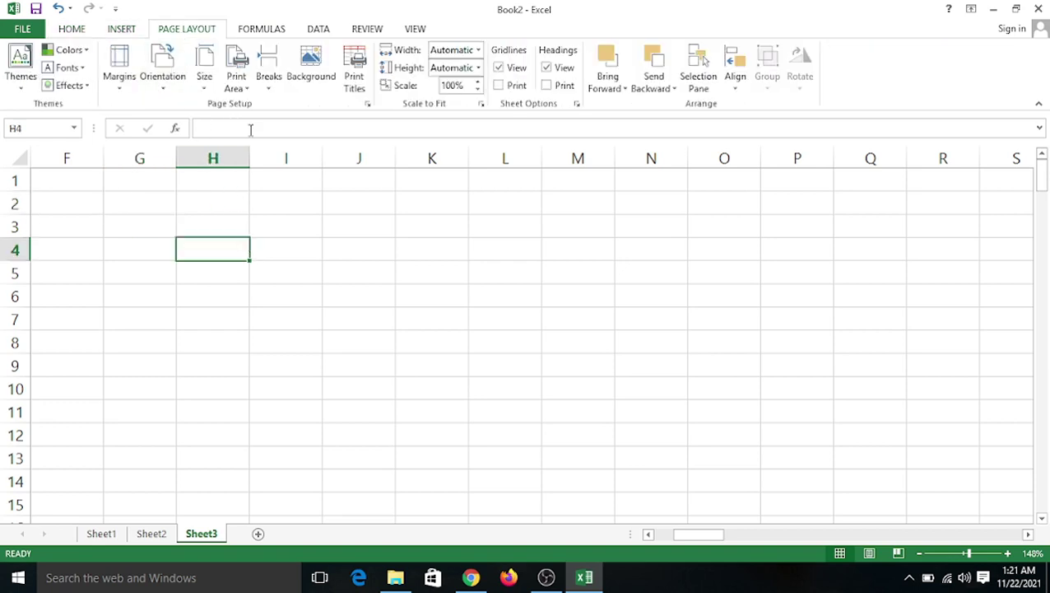
click(127, 219)
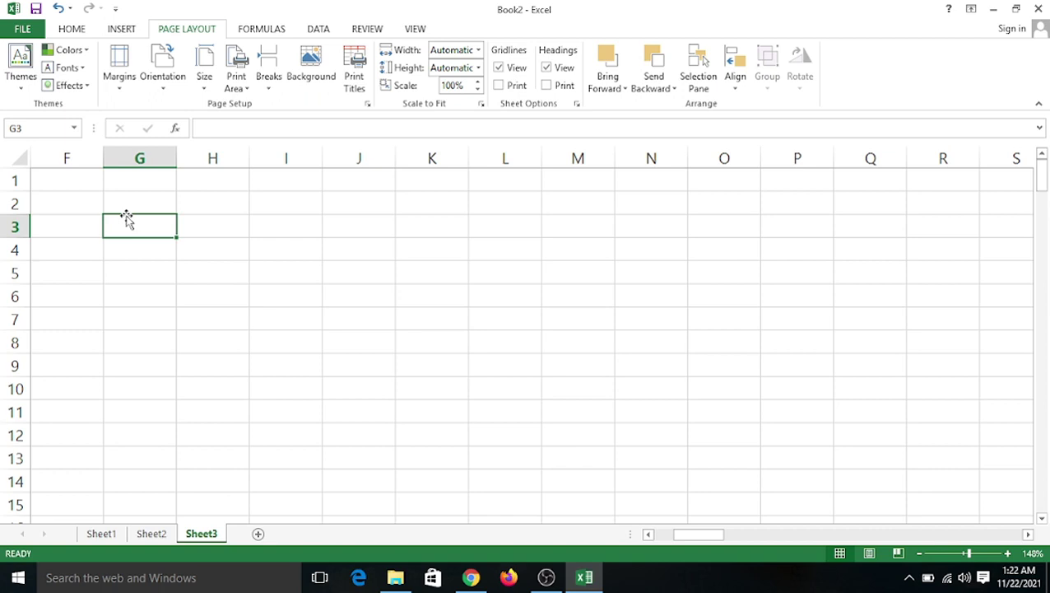
click(264, 247)
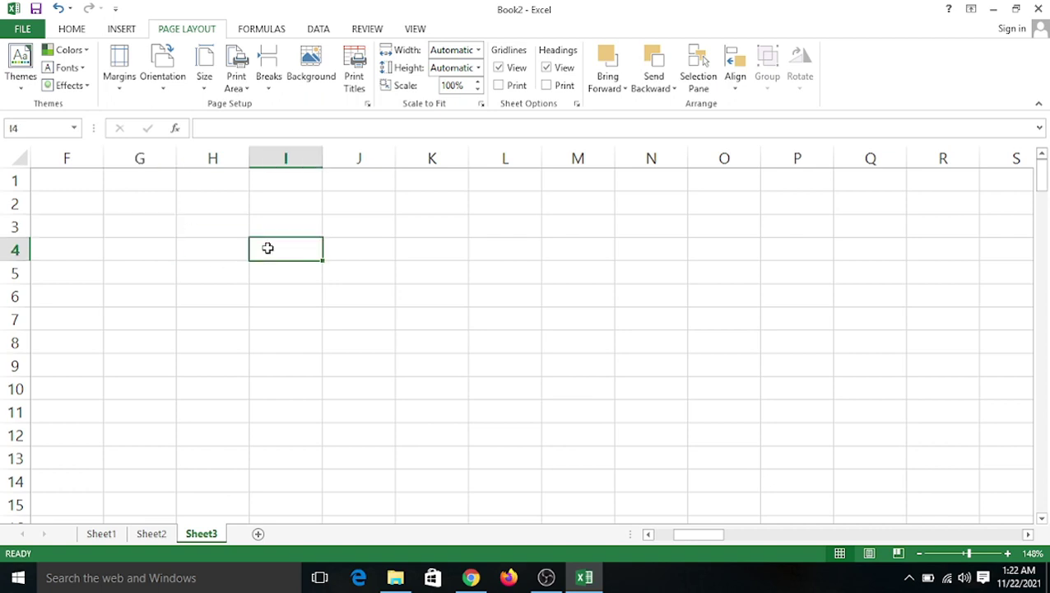
Enter 23 in cell G5 and 34 in cell H5 of Sheet3
click(260, 31)
click(124, 280)
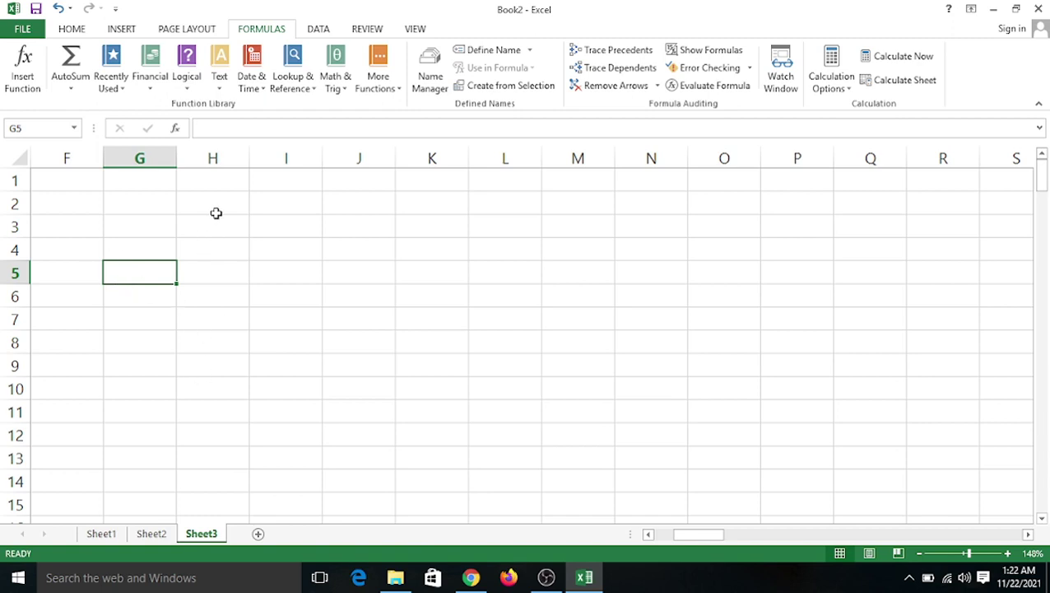
text(23)
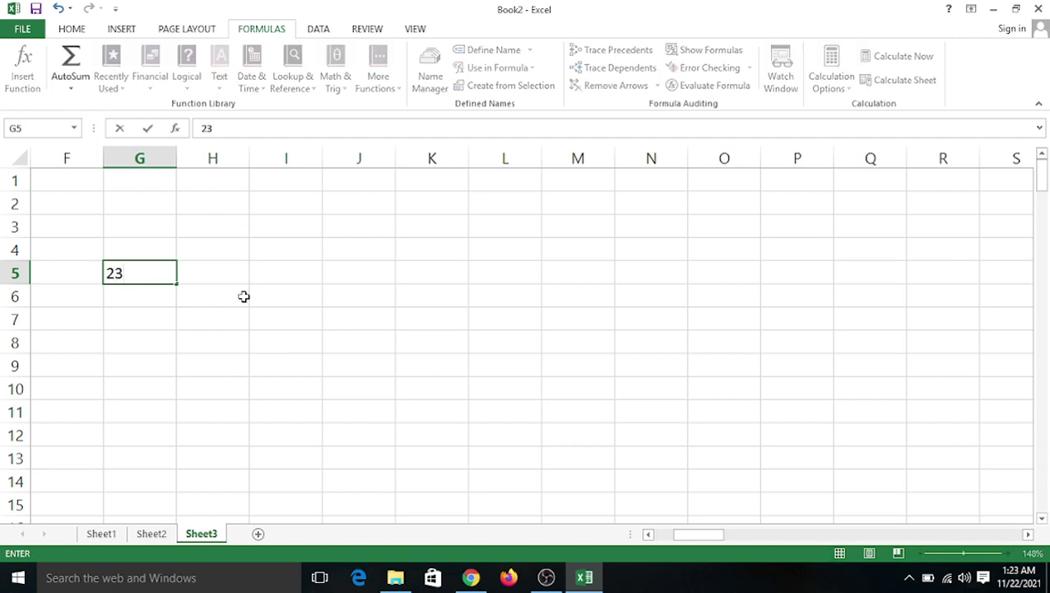
key(Tab)
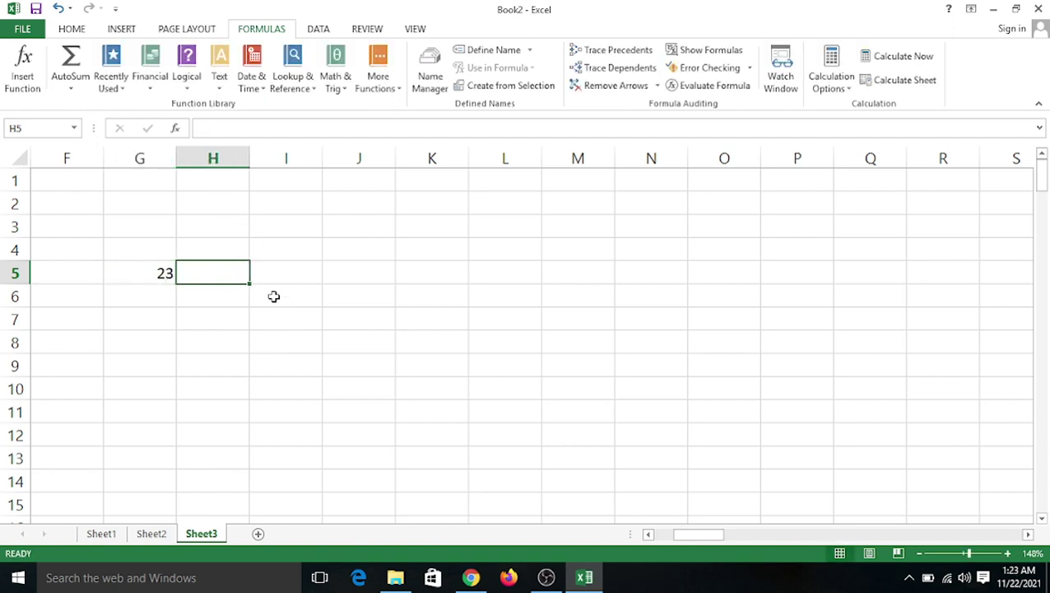
text(34)
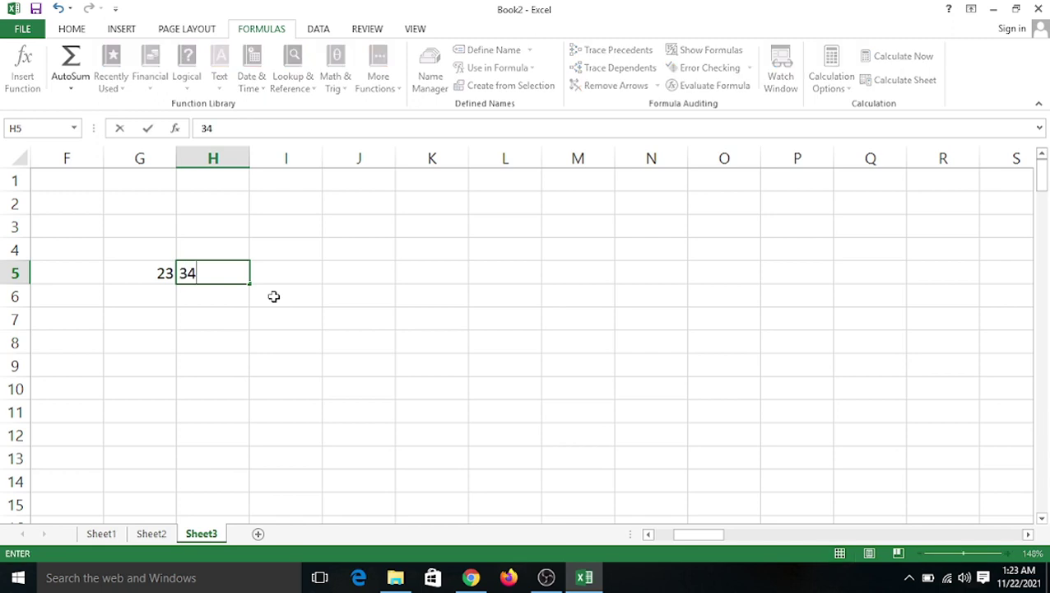
key(Tab)
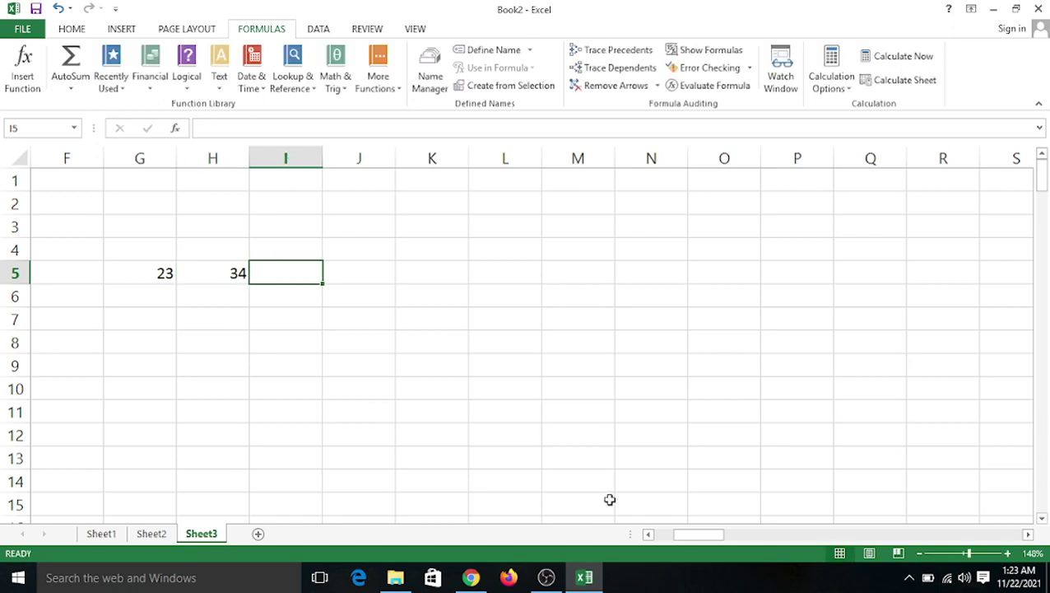
Set the font size of all cells in the sheet to 18
drag(970, 553, 974, 553)
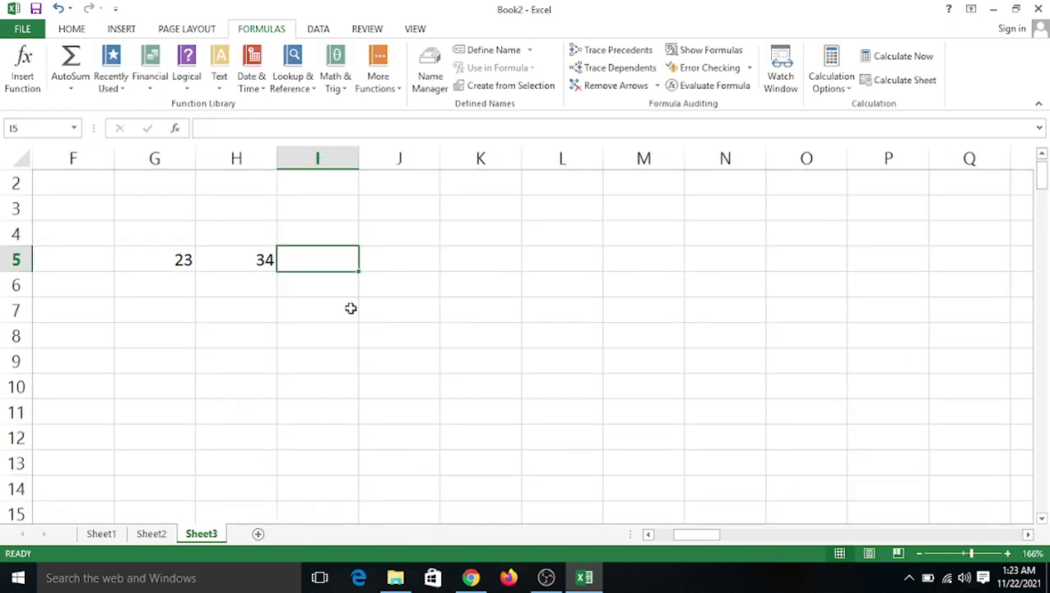
key(ctrl+a)
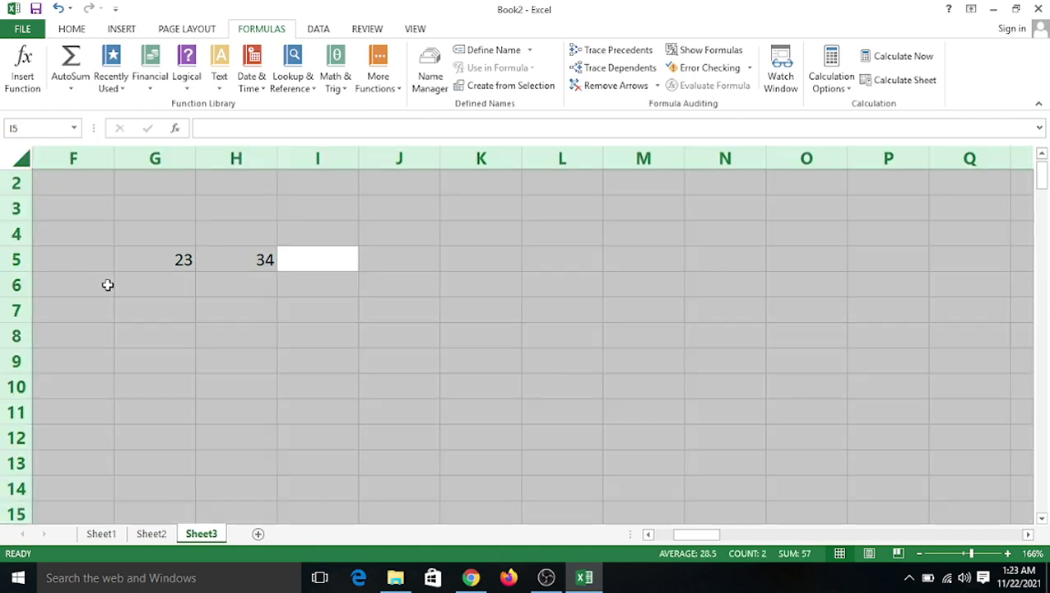
click(71, 29)
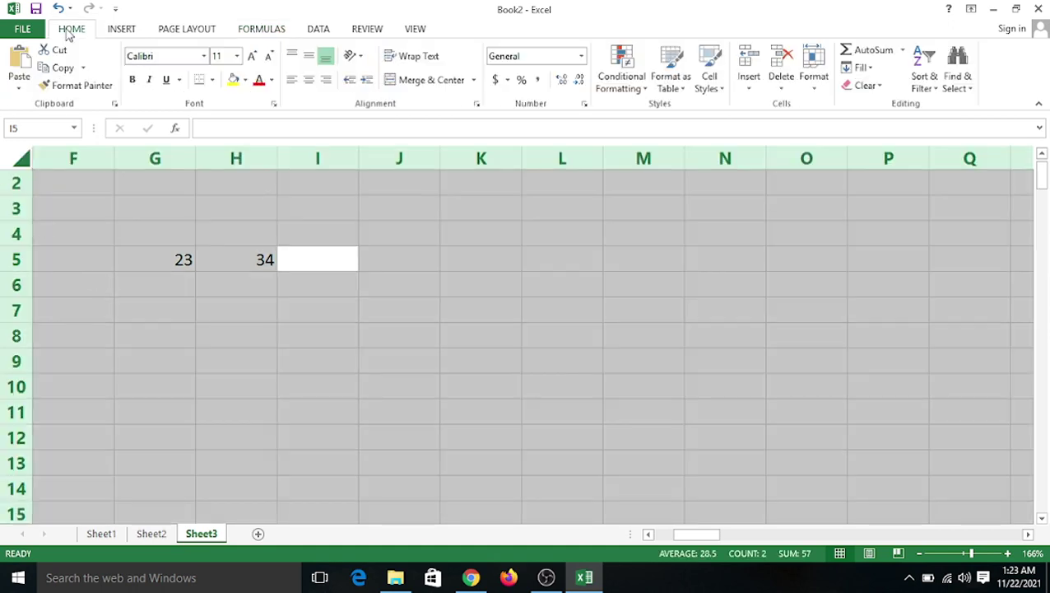
click(237, 57)
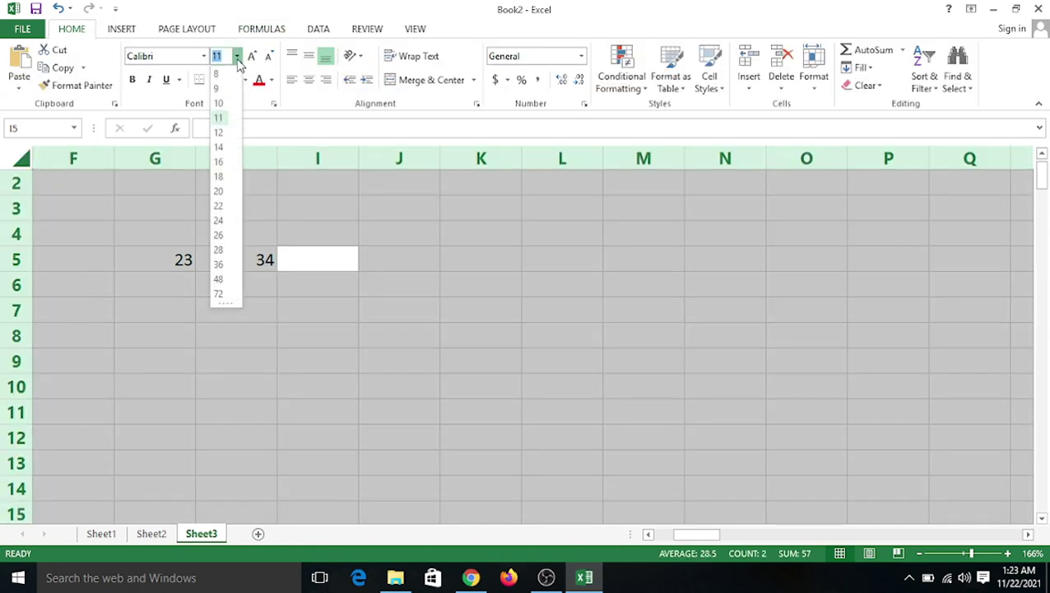
click(219, 177)
click(216, 252)
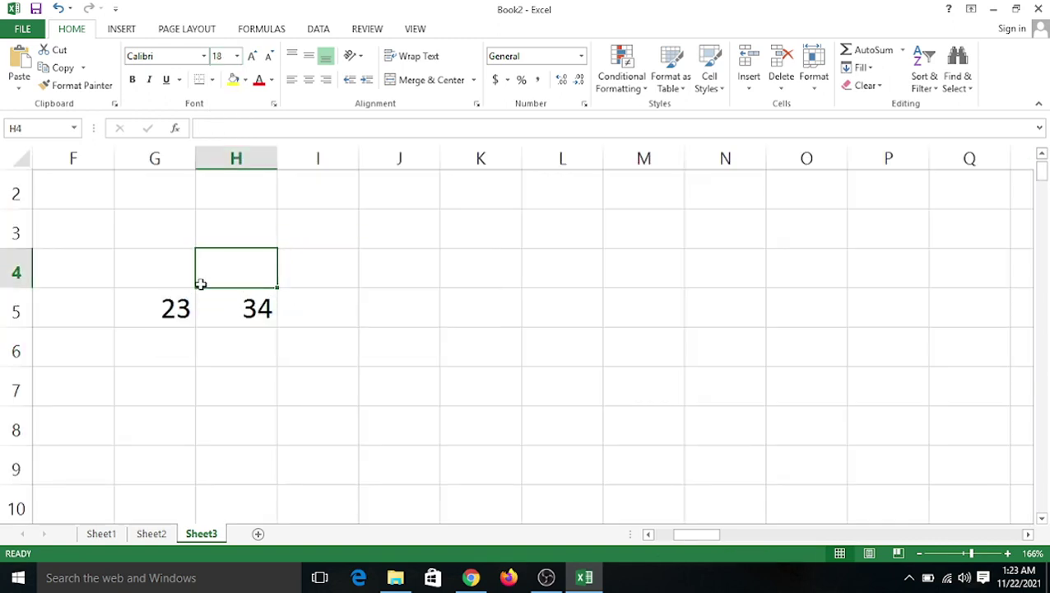
click(297, 307)
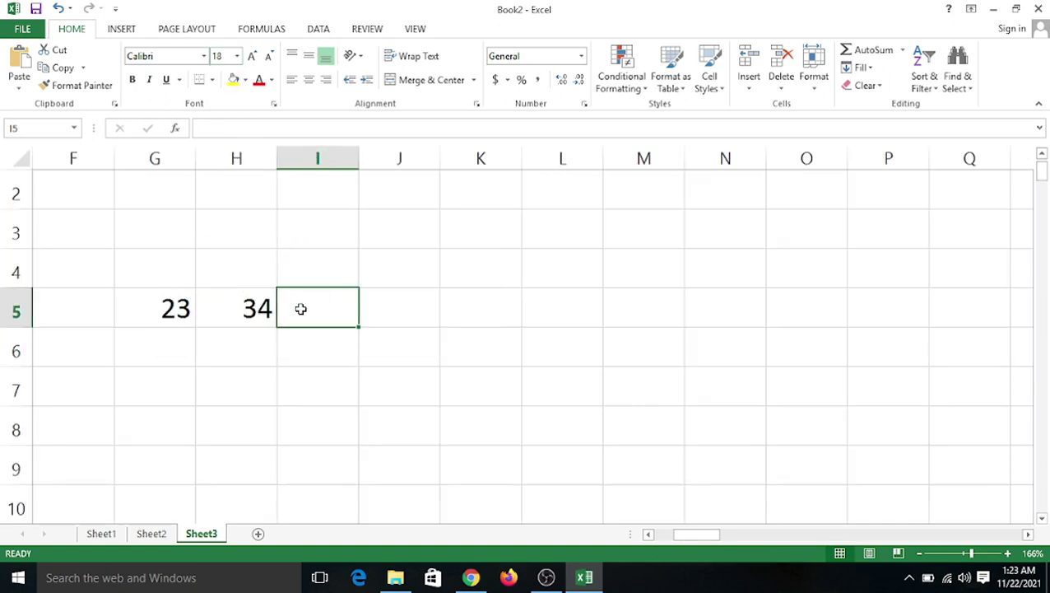
click(272, 33)
click(24, 95)
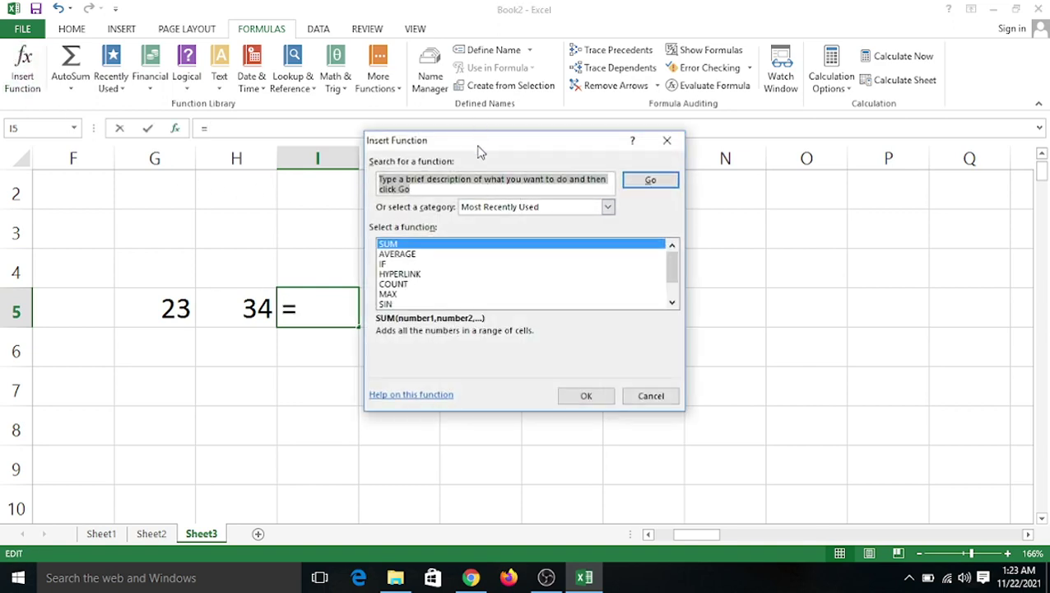
click(677, 148)
click(423, 277)
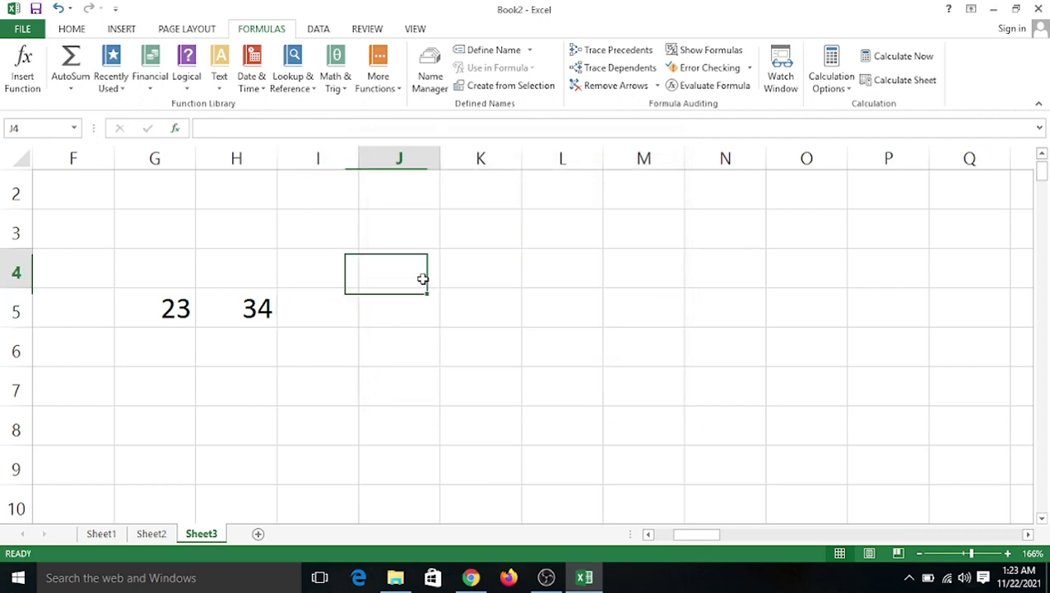
Continue the row of numbers with 56 in cell I5 and 17 in cell J5
click(291, 315)
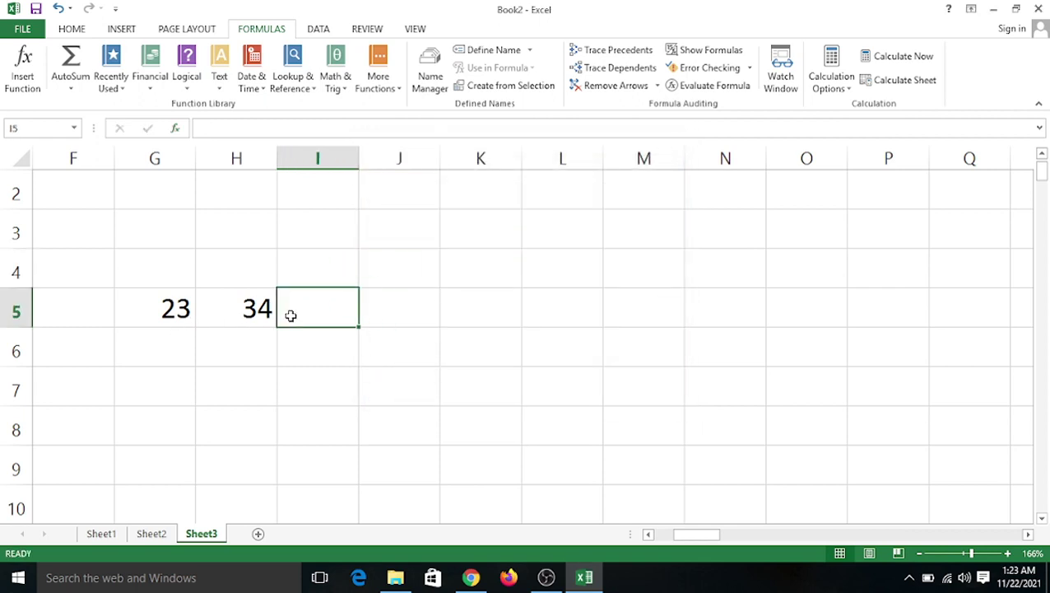
text(56)
key(Tab)
text(1)
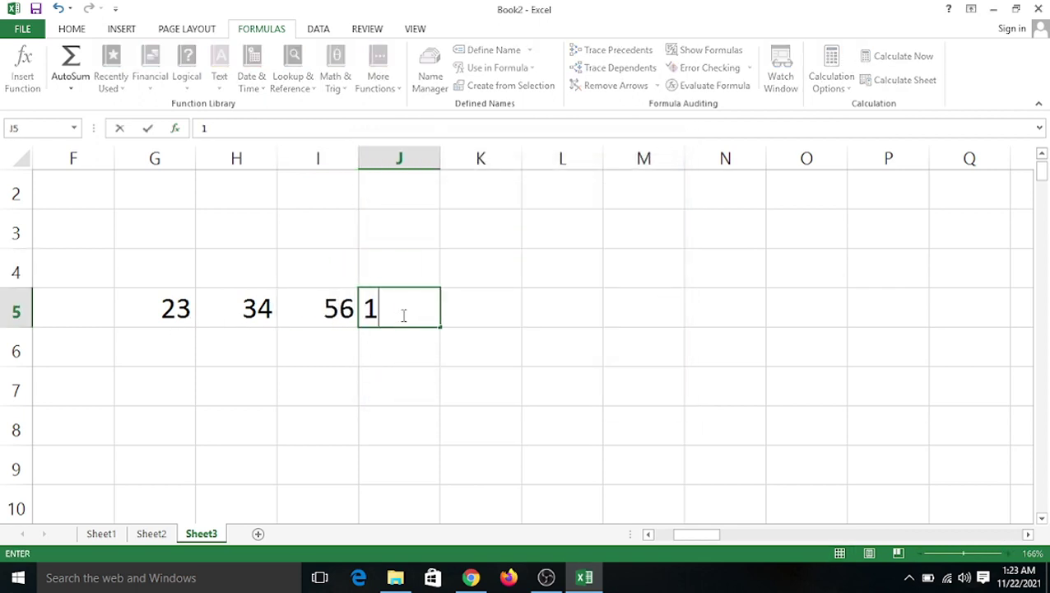
text(7)
click(483, 300)
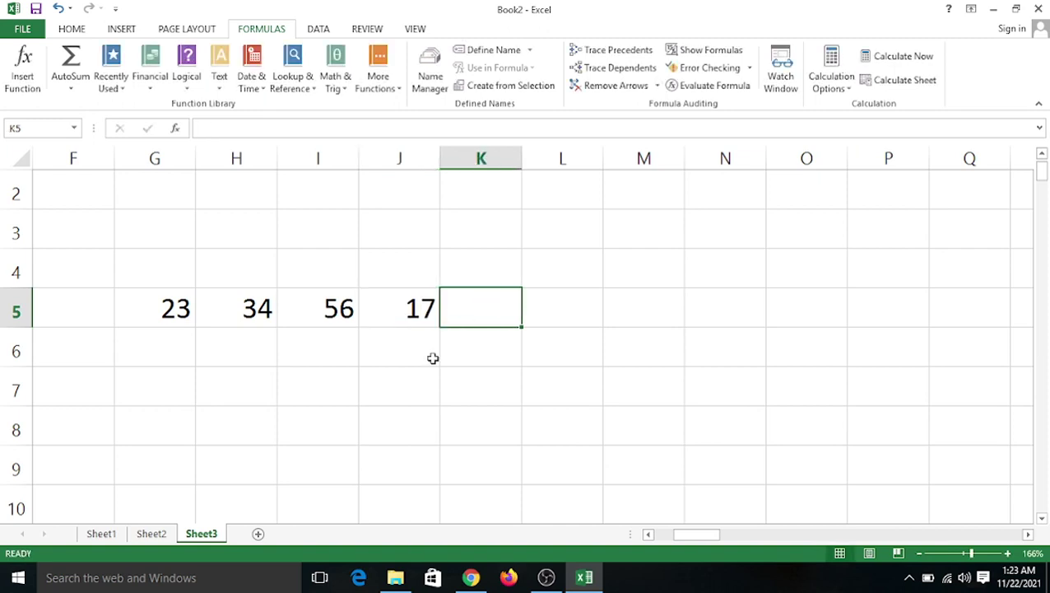
click(268, 392)
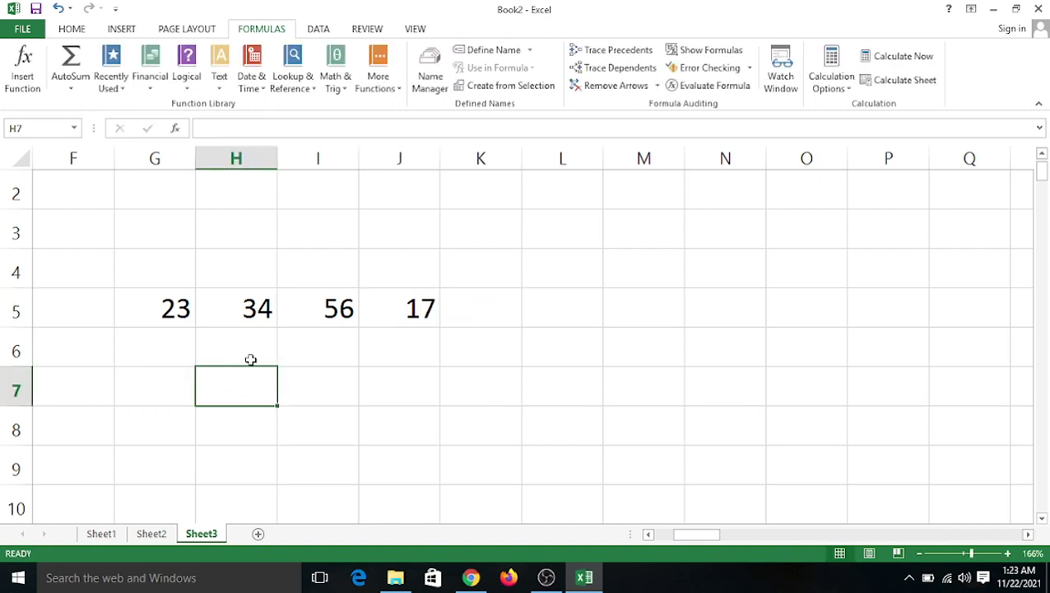
Enter the formula =sum(G5:J5) in cell K5 to add up the row of numbers
click(469, 307)
text(=)
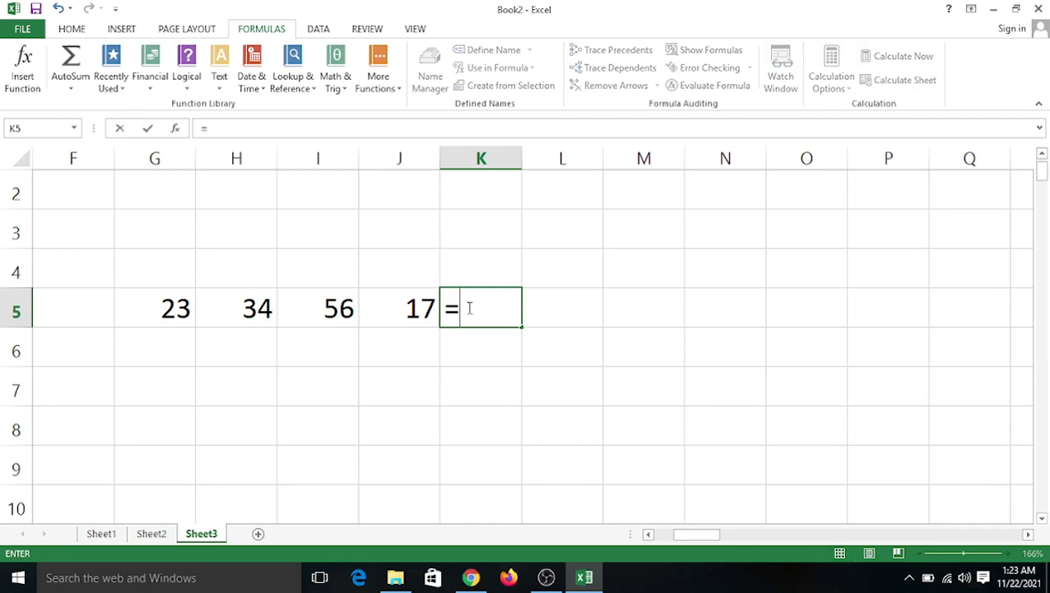
text(sum)
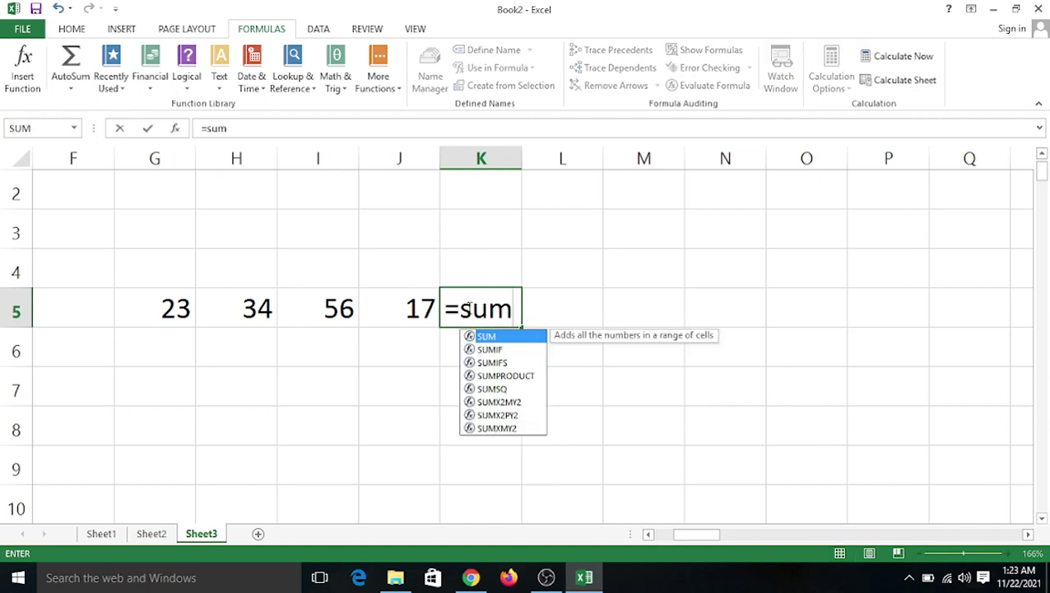
text(()
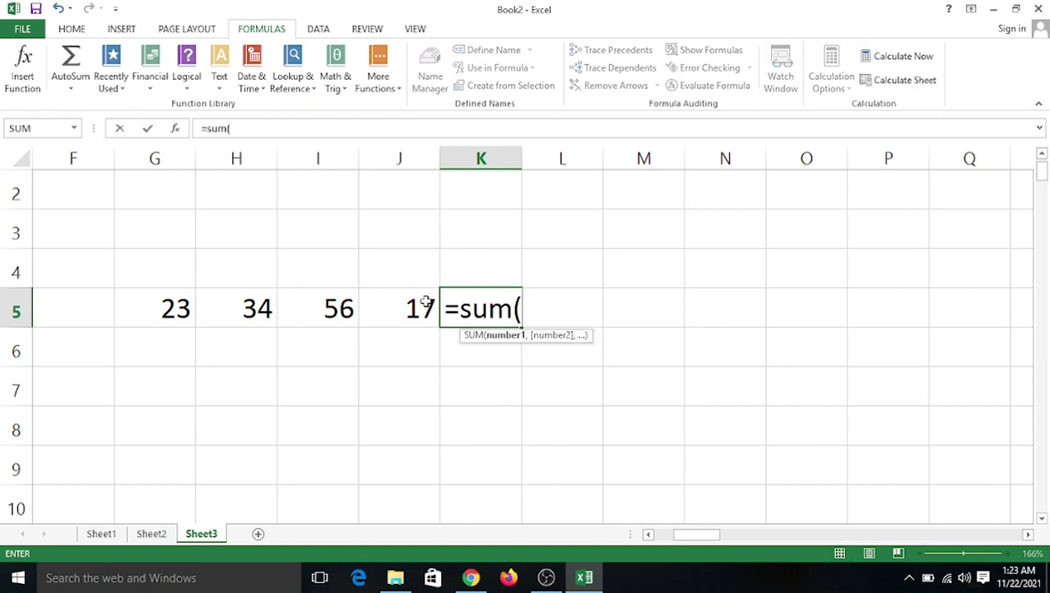
click(152, 307)
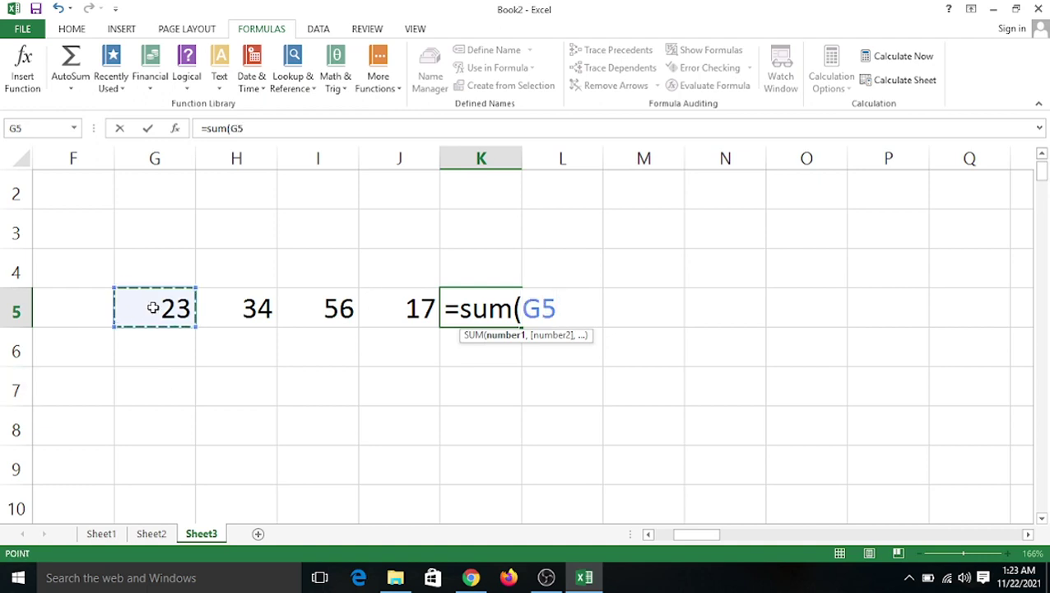
key(F8)
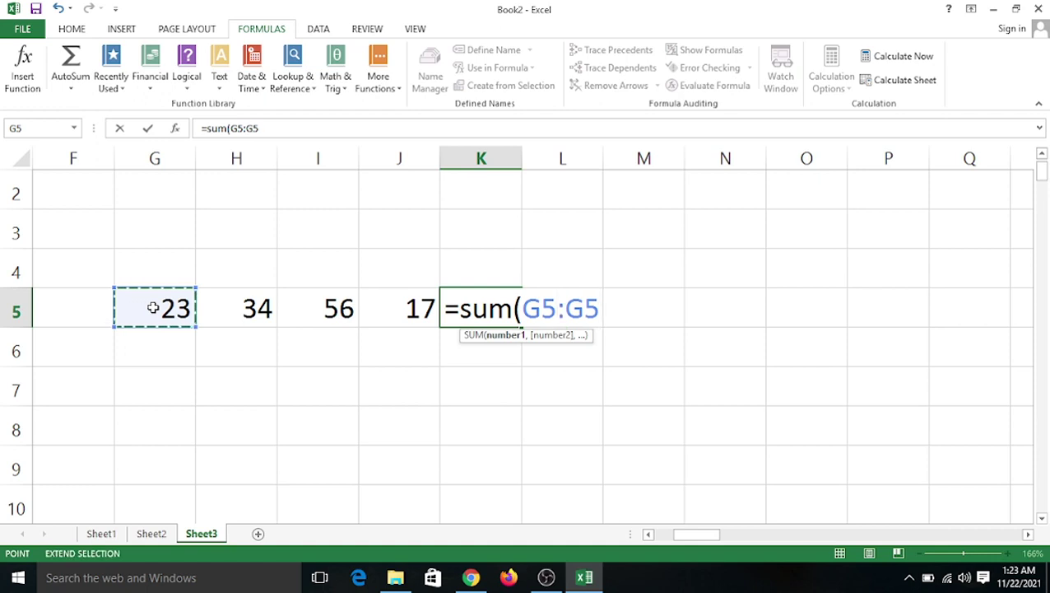
key(BackSpace)
key(BackSpace)
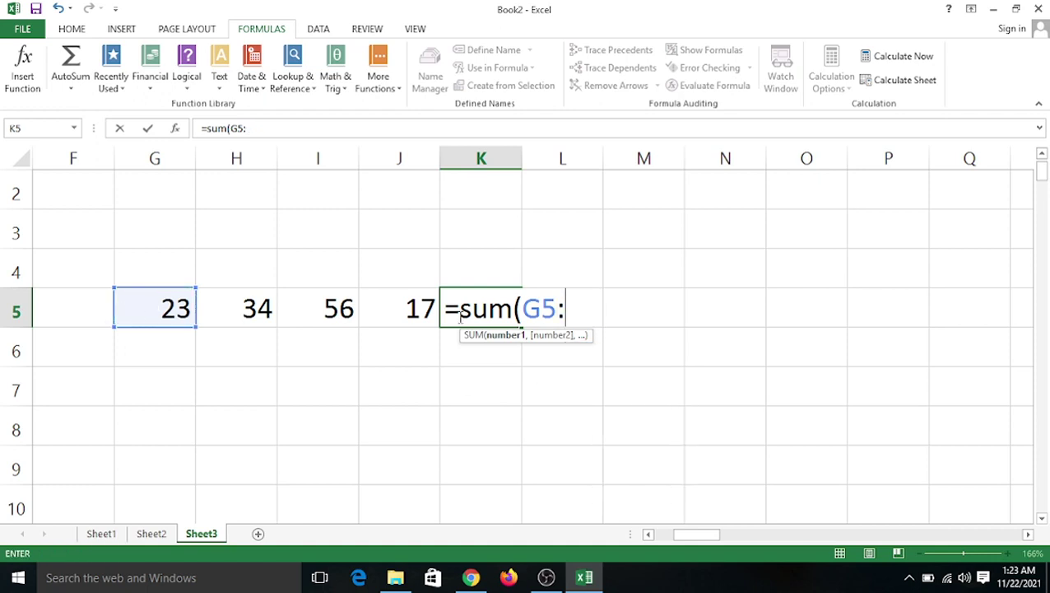
click(422, 305)
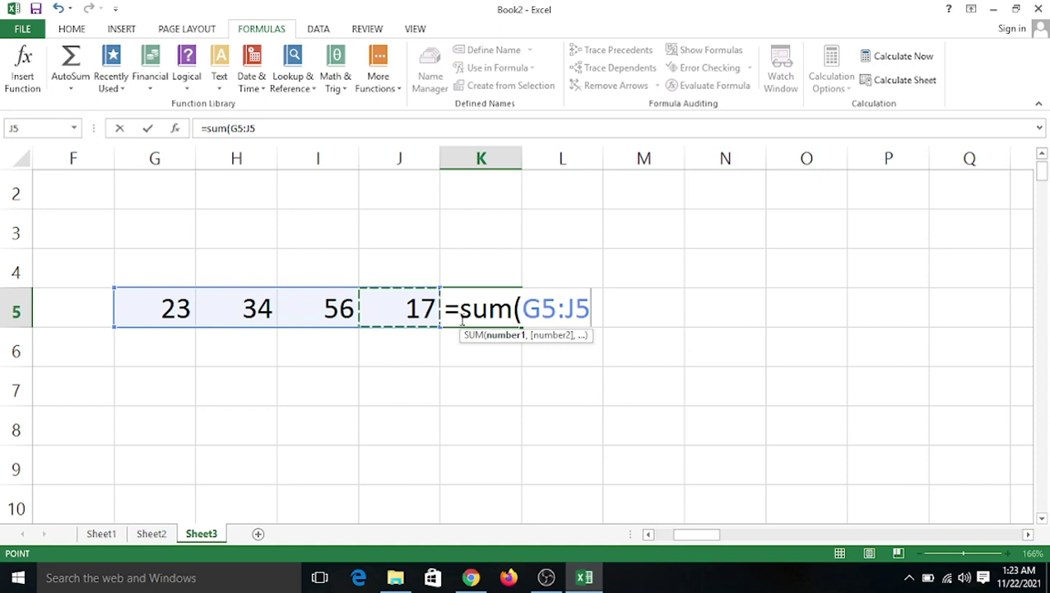
text())
key(Return)
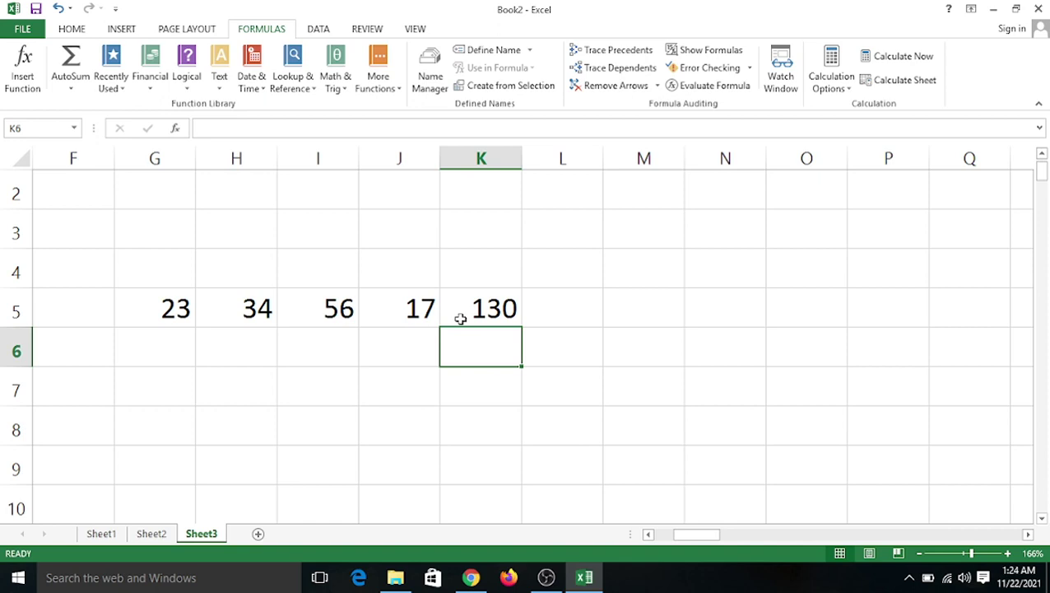
Delete the values in cells H5 and I5, keeping the sum formula in K5
click(288, 360)
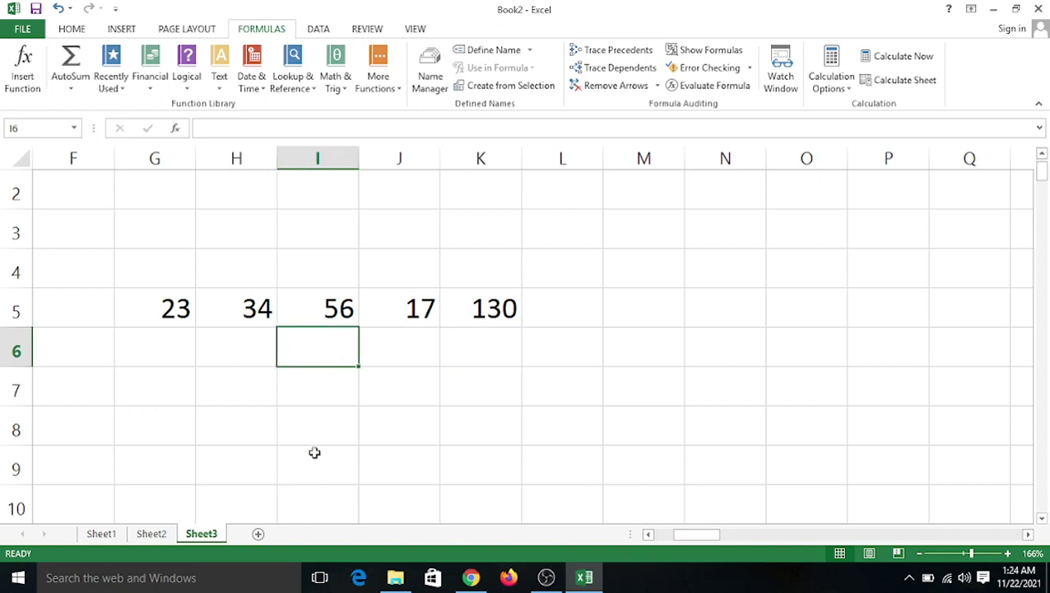
click(316, 385)
click(254, 306)
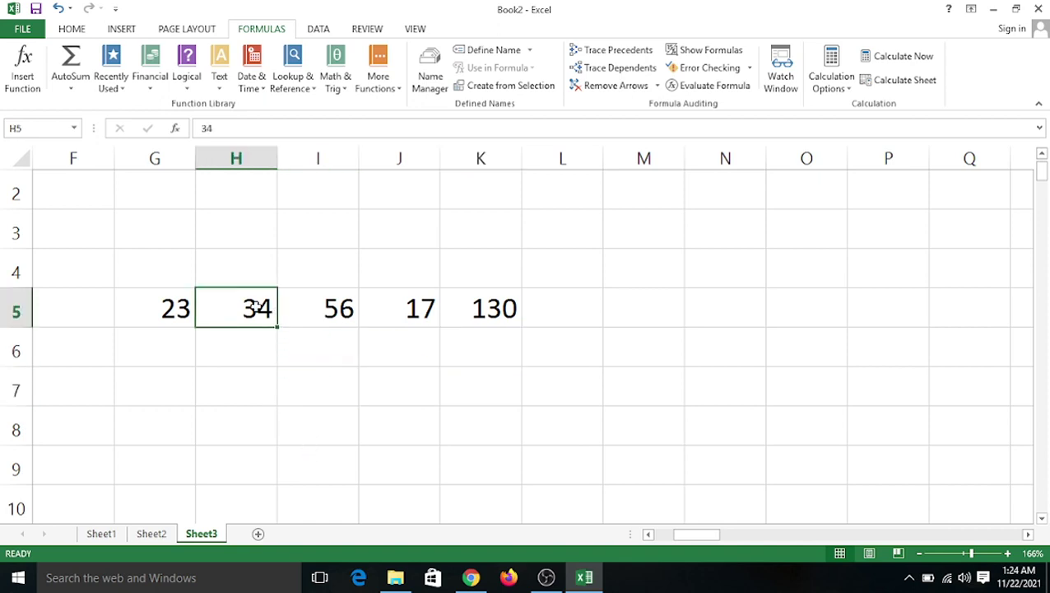
key(Delete)
click(329, 317)
key(Delete)
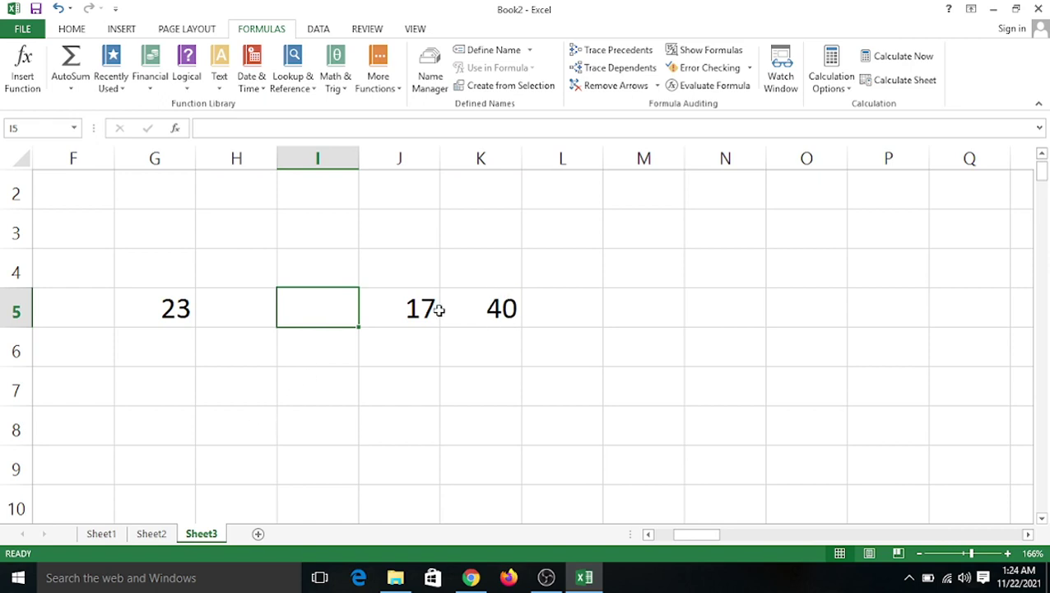
click(262, 413)
click(299, 386)
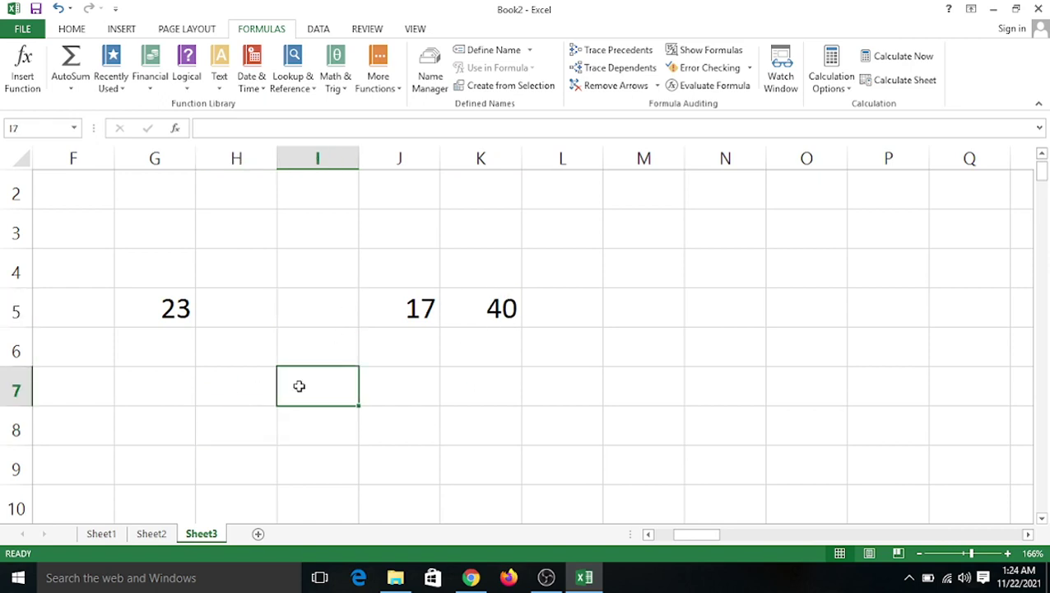
Enter the formula =sum(G5:J5) in cell I7 to add up the numbers in row 5
text(=)
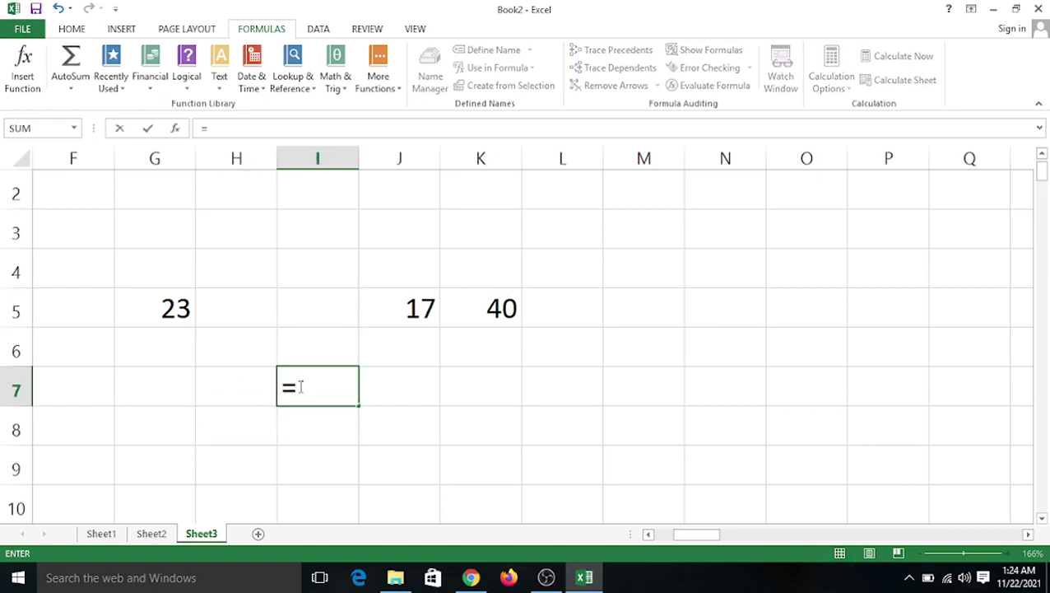
text(sum)
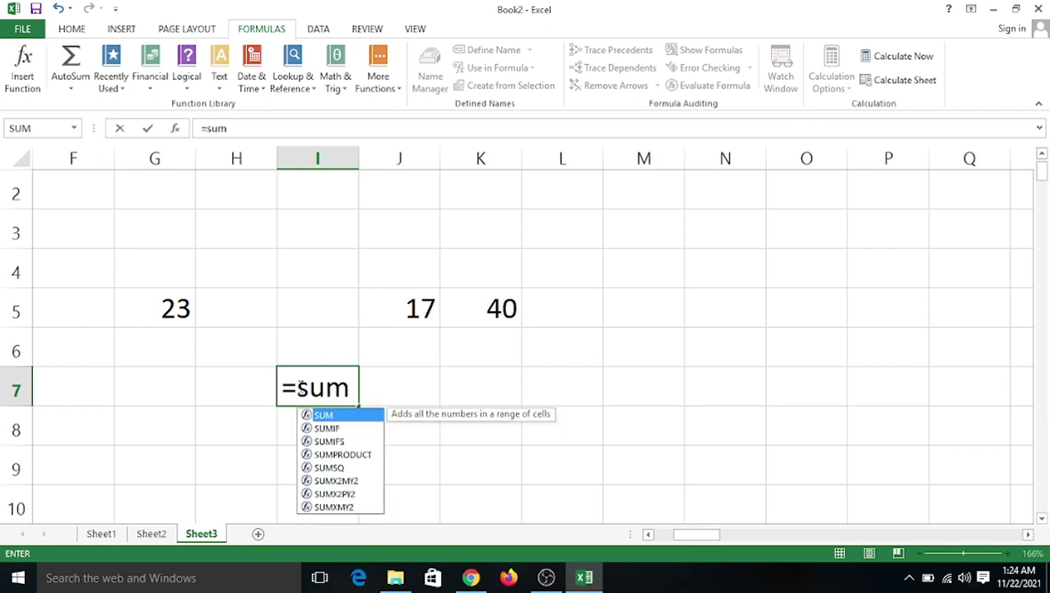
text(()
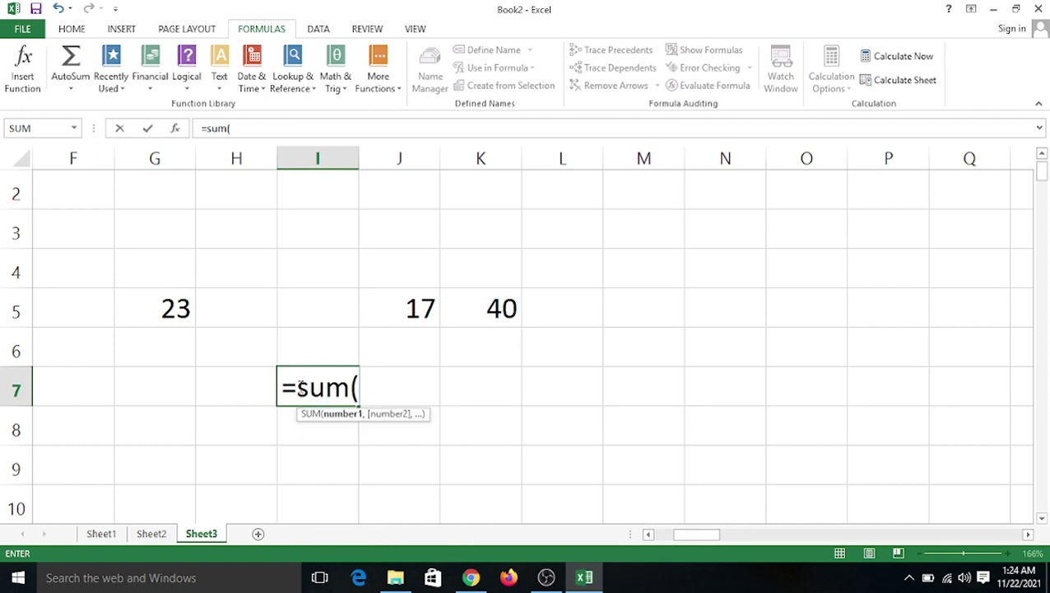
click(170, 302)
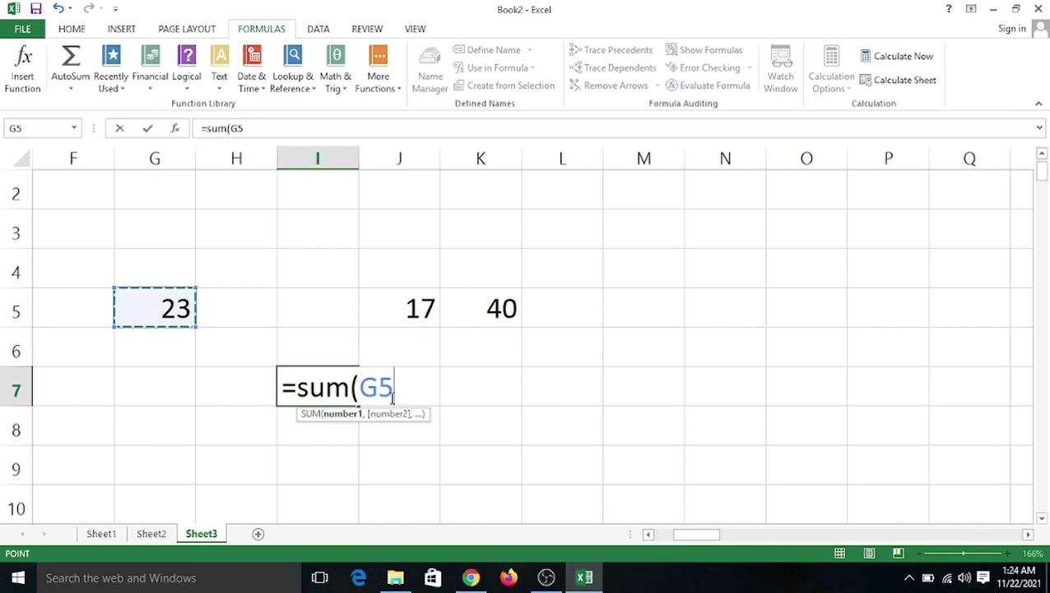
text(:G)
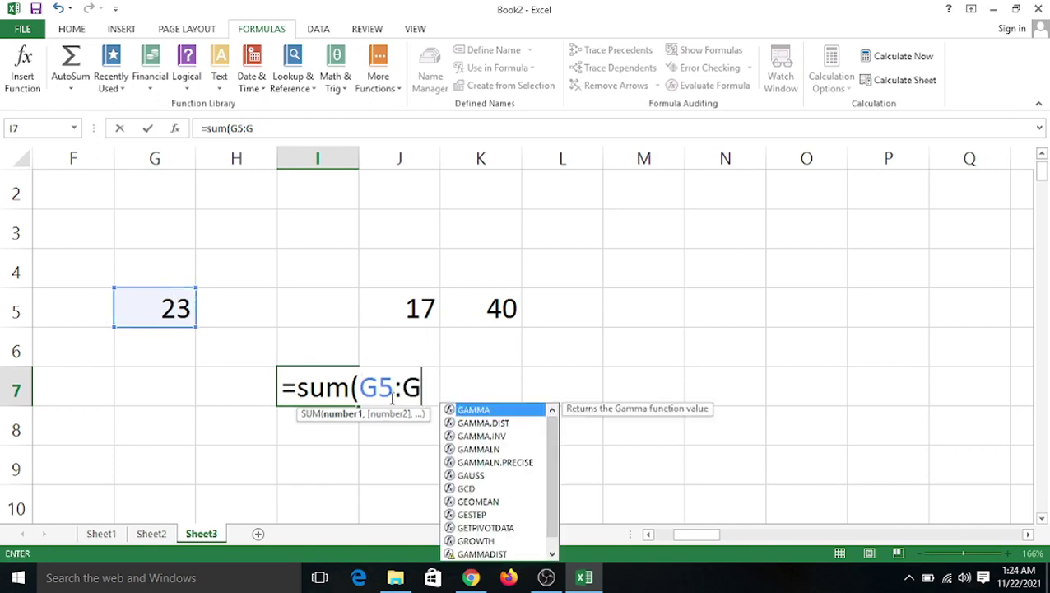
key(BackSpace)
click(412, 307)
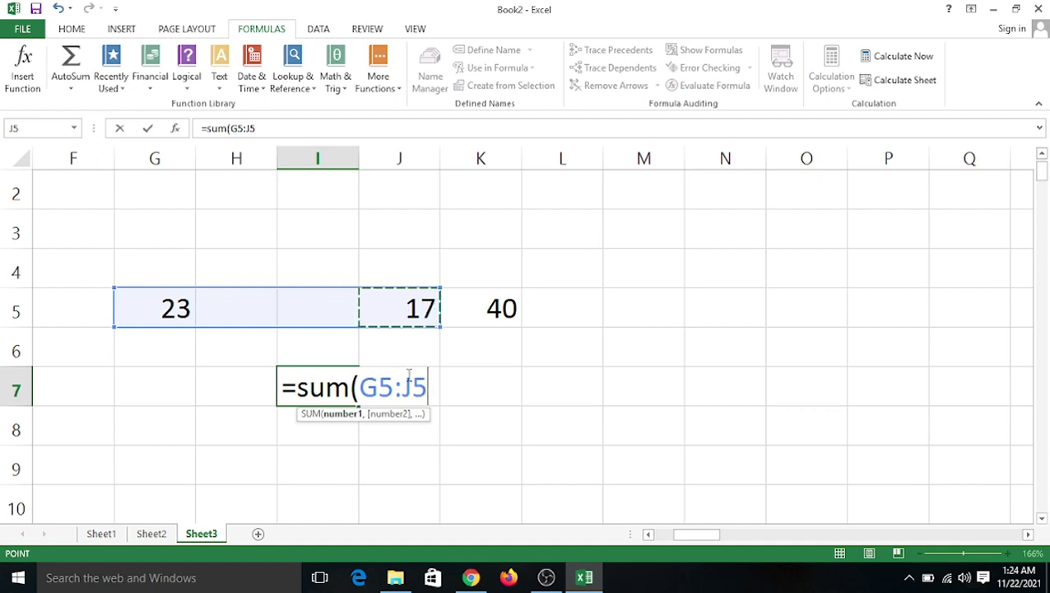
text())
key(Return)
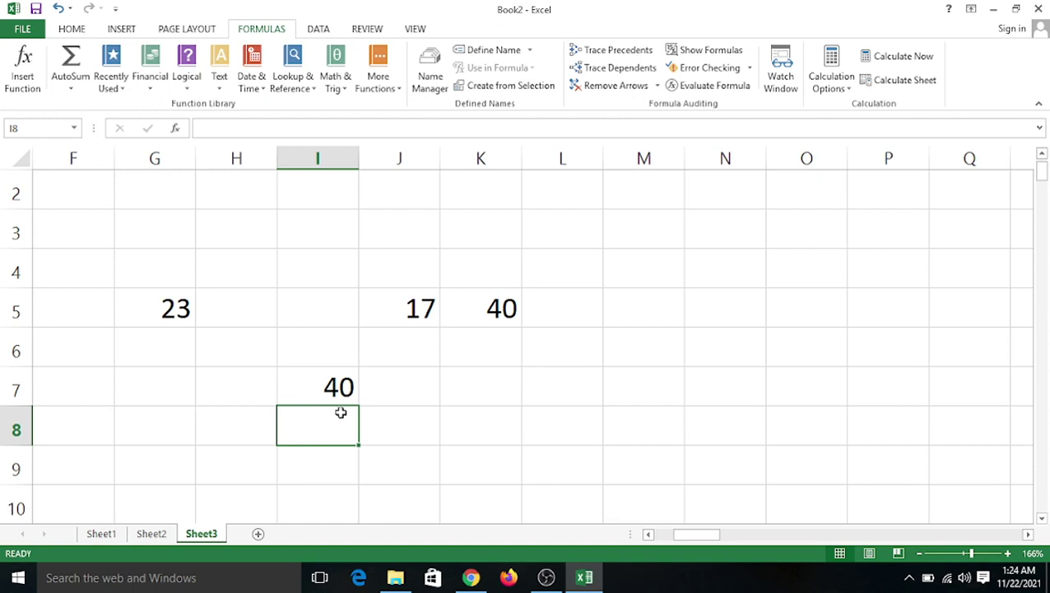
Enter the numbers 45, 78 and 78 down cells L5 to L7
click(581, 310)
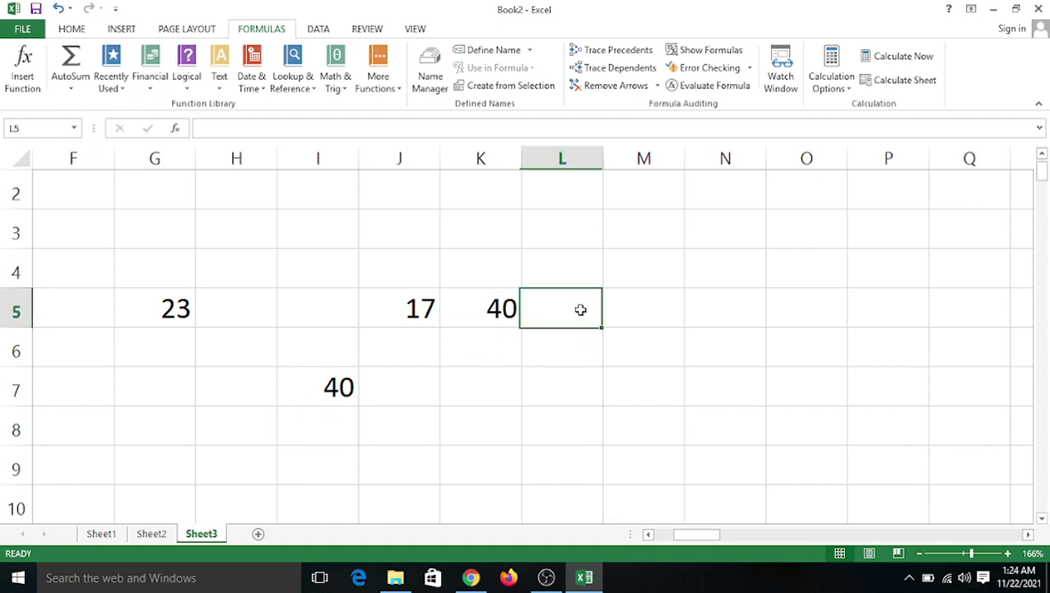
text(45)
key(Return)
text(78)
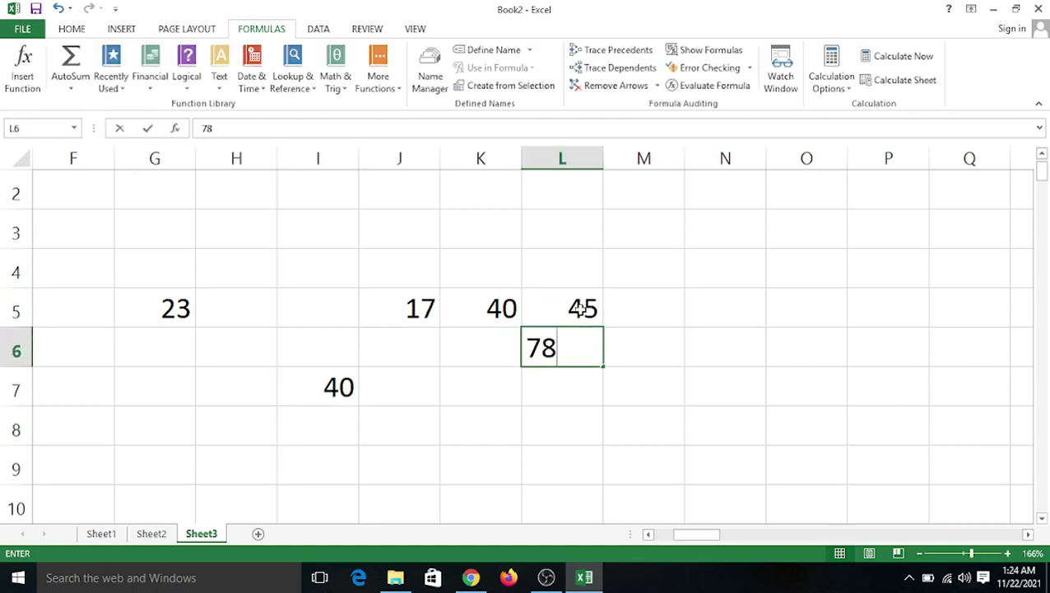
key(Return)
text(78)
key(Return)
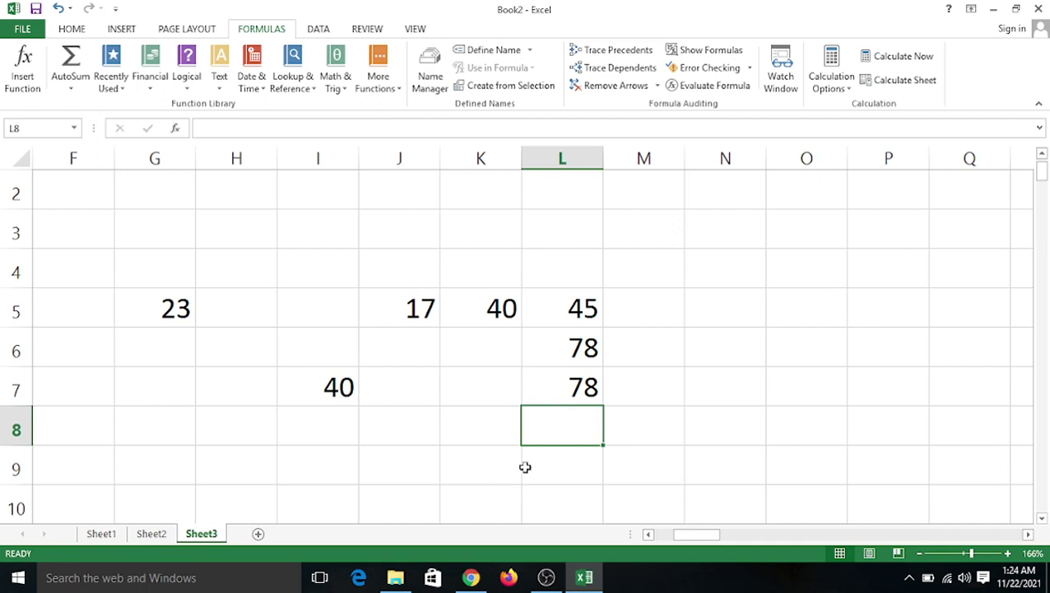
Total the numbers in cells L5:L7 with AutoSum, placing the result in L8
drag(593, 323, 598, 372)
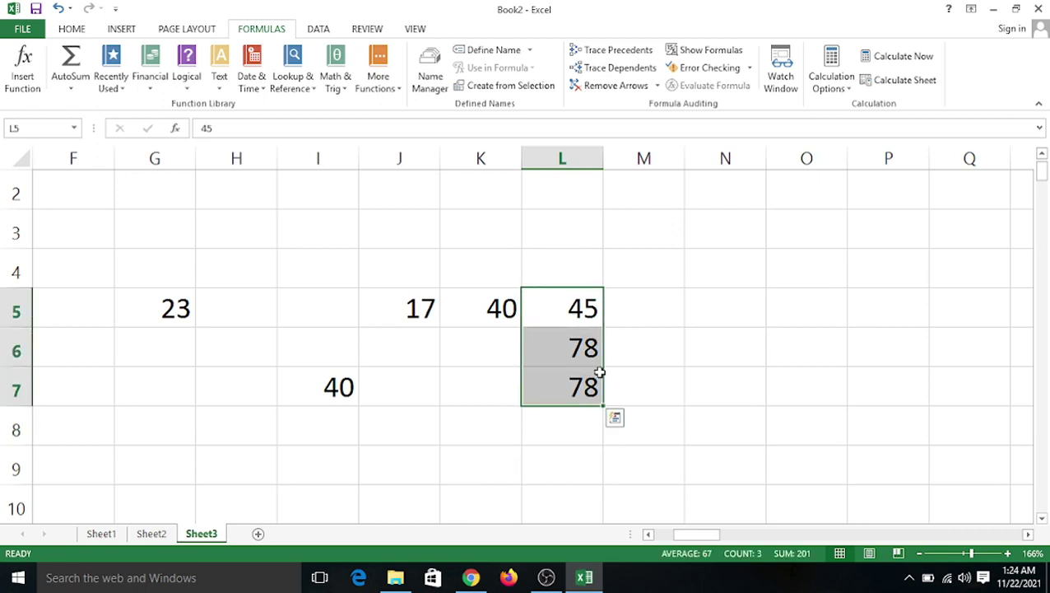
click(72, 29)
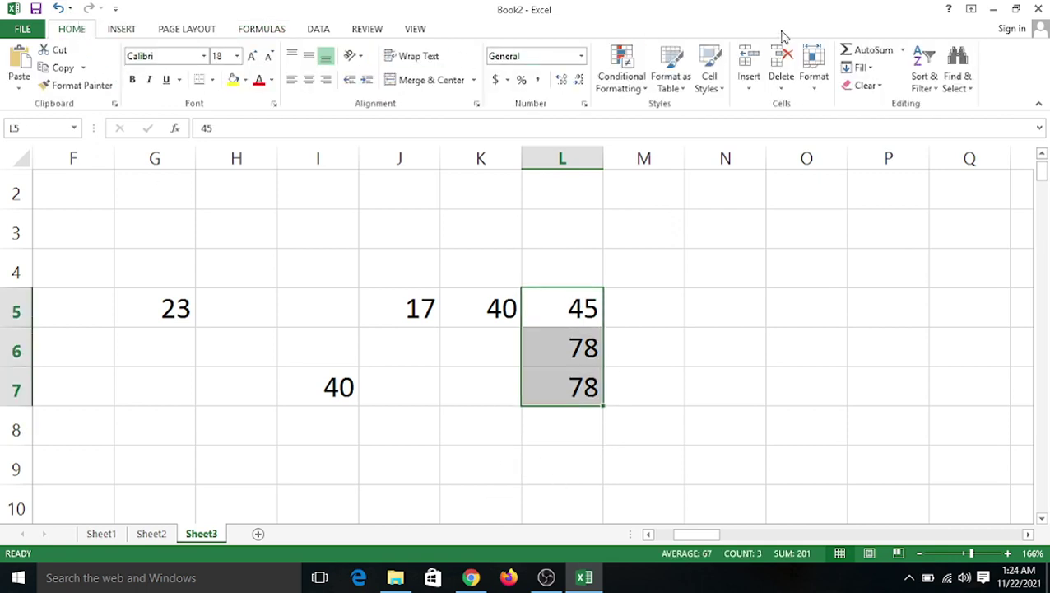
click(894, 53)
click(673, 387)
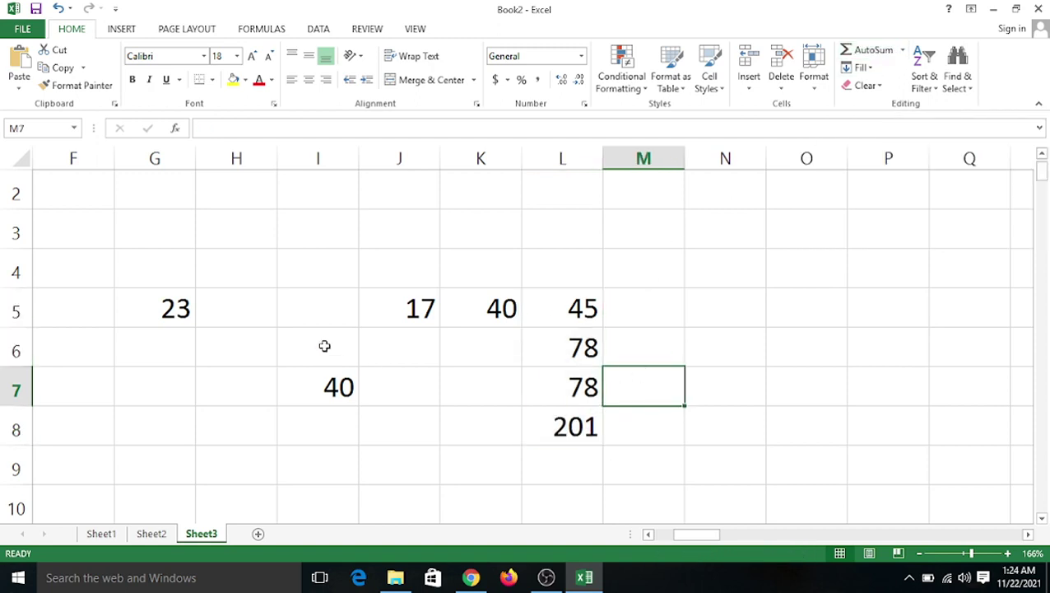
Fill the gaps in the summed row with 45 in cell I5 and 45 in cell H5
click(294, 301)
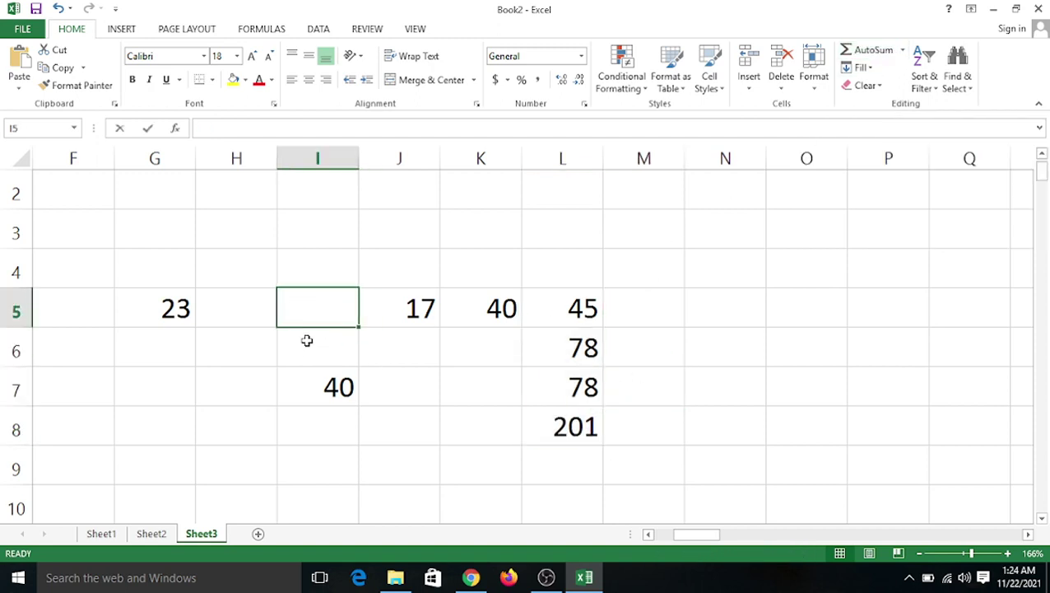
text(45)
click(251, 344)
click(251, 310)
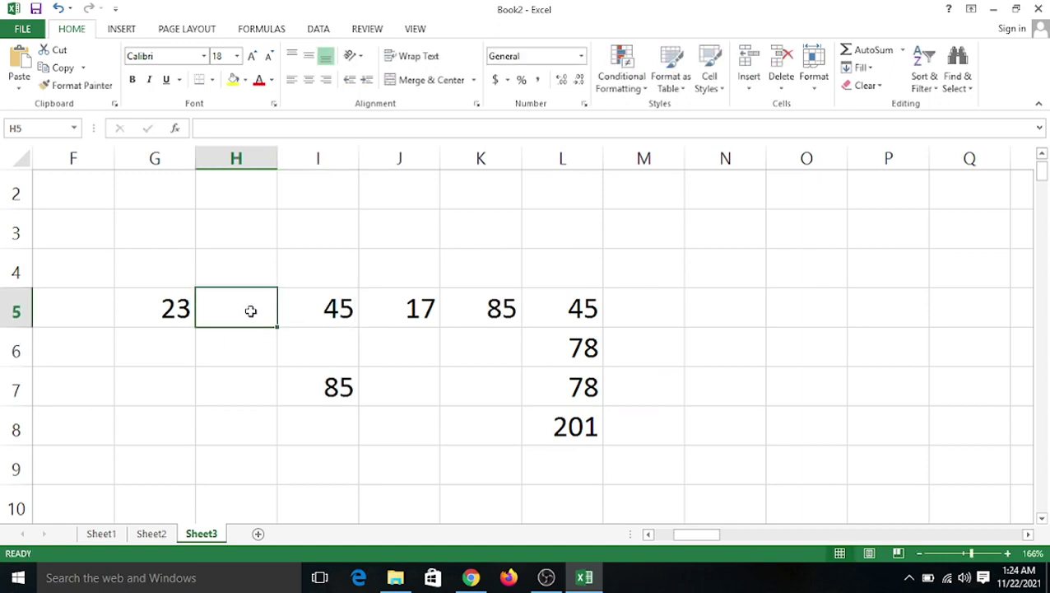
text(45)
click(368, 342)
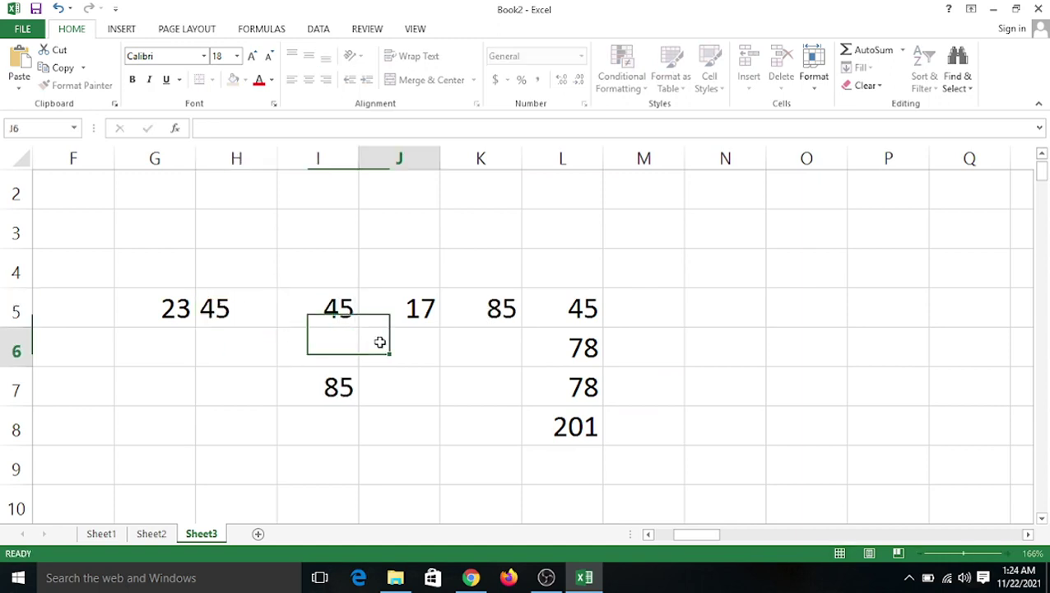
Clear the sum formula in cell I7 and the column of numbers with its total in L5:L8
click(336, 387)
key(Delete)
drag(575, 311, 581, 445)
key(Delete)
click(351, 372)
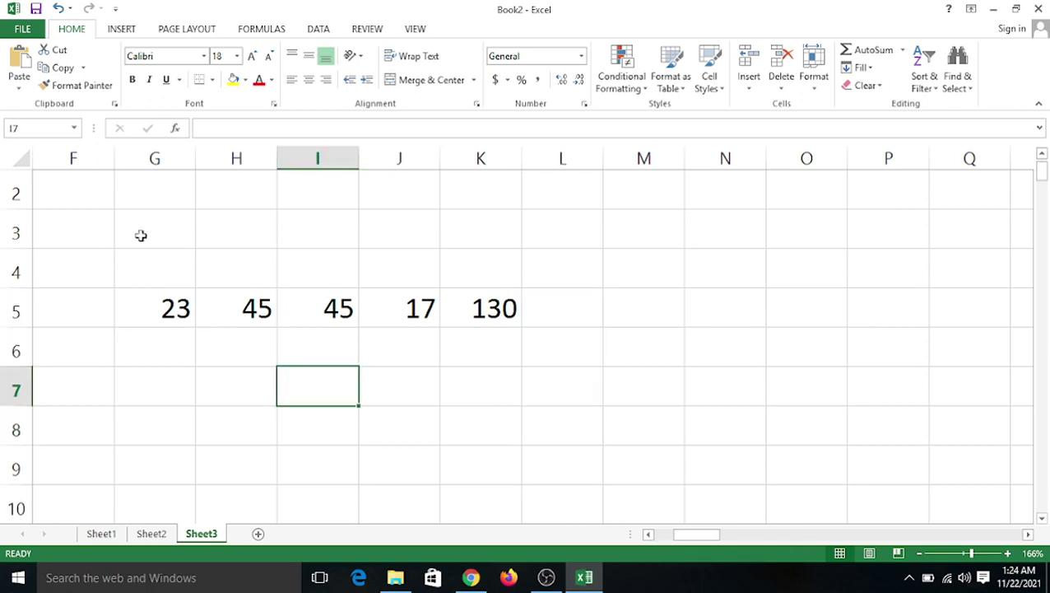
Open the Insert Function dialog for cell I7 and look through the most recently used functions
click(252, 34)
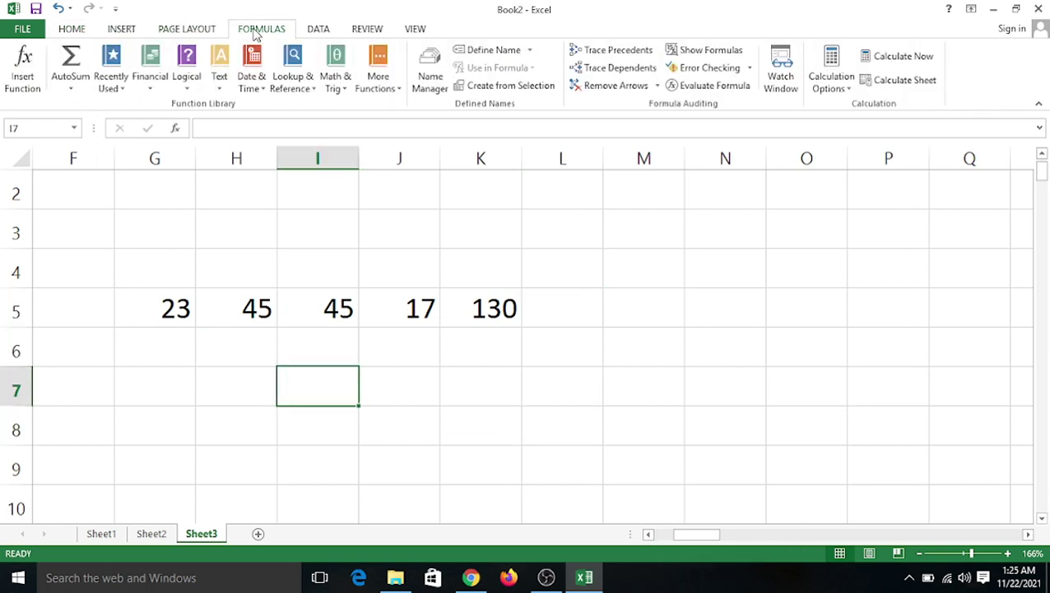
click(22, 70)
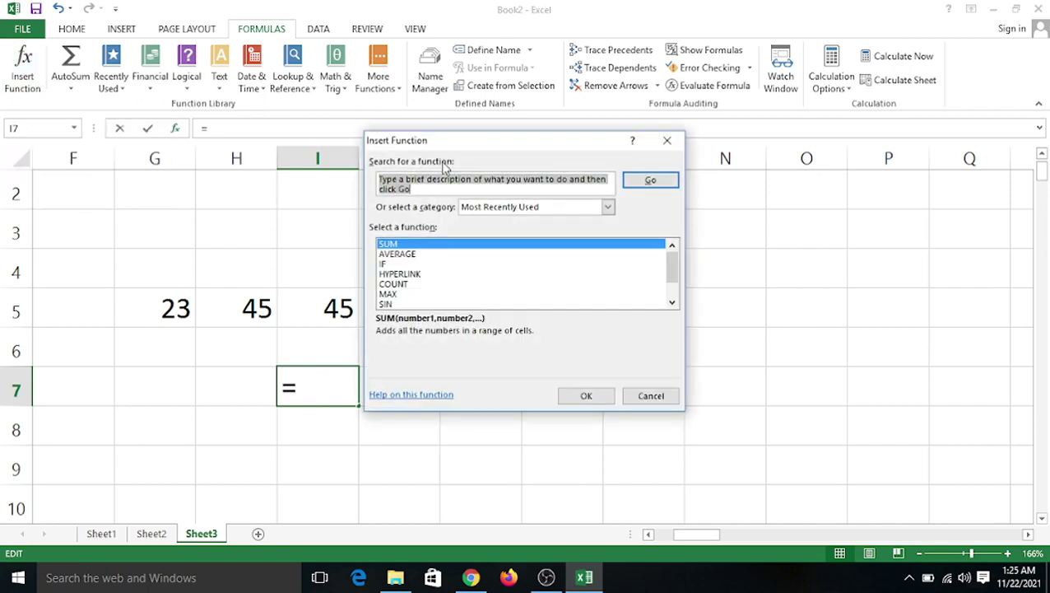
drag(459, 146, 354, 144)
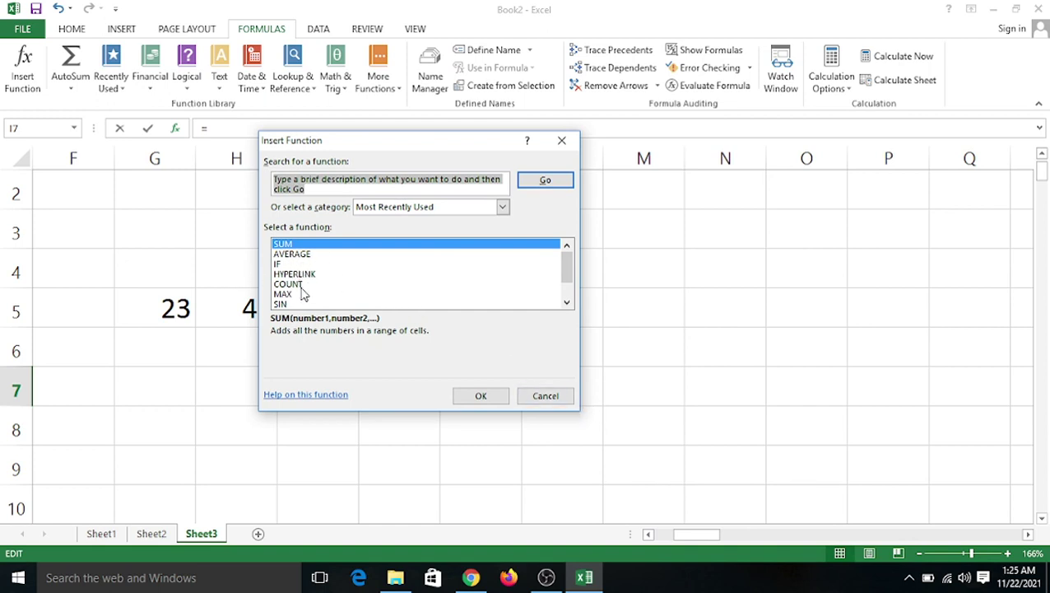
scroll(337, 284, down, 1)
scroll(342, 286, up, 1)
drag(417, 147, 592, 338)
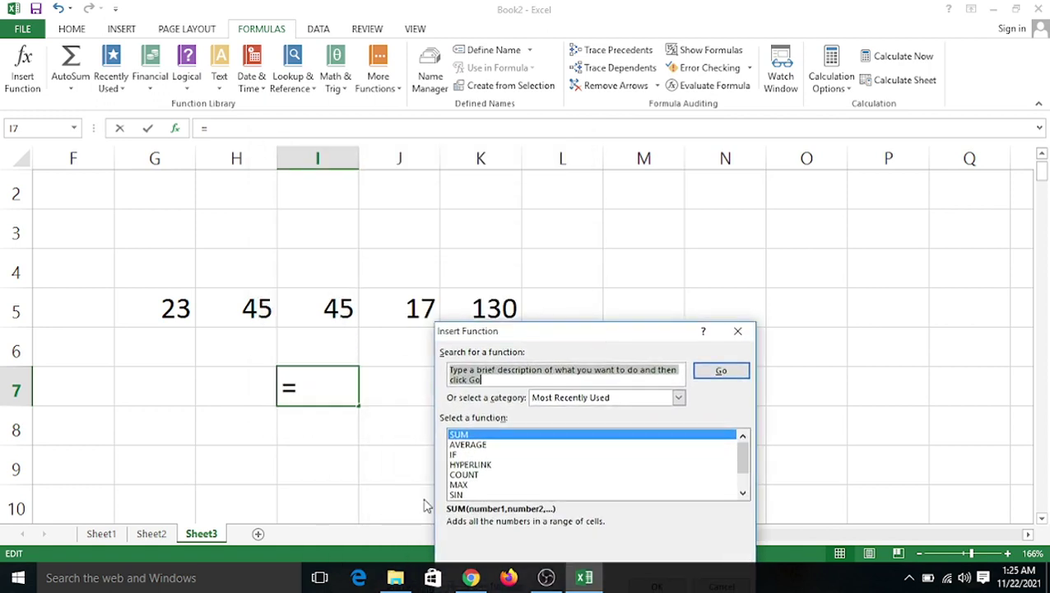
click(453, 437)
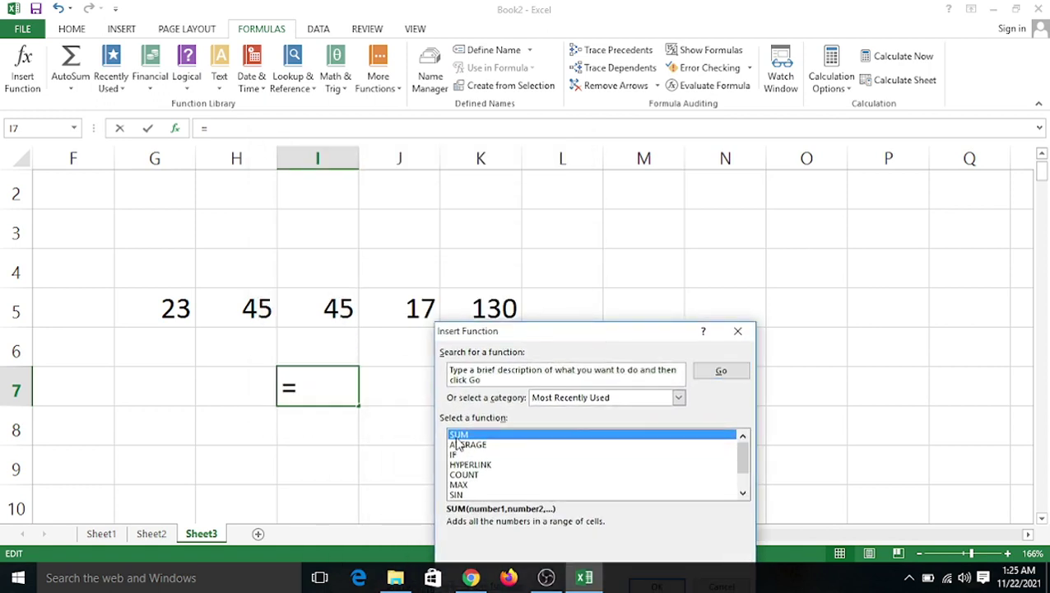
click(506, 377)
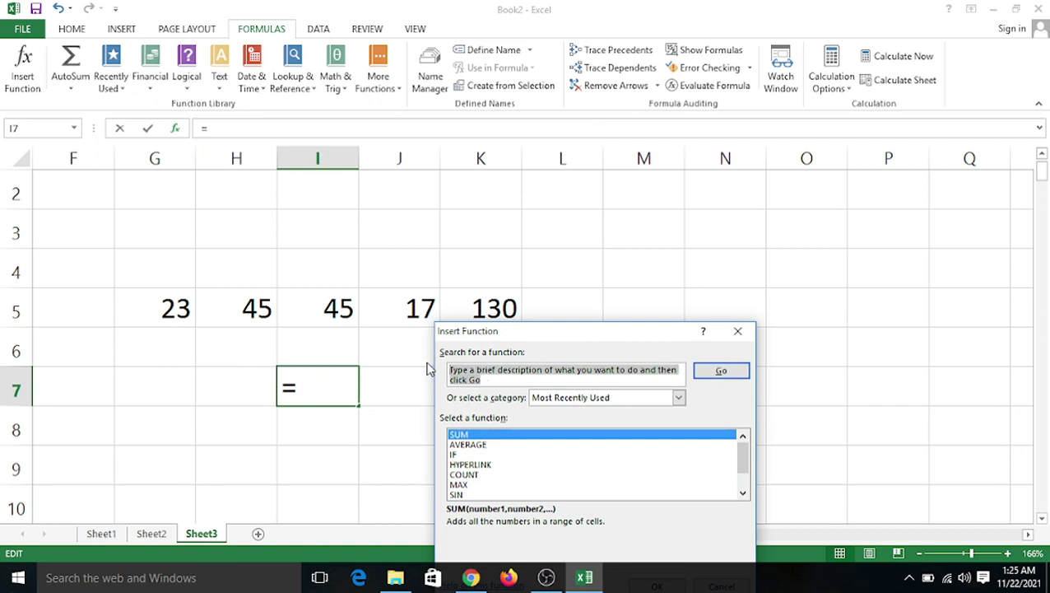
key(BackSpace)
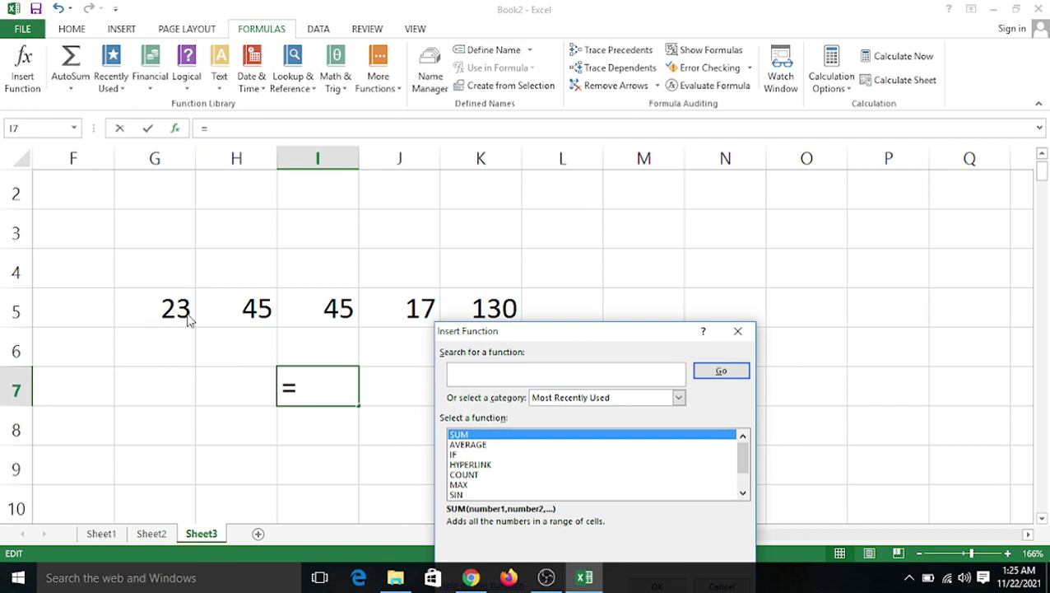
drag(531, 334, 540, 374)
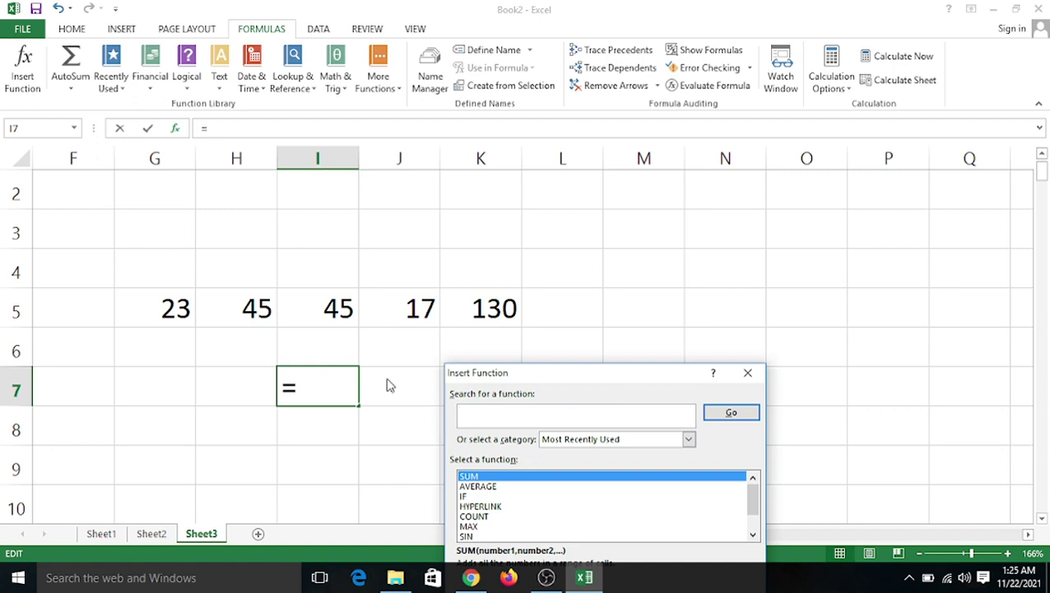
click(735, 416)
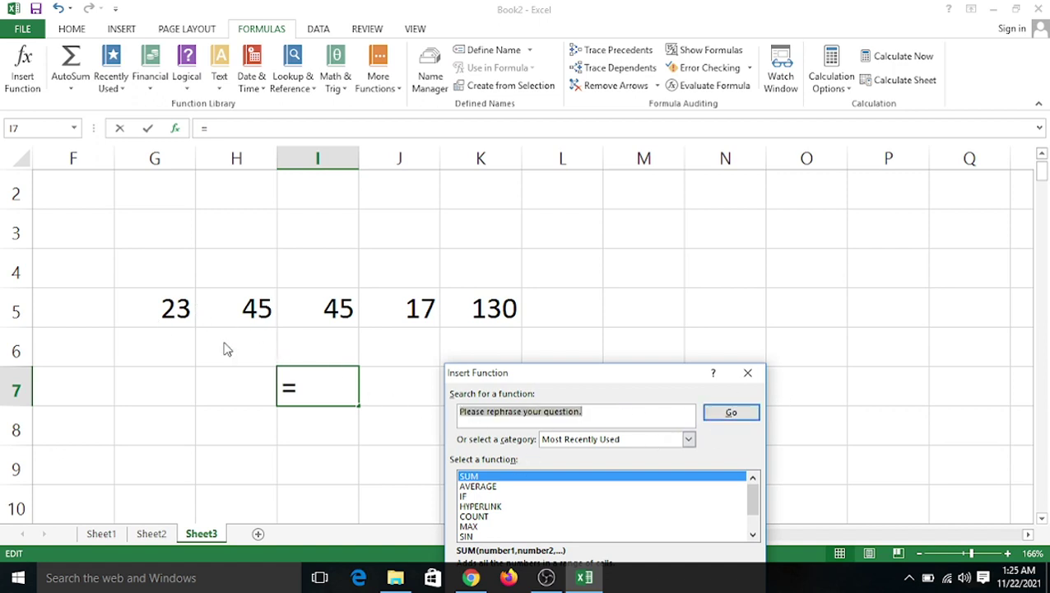
drag(565, 381, 700, 199)
click(788, 446)
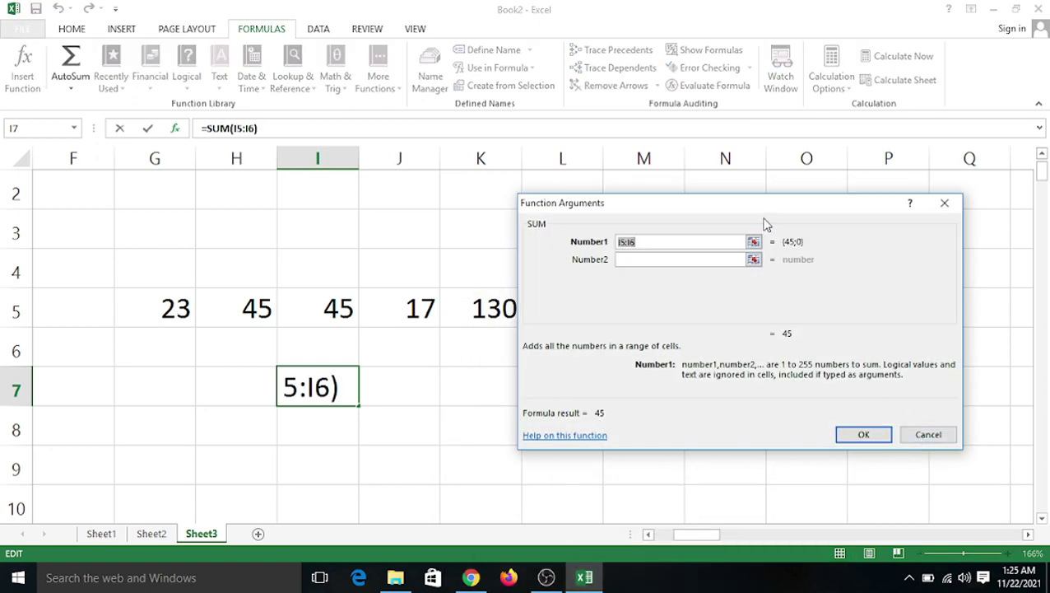
click(929, 434)
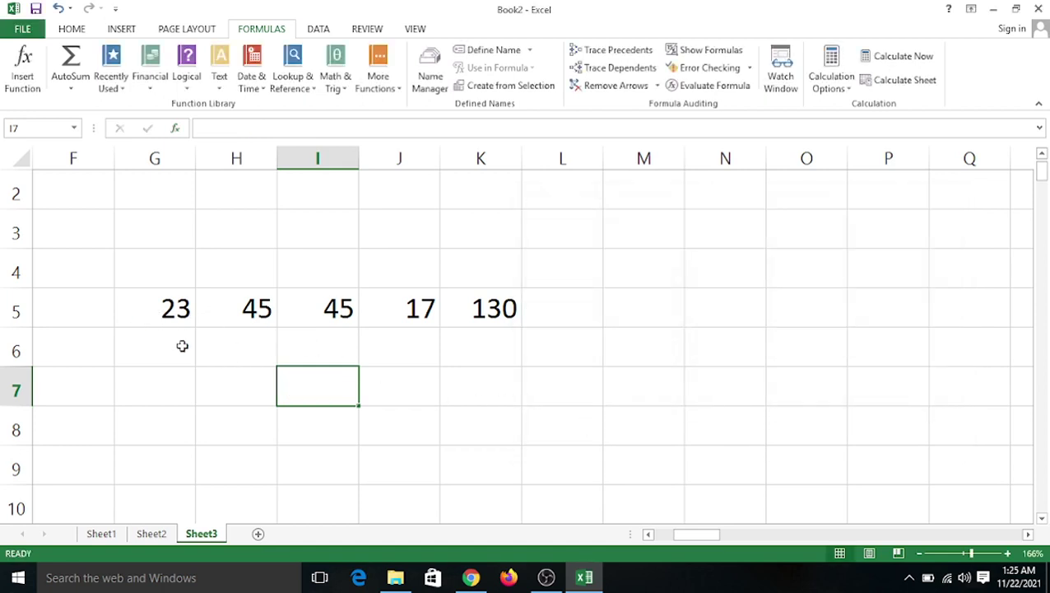
click(25, 79)
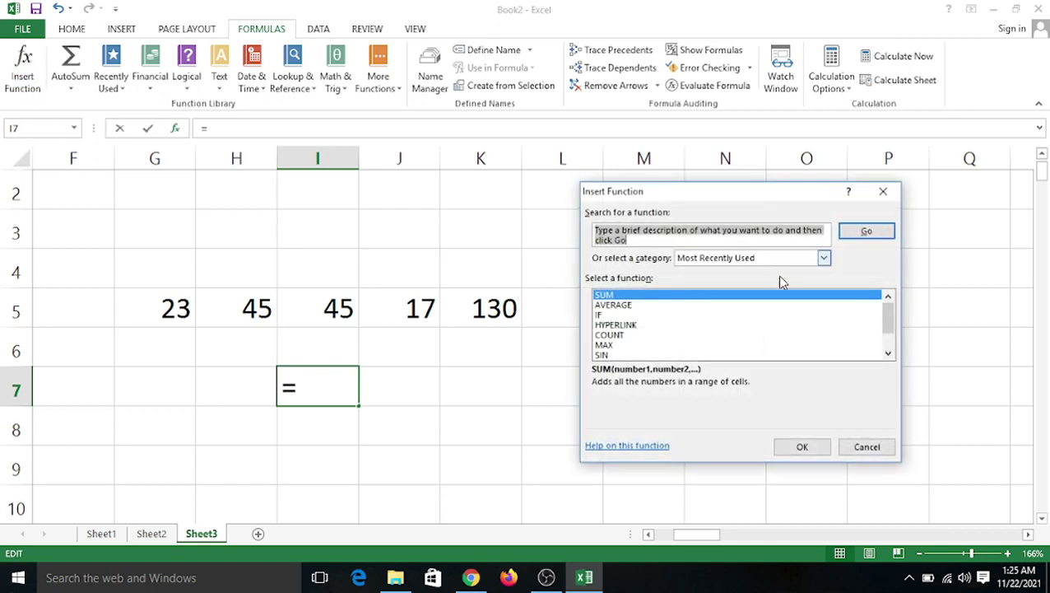
click(868, 233)
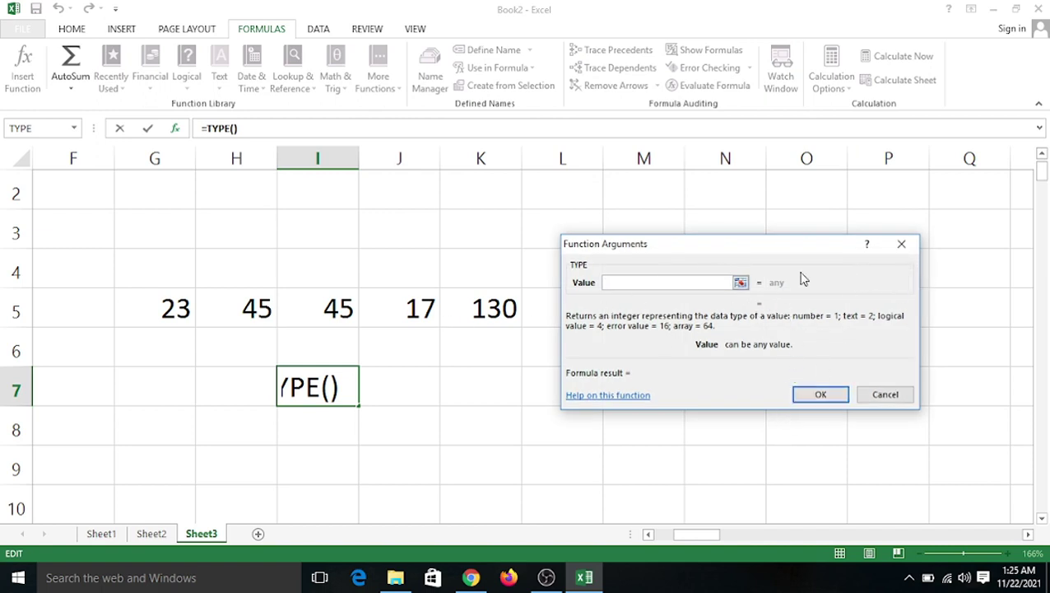
click(902, 243)
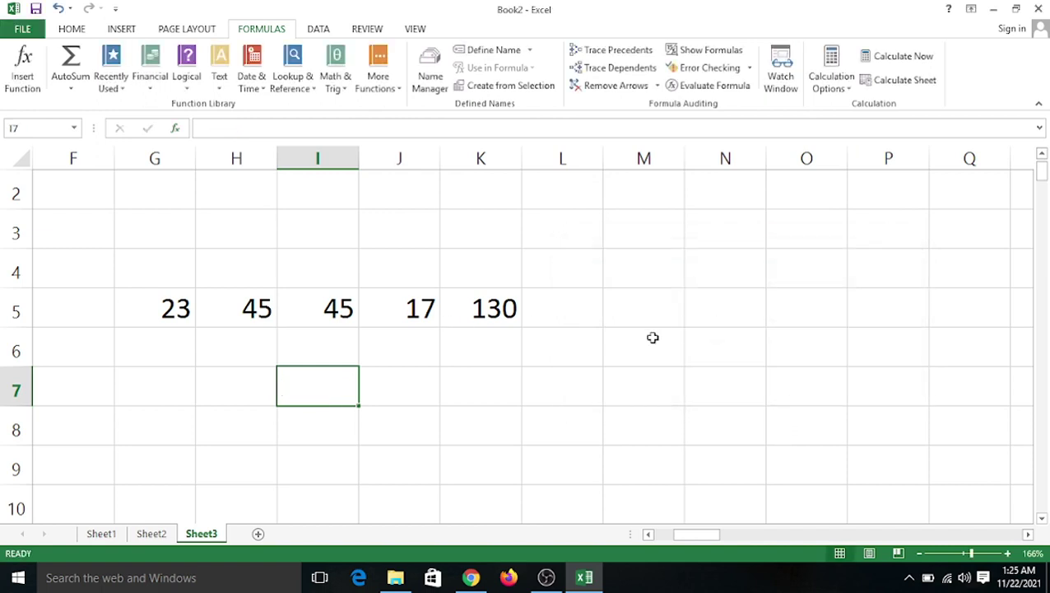
Insert a SUM function in cell I7 that adds the range G5:K5, using the Insert Function dialog
click(23, 92)
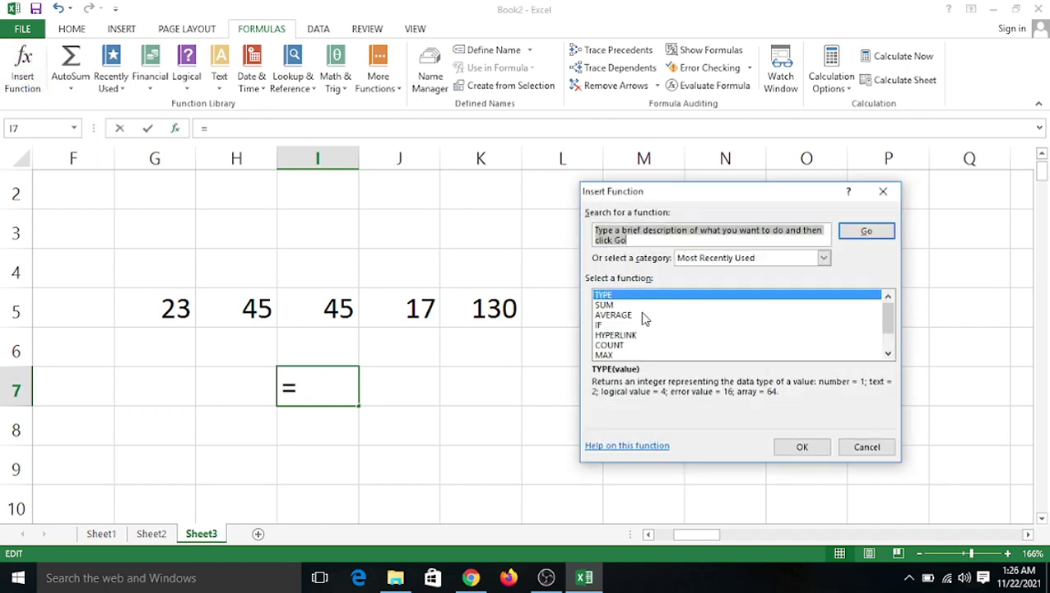
click(607, 305)
click(815, 452)
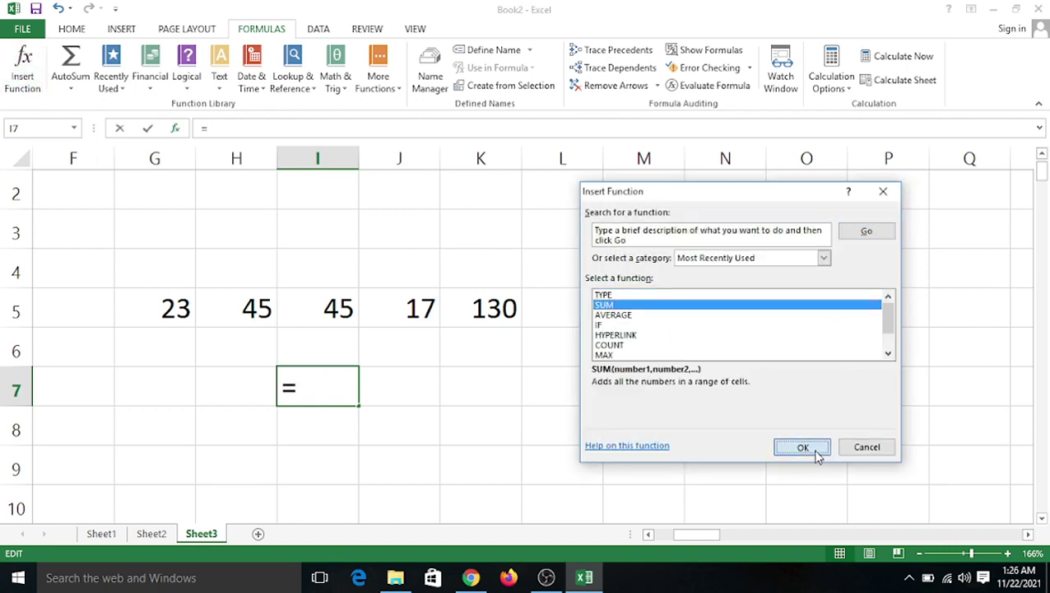
drag(760, 213, 670, 393)
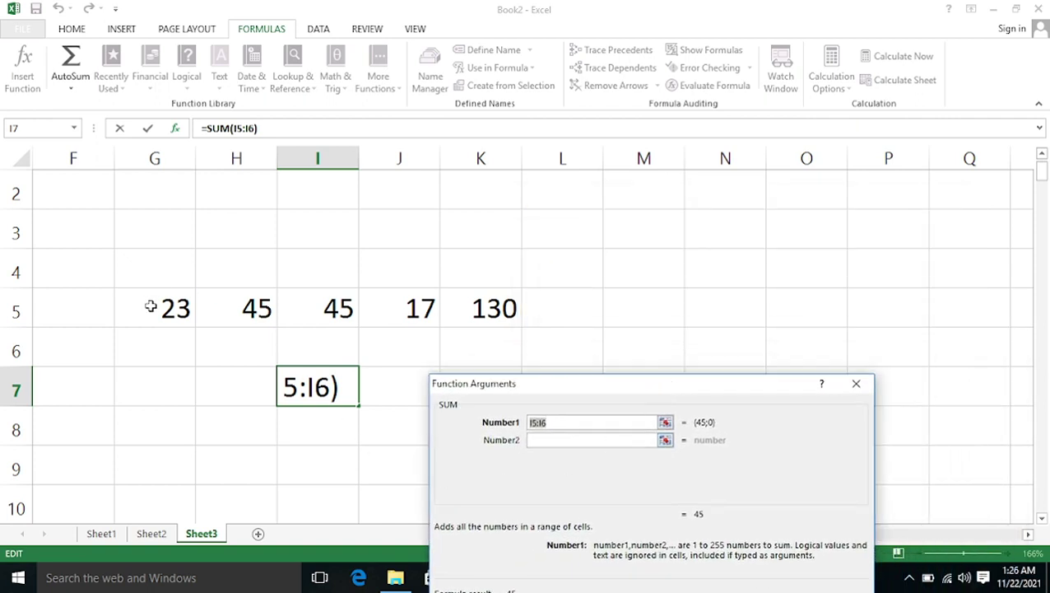
drag(150, 302, 485, 304)
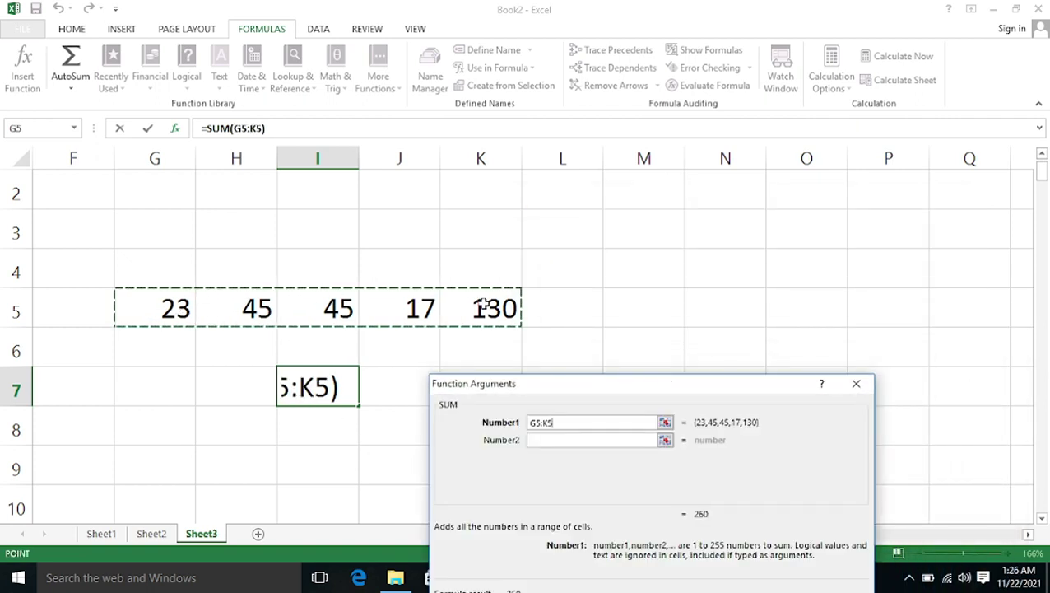
drag(709, 386, 774, 190)
click(838, 418)
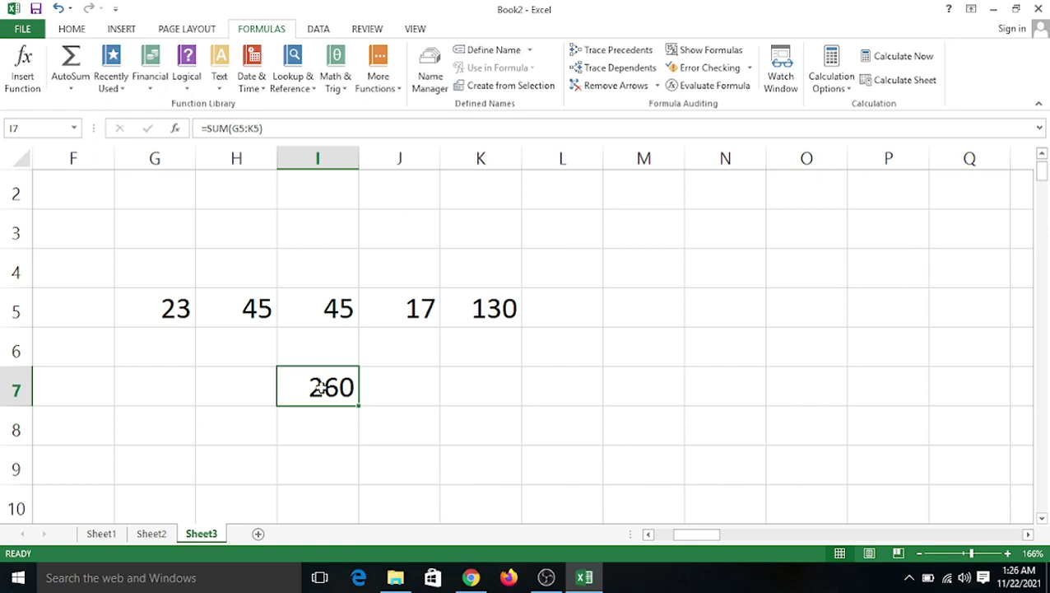
Change the number in cell I5 to 74
click(301, 310)
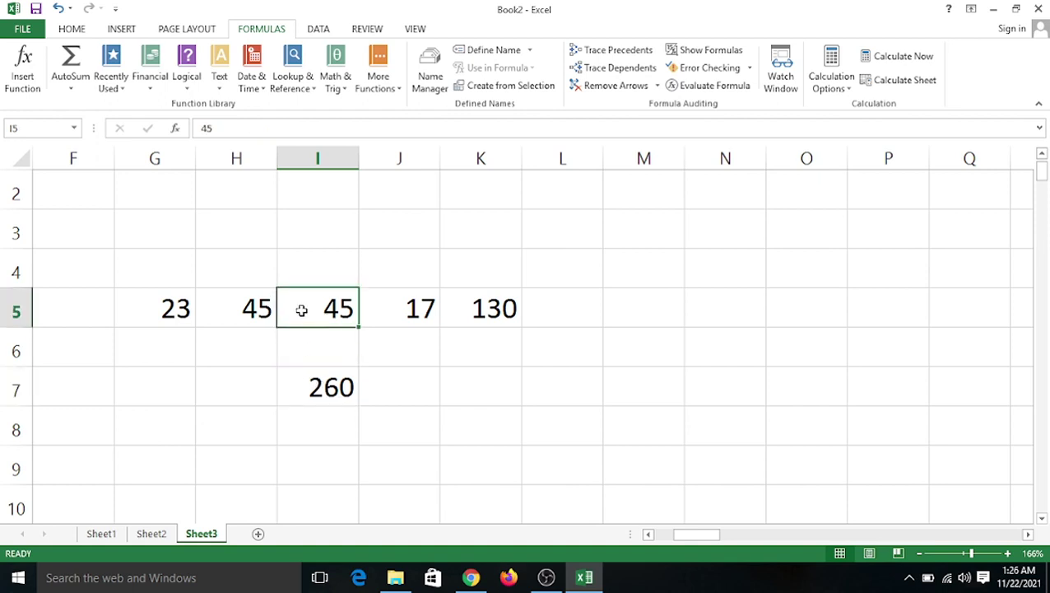
text(74)
click(200, 401)
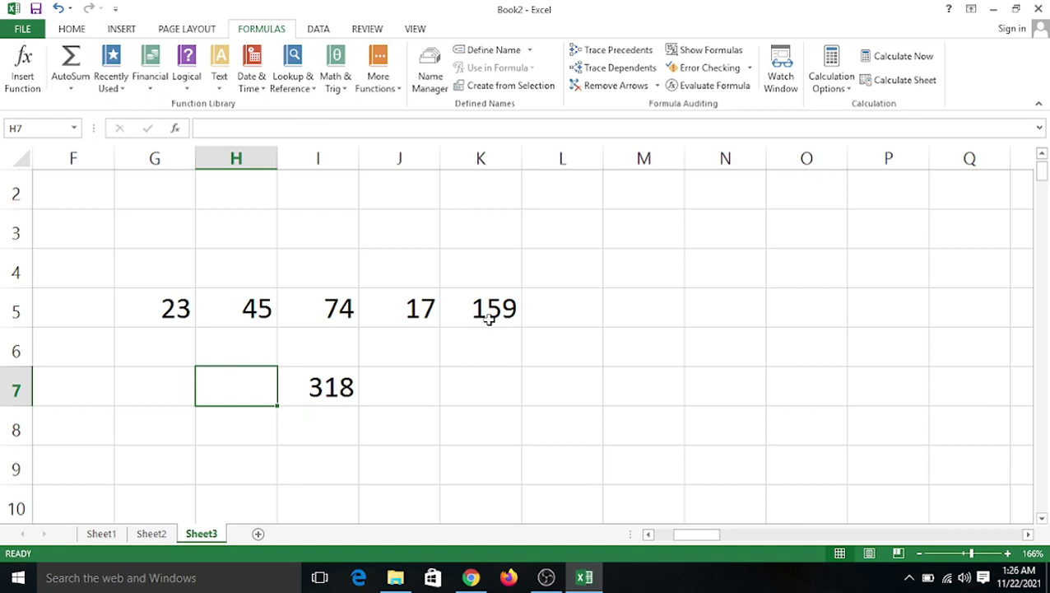
click(174, 321)
Enter the numbers 78, 78, 45 and 42 in cells N4 through Q4
click(728, 258)
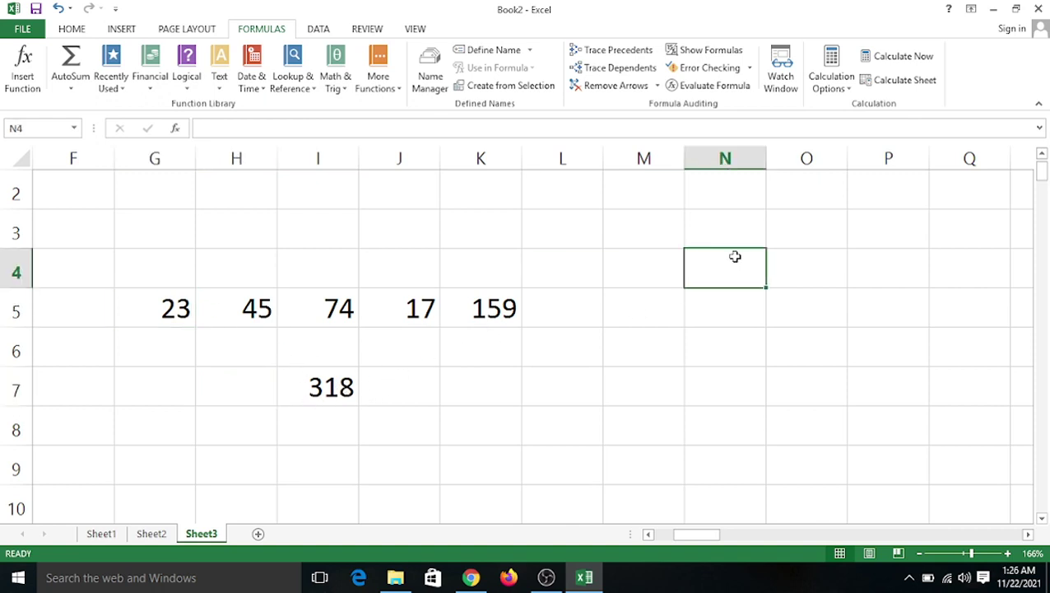
text(78)
click(817, 277)
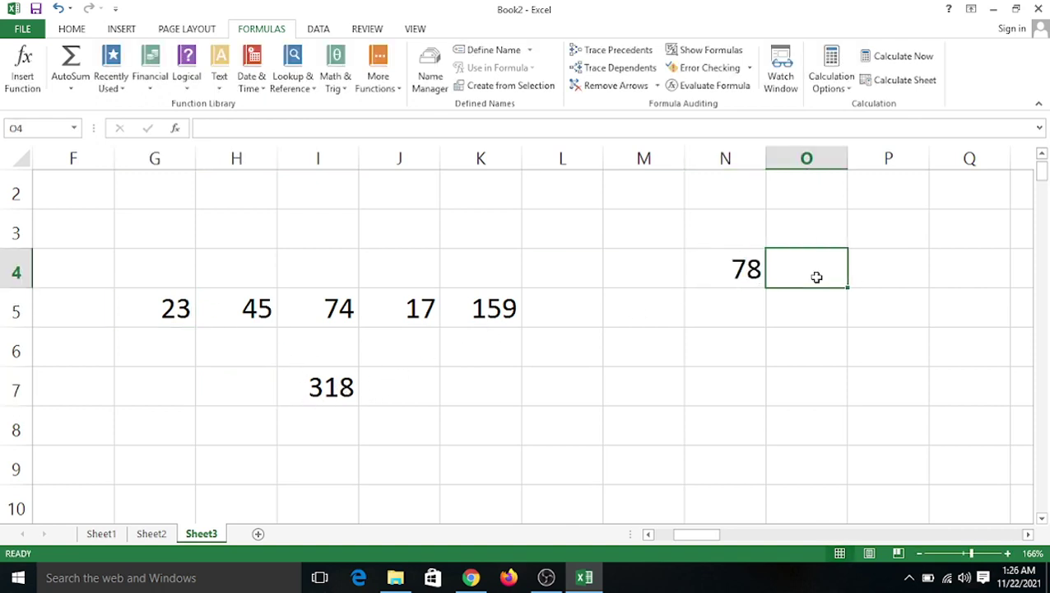
text(78)
click(872, 273)
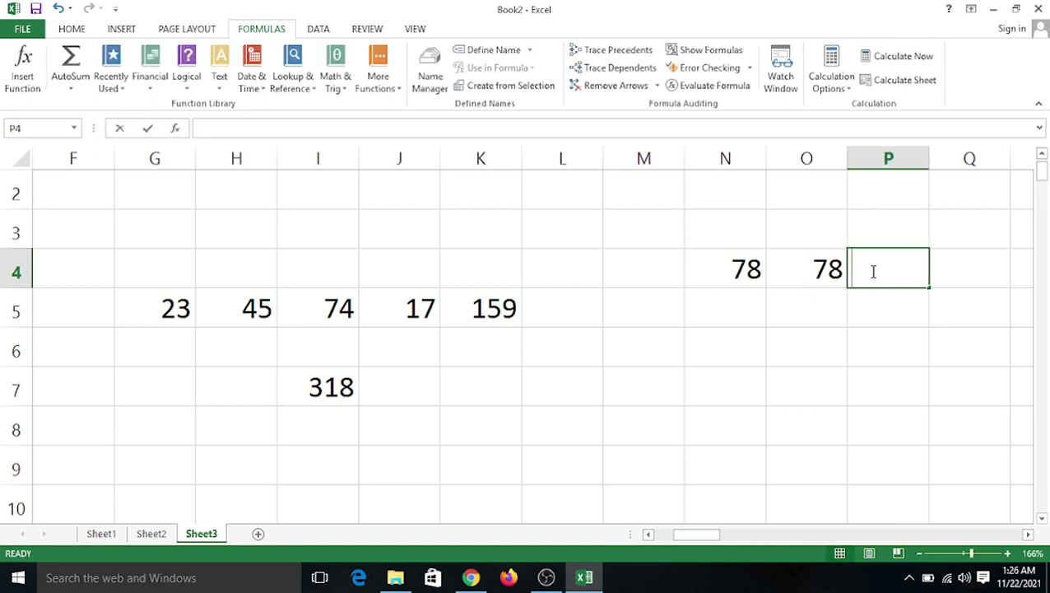
text(45)
click(955, 260)
text(42)
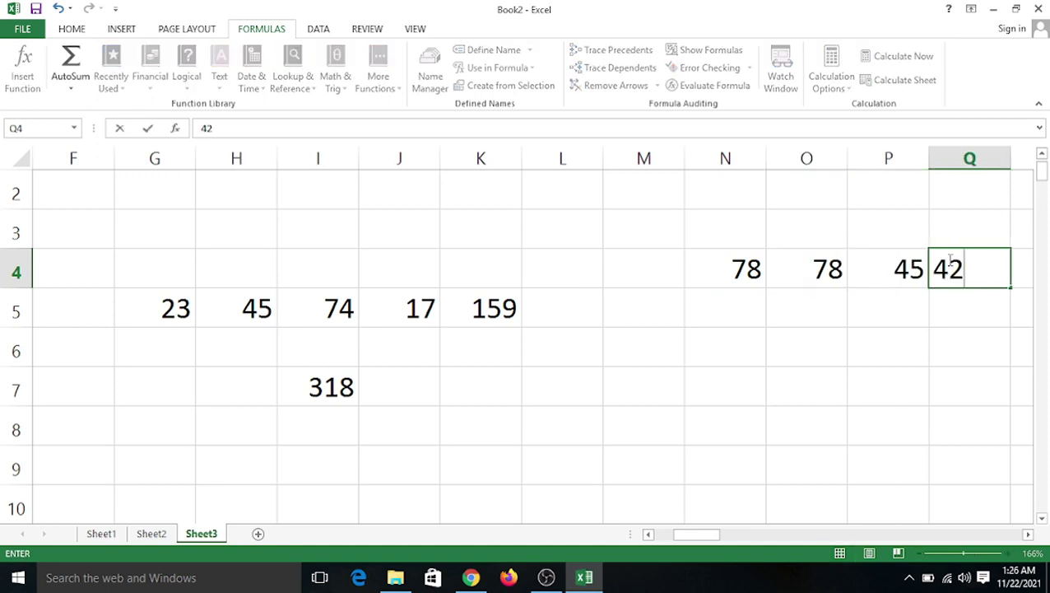
click(843, 315)
Insert a SUM function in cell P6 that adds the range N4:Q4, using the Insert Function dialog
click(888, 350)
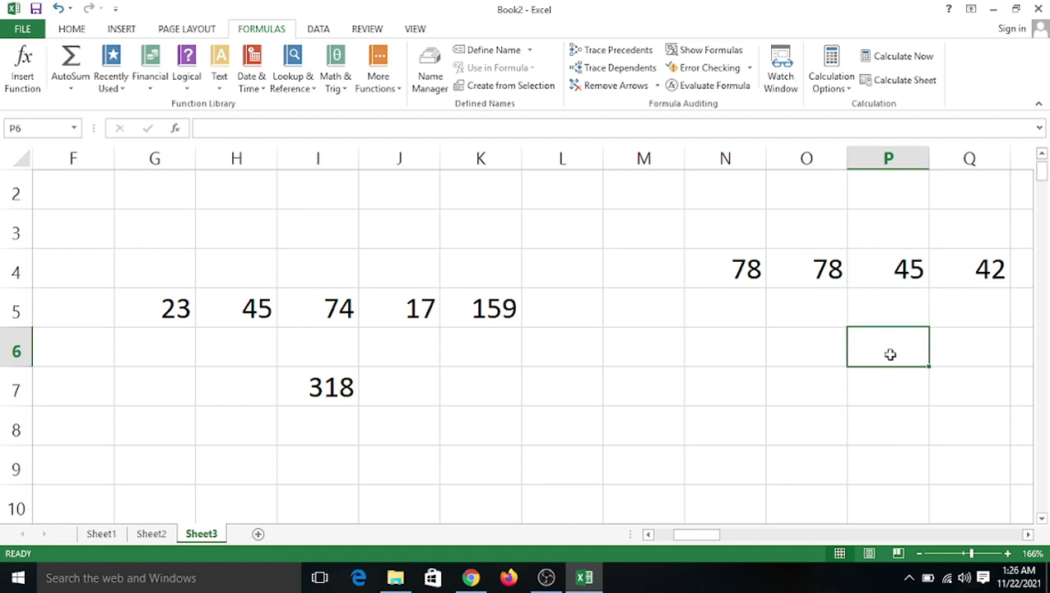
click(25, 97)
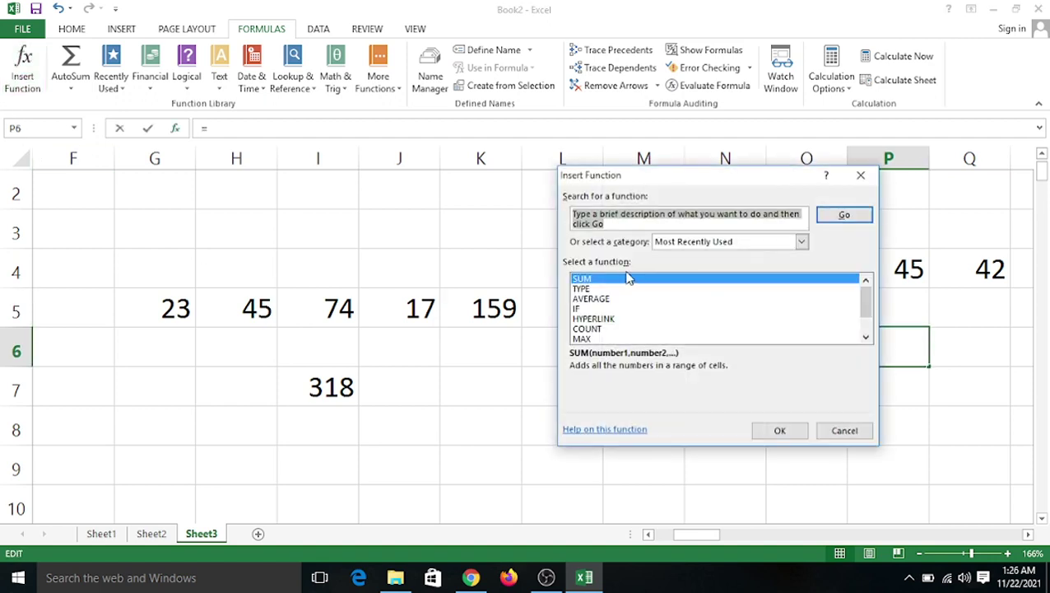
click(778, 433)
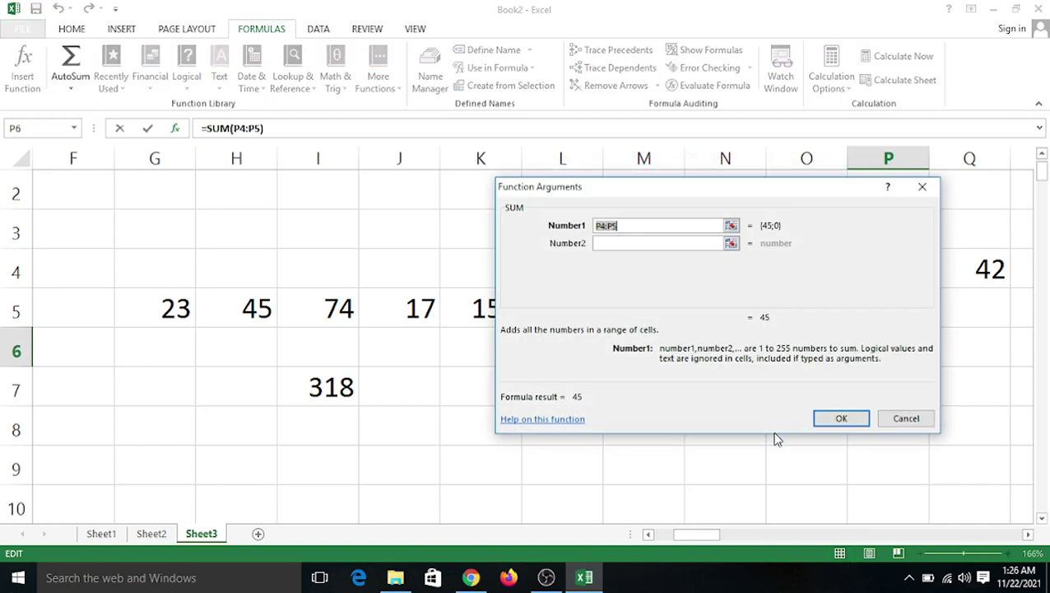
drag(716, 191, 506, 298)
drag(582, 298, 564, 304)
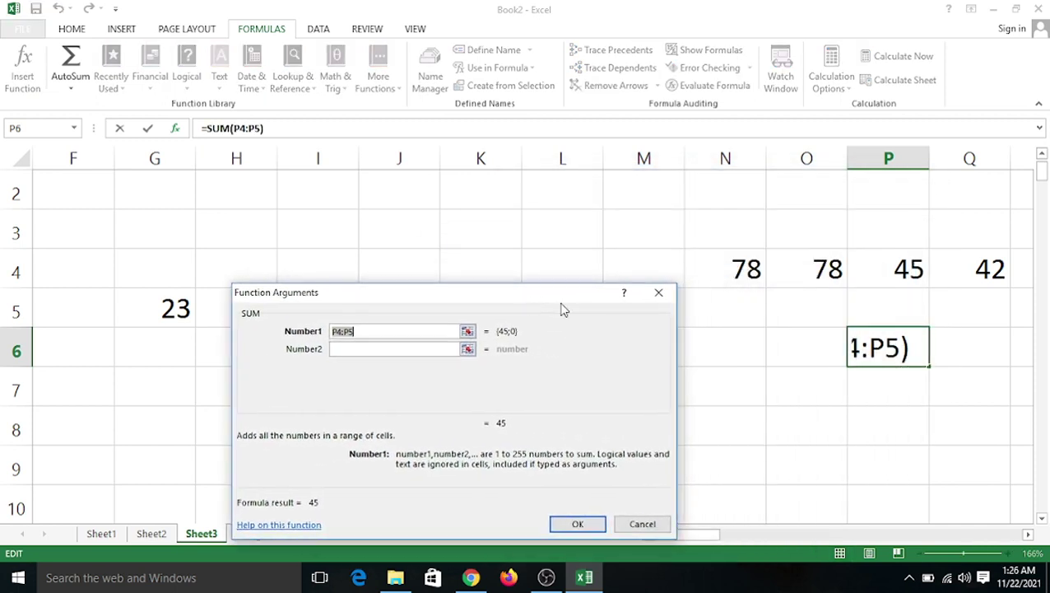
click(725, 270)
drag(745, 272, 983, 267)
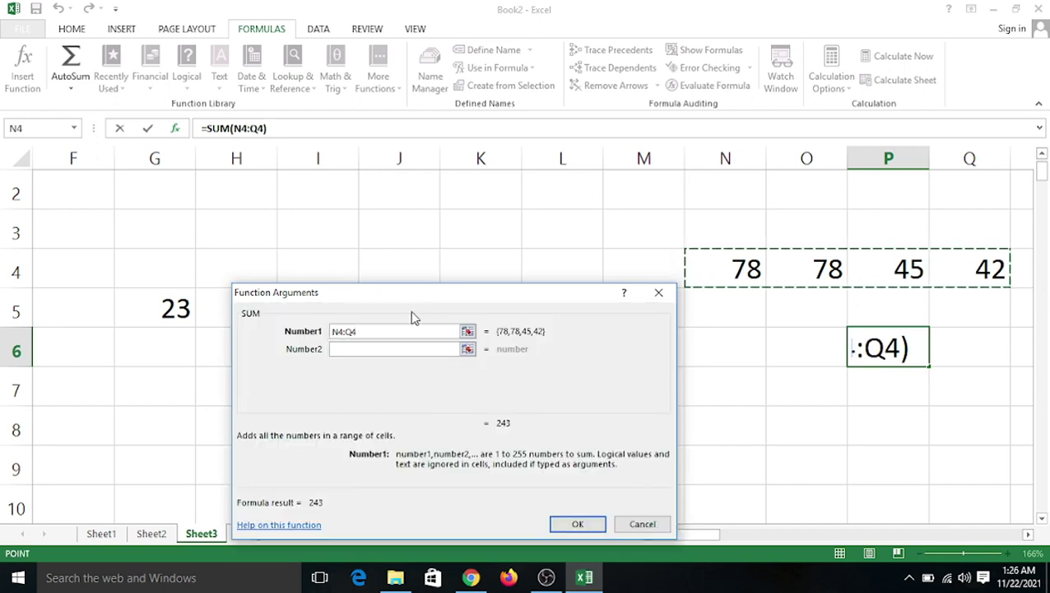
click(567, 417)
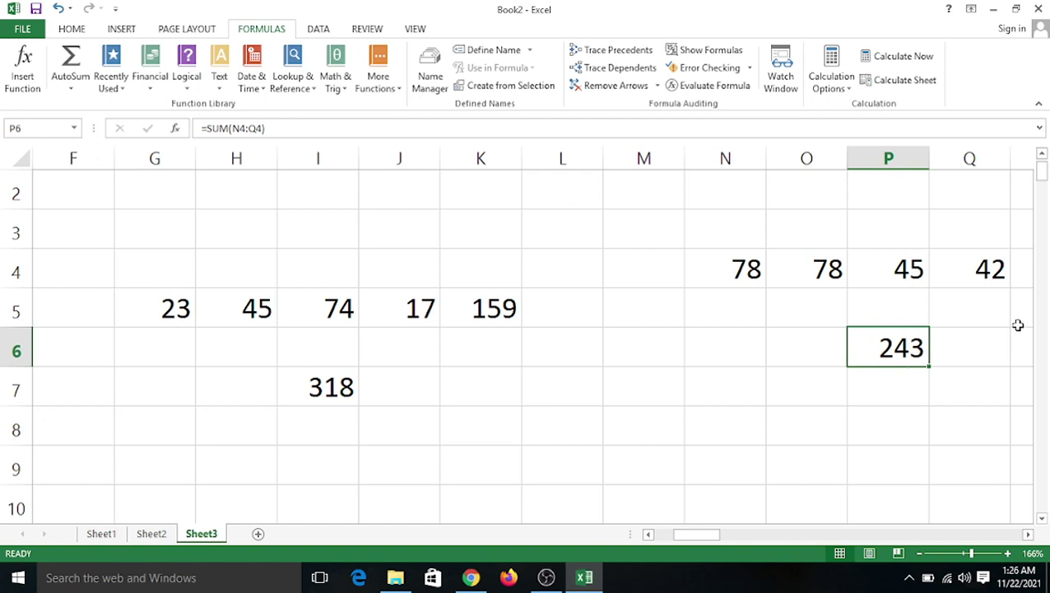
Review the function arguments of the sum in P6 and browse the recently used functions in the Insert Function dialog for K3, including COUNT
click(24, 91)
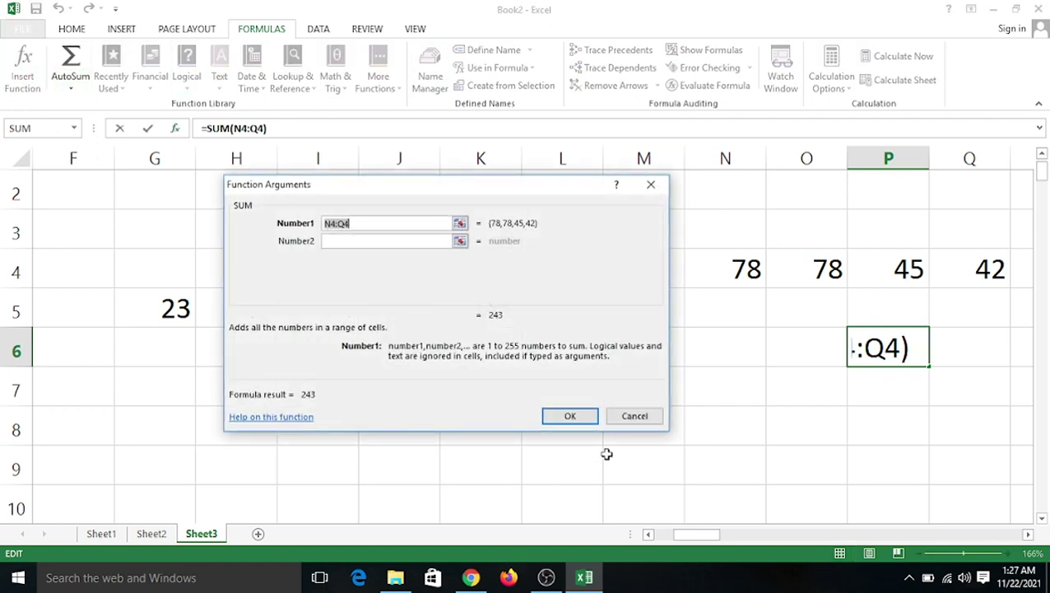
click(633, 416)
click(462, 218)
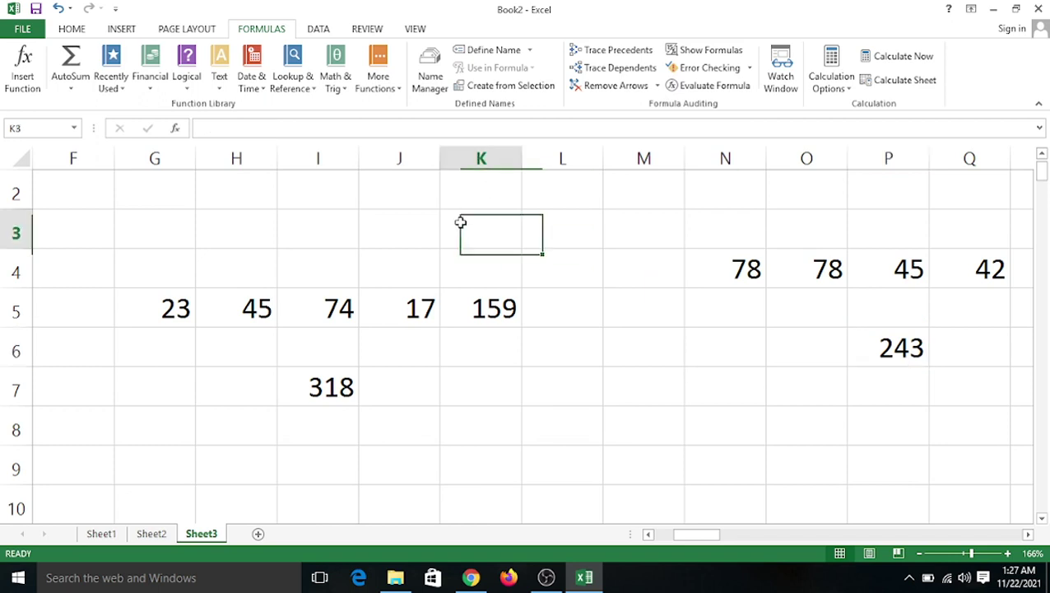
click(39, 88)
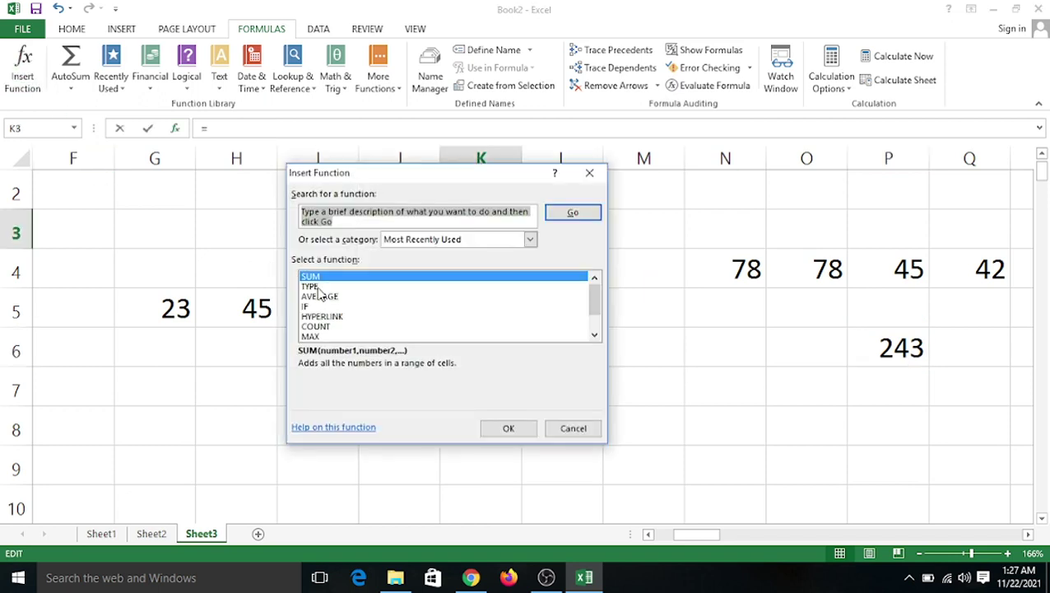
click(342, 326)
scroll(428, 298, down, 1)
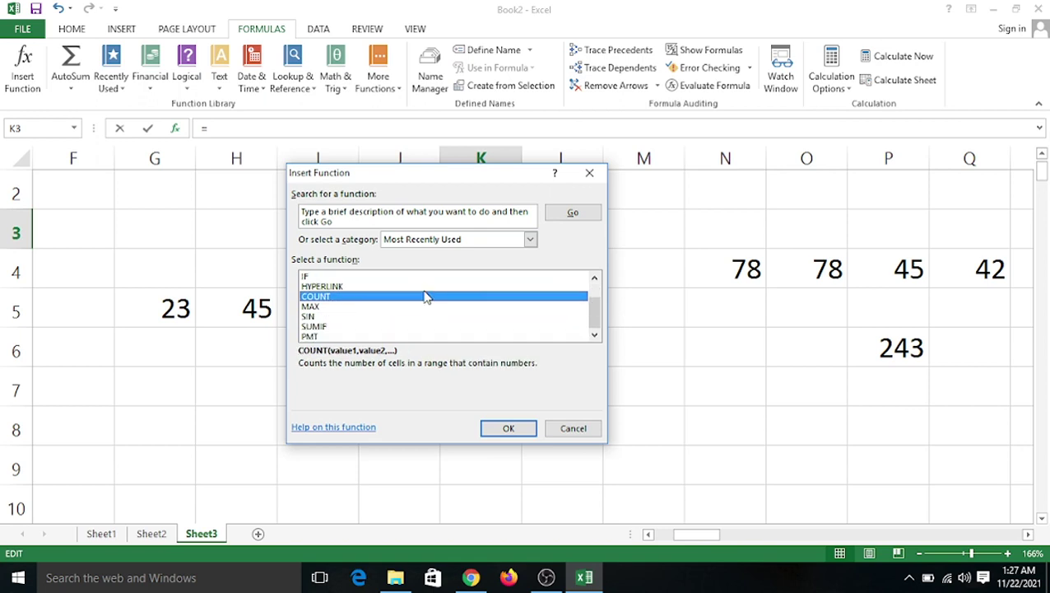
click(590, 172)
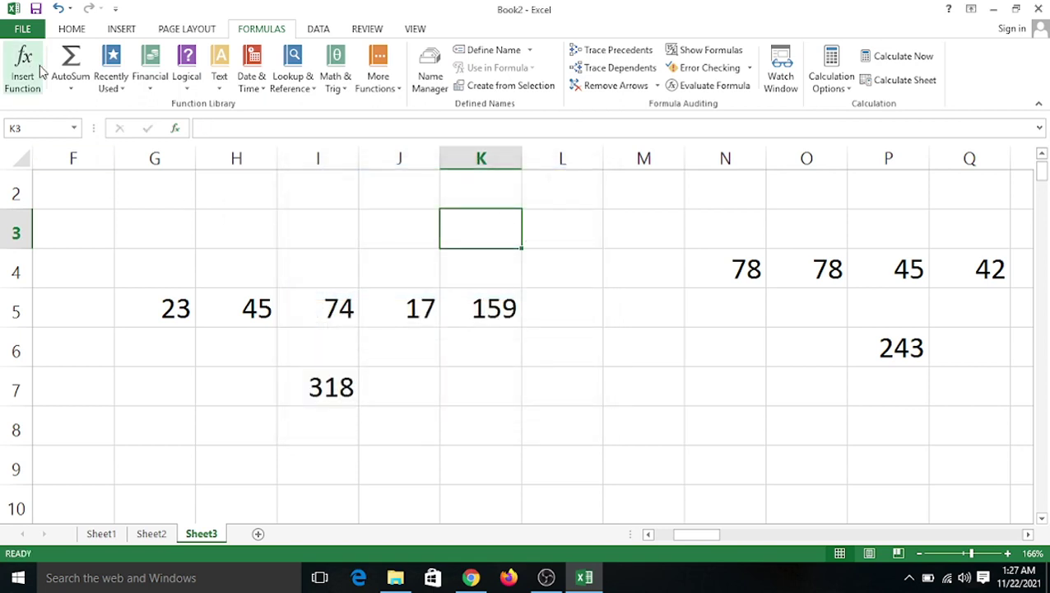
Examine the AutoSum options in both the function library and the home editing commands without applying any to cell G3
click(119, 212)
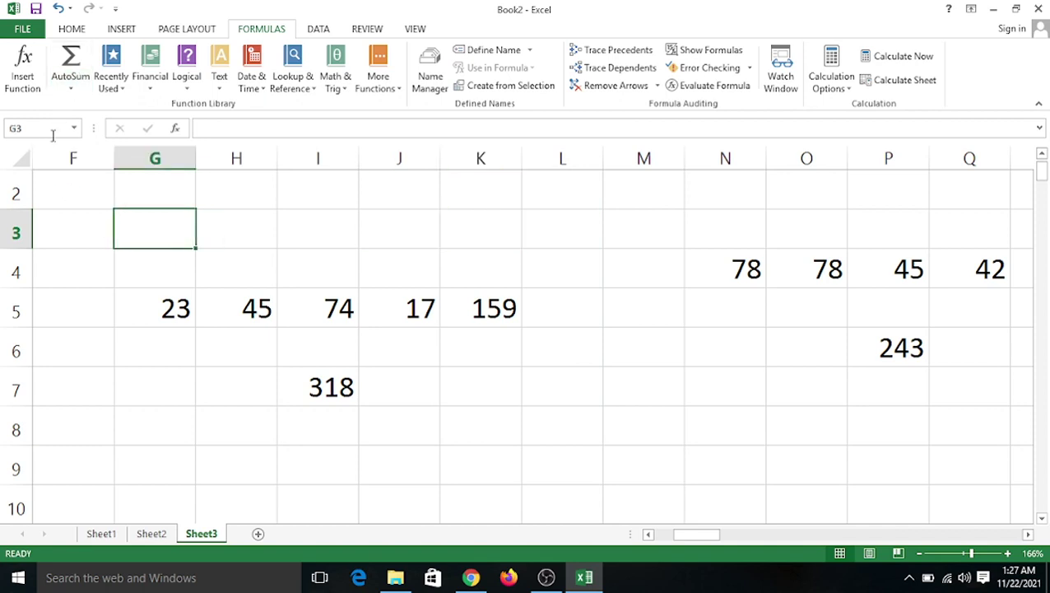
click(73, 91)
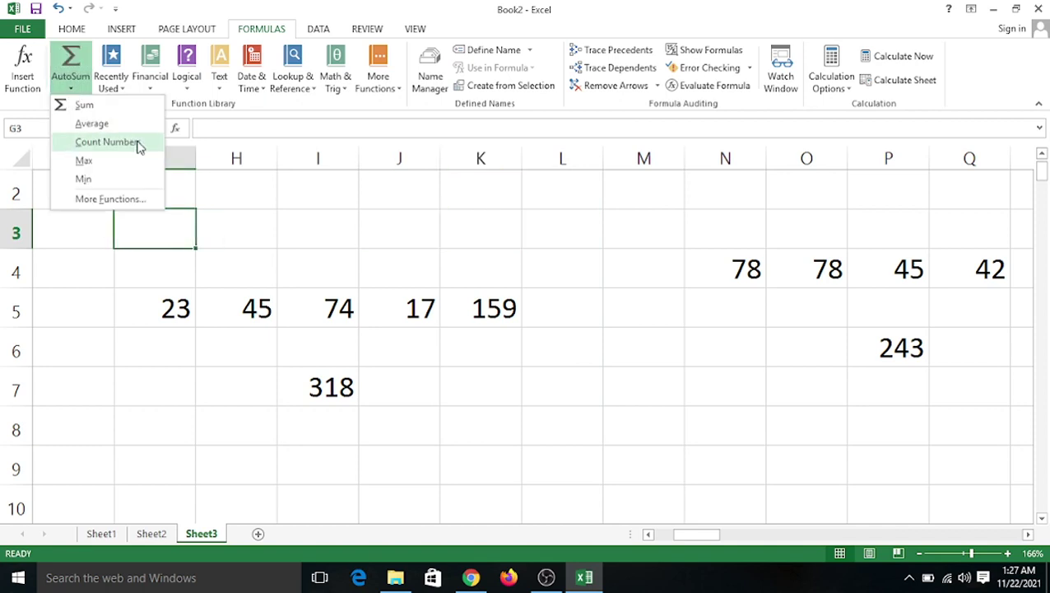
click(71, 32)
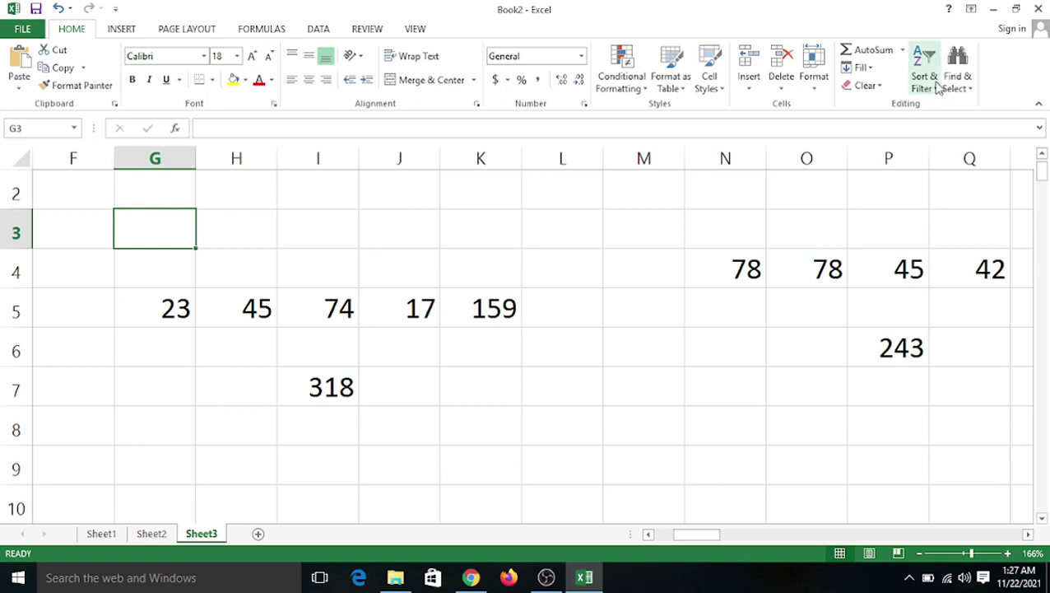
click(905, 52)
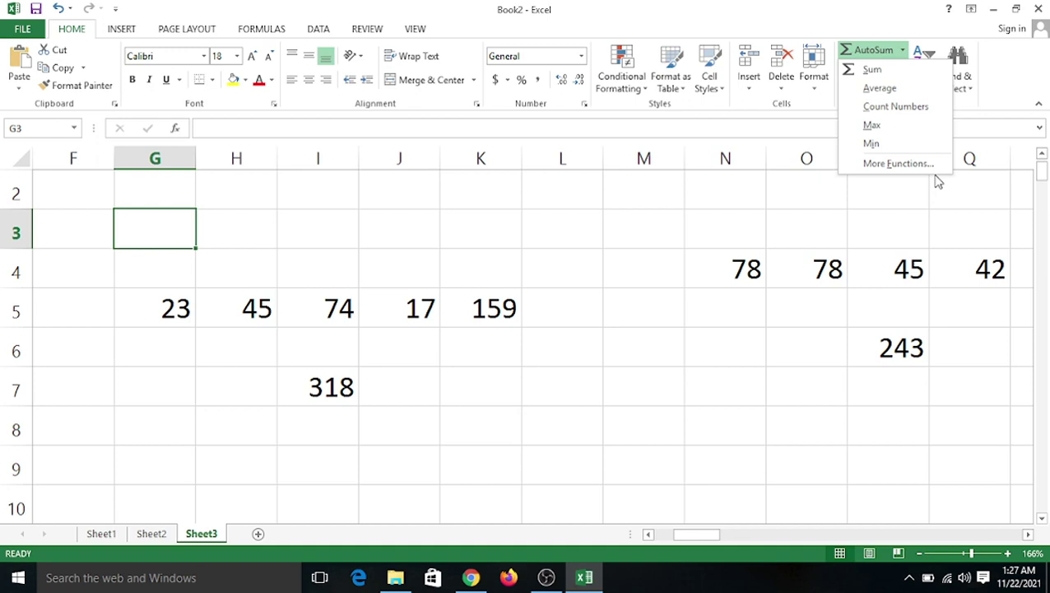
click(602, 238)
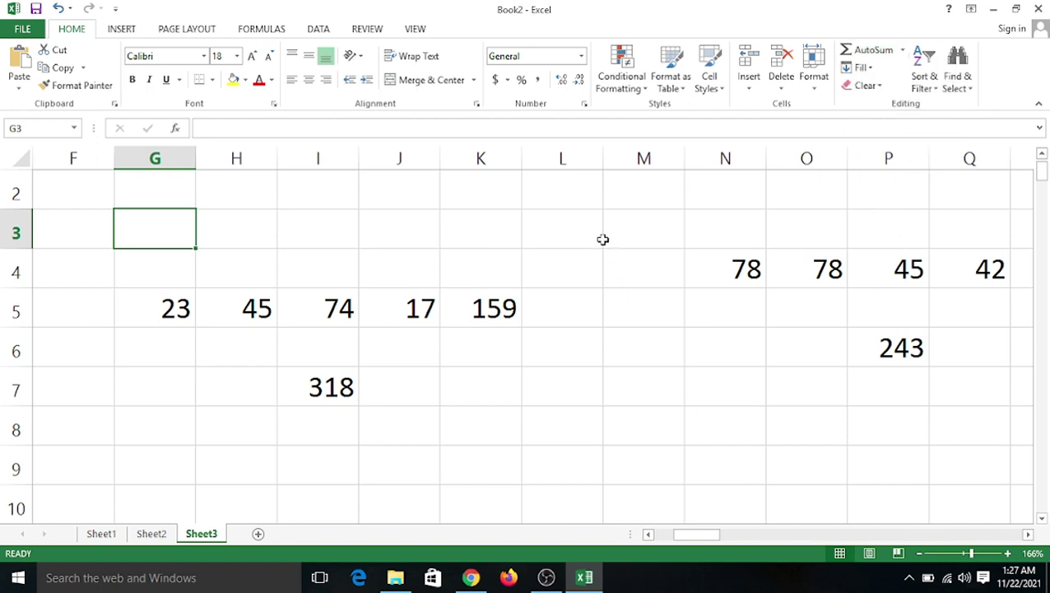
Open the full function dialog from the AutoSum options for cell J3, look through its function list and cancel it
click(401, 213)
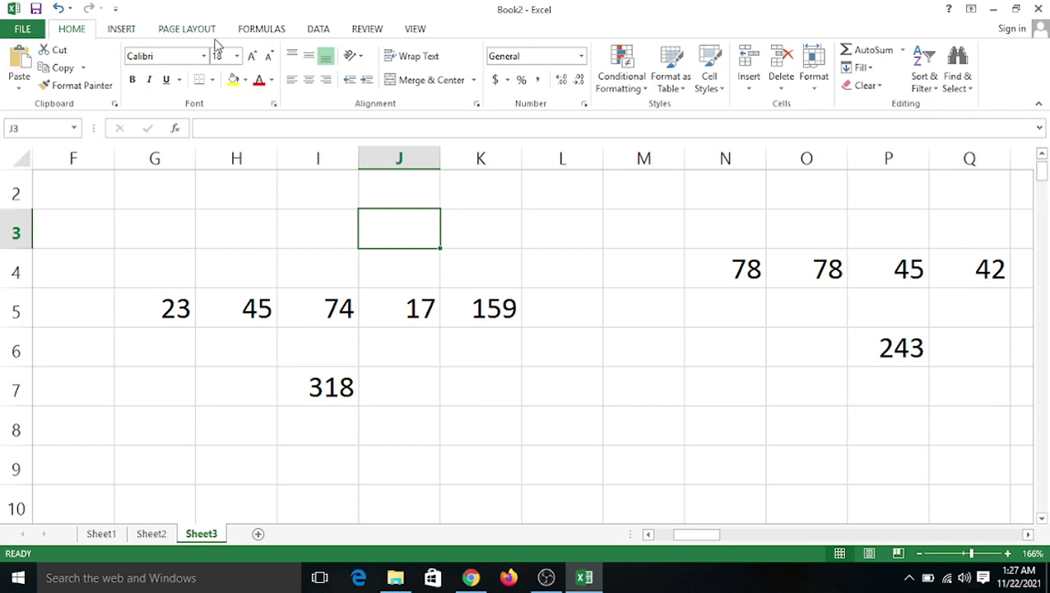
click(253, 32)
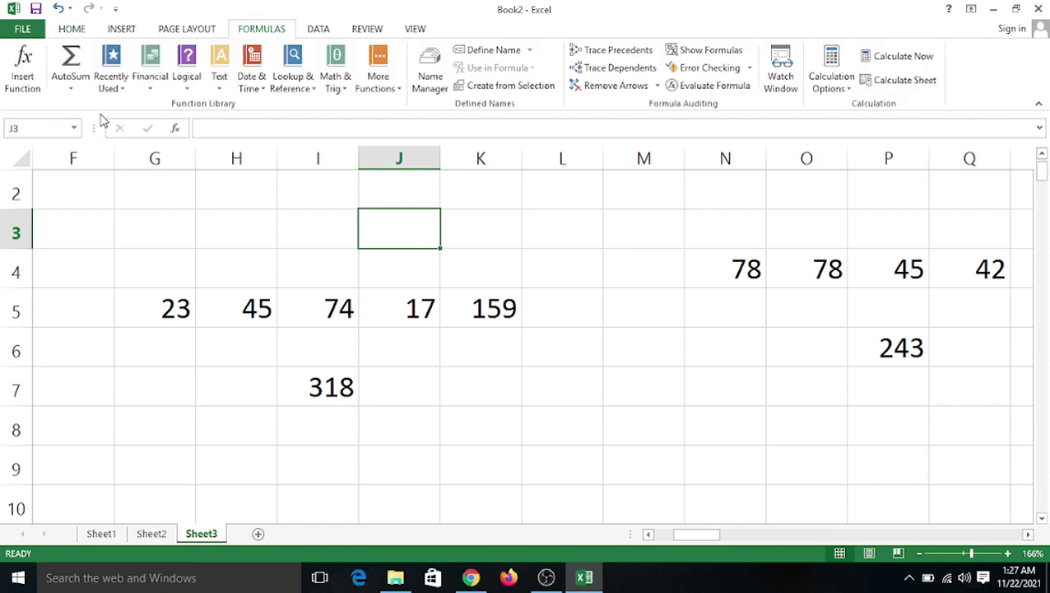
click(81, 89)
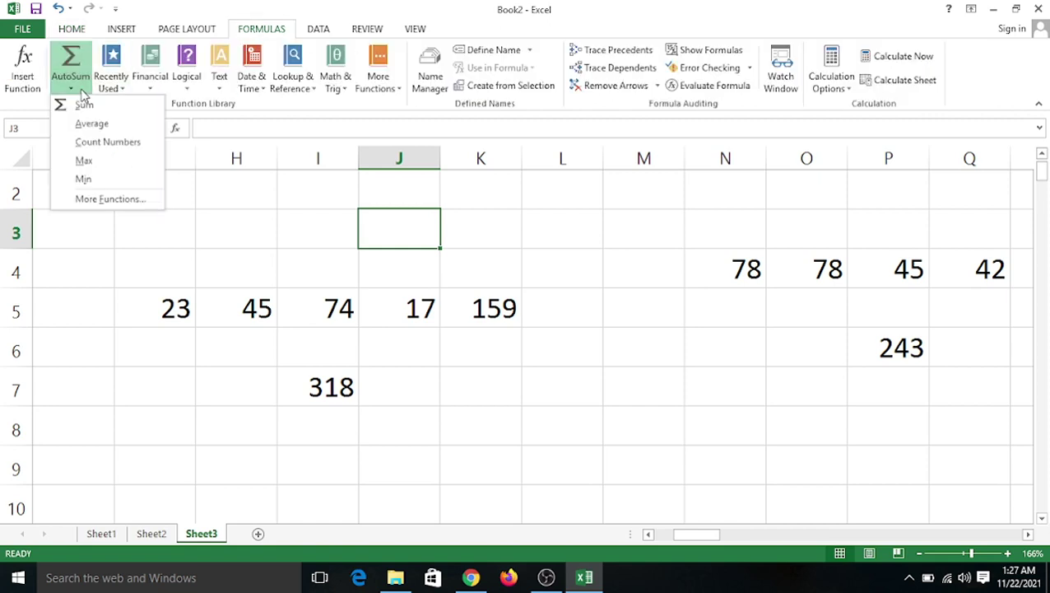
click(111, 199)
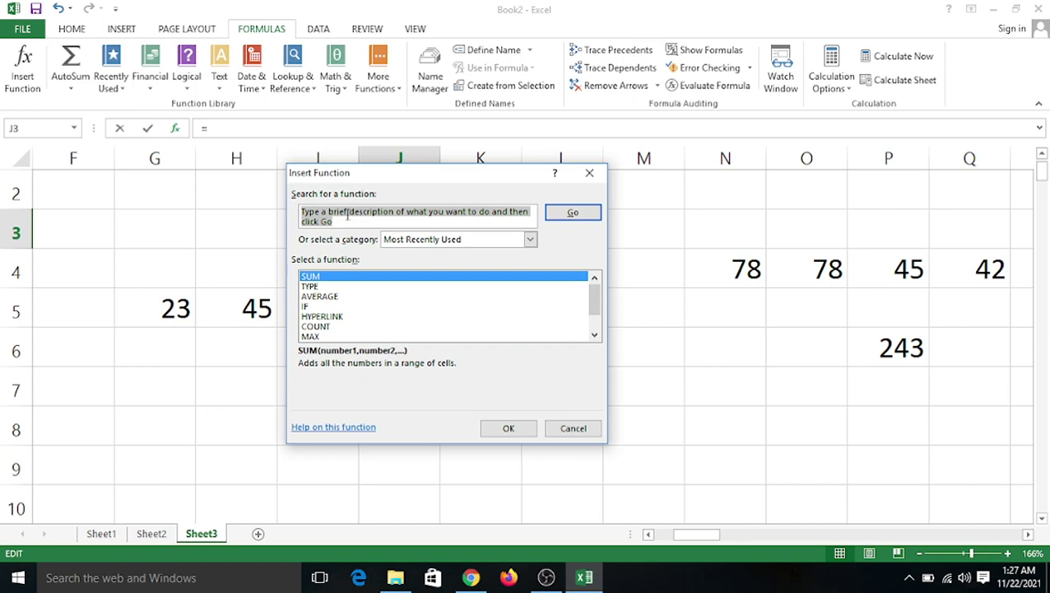
scroll(354, 295, down, 1)
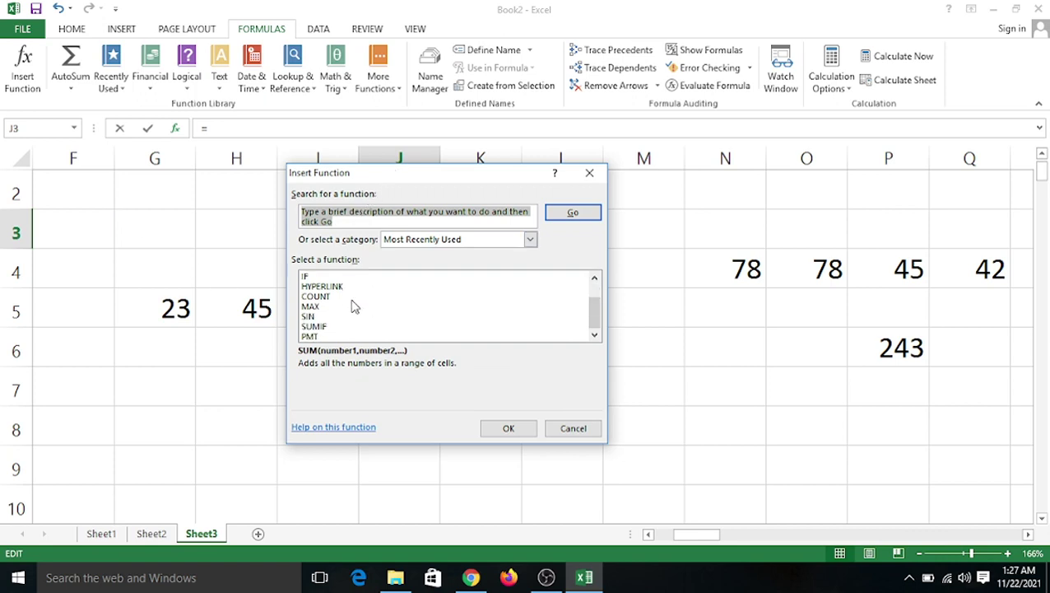
click(574, 429)
Examine the recently used functions in the function library with cell G3 selected, without inserting one
click(156, 221)
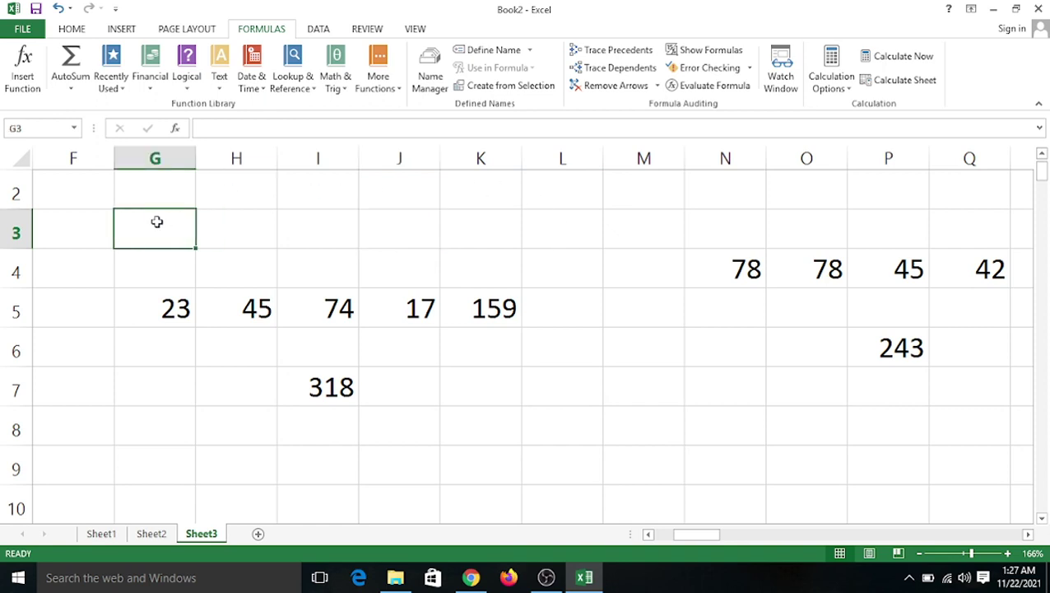
click(122, 90)
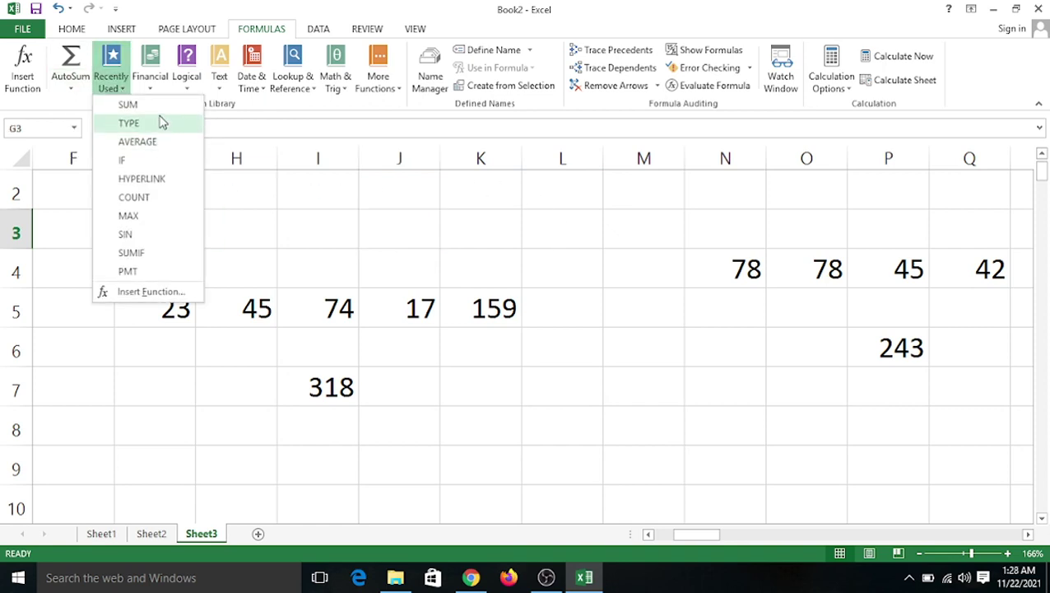
click(233, 243)
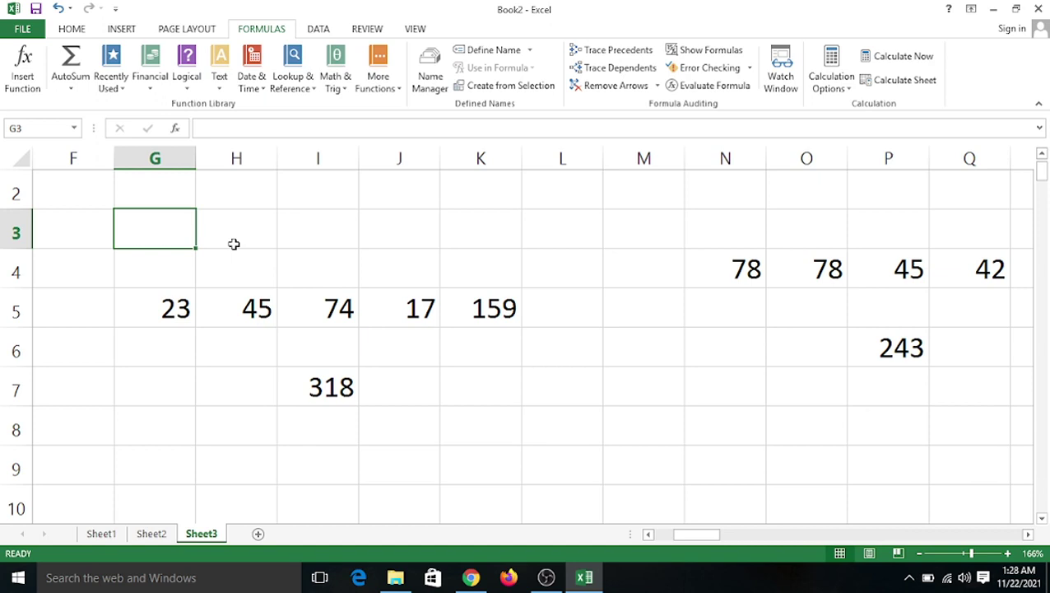
Clear all the contents of Sheet3
scroll(288, 403, down, 3)
scroll(412, 306, up, 4)
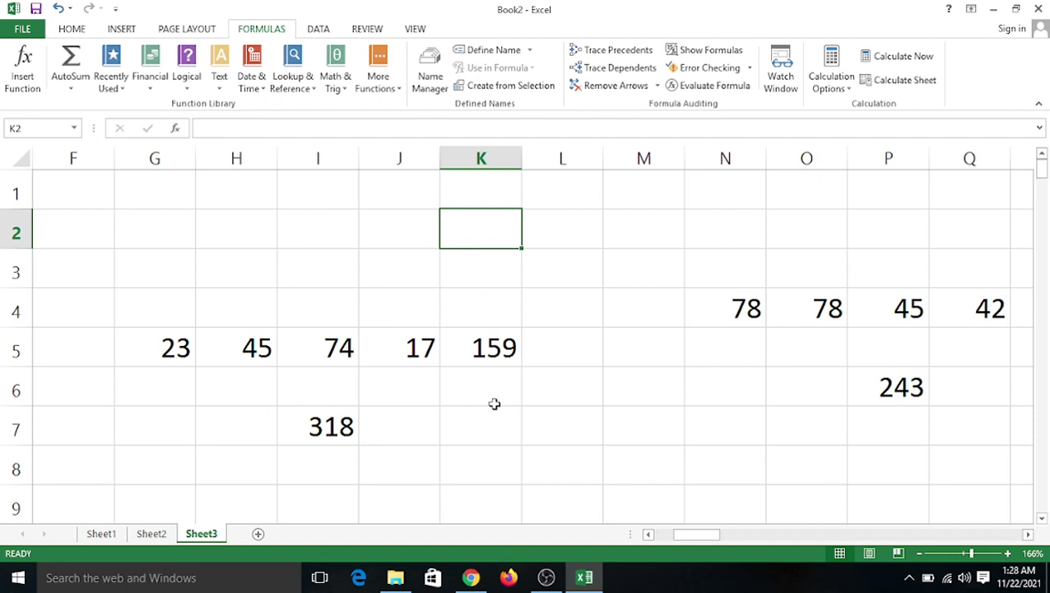
key(ctrl+a)
key(Delete)
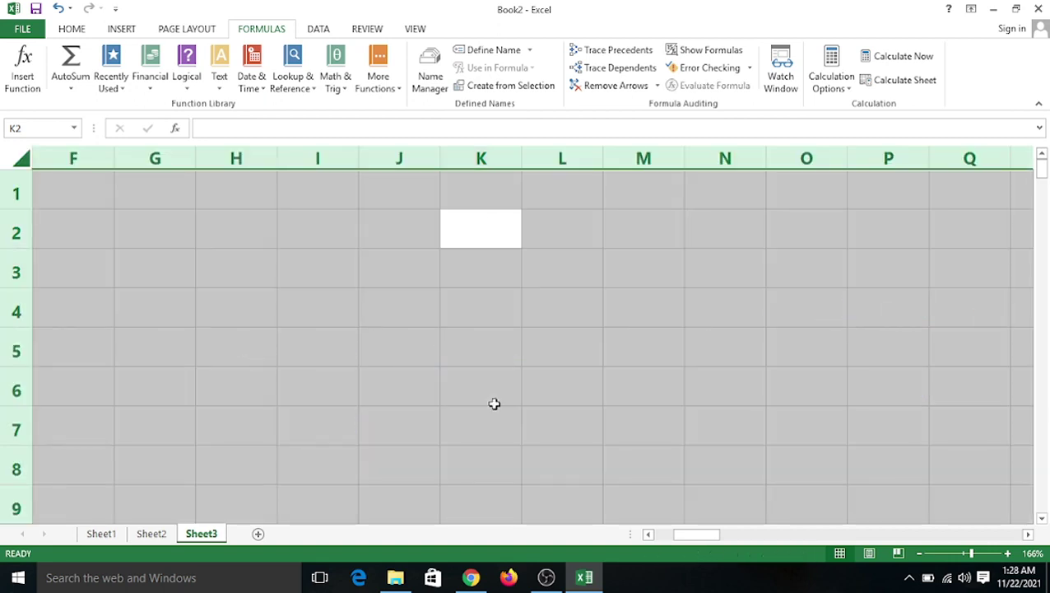
Enter 47 in cell H2 and 25 in cell L2
click(244, 237)
text(47)
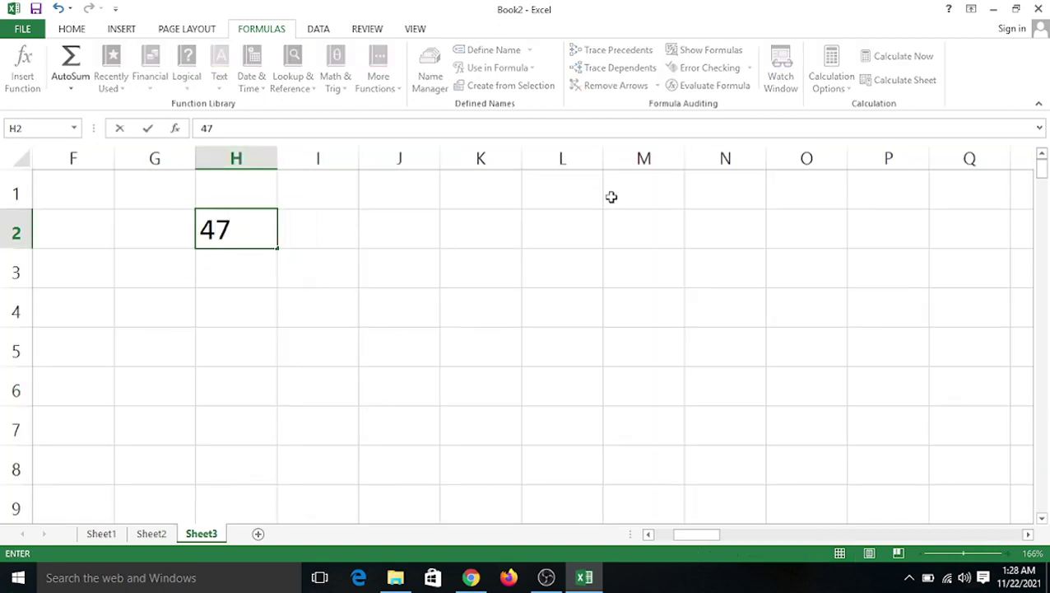
click(593, 223)
text(45)
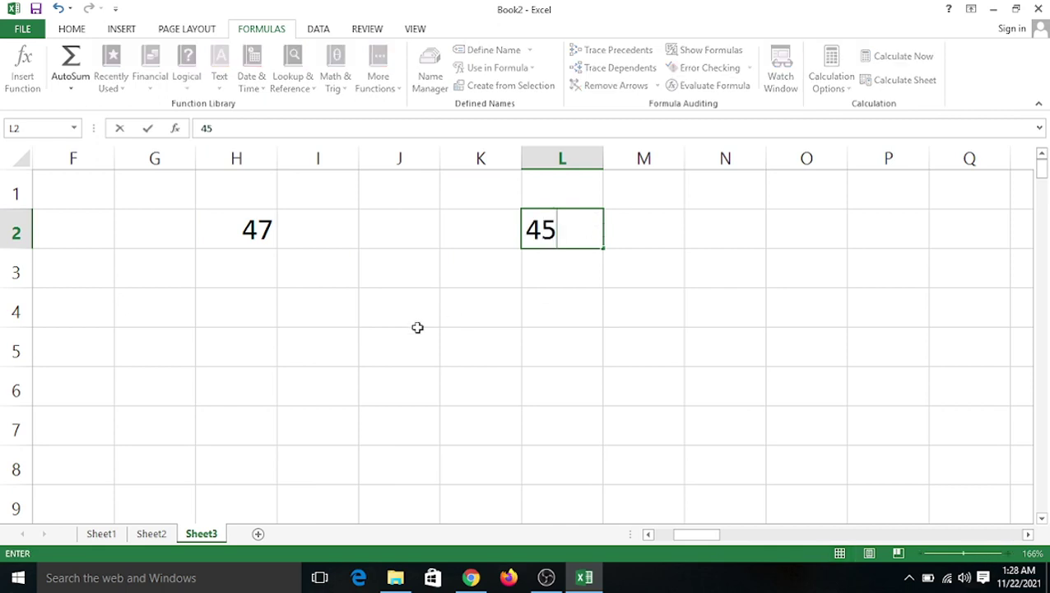
key(BackSpace)
text(\)
key(BackSpace)
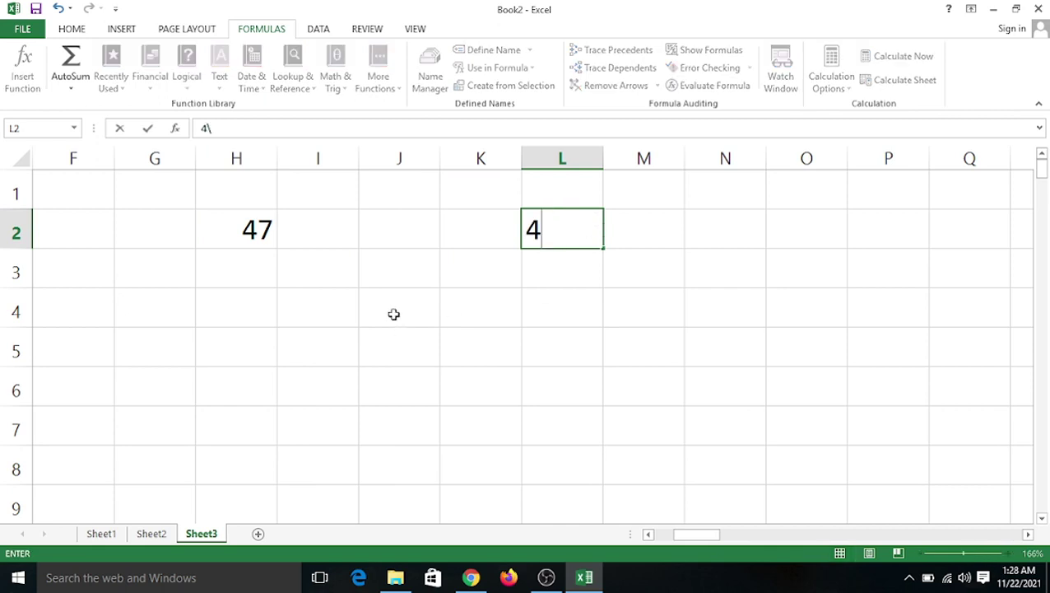
key(Escape)
text(25)
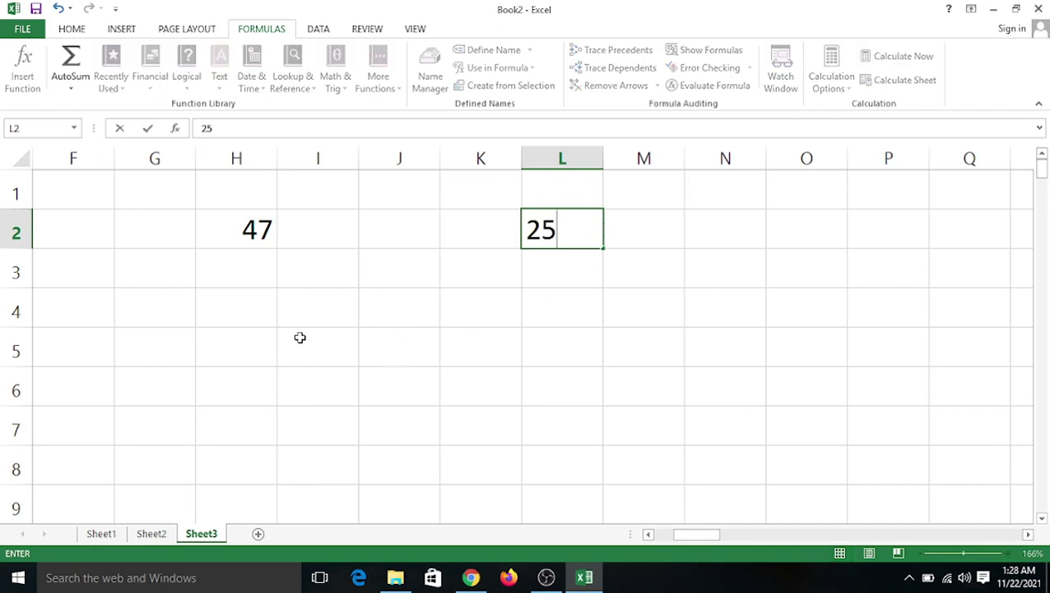
Enter the formula =SUM(H2+L2) in cell I5 to add the two numbers
click(301, 336)
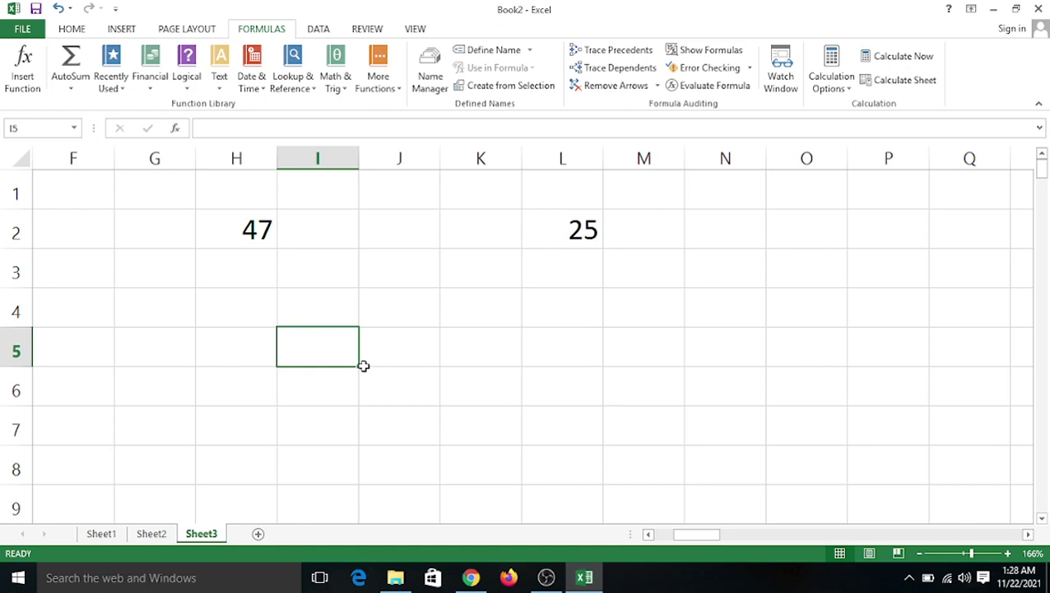
text(=s)
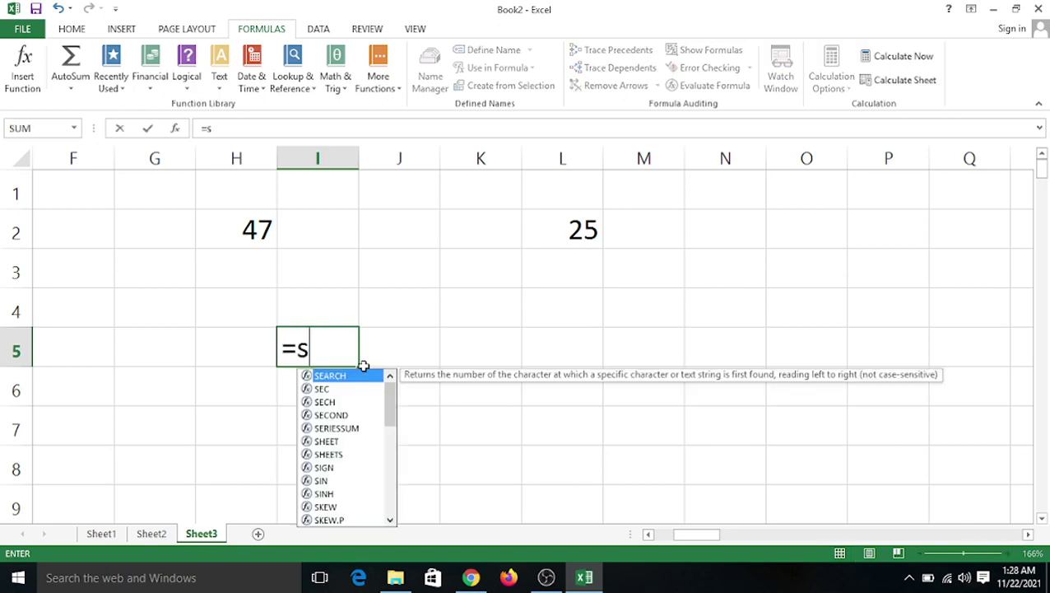
text(um)
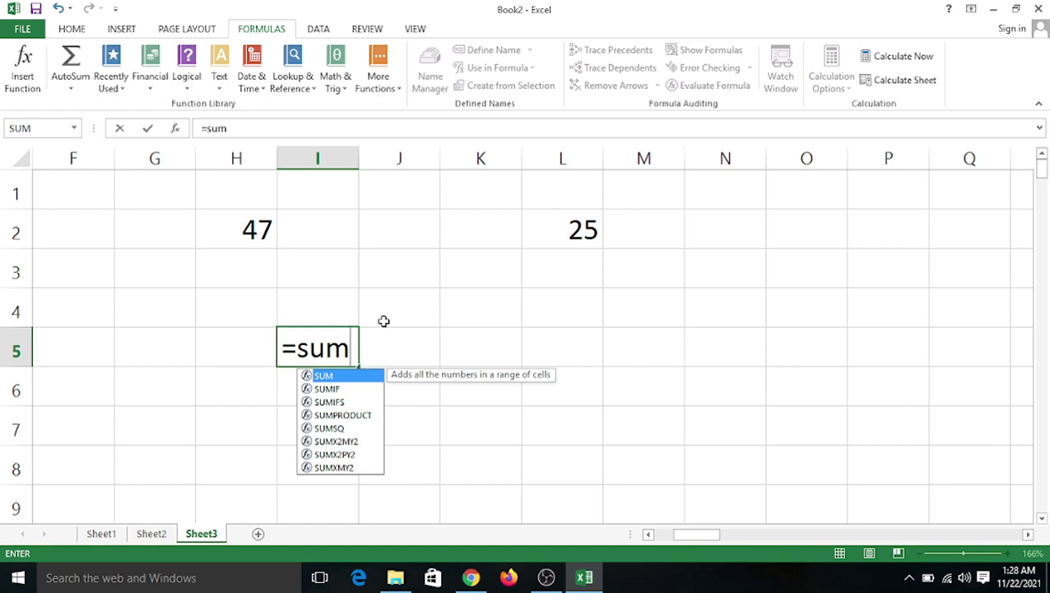
text(()
click(241, 228)
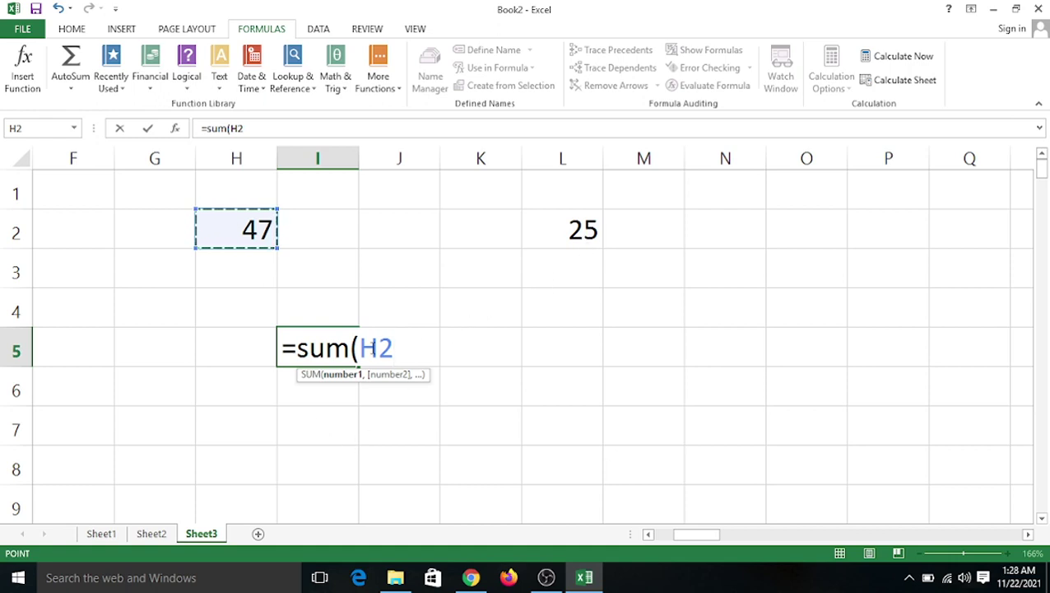
text(+)
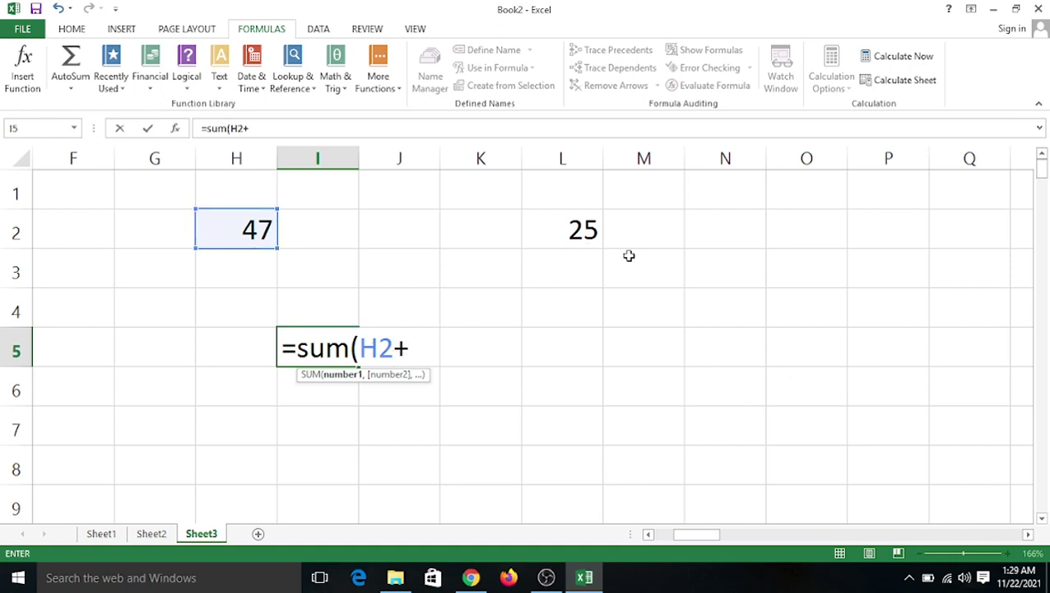
click(549, 236)
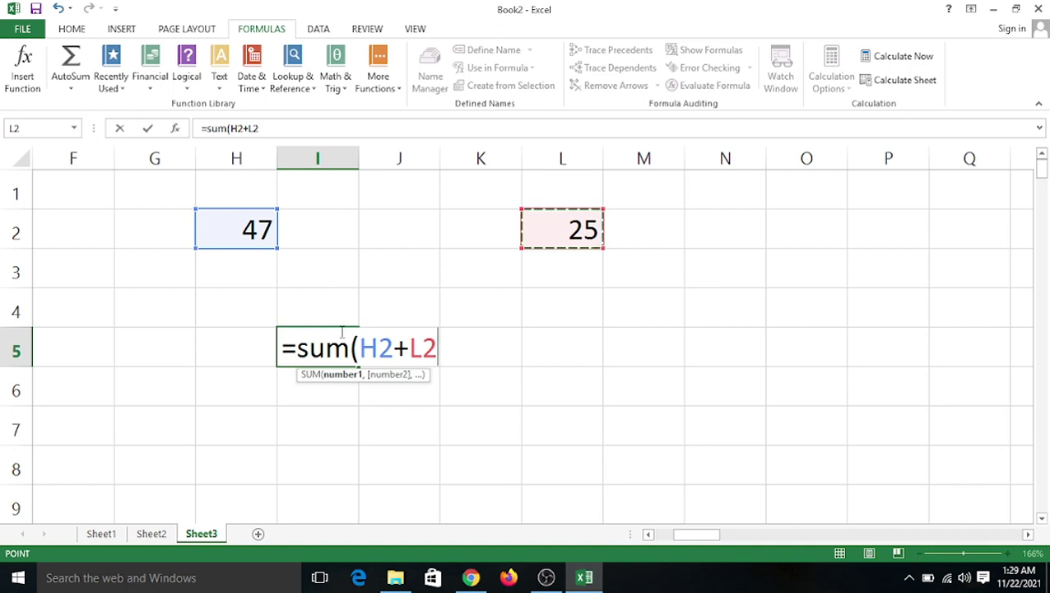
text())
key(Return)
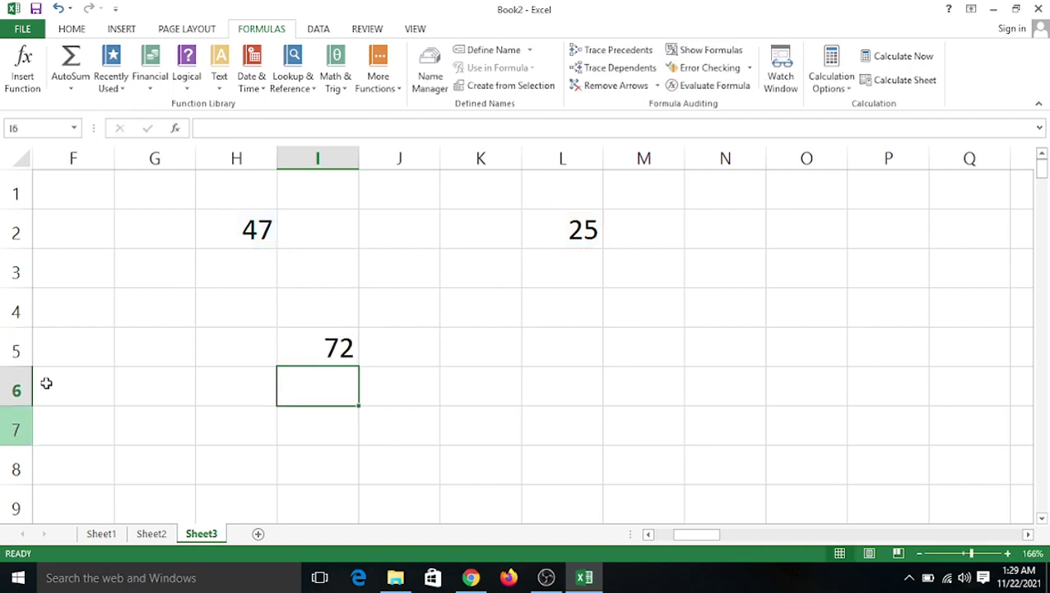
Change the number in cell L2 to 30
click(554, 237)
text(30)
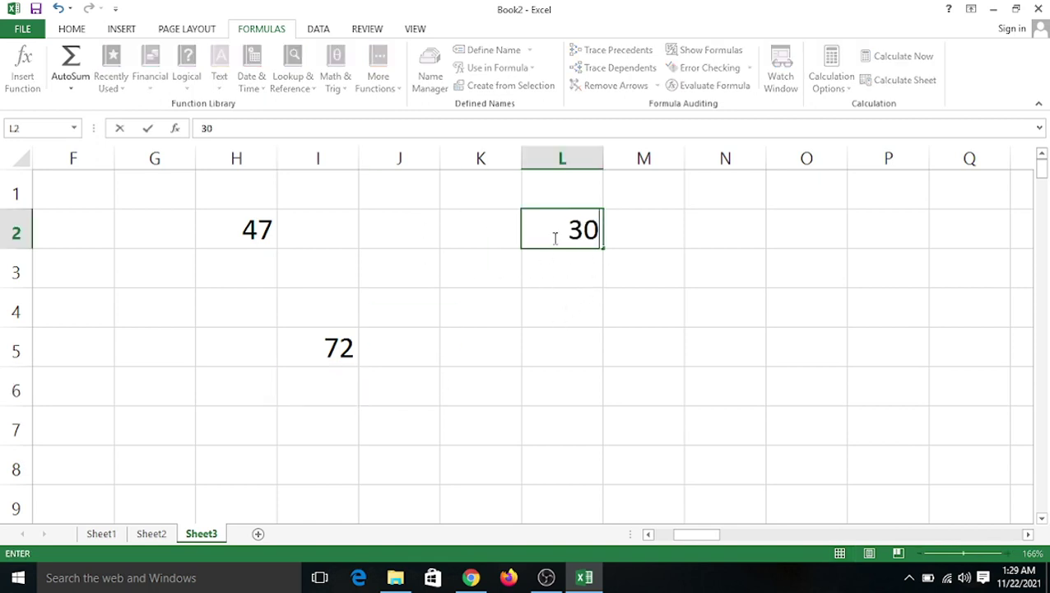
click(586, 298)
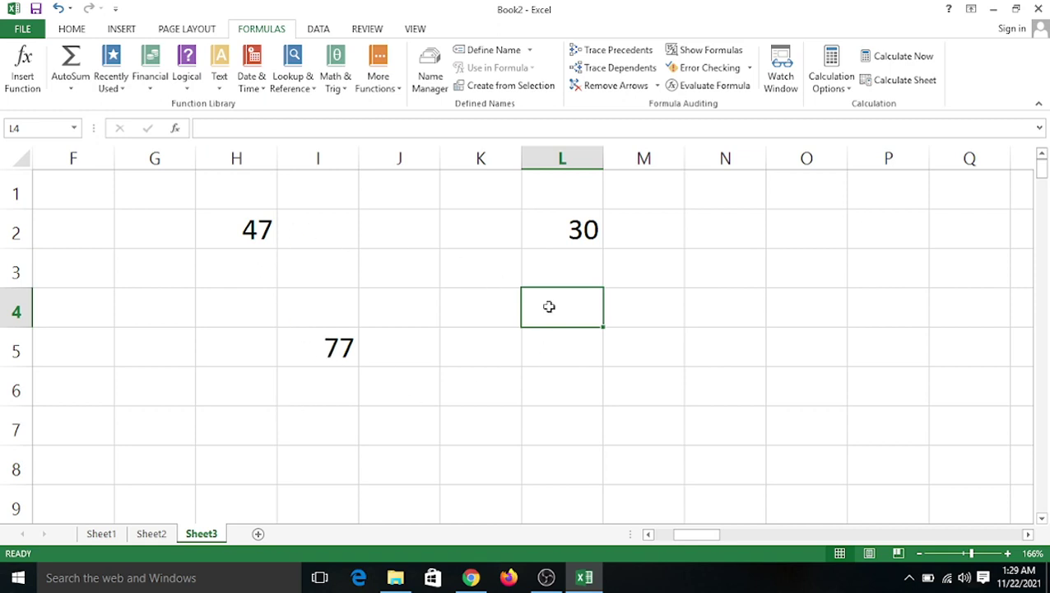
Replace the formula in I5 with =SUM(H2-L2) to subtract the second number from the first
click(329, 349)
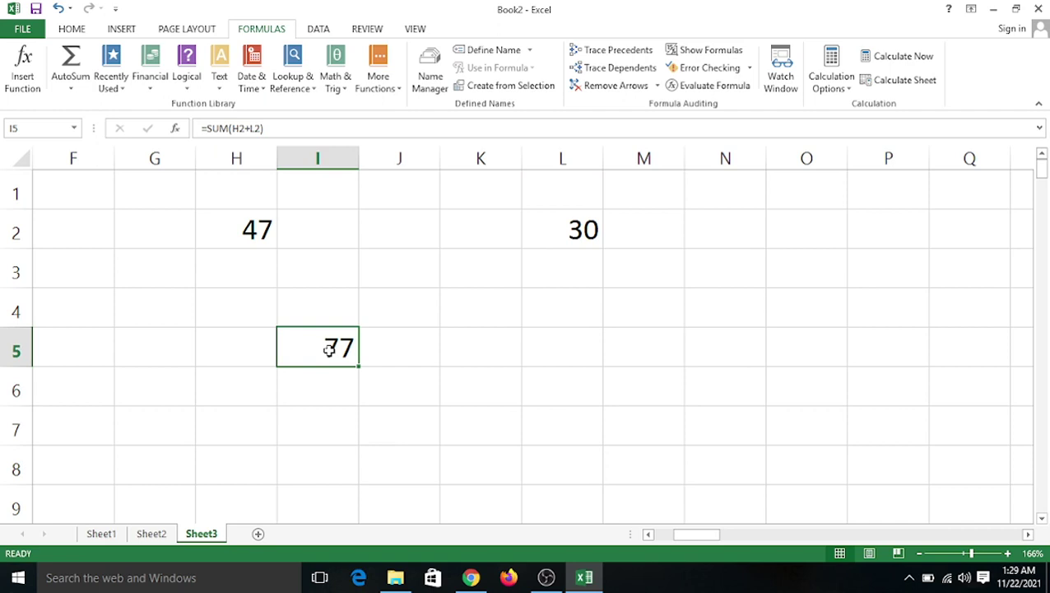
text(=)
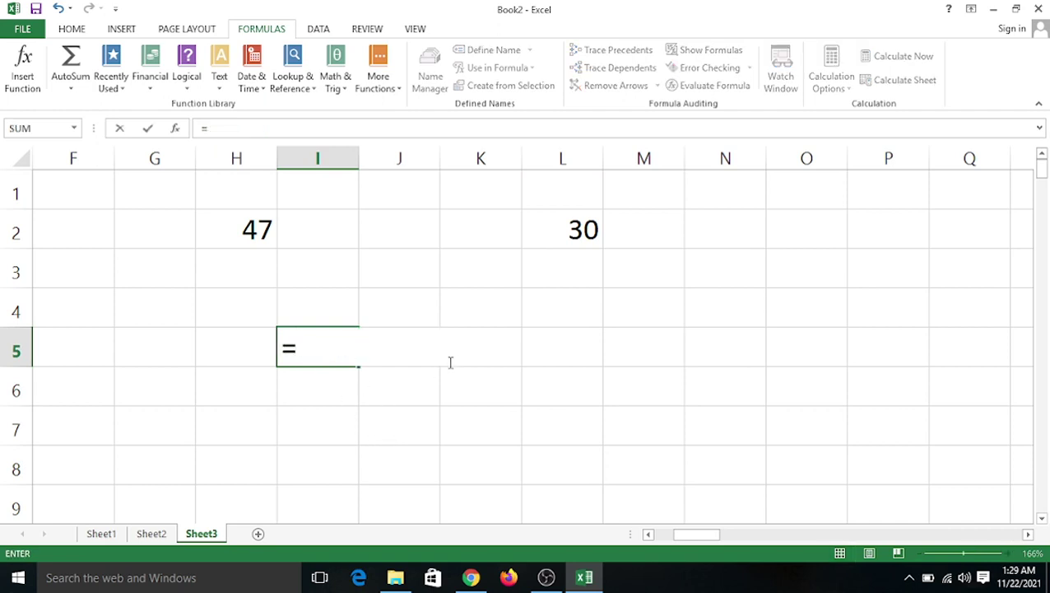
text(sum)
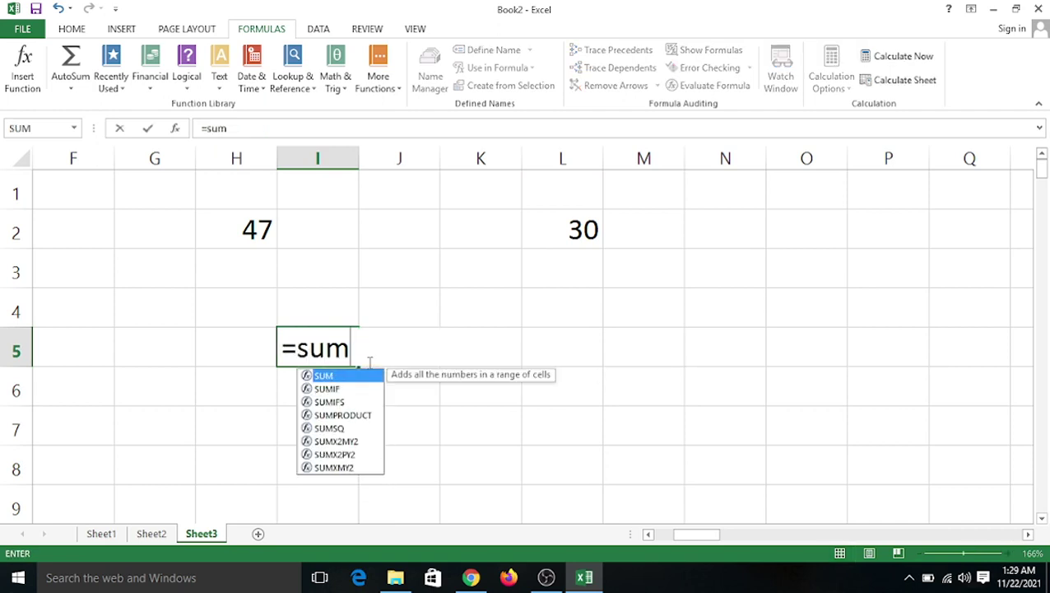
text(()
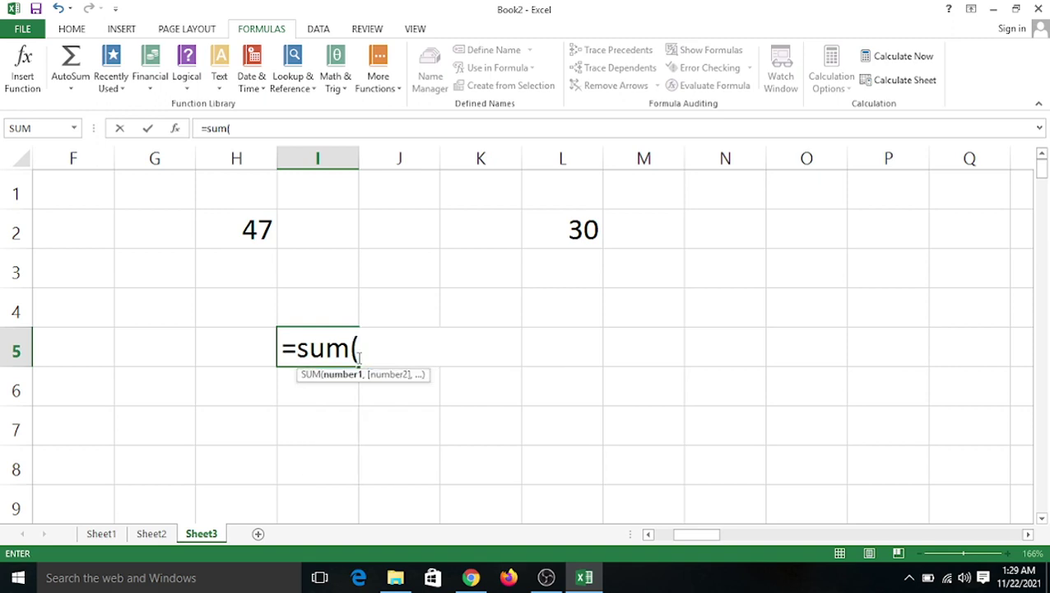
click(244, 229)
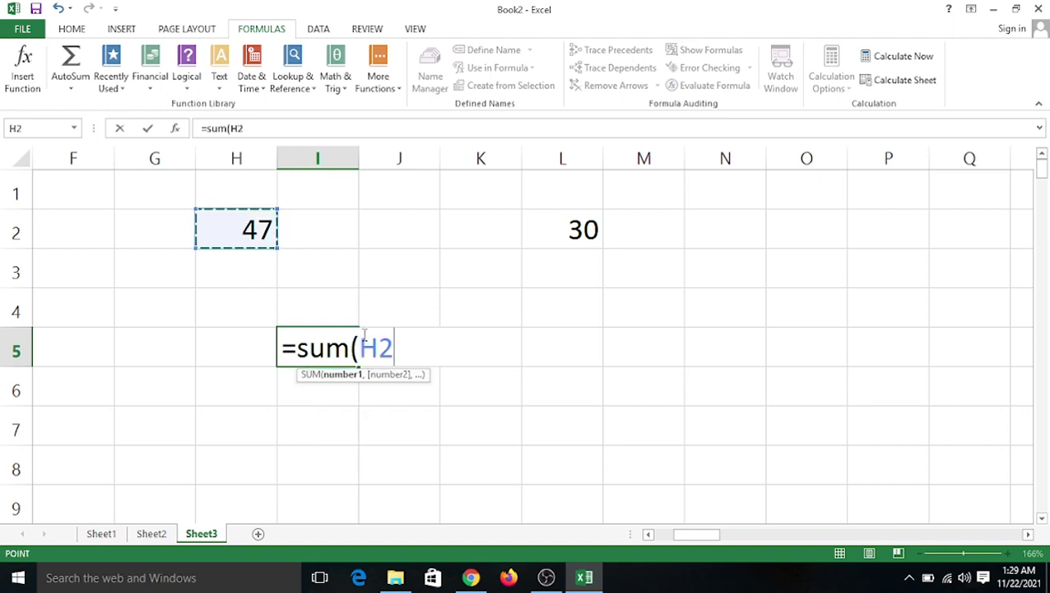
text(-)
click(563, 237)
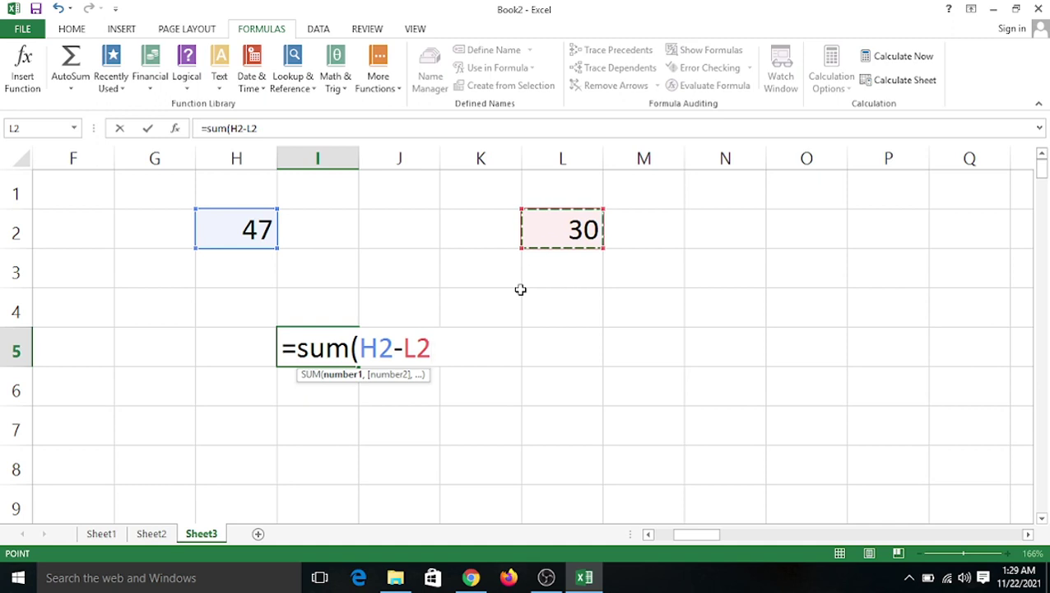
text())
key(Return)
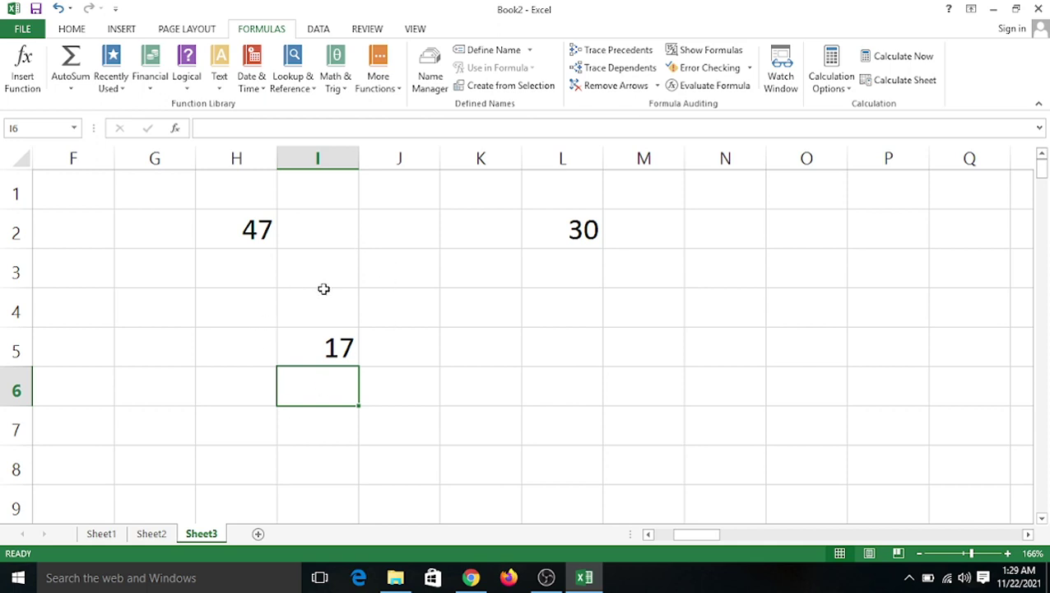
Edit the formula in I5 to multiply the two numbers, as =SUM(H2*L2)
click(343, 346)
click(359, 352)
double_click(354, 344)
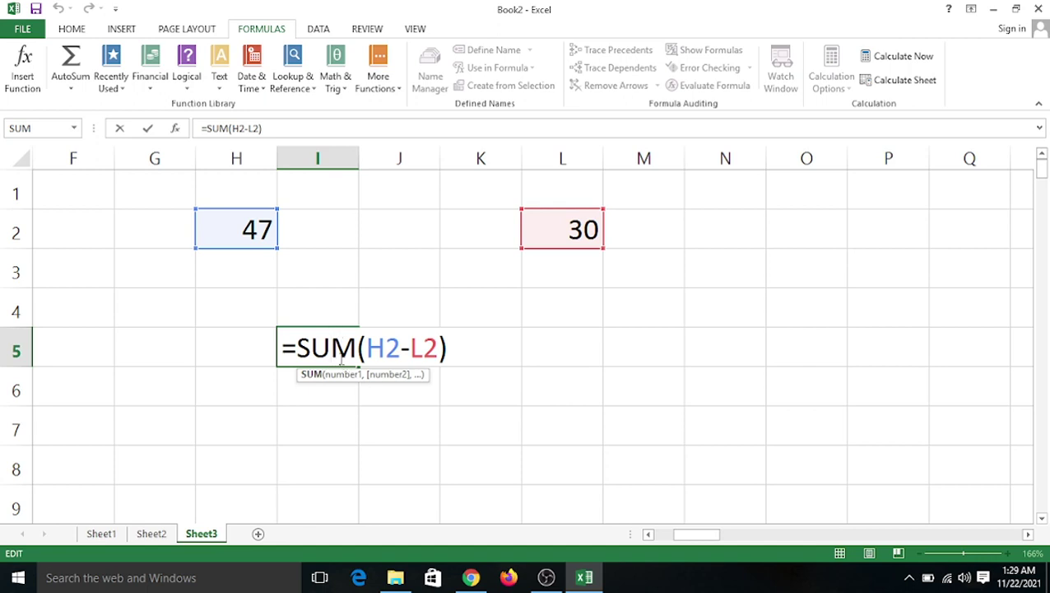
click(410, 359)
key(BackSpace)
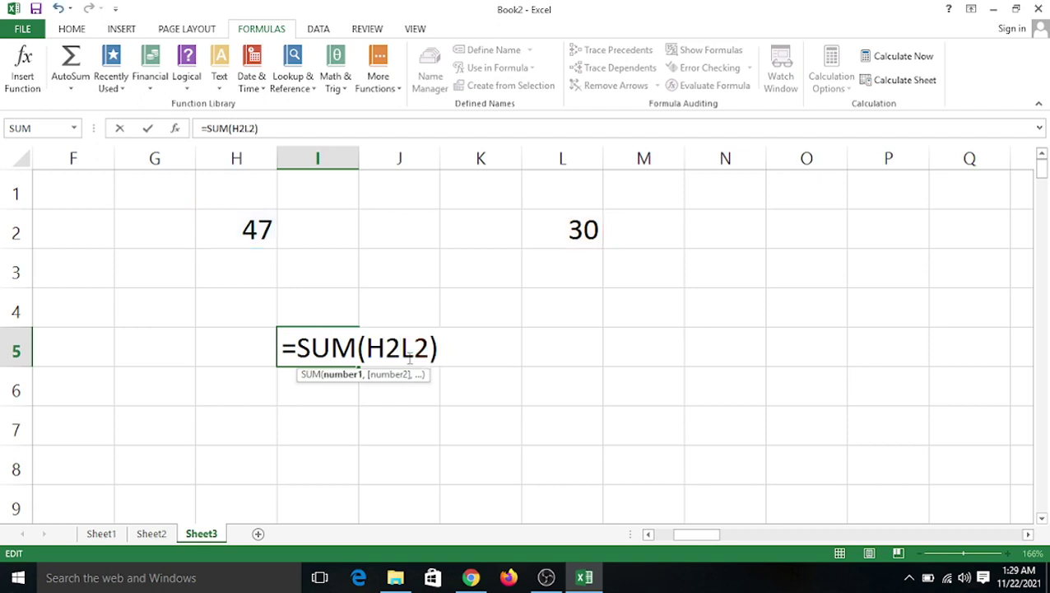
text(*)
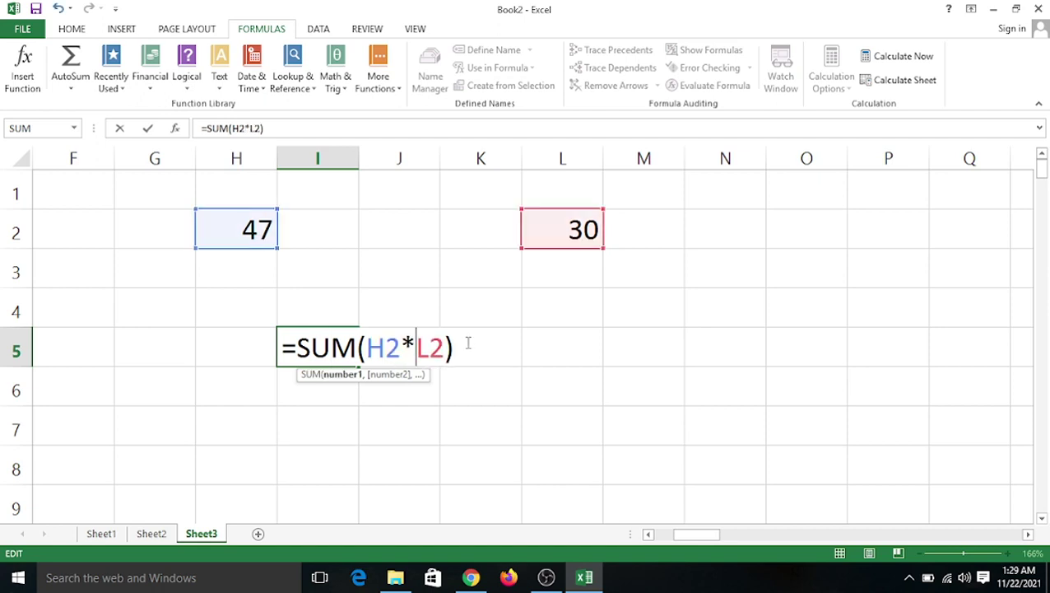
key(Return)
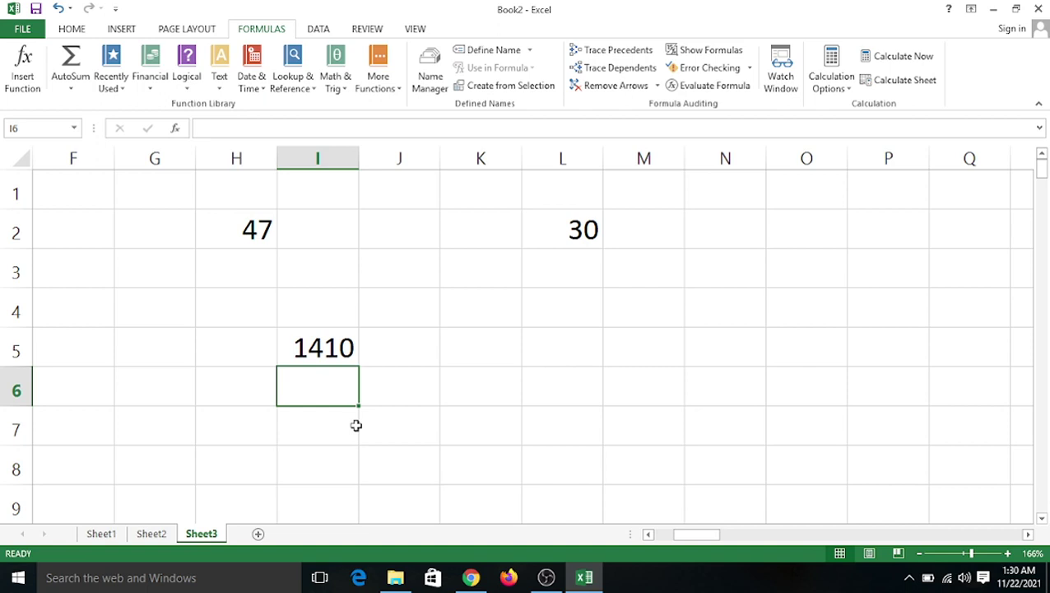
Edit the formula in I5 to divide the first number by the second, as =SUM(H2/L2)
double_click(316, 362)
click(411, 348)
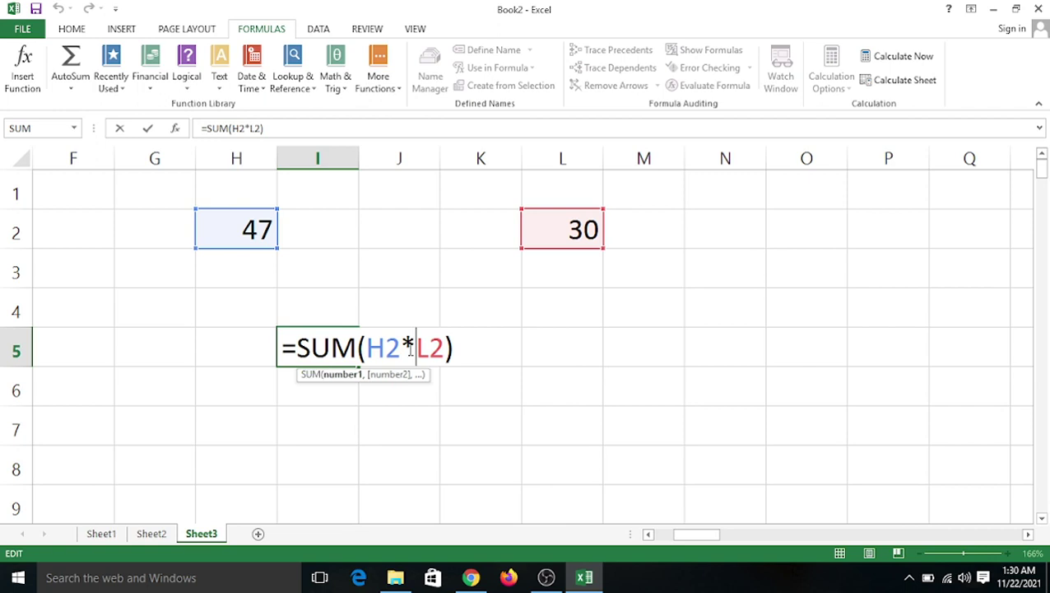
key(BackSpace)
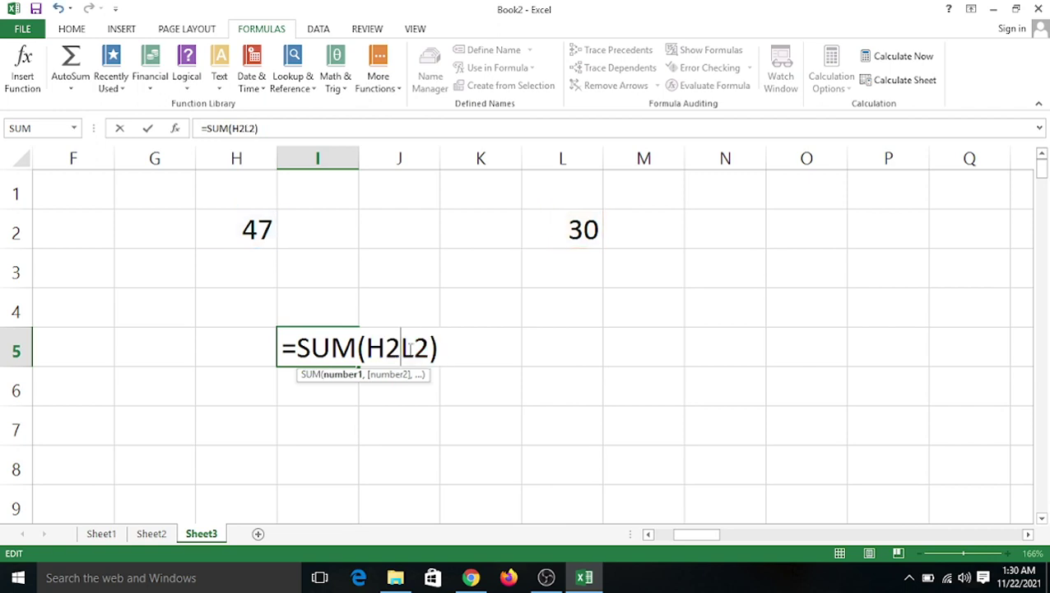
text(/)
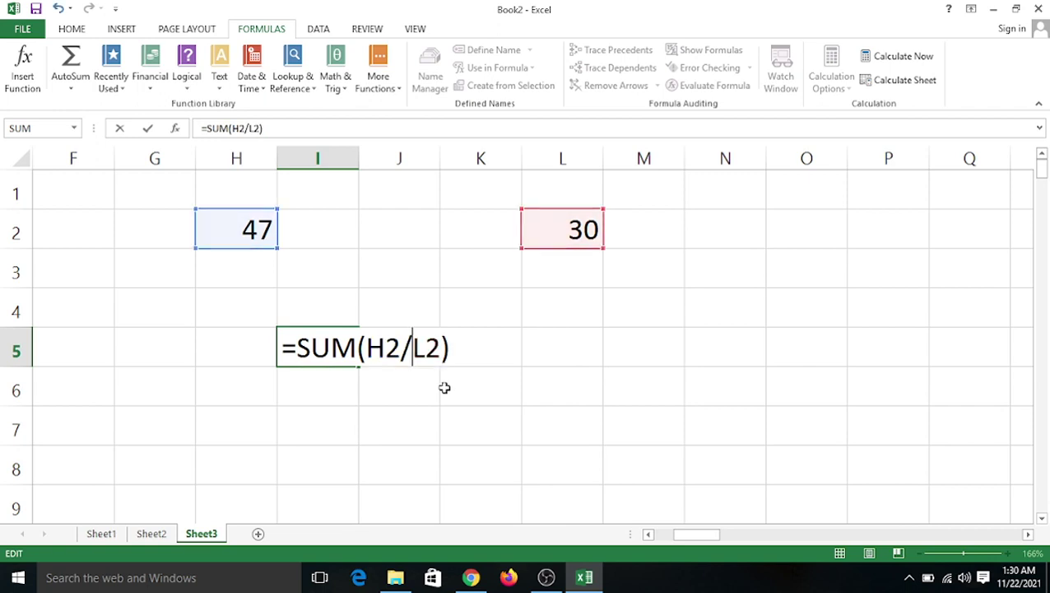
key(Return)
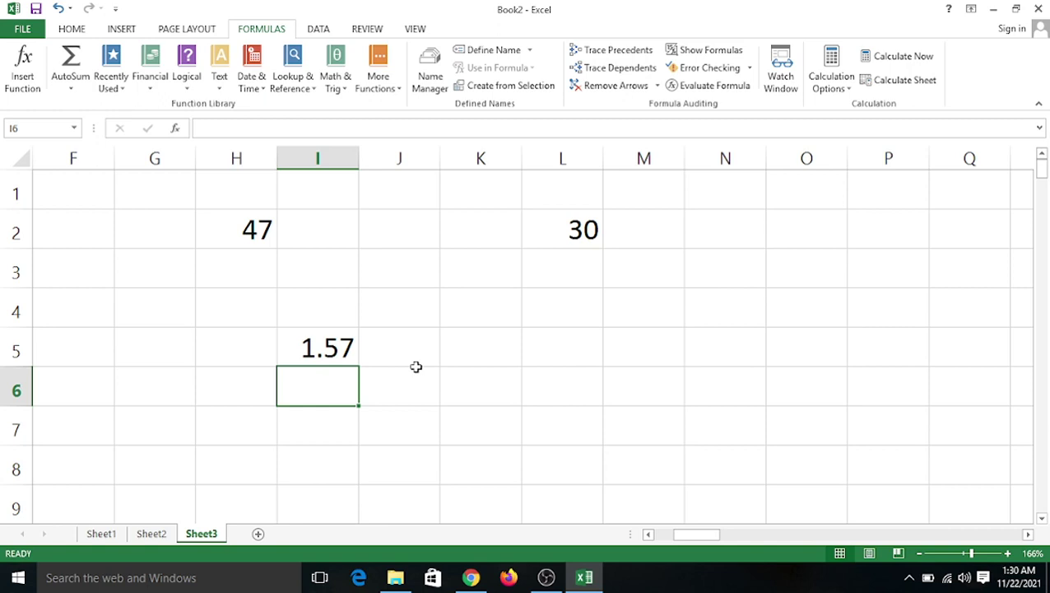
Enter 78 in cell I2 and 76 in cell J2
click(453, 346)
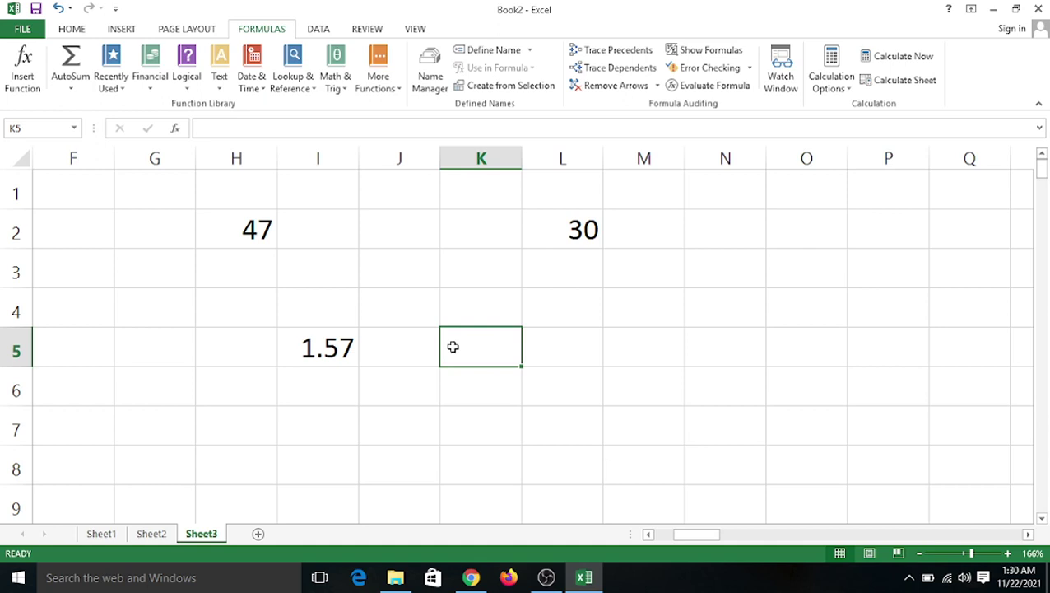
click(304, 232)
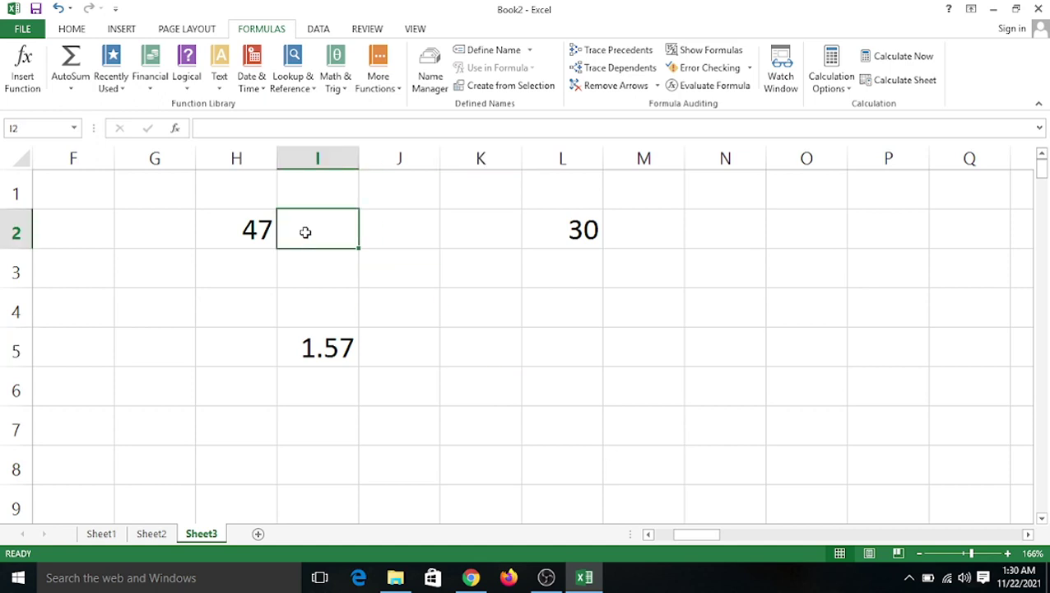
text(w)
key(BackSpace)
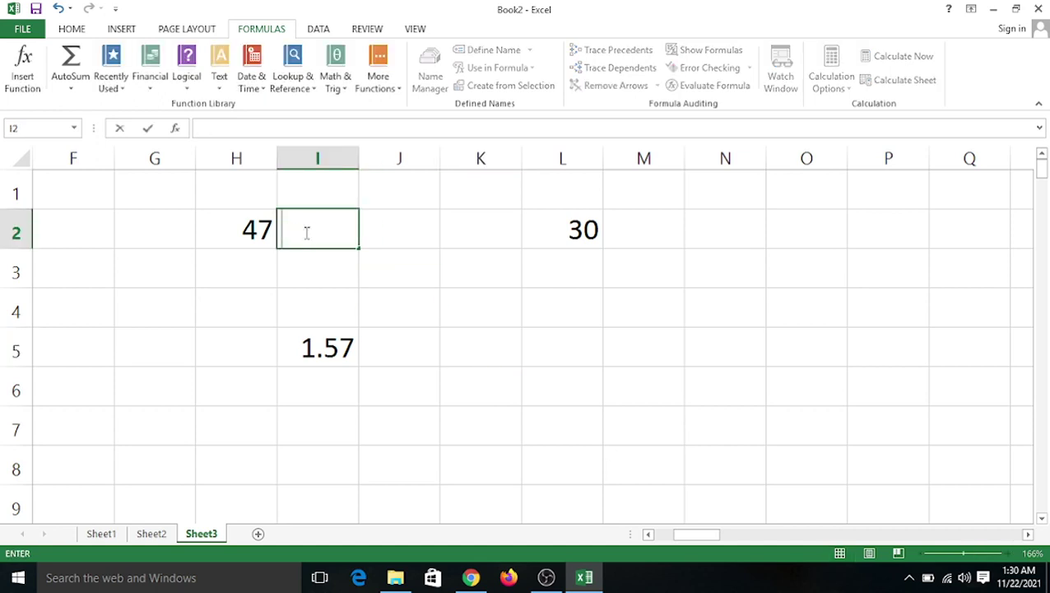
text(78)
click(475, 283)
click(424, 228)
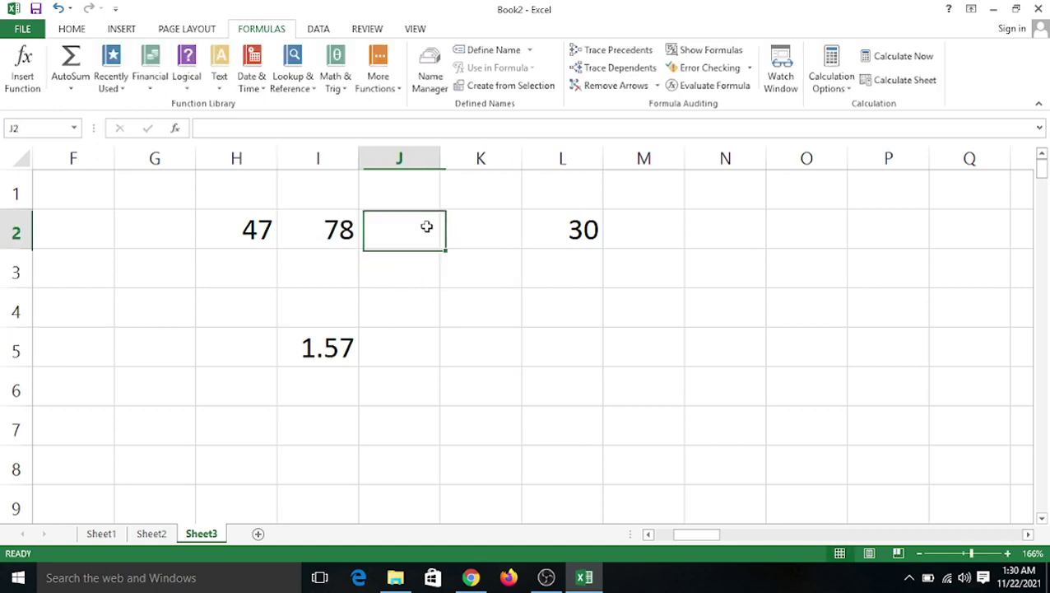
text(78)
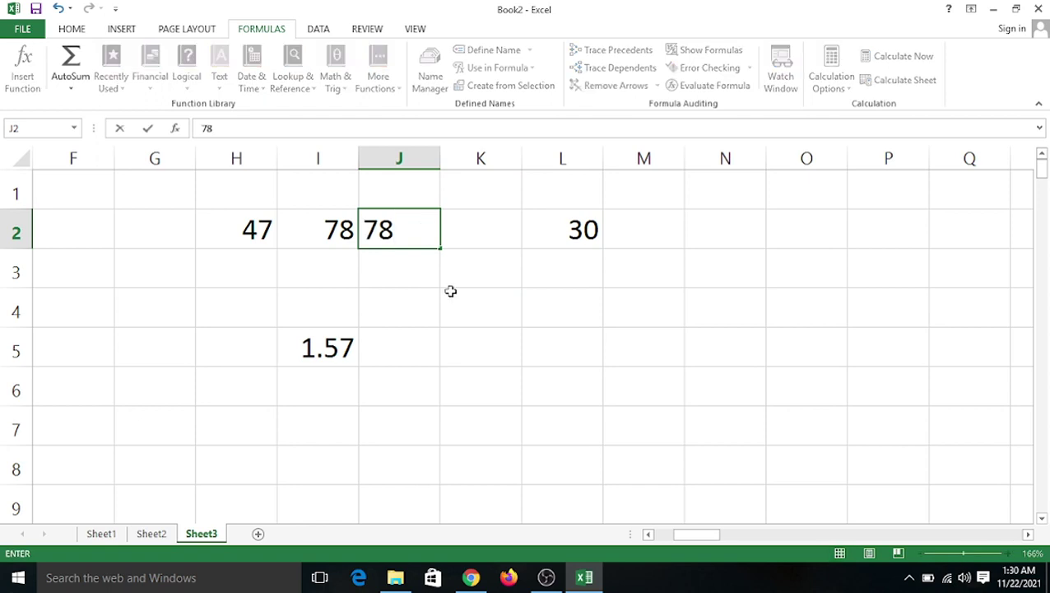
key(BackSpace)
text(6)
click(450, 287)
Search the function library for sum and insert SUM in cell K5 with the range H2:L2
click(453, 355)
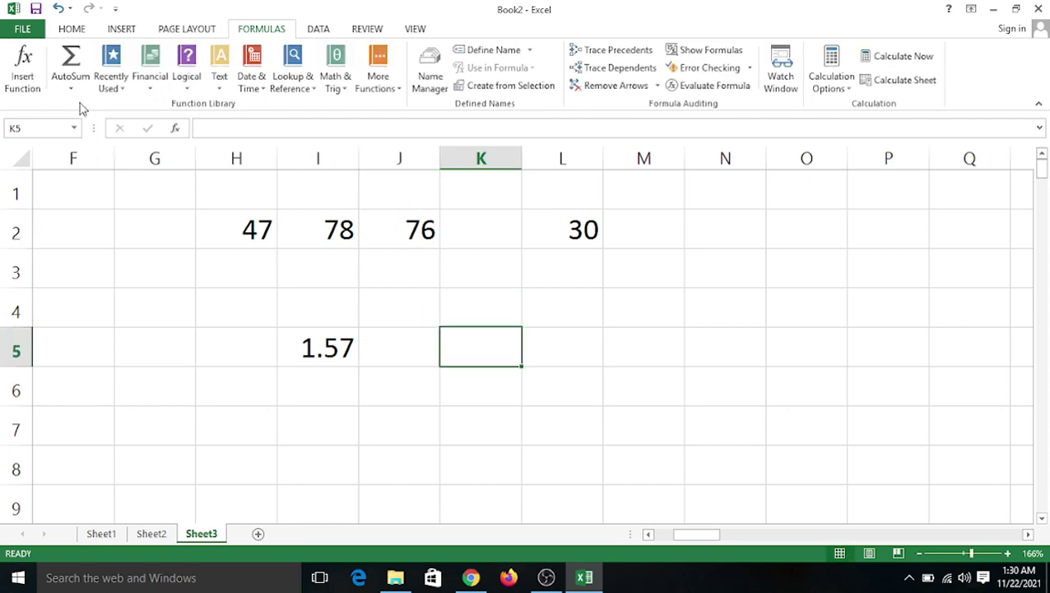
click(20, 81)
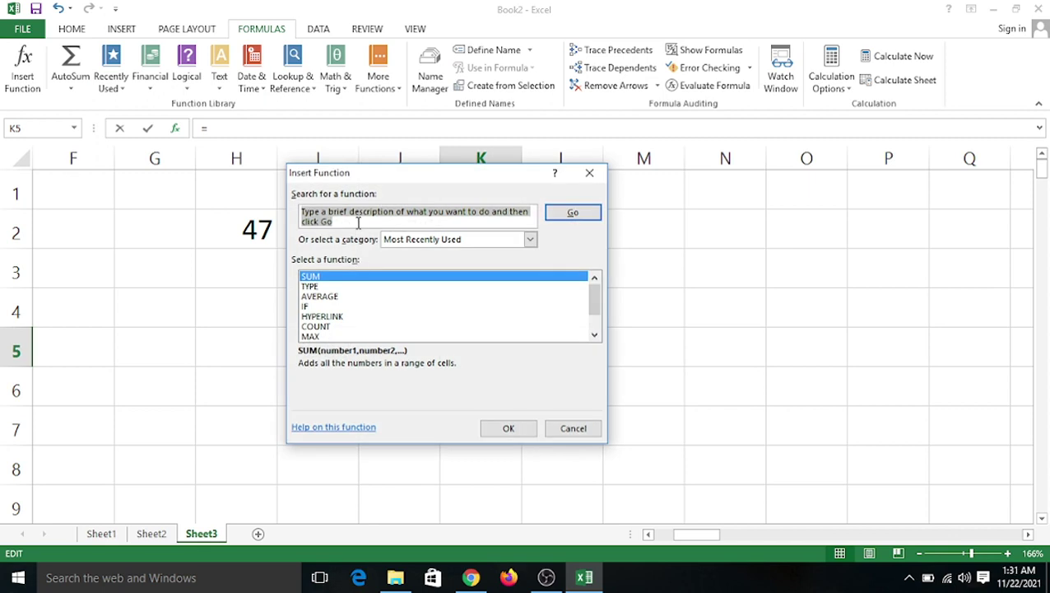
text(sum)
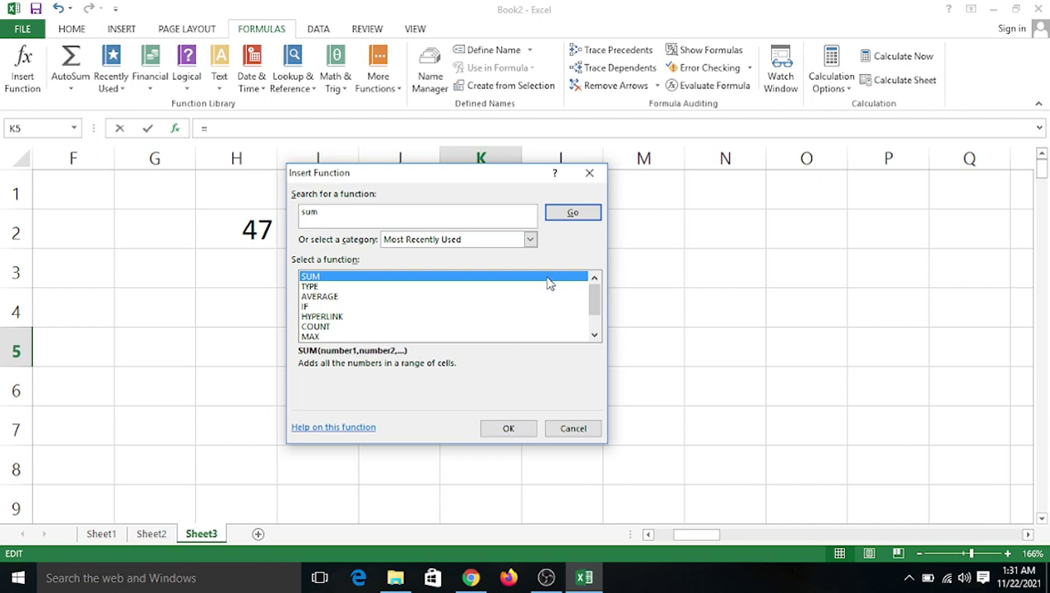
click(574, 213)
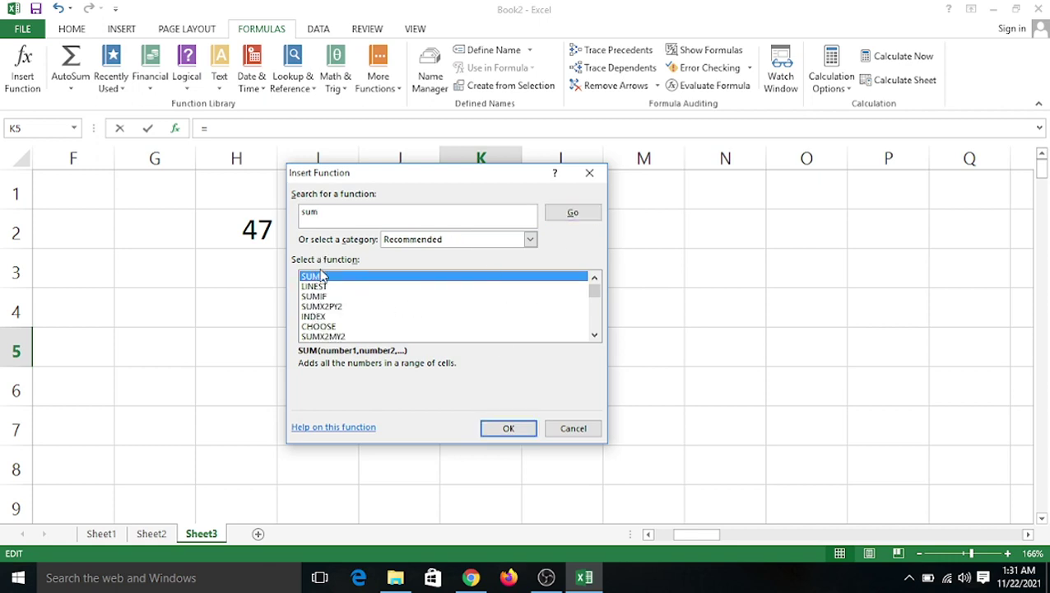
scroll(344, 313, down, 2)
scroll(344, 313, up, 2)
click(497, 435)
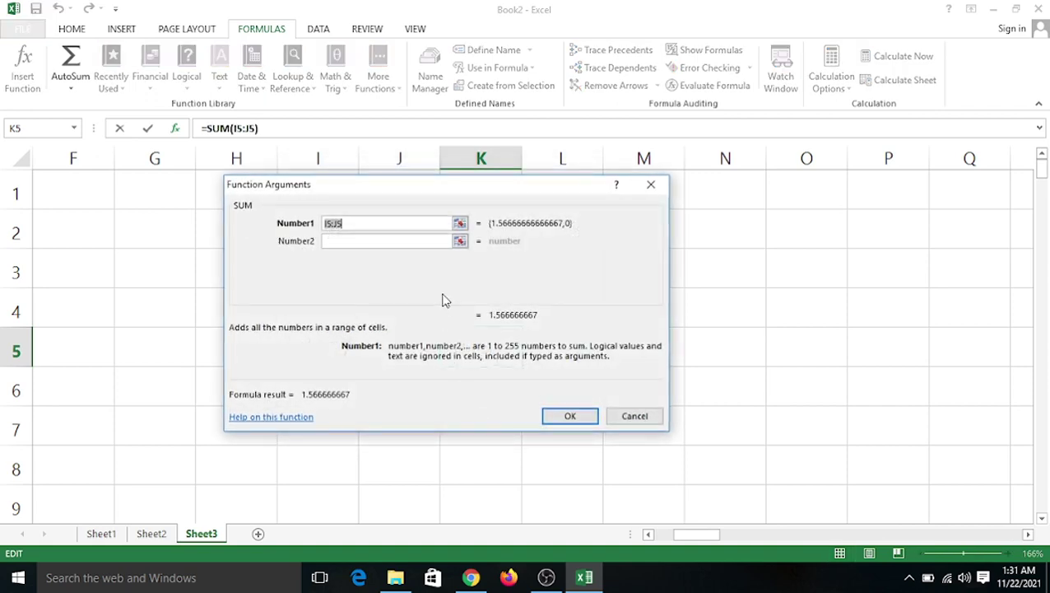
drag(497, 191, 620, 334)
drag(223, 237, 543, 228)
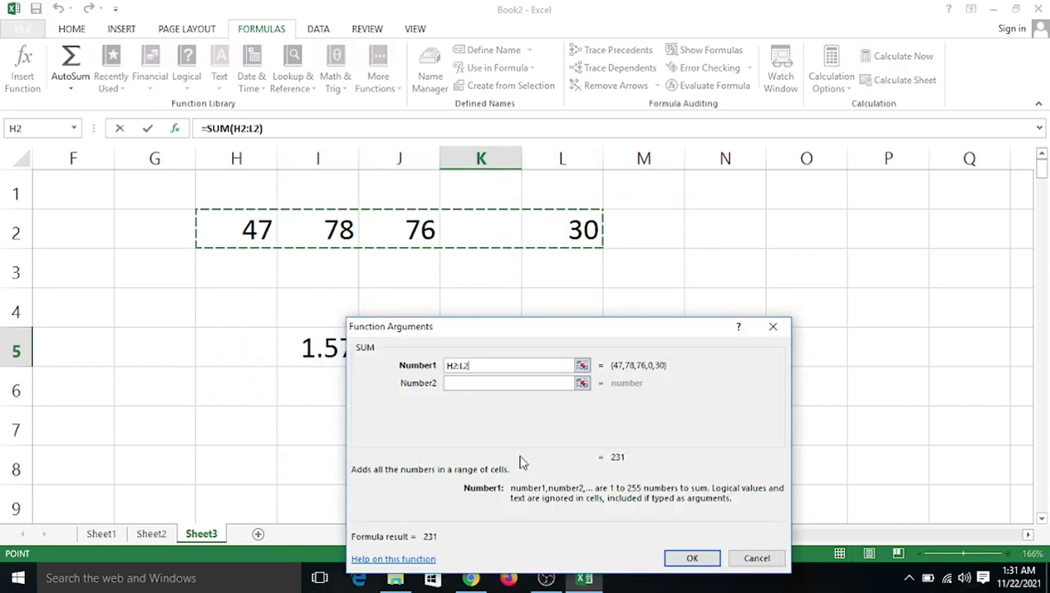
click(686, 558)
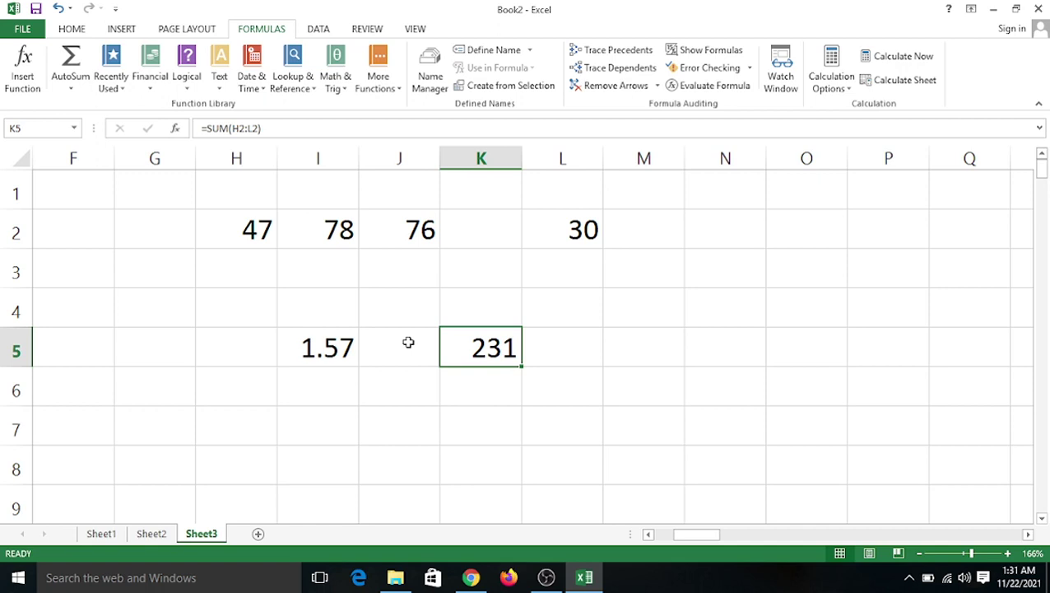
click(497, 308)
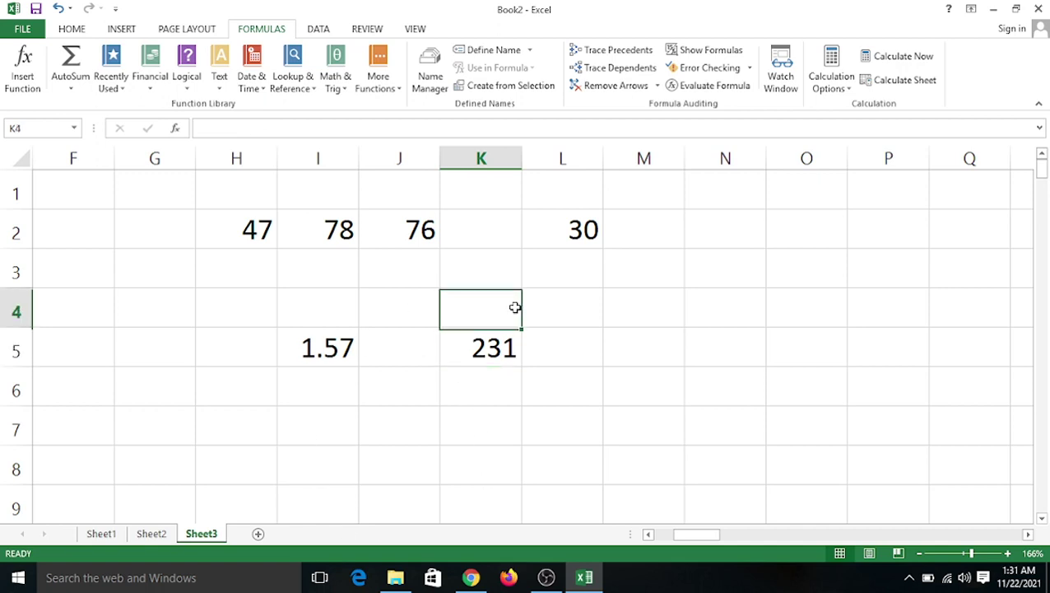
drag(260, 228, 446, 219)
click(647, 225)
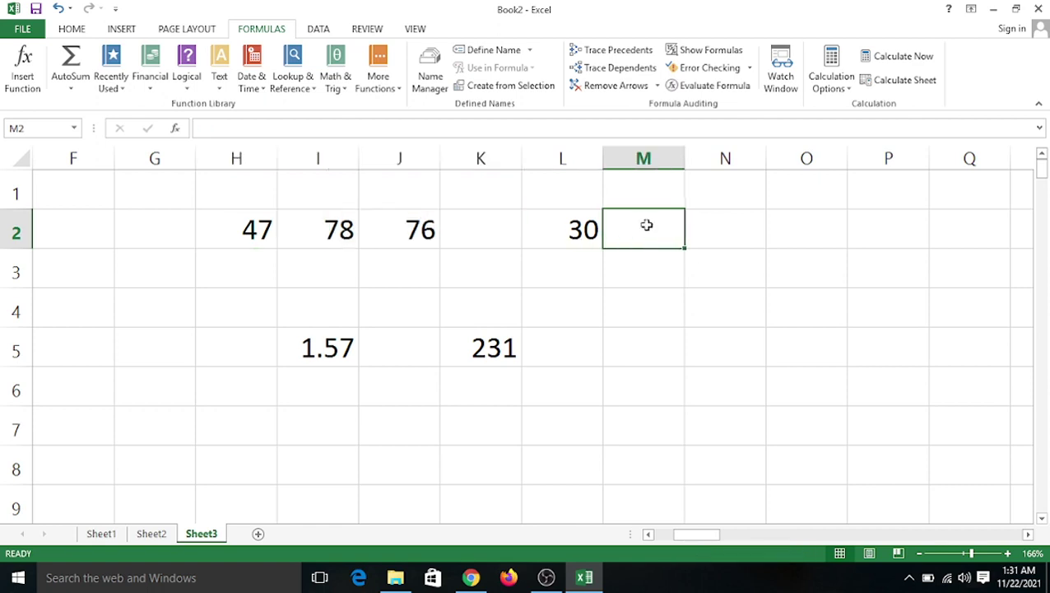
text(=)
click(706, 343)
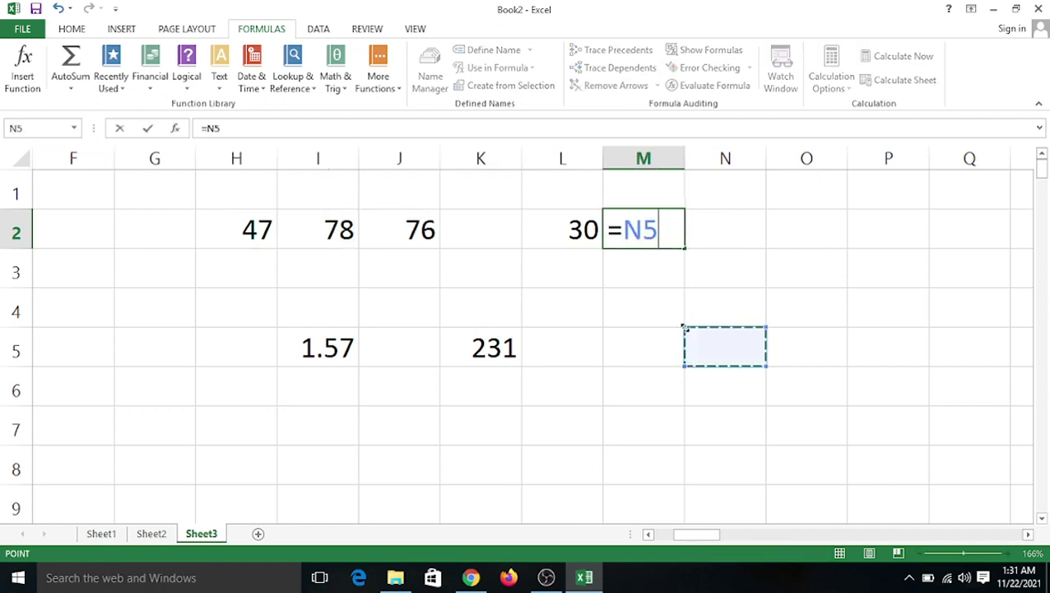
click(468, 284)
key(BackSpace)
key(BackSpace)
key(BackSpace)
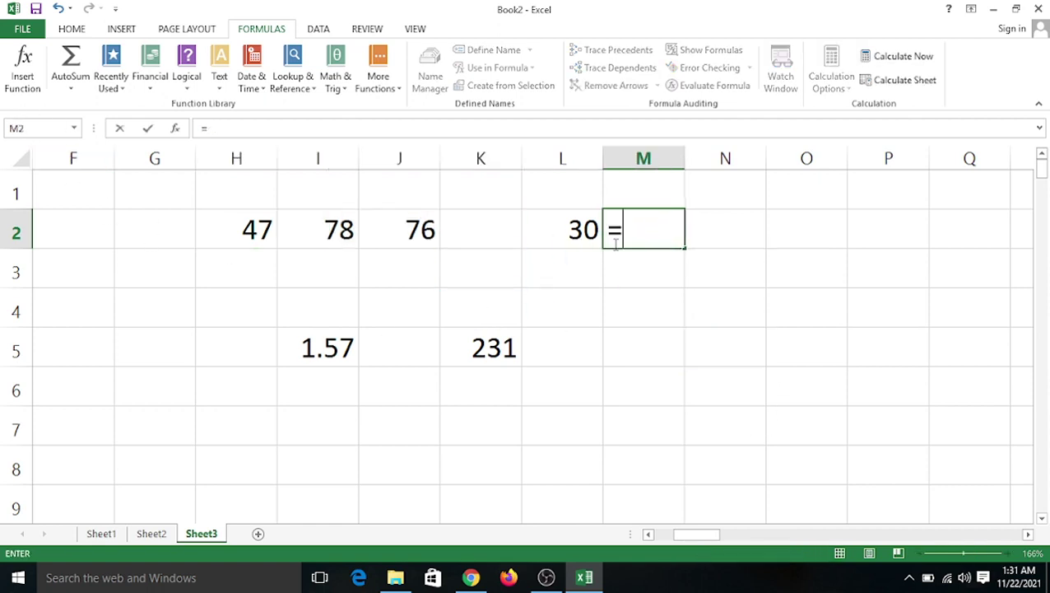
click(490, 352)
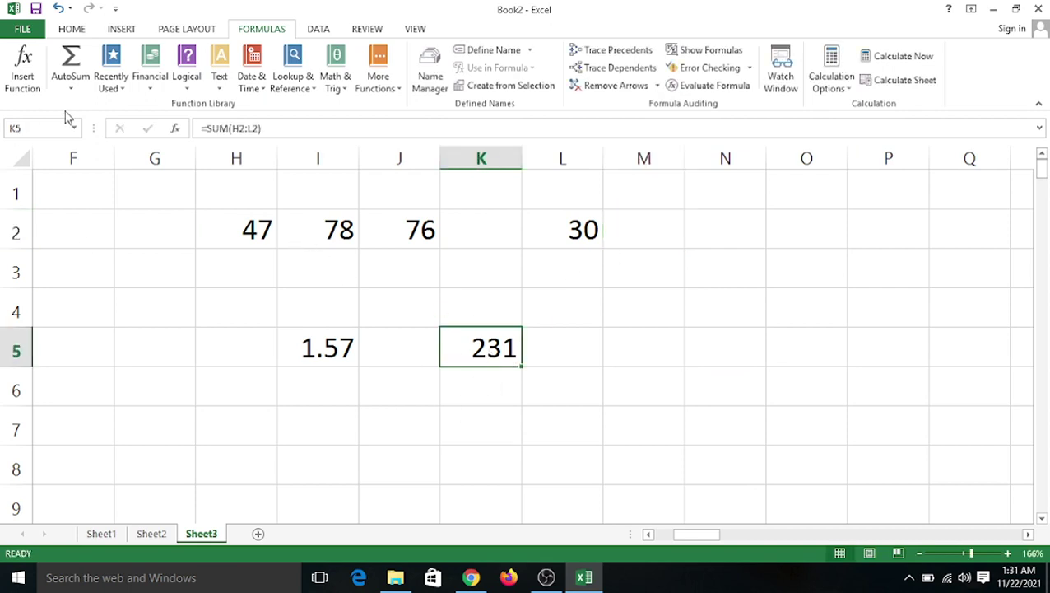
click(27, 76)
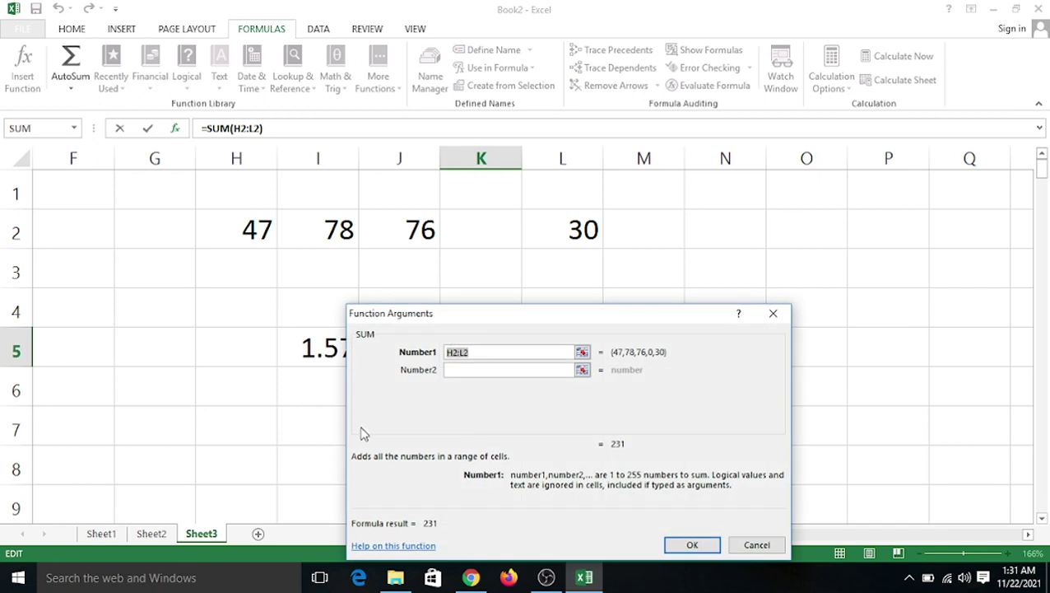
click(773, 315)
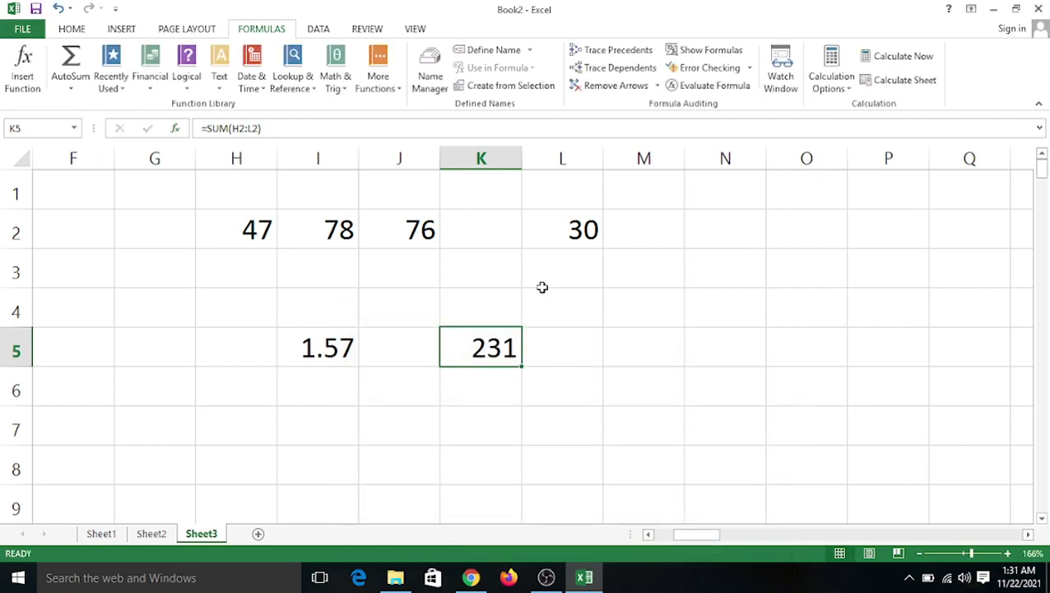
Insert the AVERAGE function in cell K4 with the range H2:L2
click(486, 280)
click(481, 307)
click(23, 67)
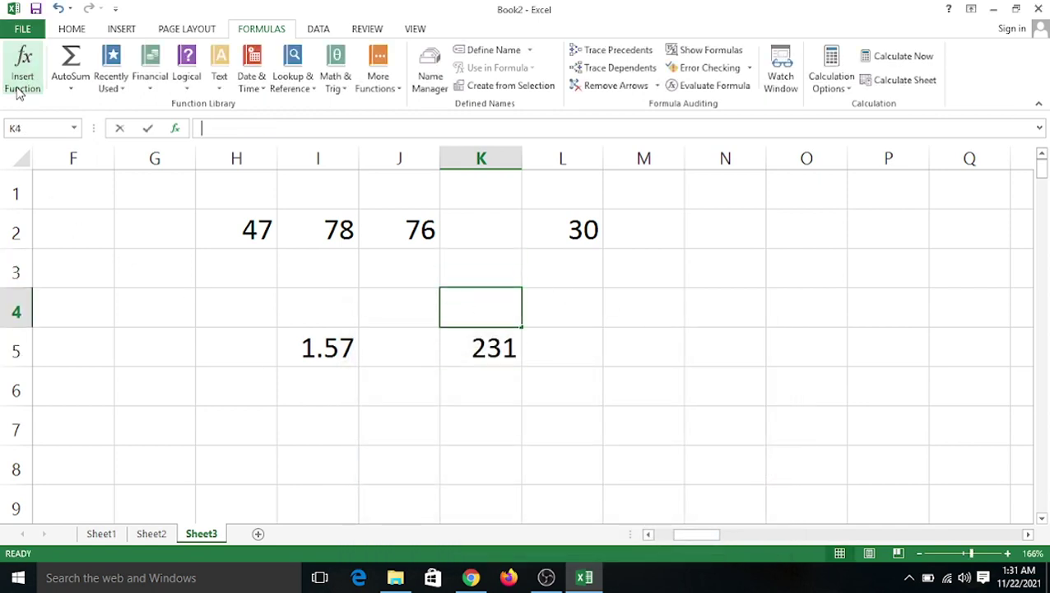
click(455, 412)
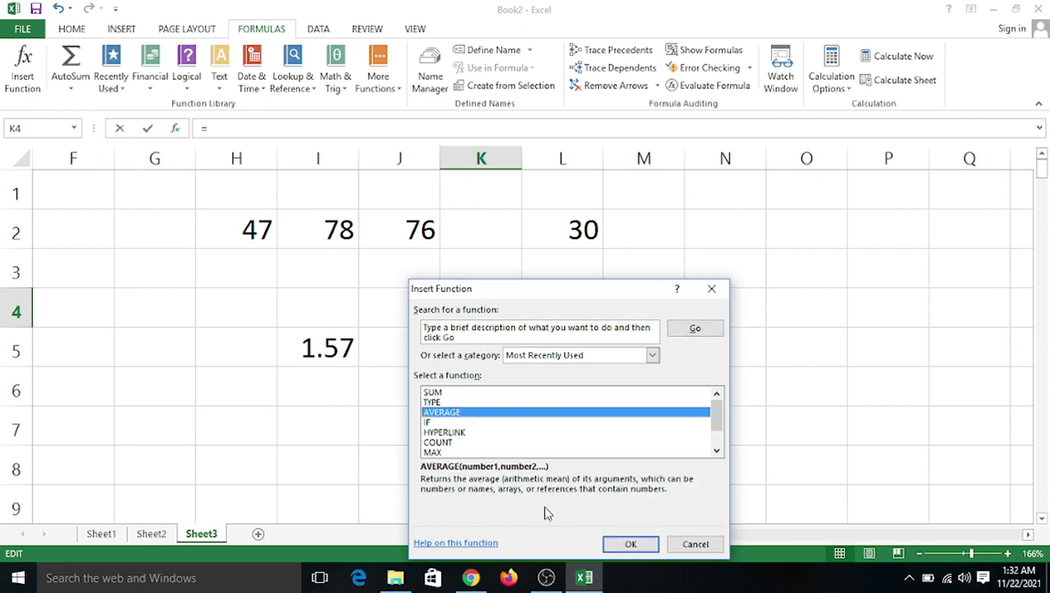
click(627, 544)
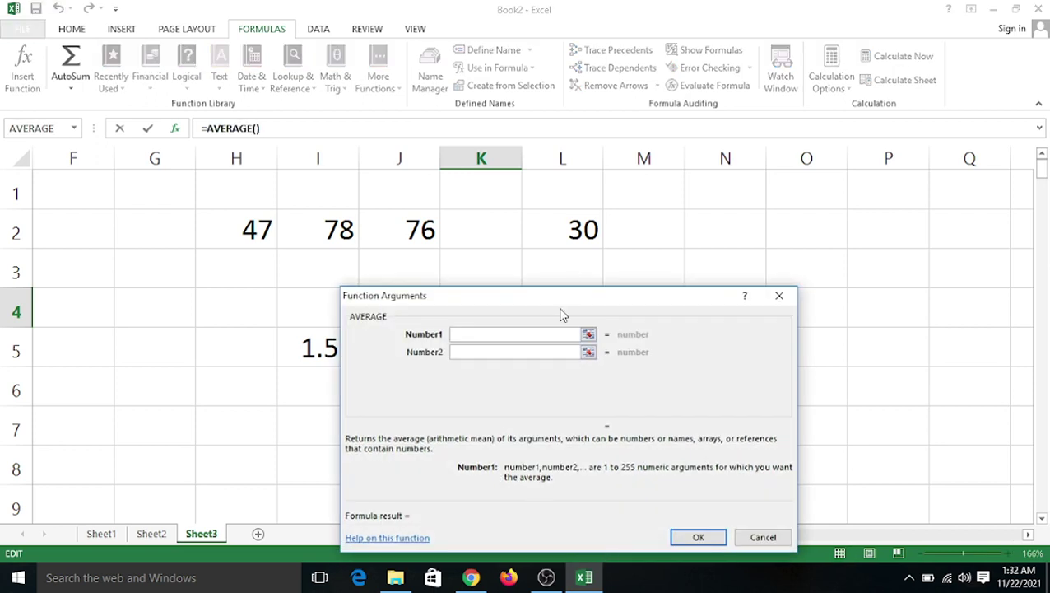
drag(216, 234, 540, 241)
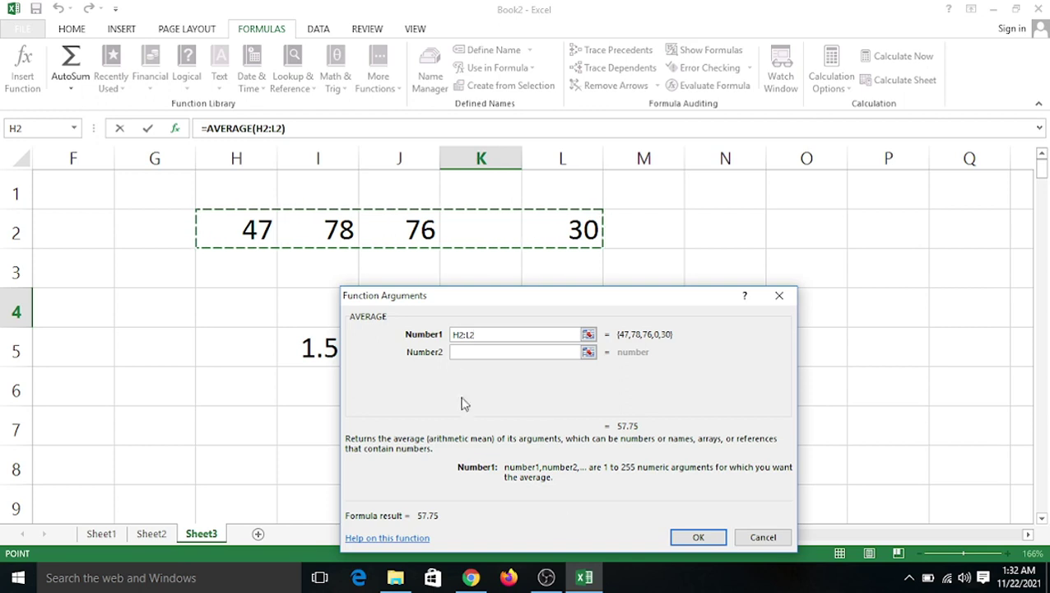
click(695, 537)
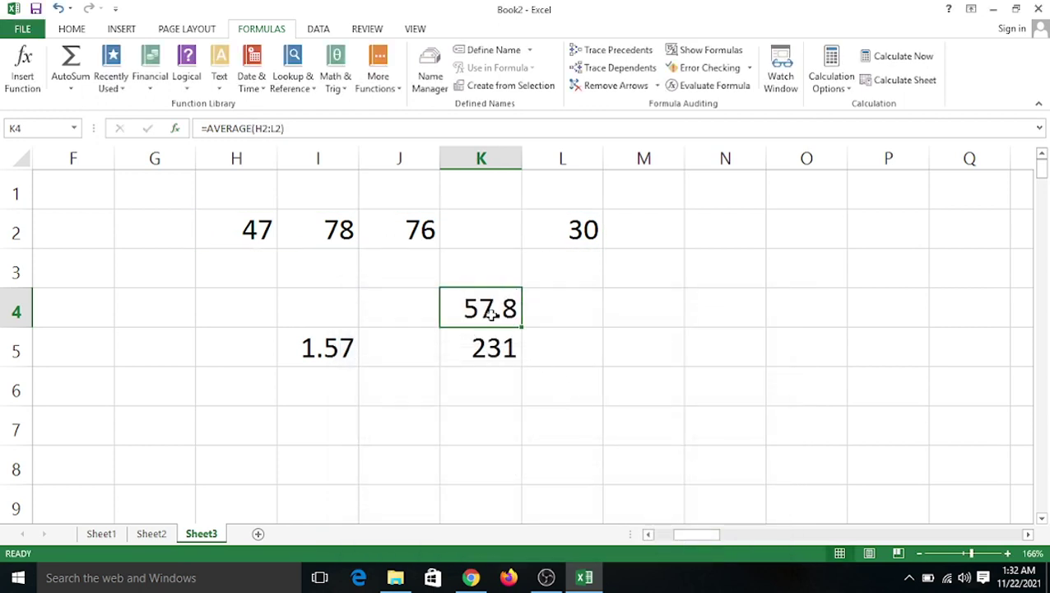
Fill the empty cell K2 in the number row with 78
click(620, 228)
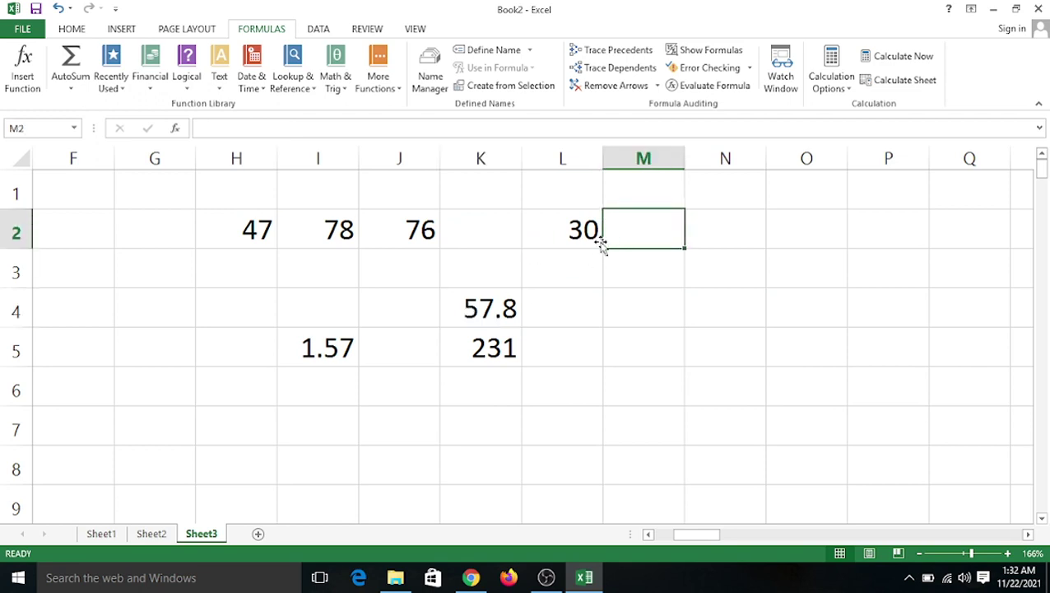
click(477, 225)
text(78)
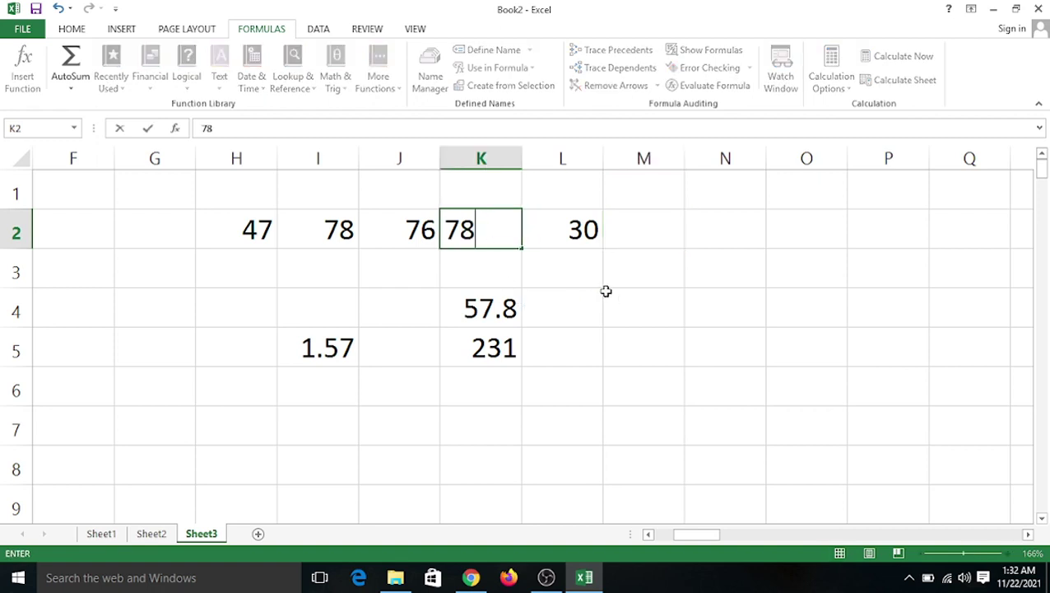
click(606, 293)
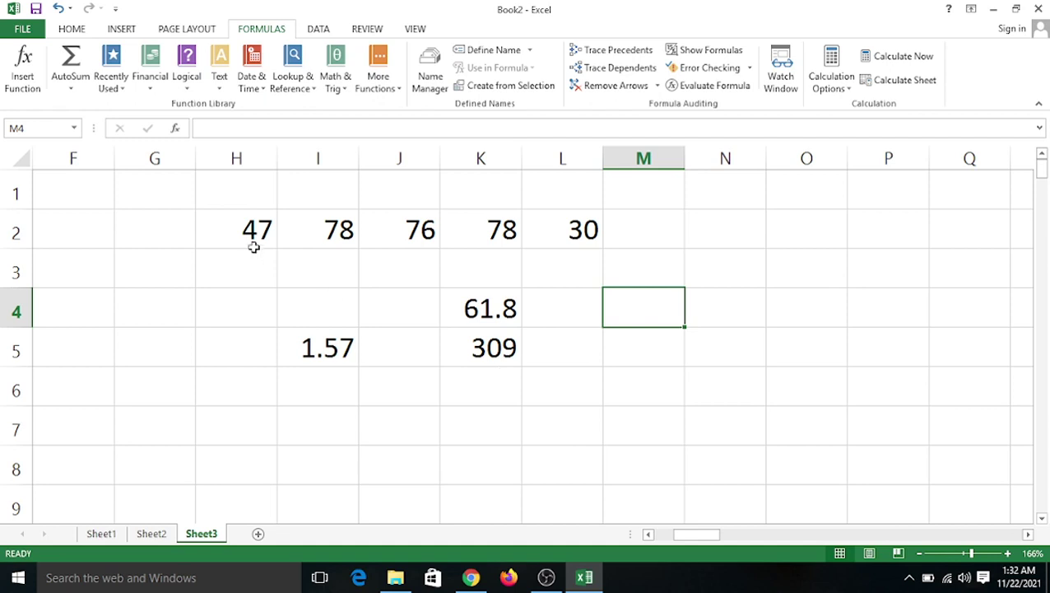
click(642, 238)
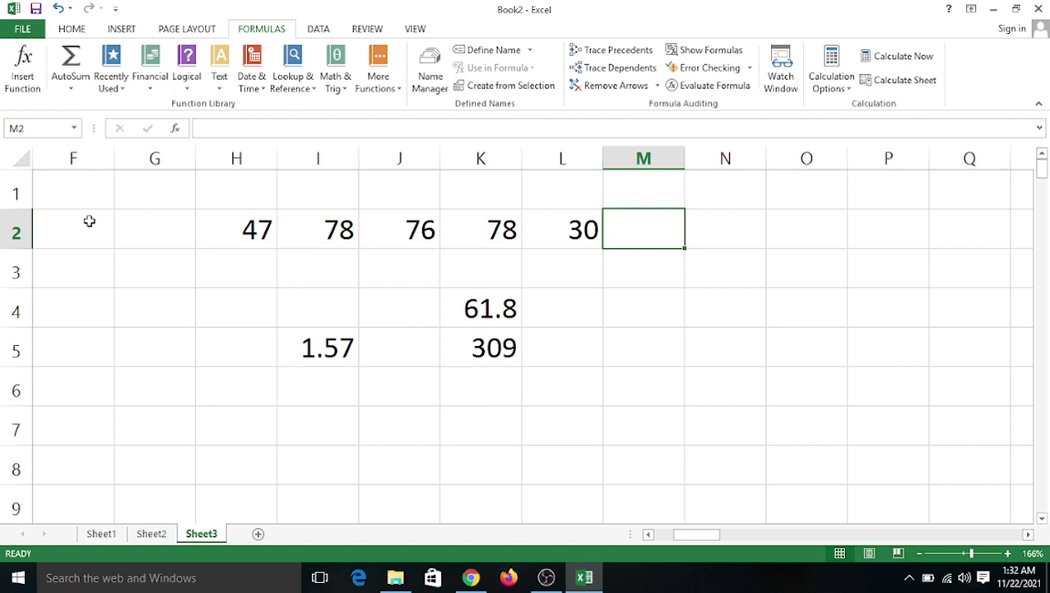
Try to search for max and insert the MAX function in cell H2 with the range H2:L2
click(574, 289)
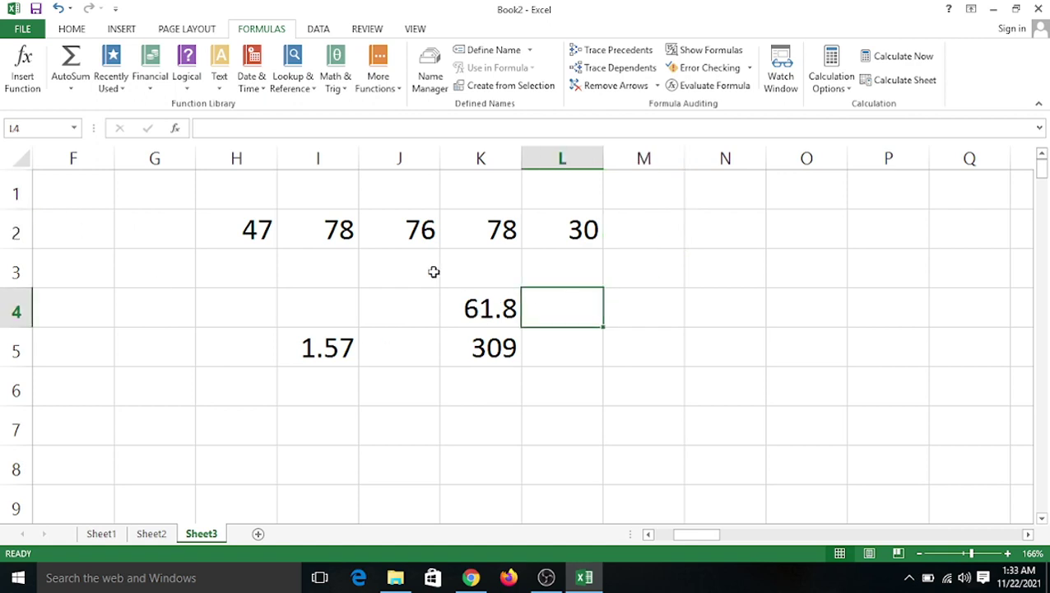
drag(241, 227, 551, 214)
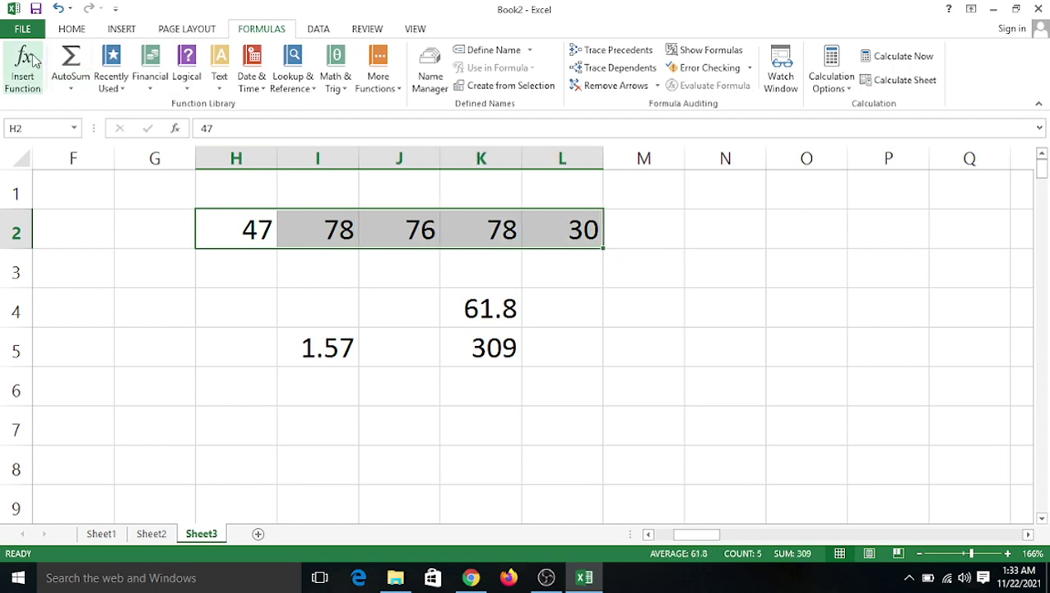
click(31, 81)
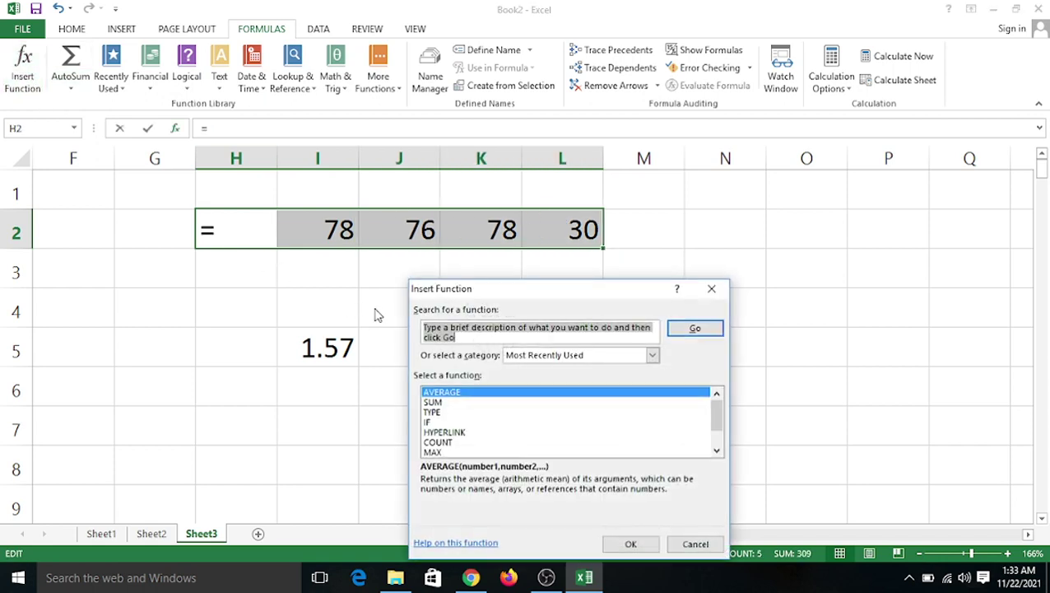
text(max)
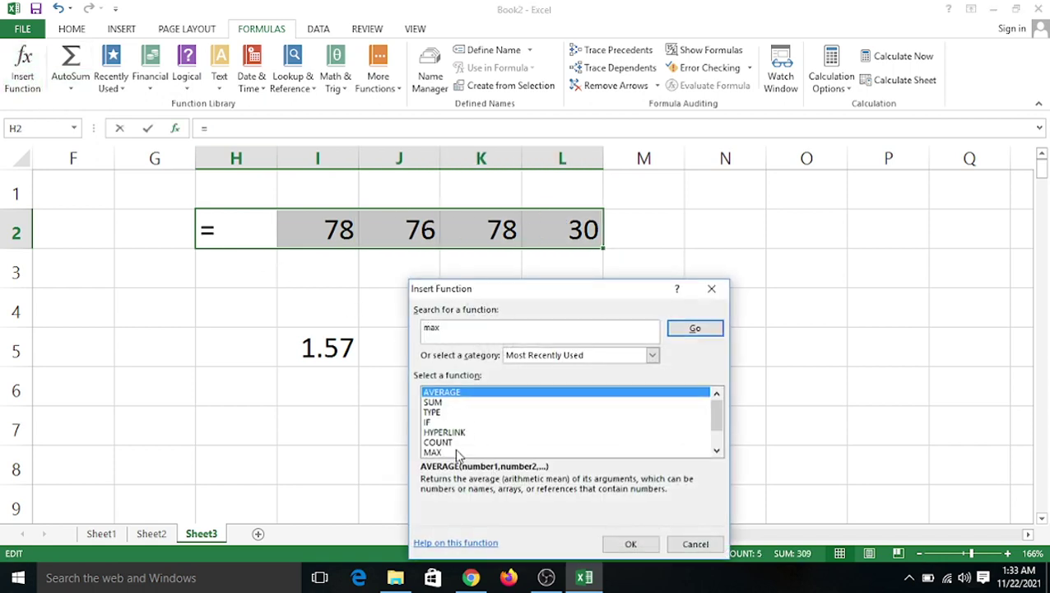
click(685, 333)
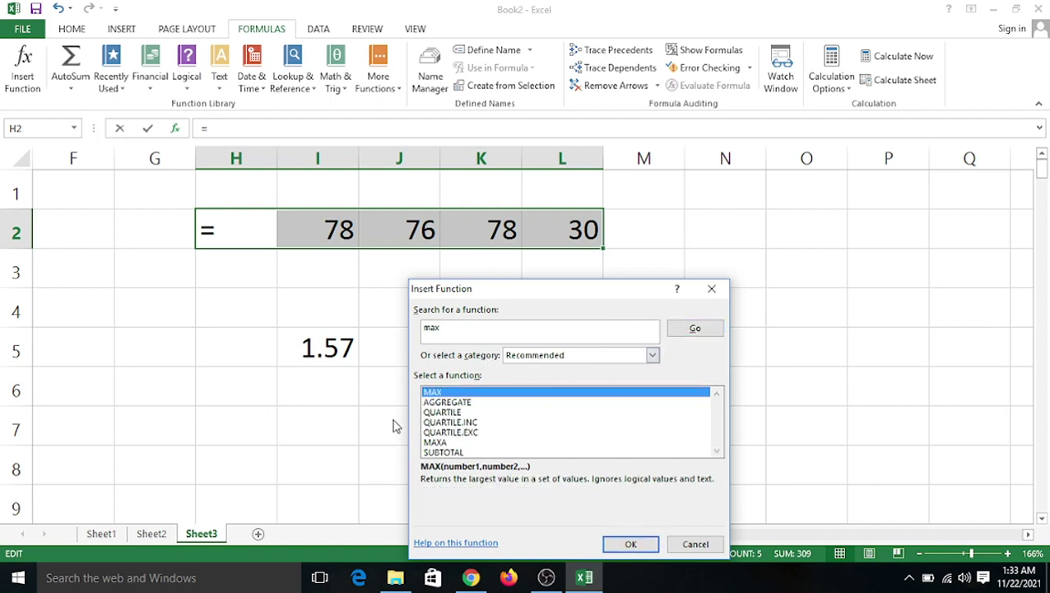
click(639, 547)
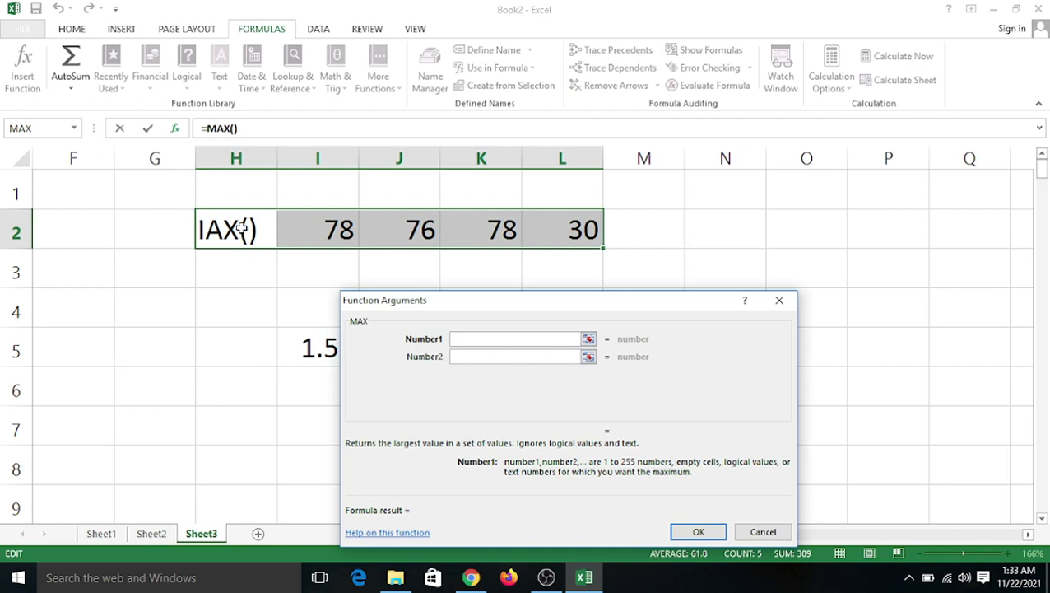
drag(220, 229, 568, 230)
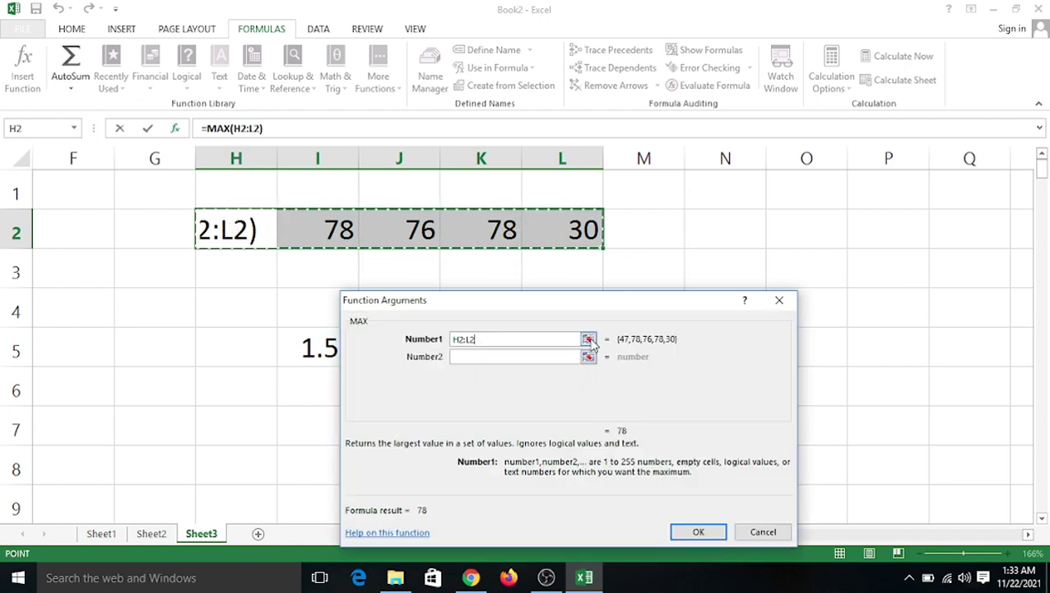
click(694, 533)
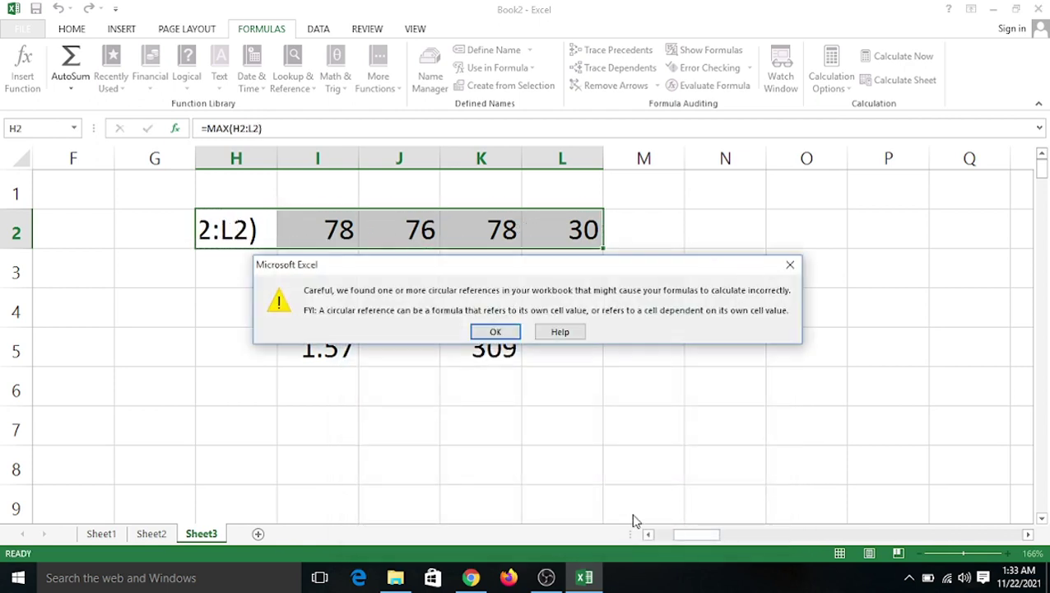
click(791, 264)
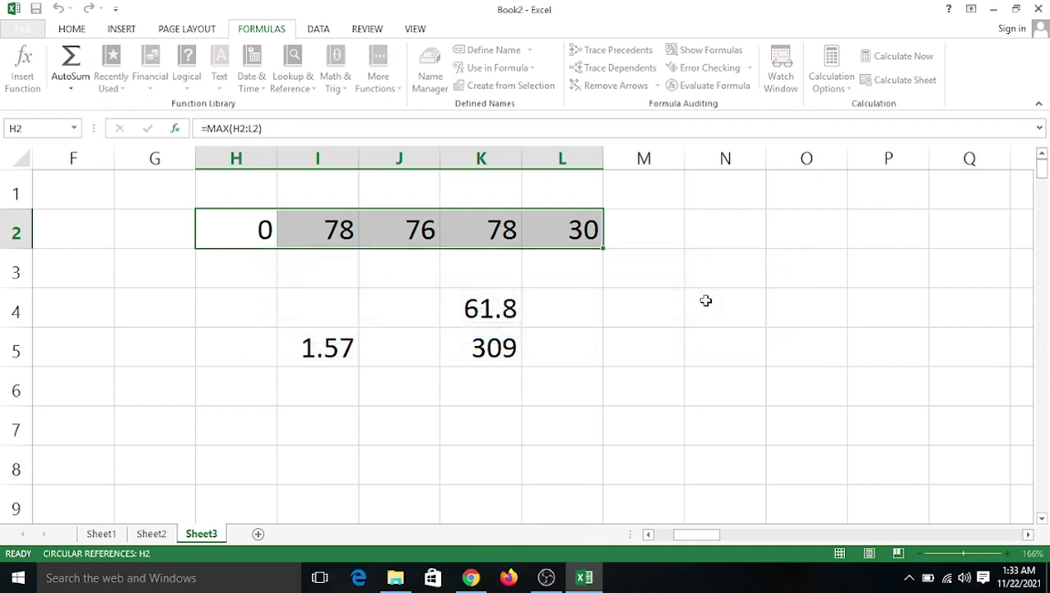
click(703, 300)
Replace the MAX formula in cell H2 with the number 47
click(247, 238)
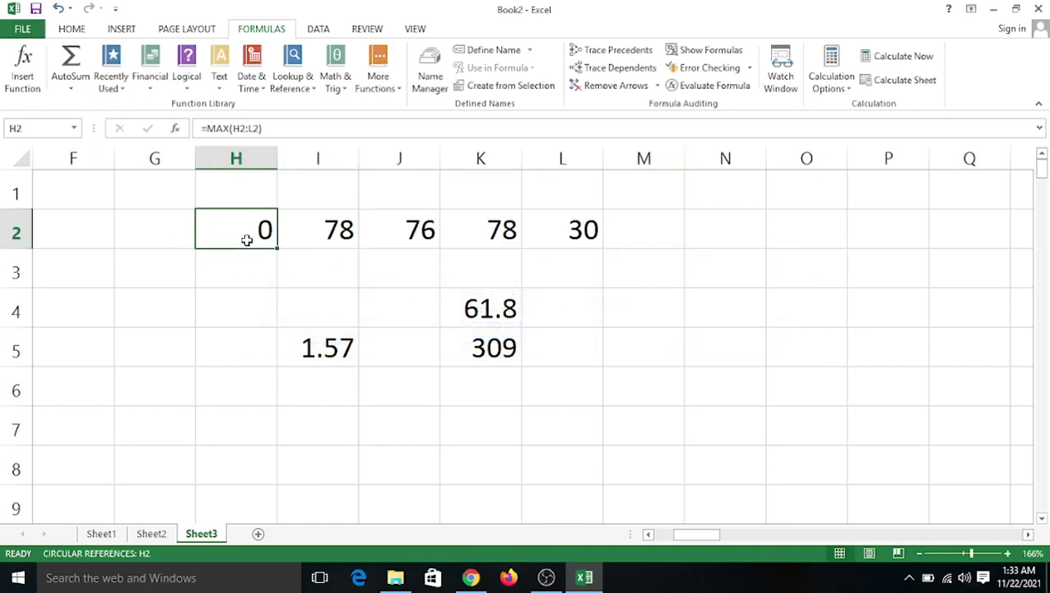
text(47)
click(368, 420)
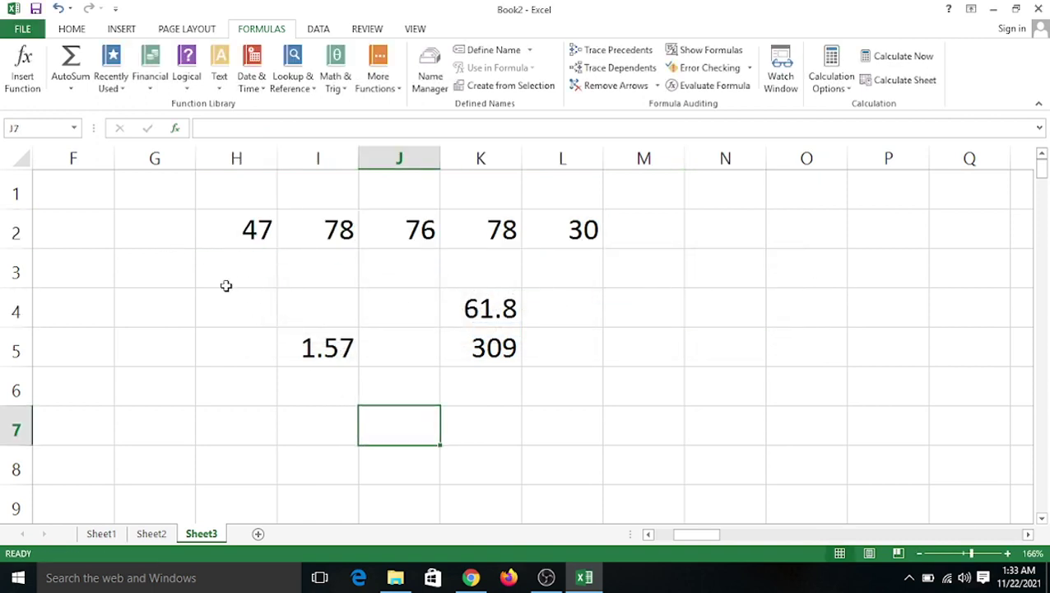
Insert the MAX function in cell J6 with the range H2:L2
drag(235, 230, 570, 216)
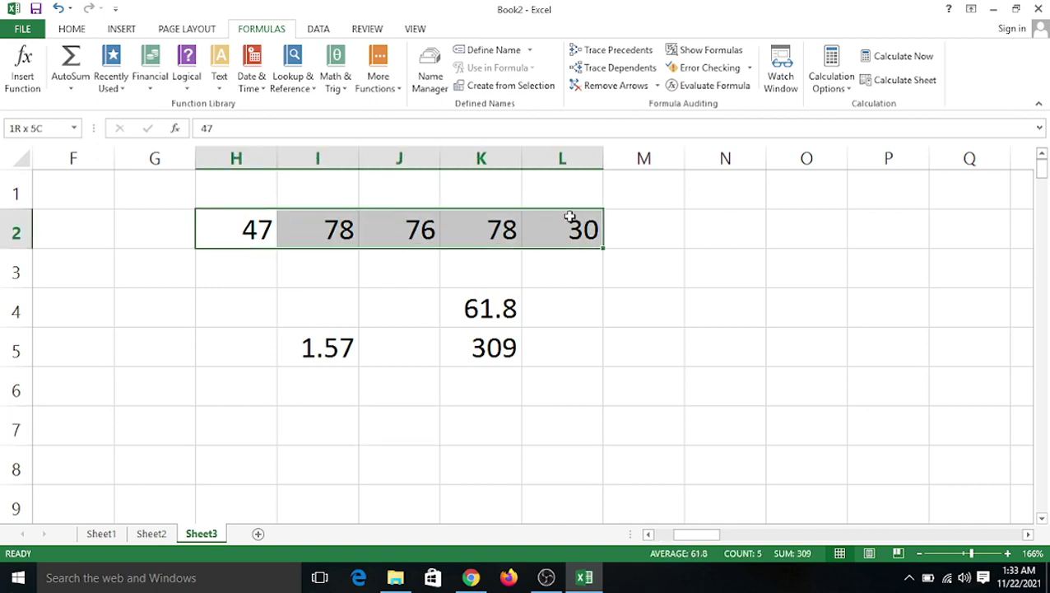
click(405, 385)
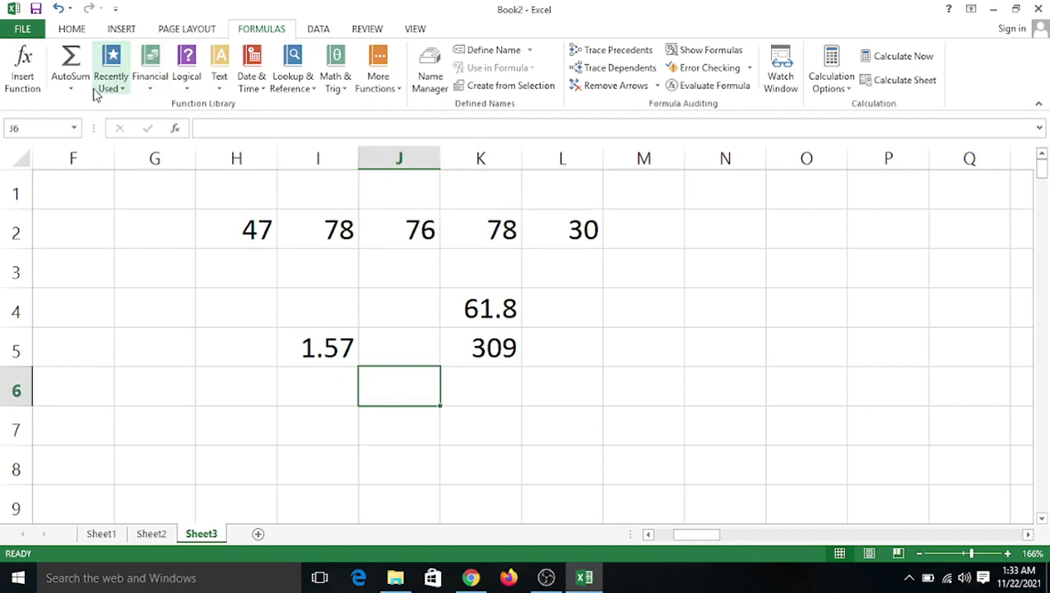
click(18, 78)
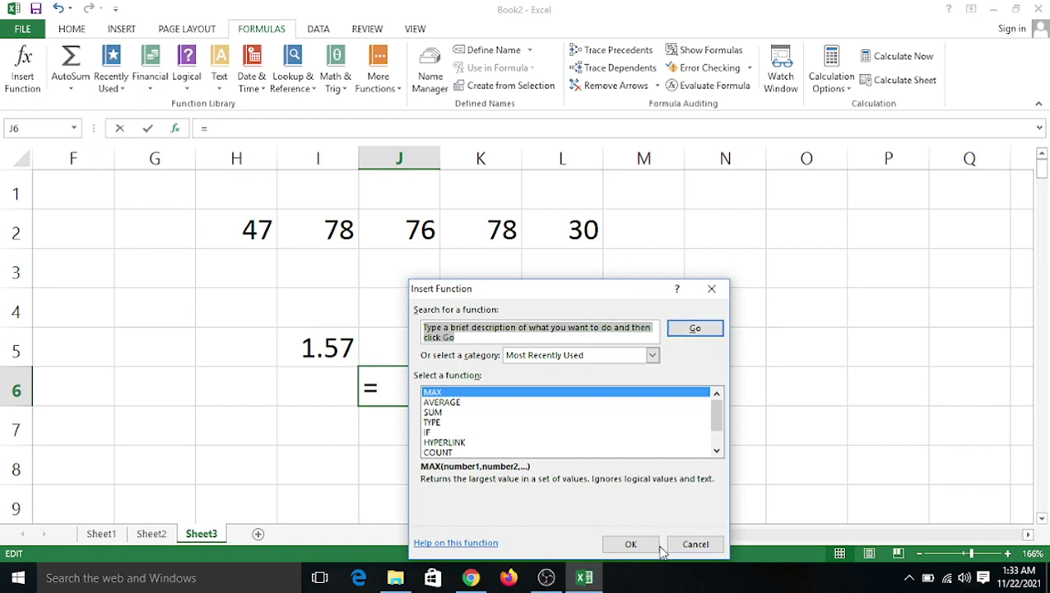
click(630, 544)
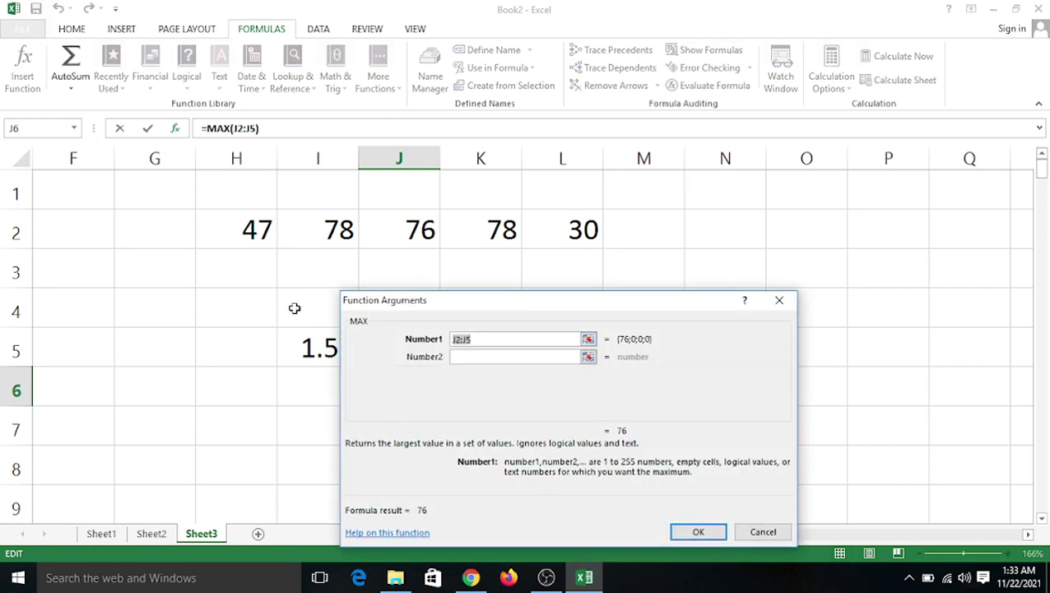
drag(257, 223, 585, 230)
click(697, 532)
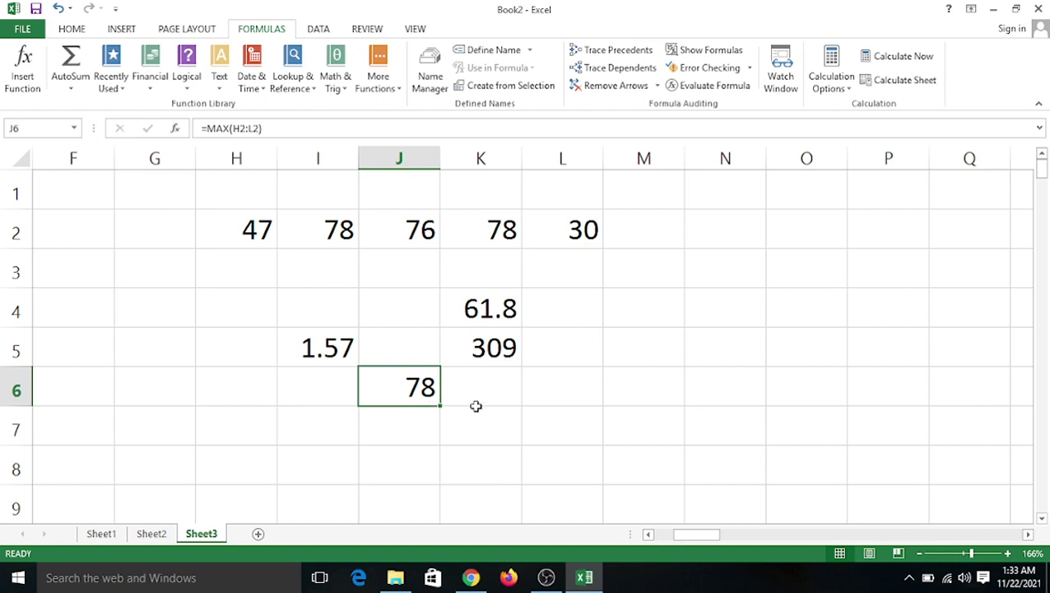
Switch to the student marks table on Sheet2 and select the range B2:G2
click(78, 93)
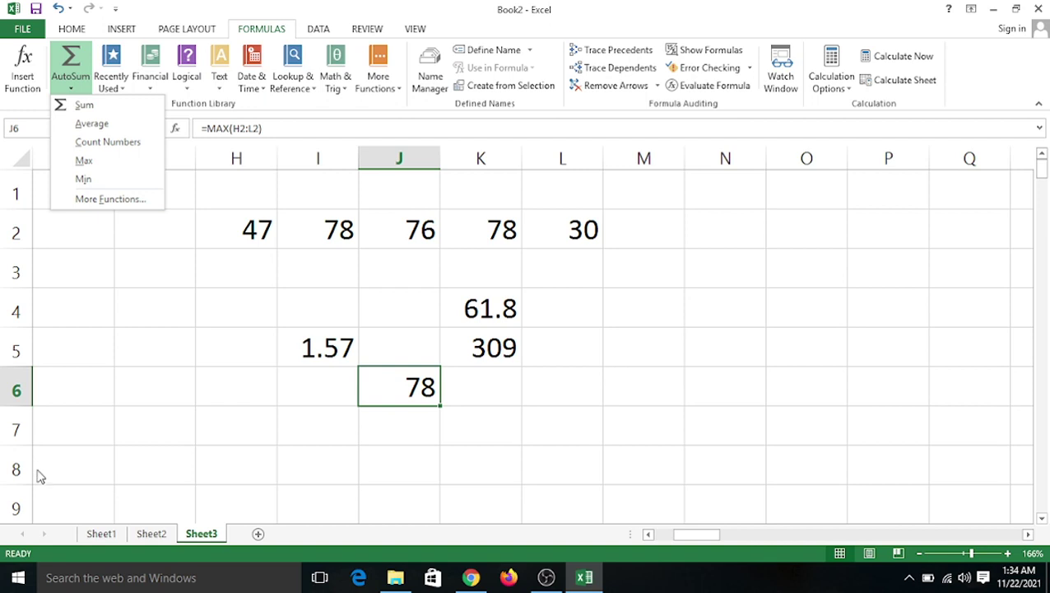
click(147, 537)
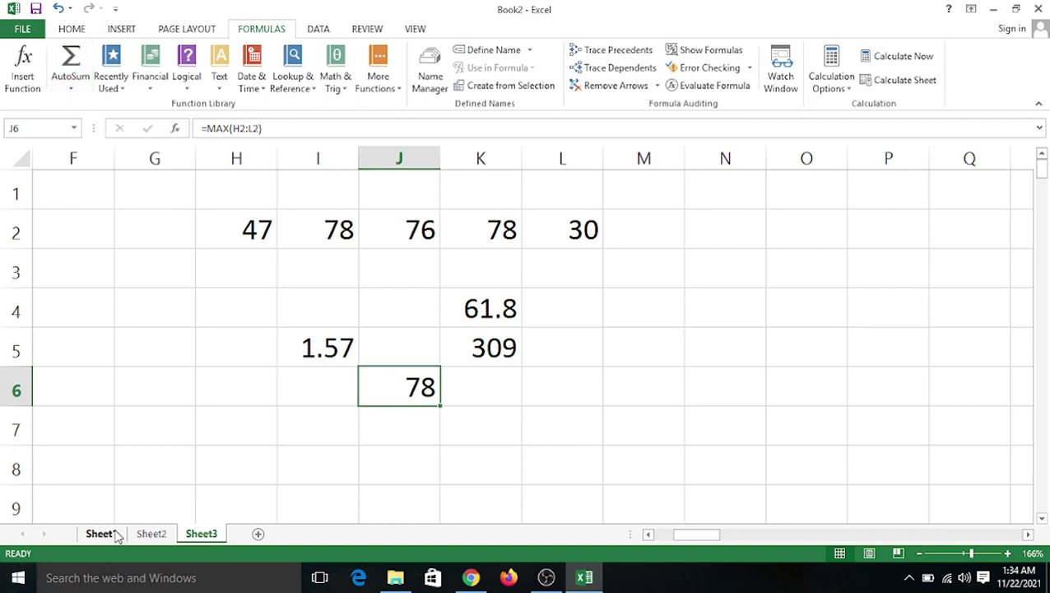
click(115, 535)
click(165, 537)
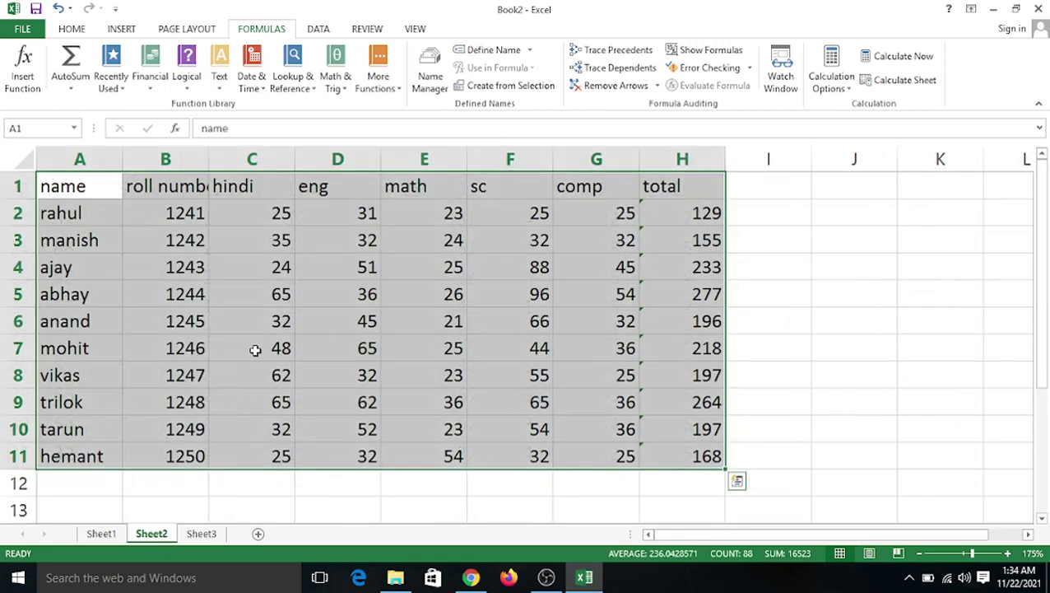
click(325, 326)
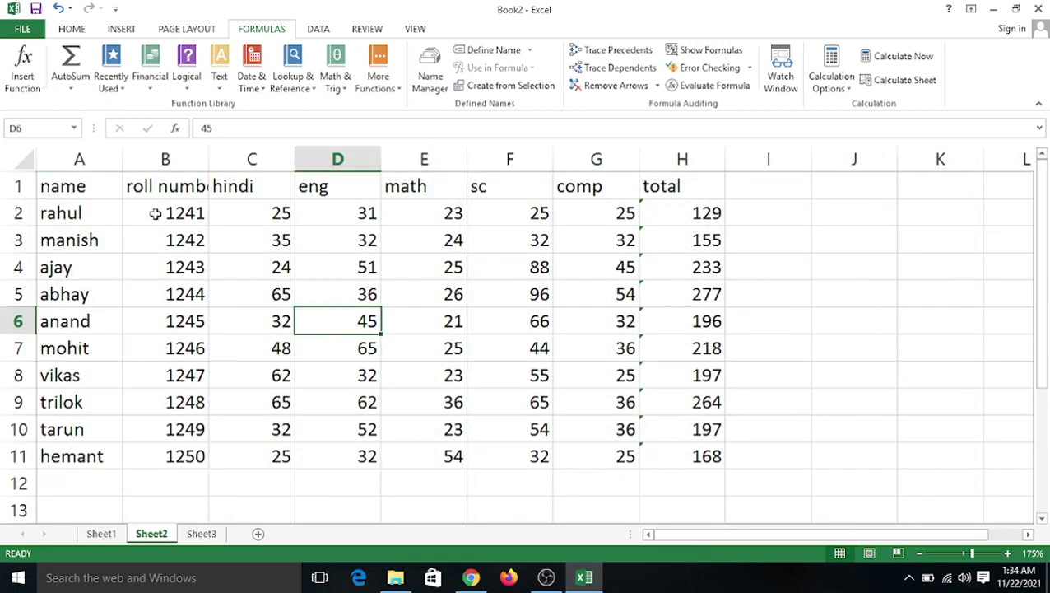
drag(155, 211, 632, 216)
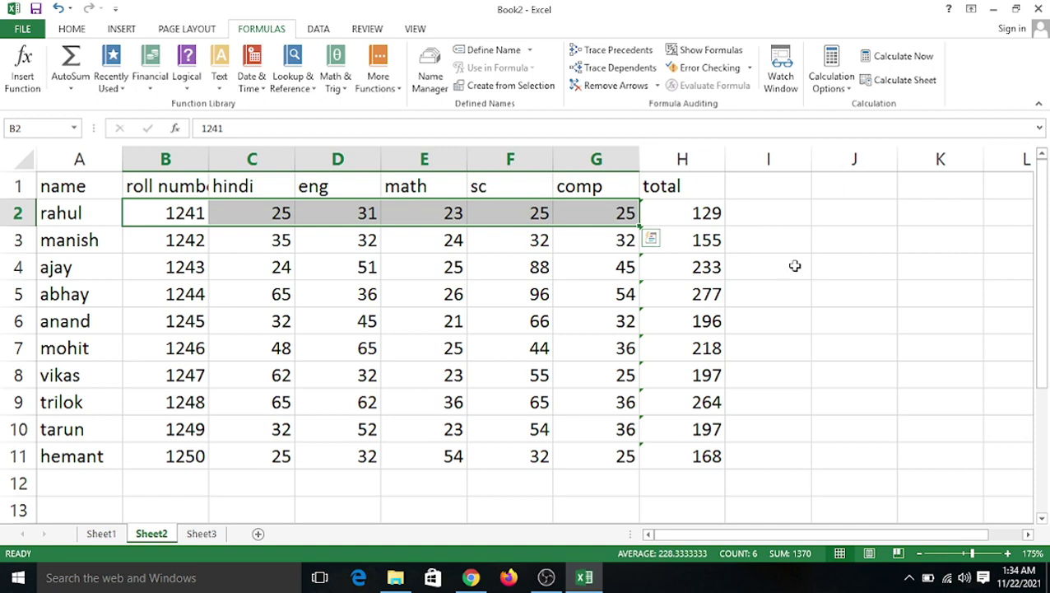
Add the column headers avg, max, min and count in cells I1 to L1
click(750, 194)
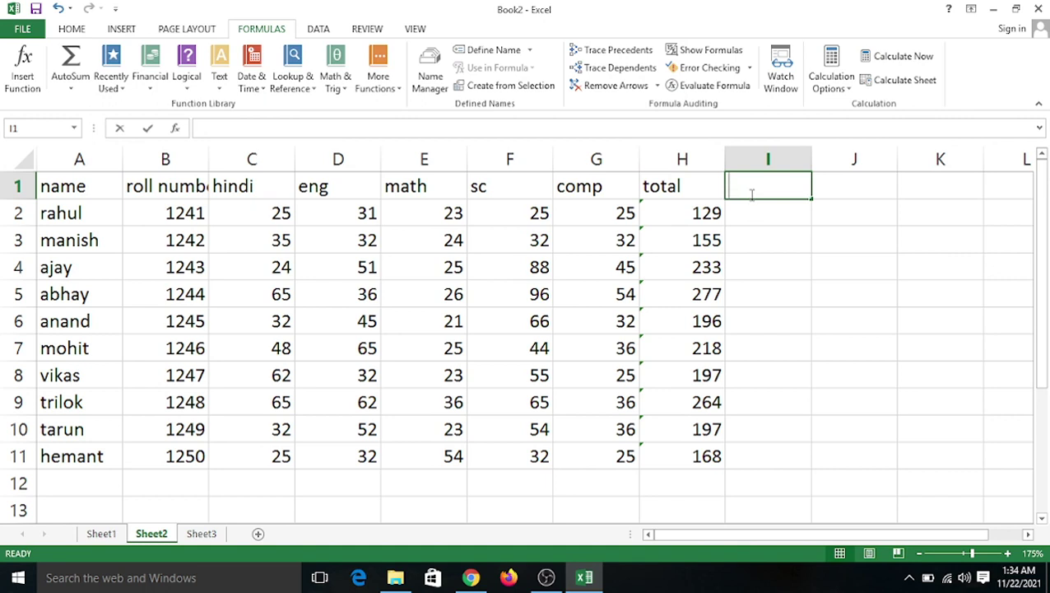
text(avg)
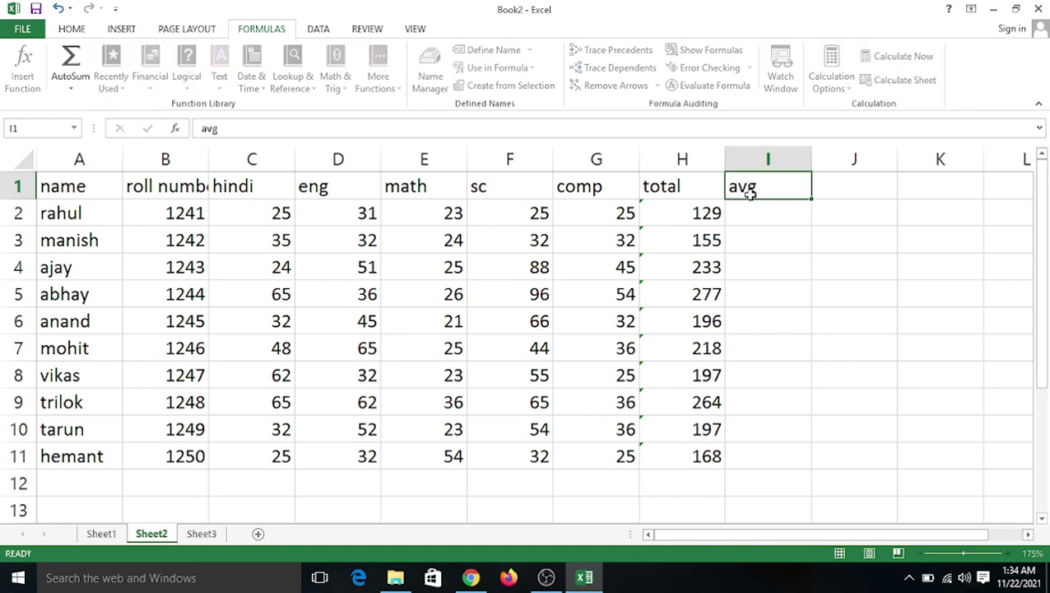
key(Tab)
text(max)
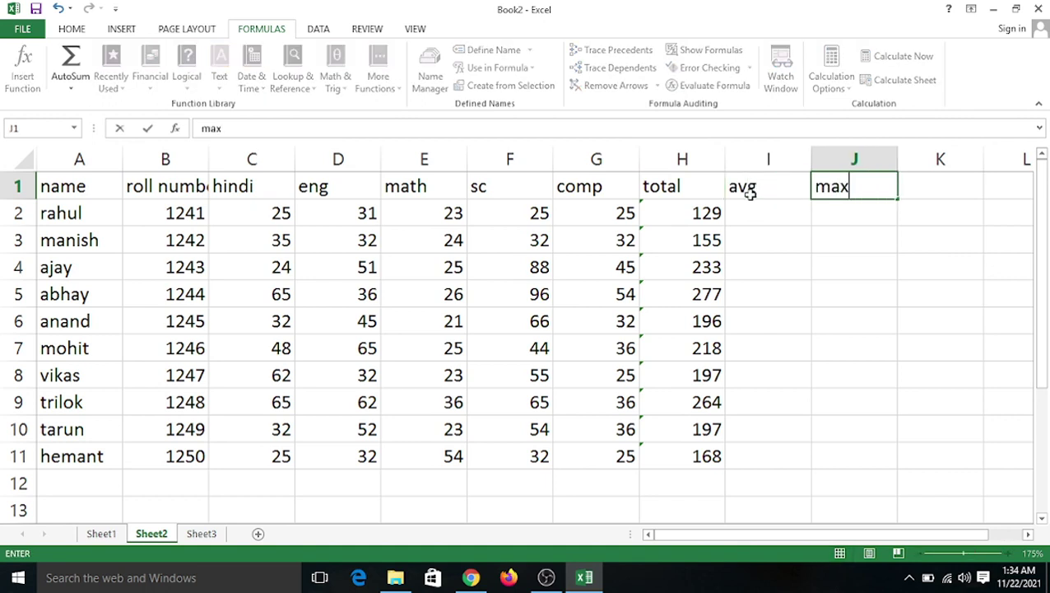
key(Tab)
text(min)
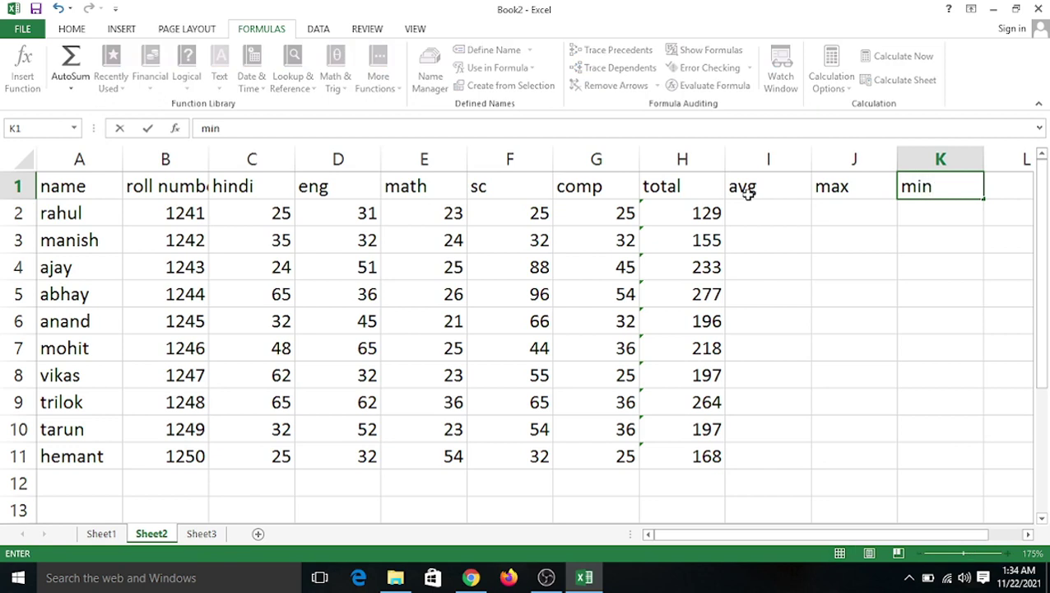
click(769, 246)
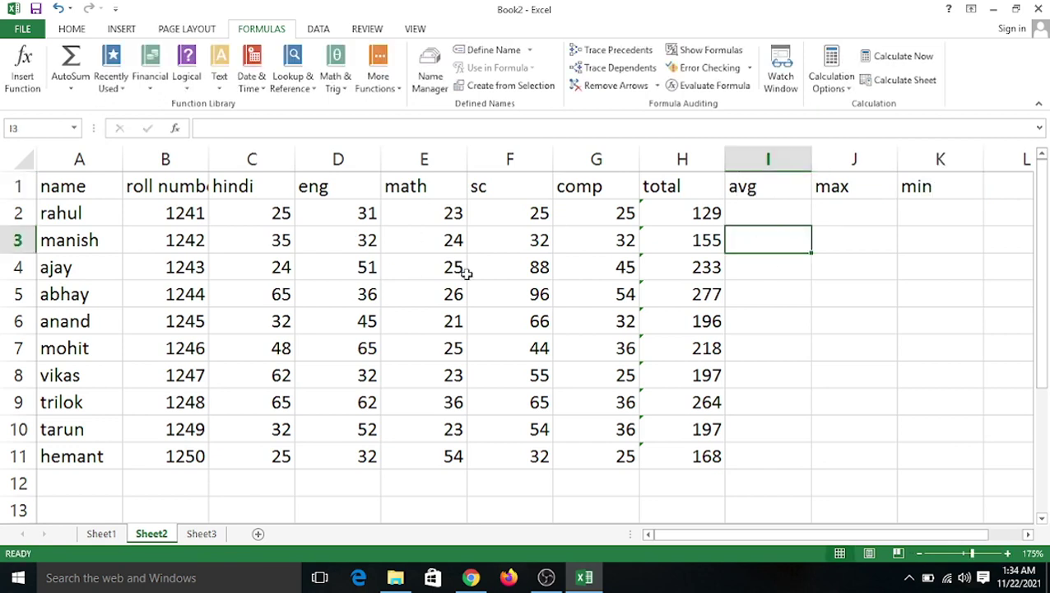
click(1011, 191)
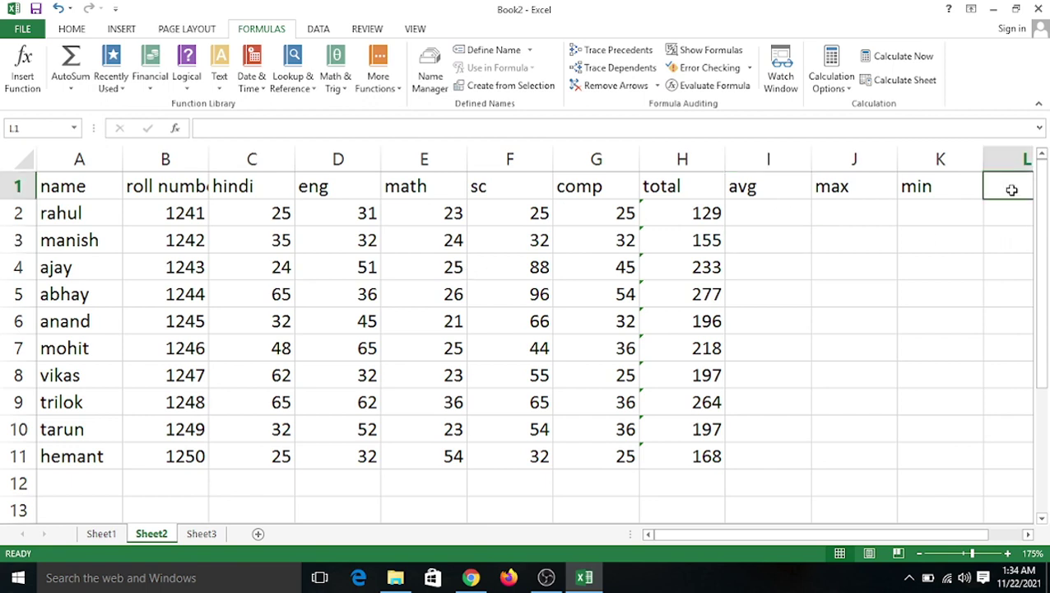
text(count)
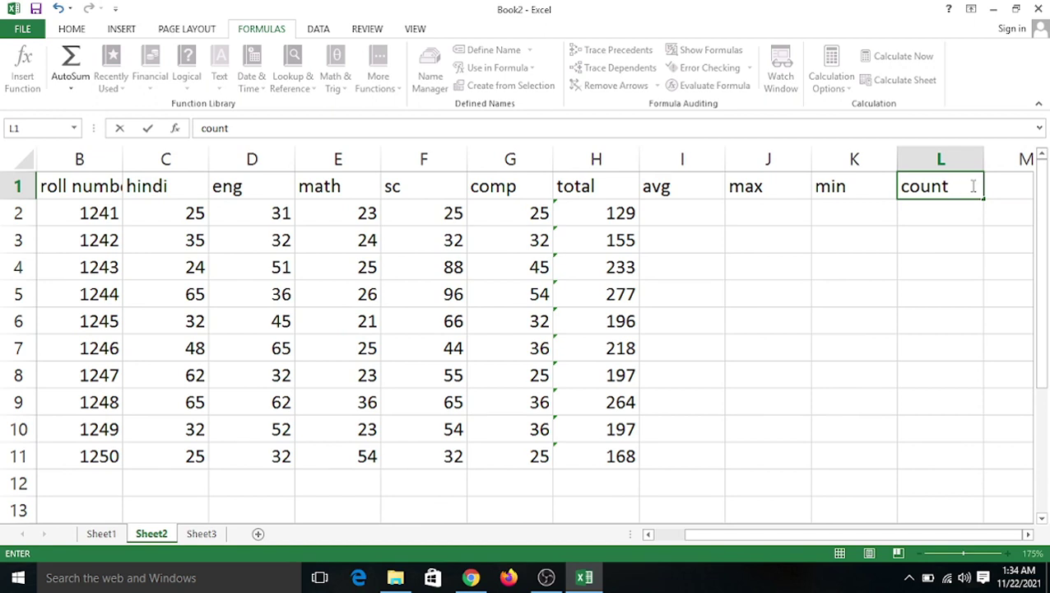
Insert the MAX function in cell J2 over the first student's subject marks, C2:G2
click(776, 213)
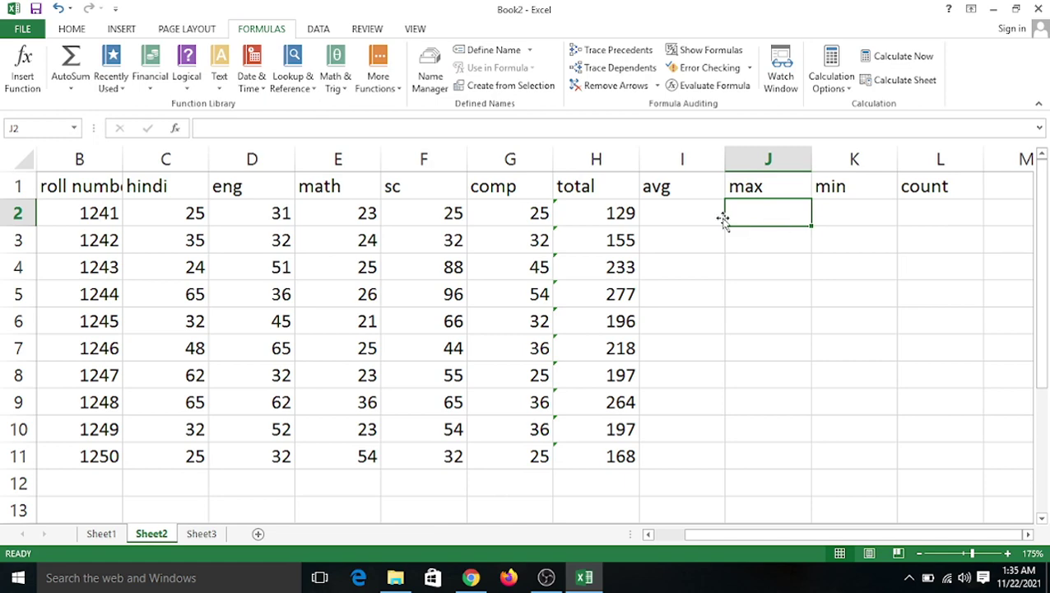
click(25, 87)
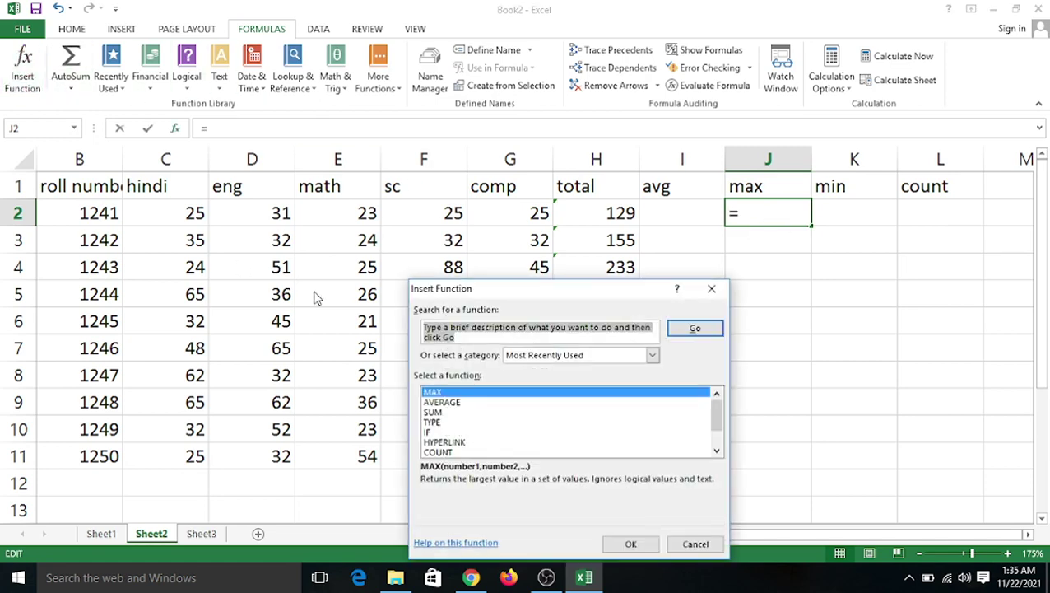
click(630, 544)
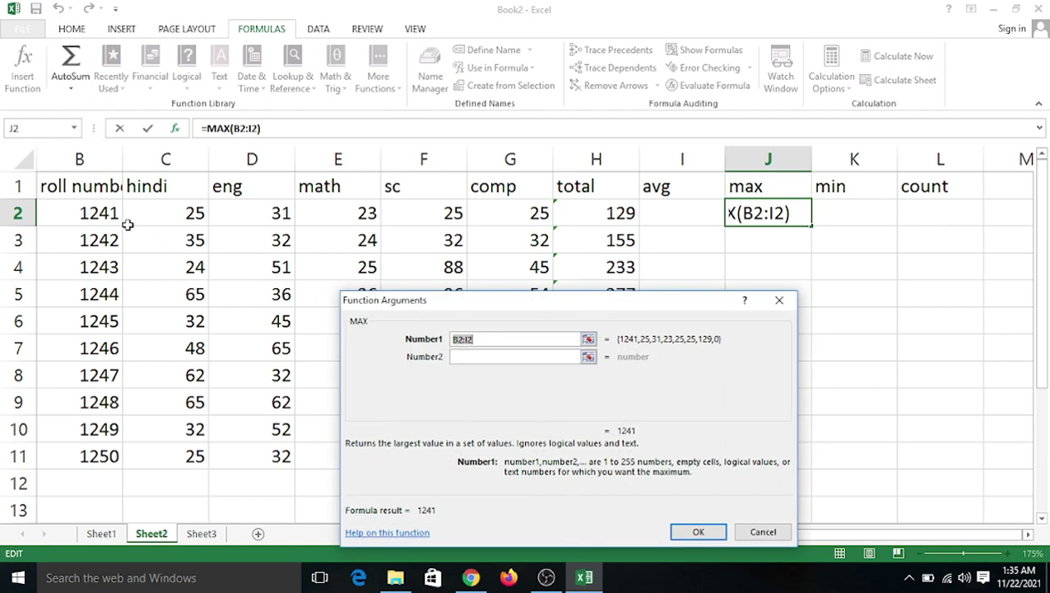
drag(158, 214, 512, 223)
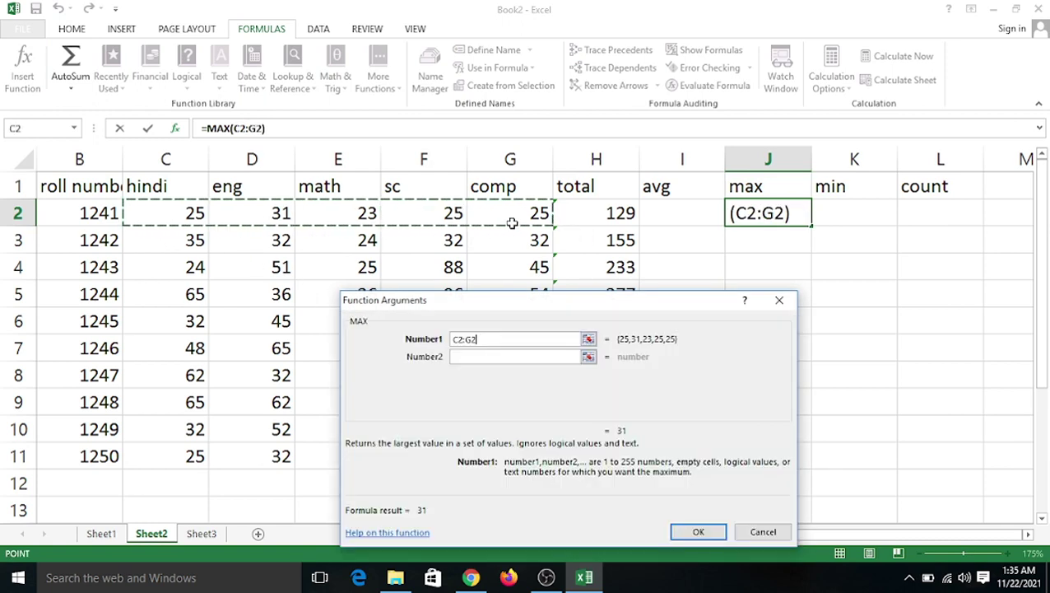
click(694, 531)
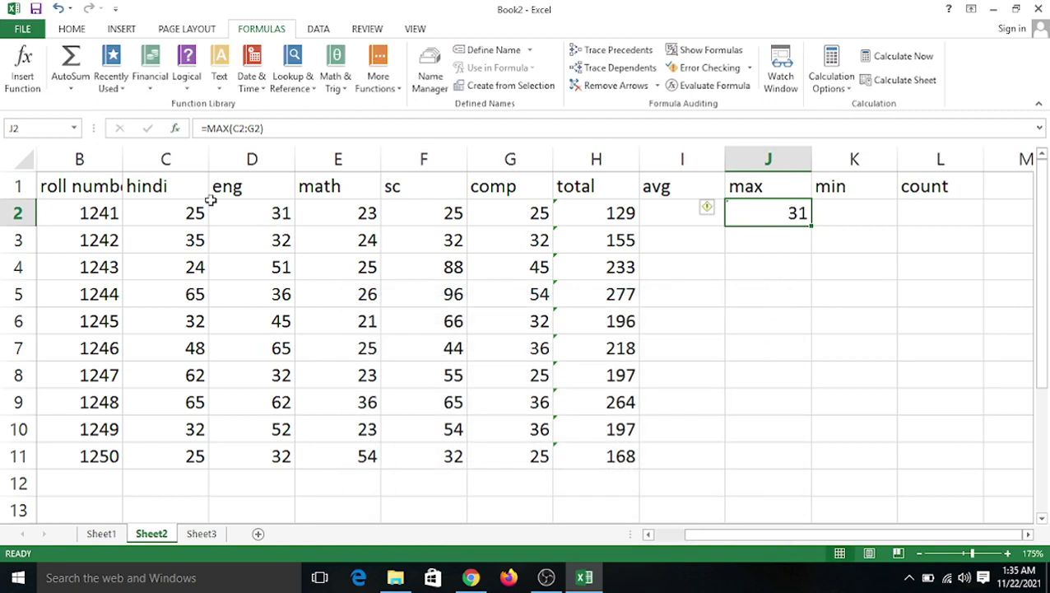
Insert the MIN function in cell K2 over the first student's subject marks, C2:G2
click(828, 212)
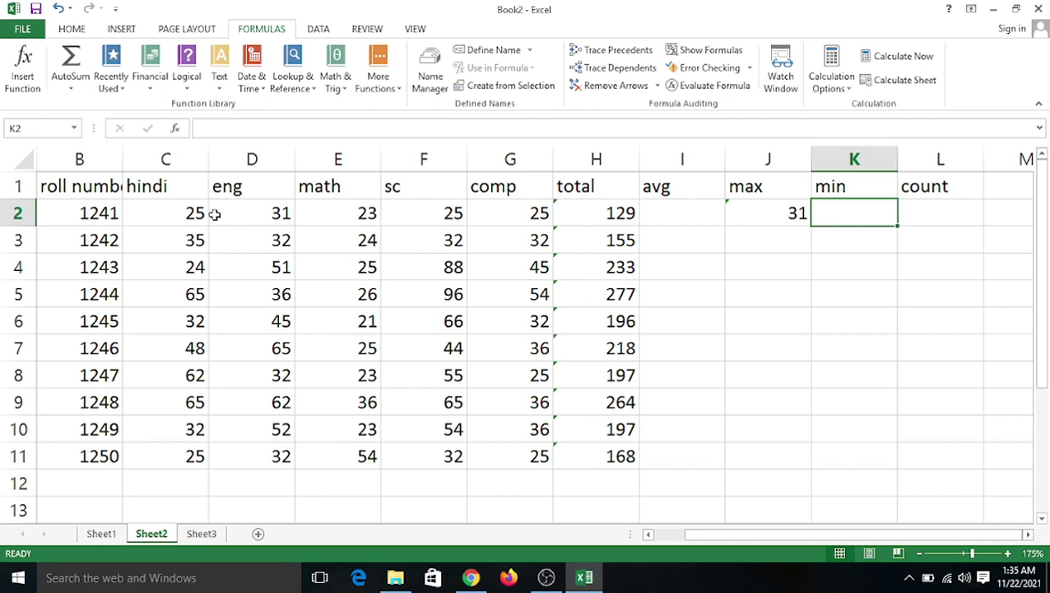
click(36, 94)
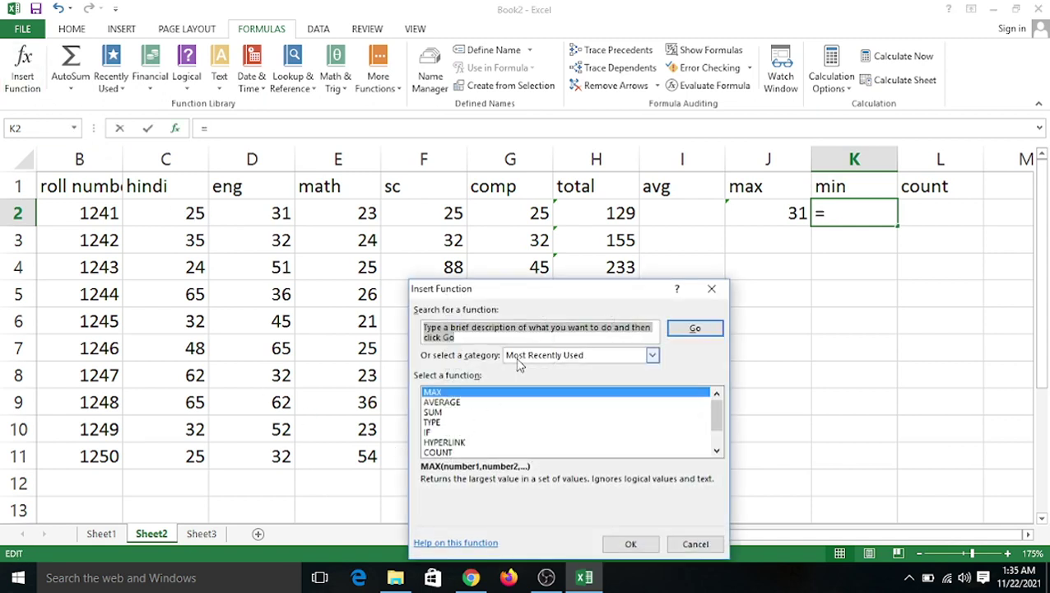
text(min)
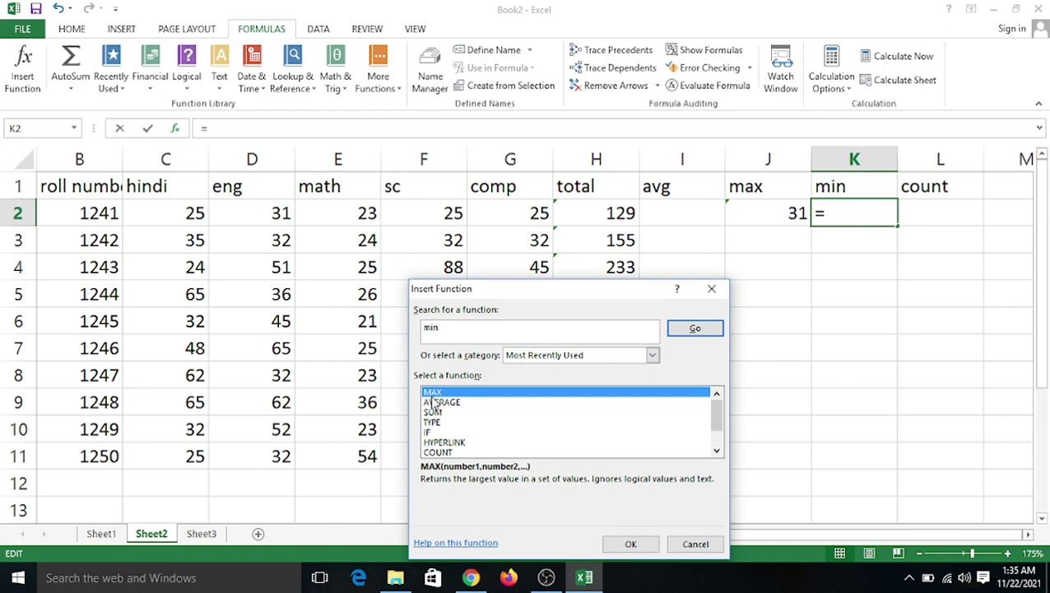
click(707, 332)
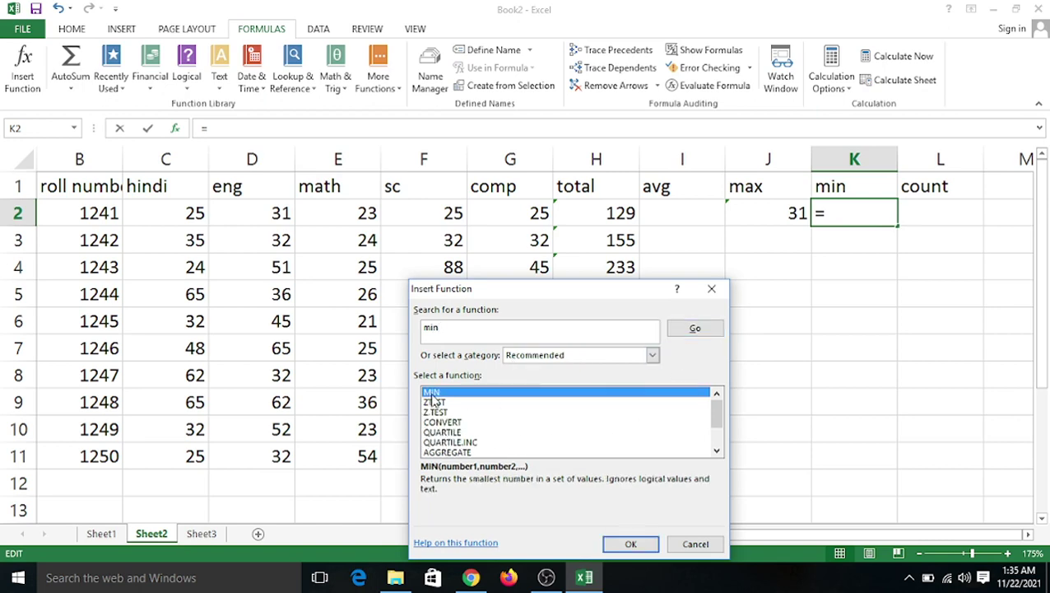
click(627, 545)
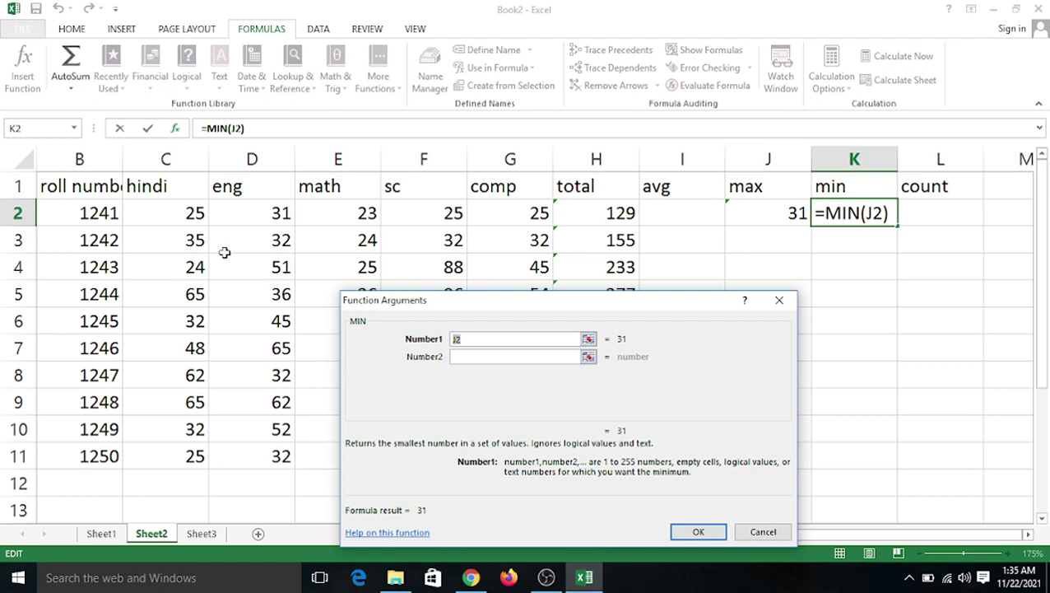
drag(160, 212, 535, 211)
click(696, 532)
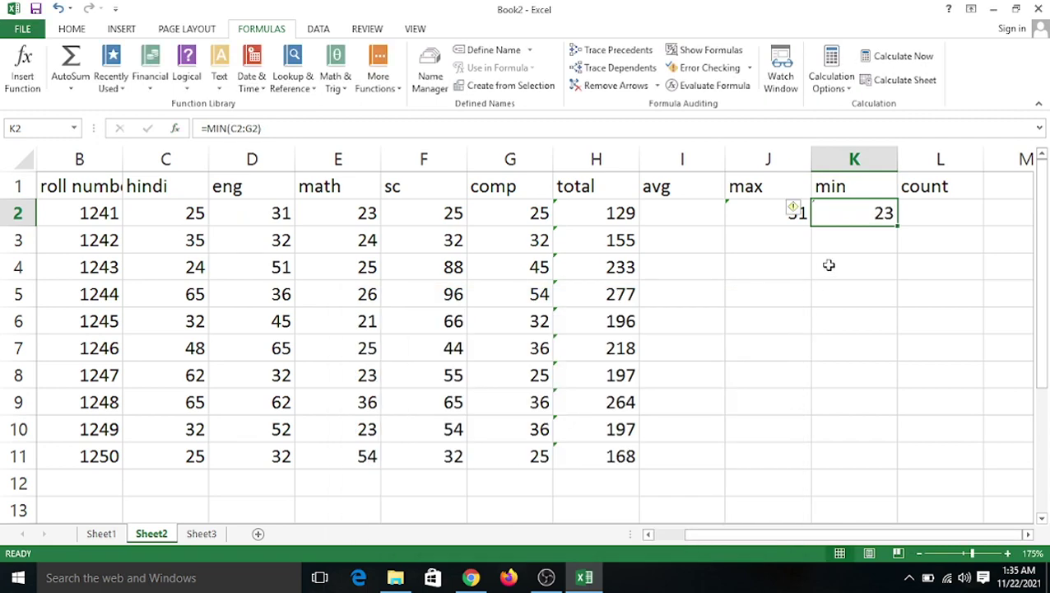
Insert the COUNT function in cell L2 over the first student's subject marks, C2:G2
click(928, 214)
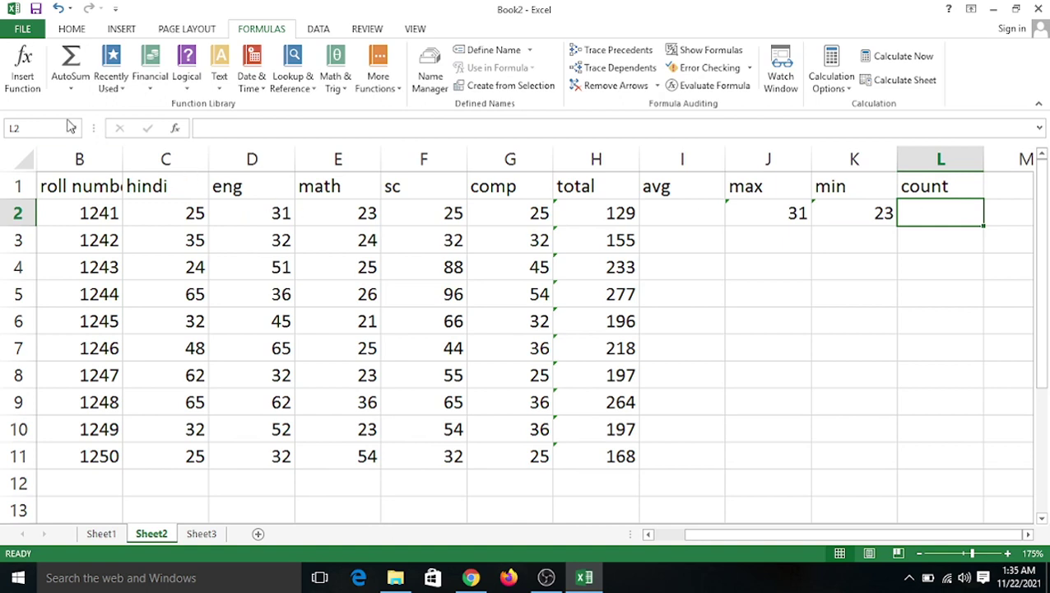
click(22, 70)
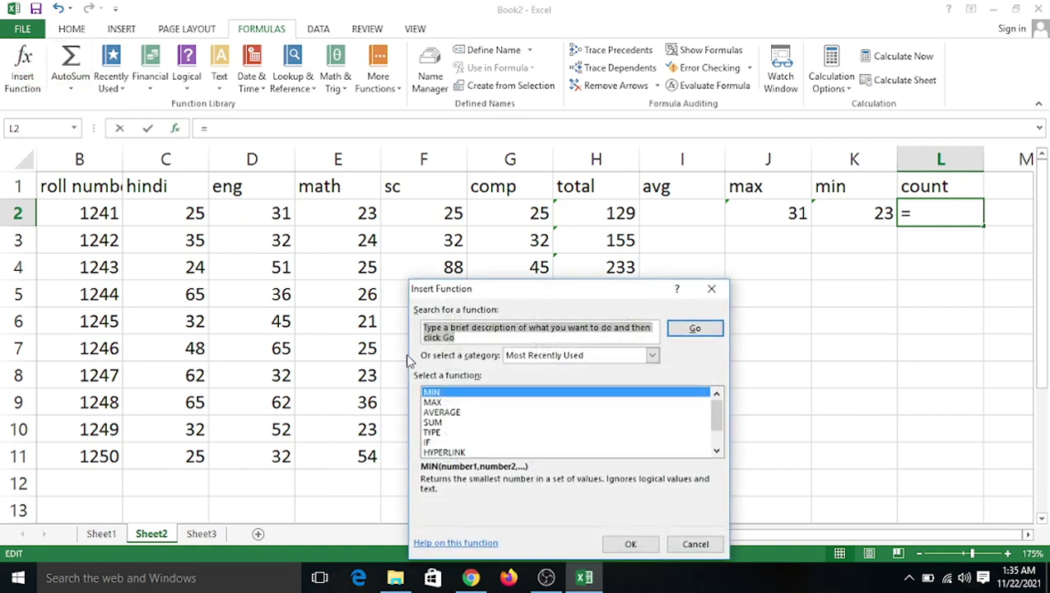
text(count)
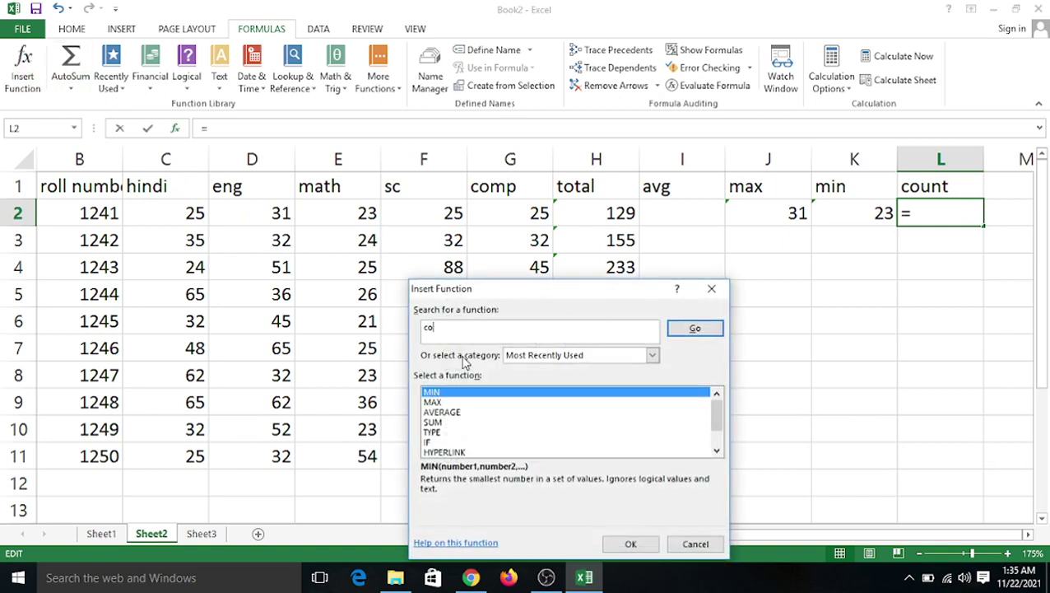
click(673, 329)
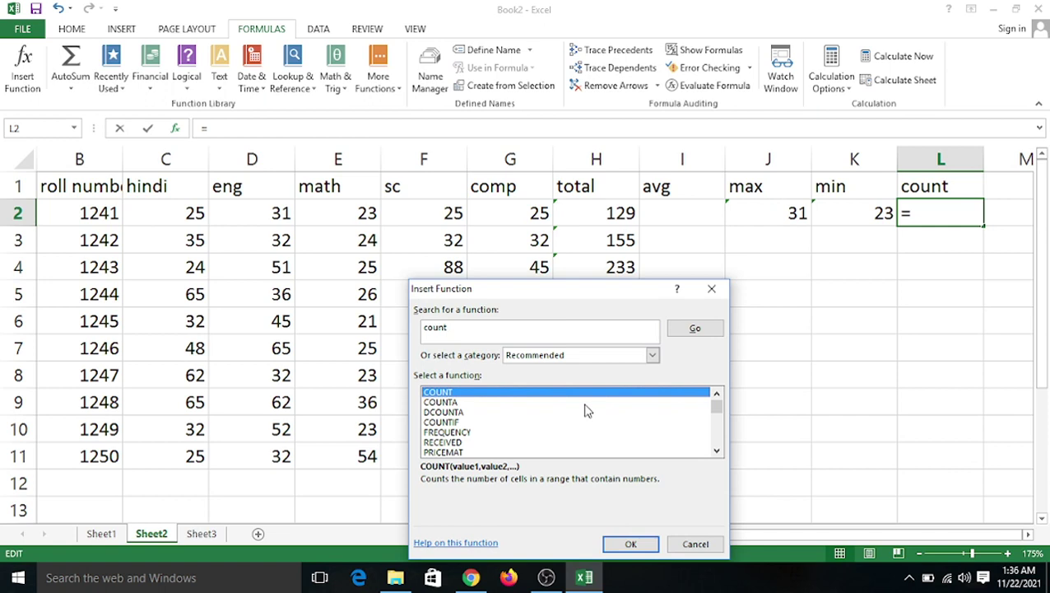
click(631, 544)
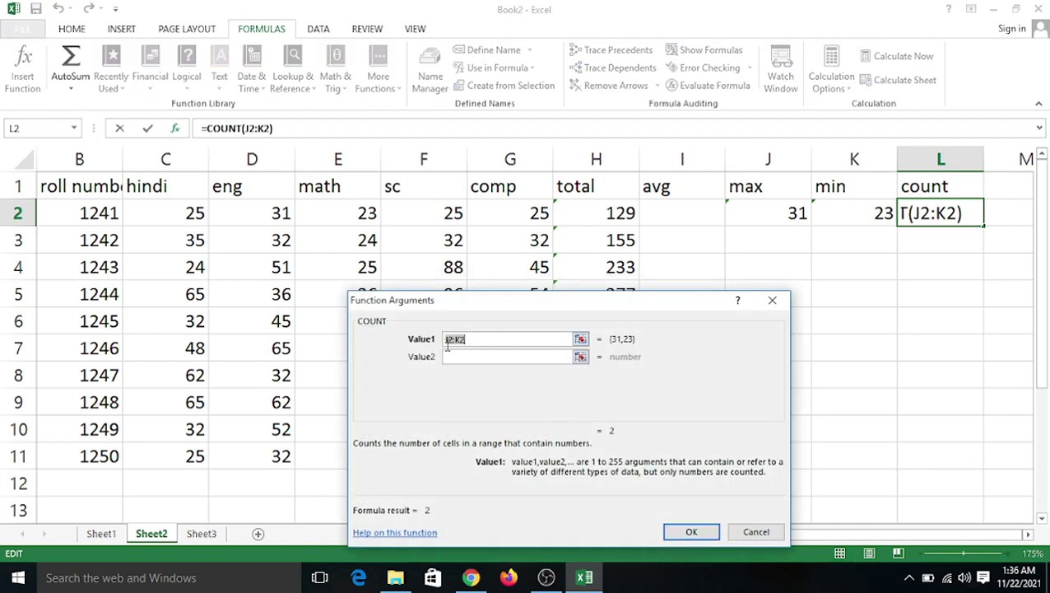
drag(148, 214, 539, 215)
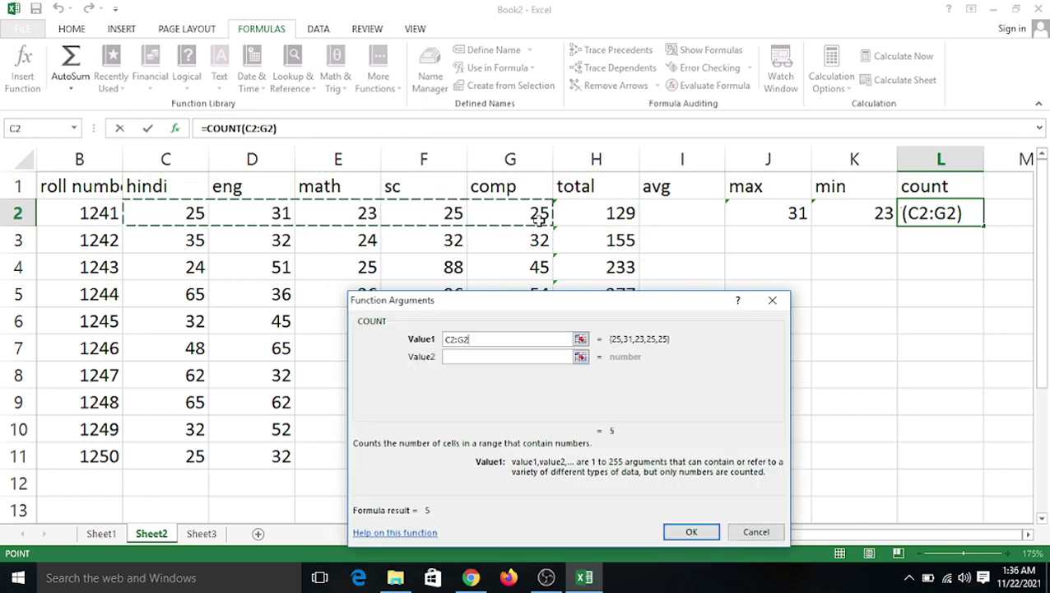
click(692, 533)
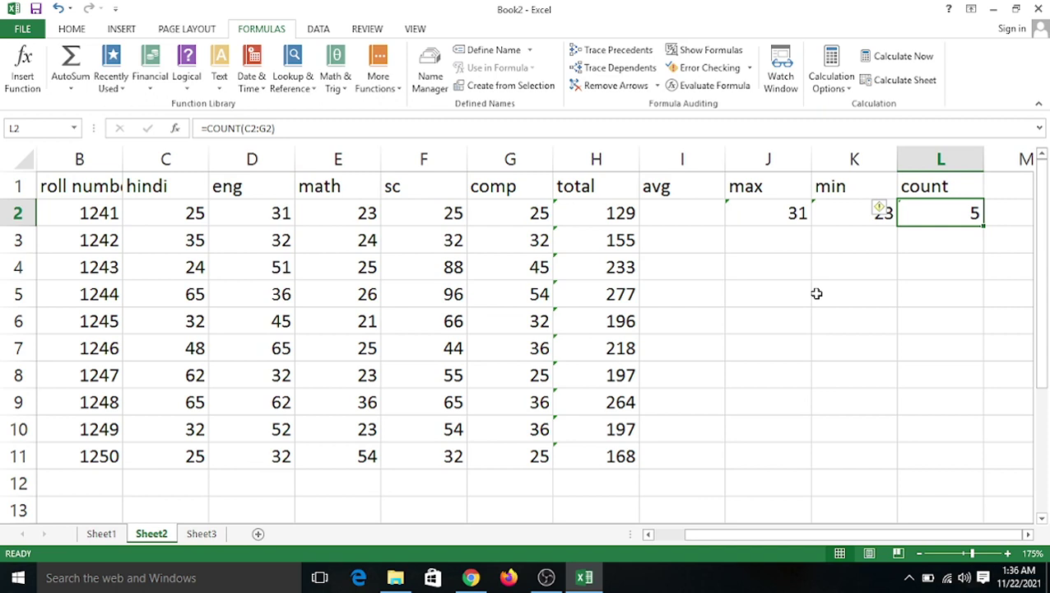
Insert the AVERAGE function in cell I2 over the first student's subject marks, C2:G2
click(692, 218)
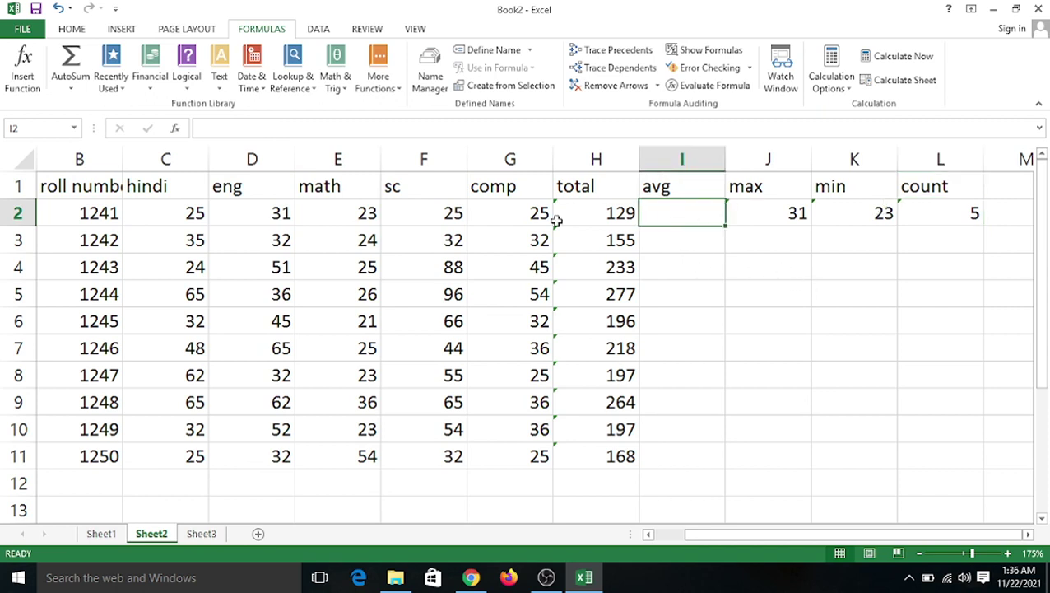
click(24, 72)
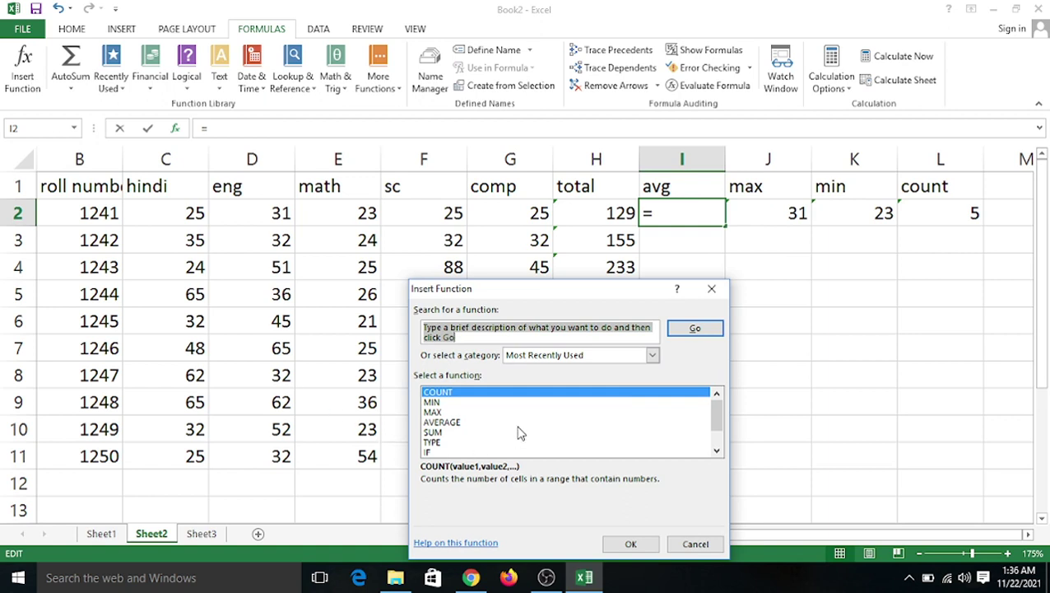
text(avarge)
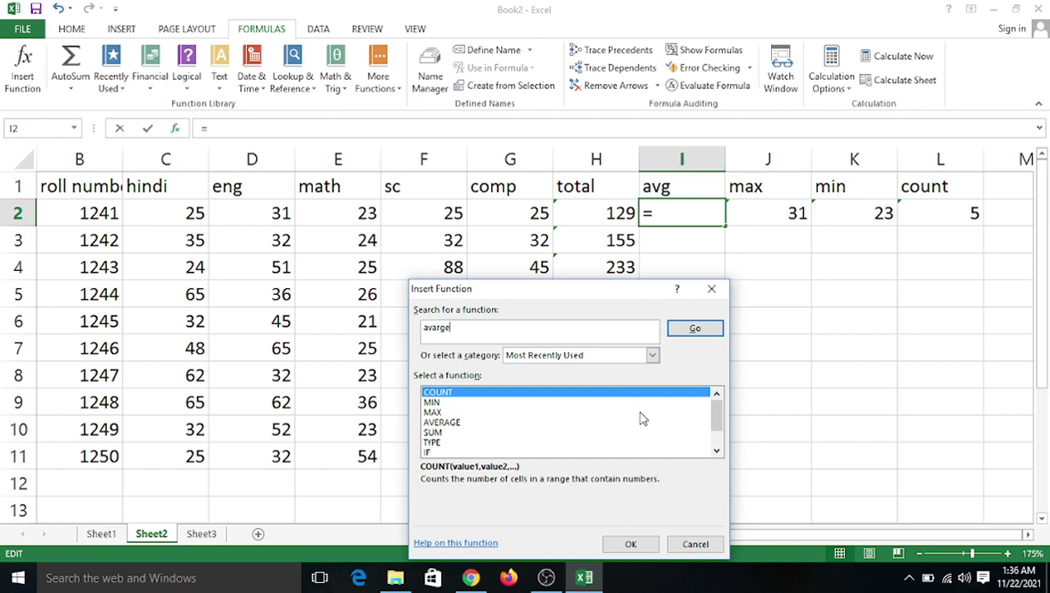
click(693, 328)
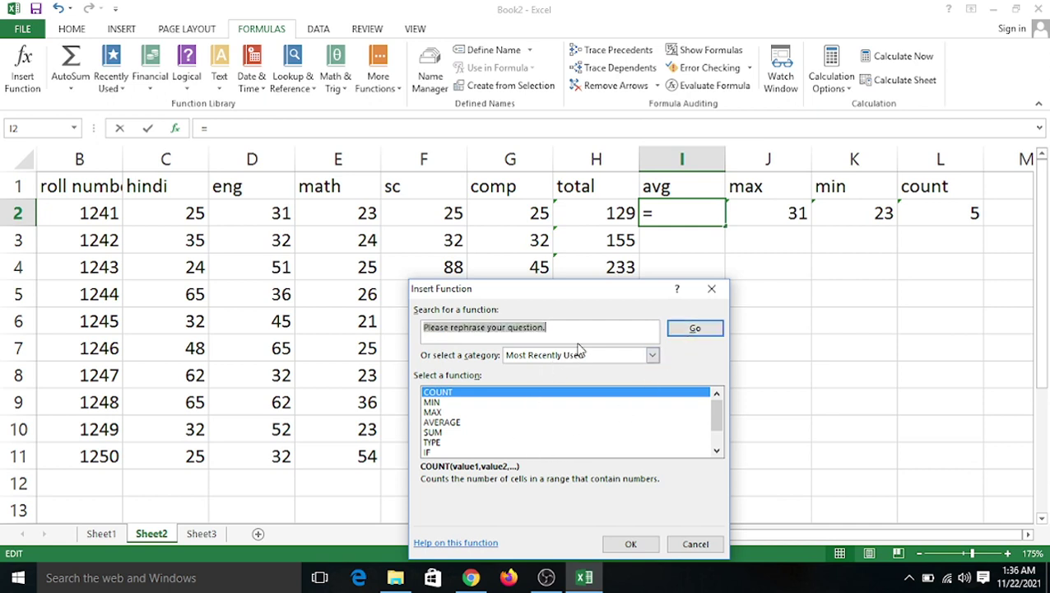
key(BackSpace)
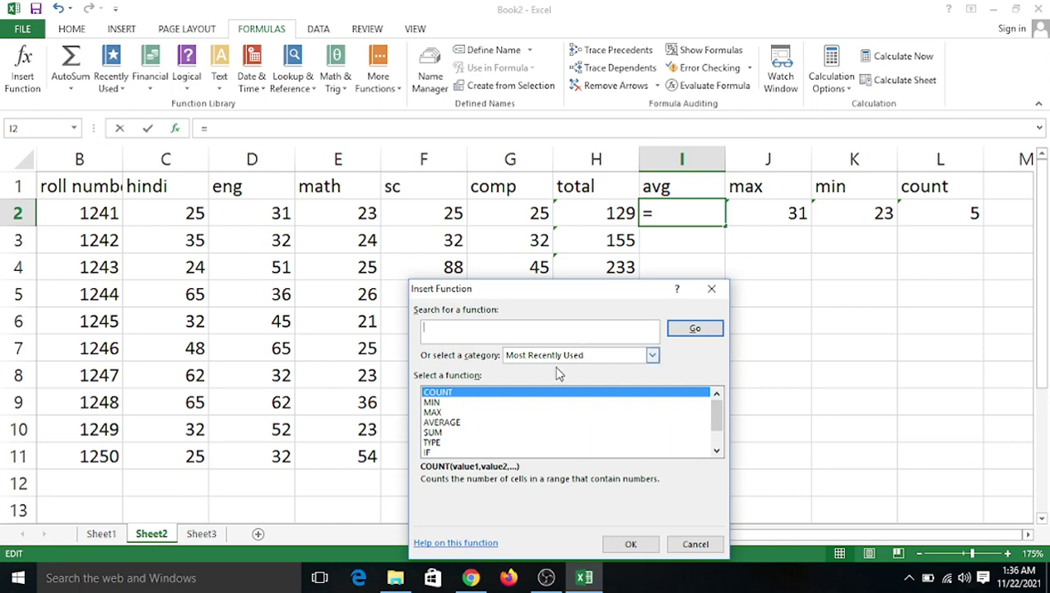
click(463, 422)
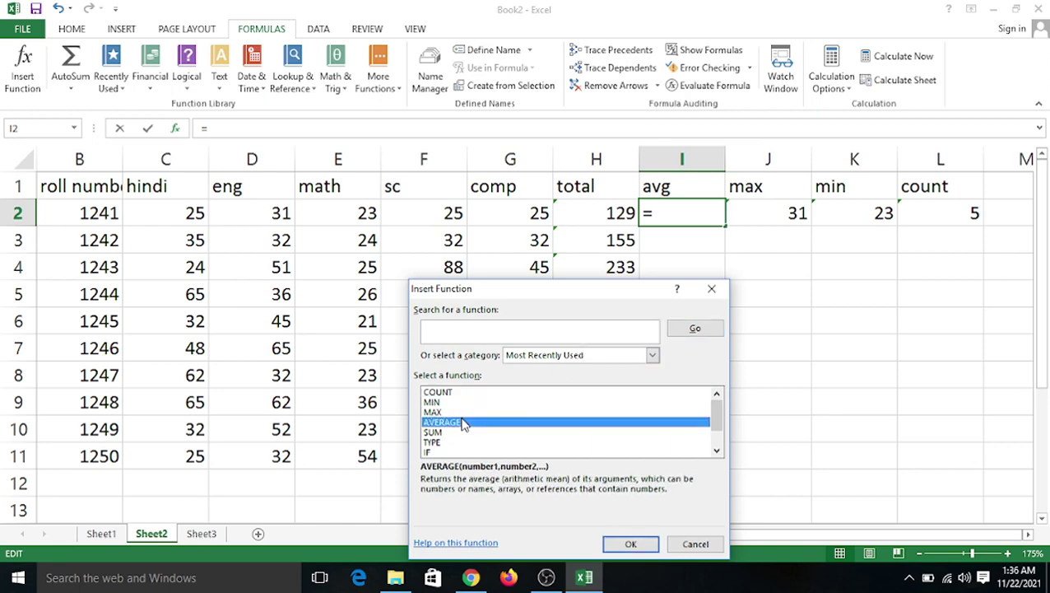
click(631, 543)
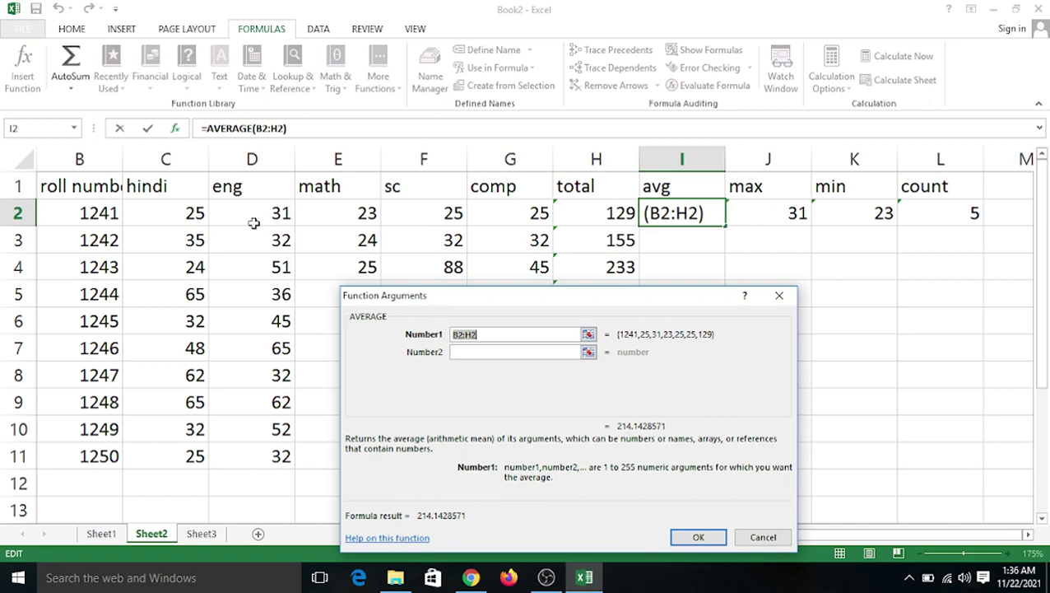
drag(134, 218, 495, 221)
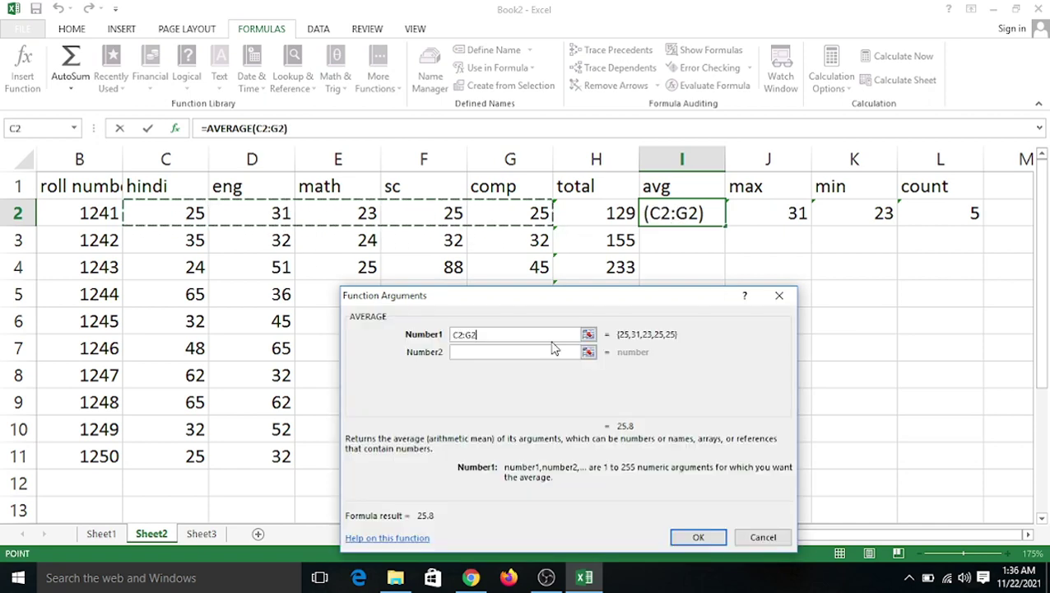
click(695, 534)
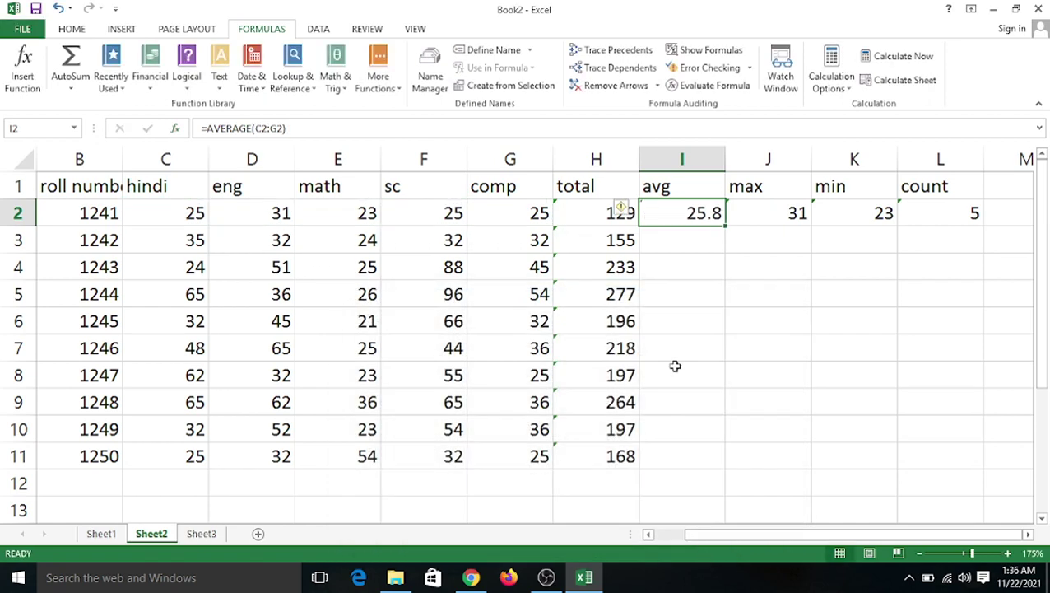
Fill the avg, max, min and count formulas from I2:L2 down through row 11
click(707, 266)
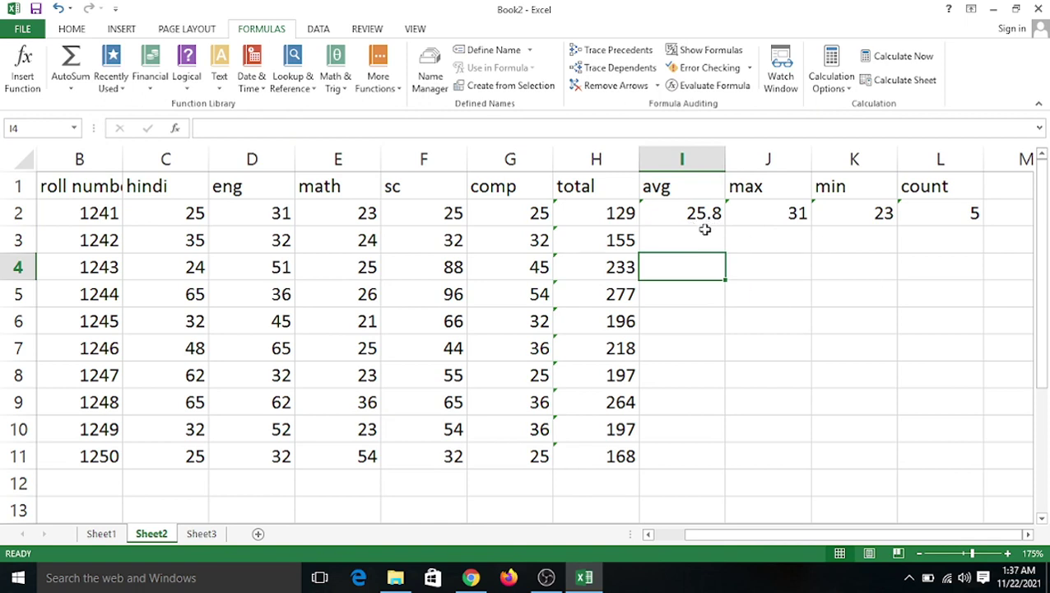
drag(662, 207, 918, 211)
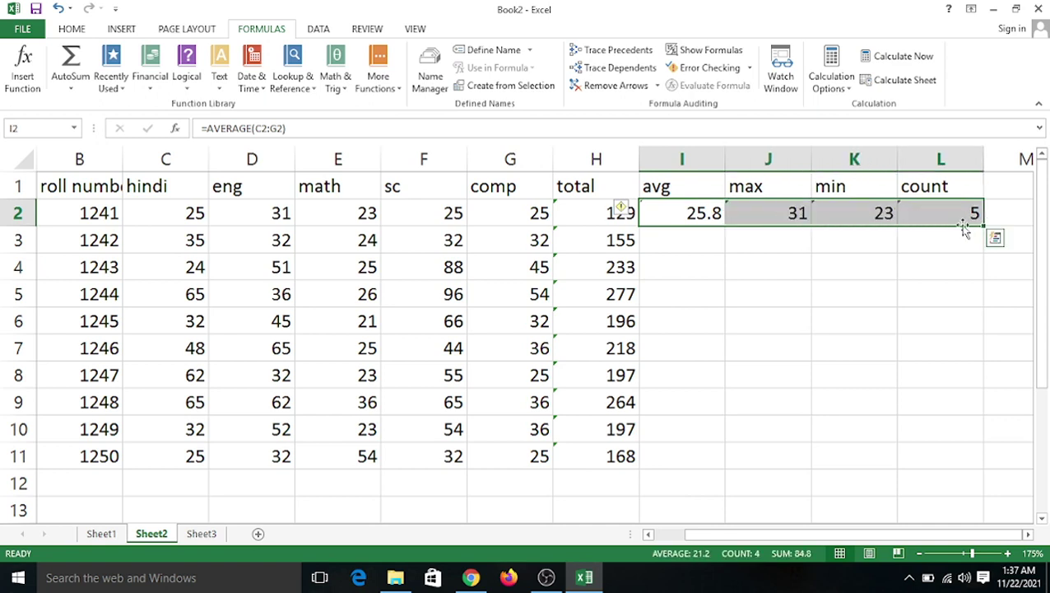
drag(983, 226, 989, 471)
click(333, 260)
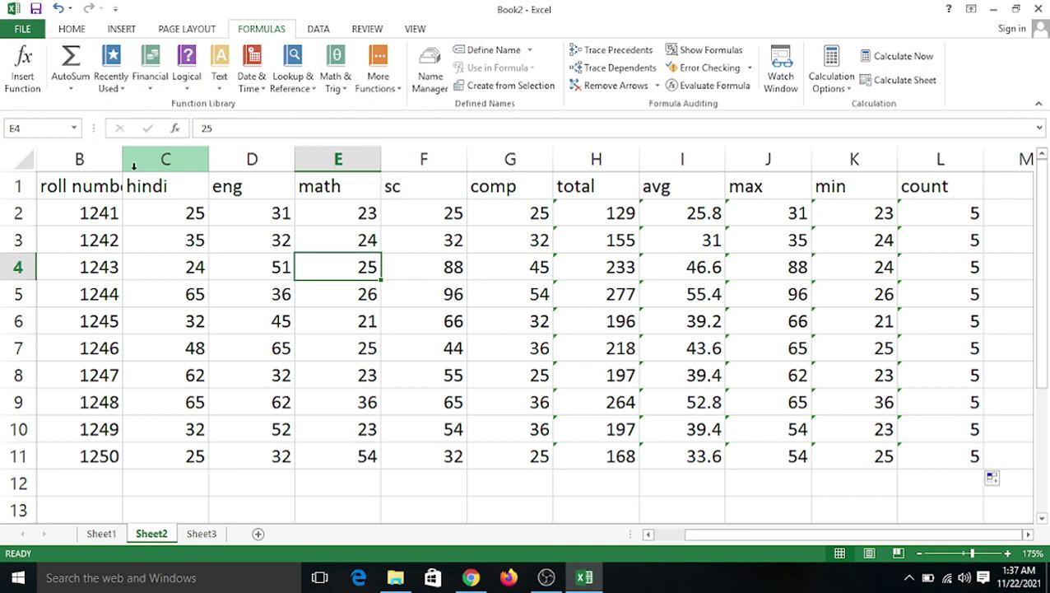
click(73, 89)
click(244, 304)
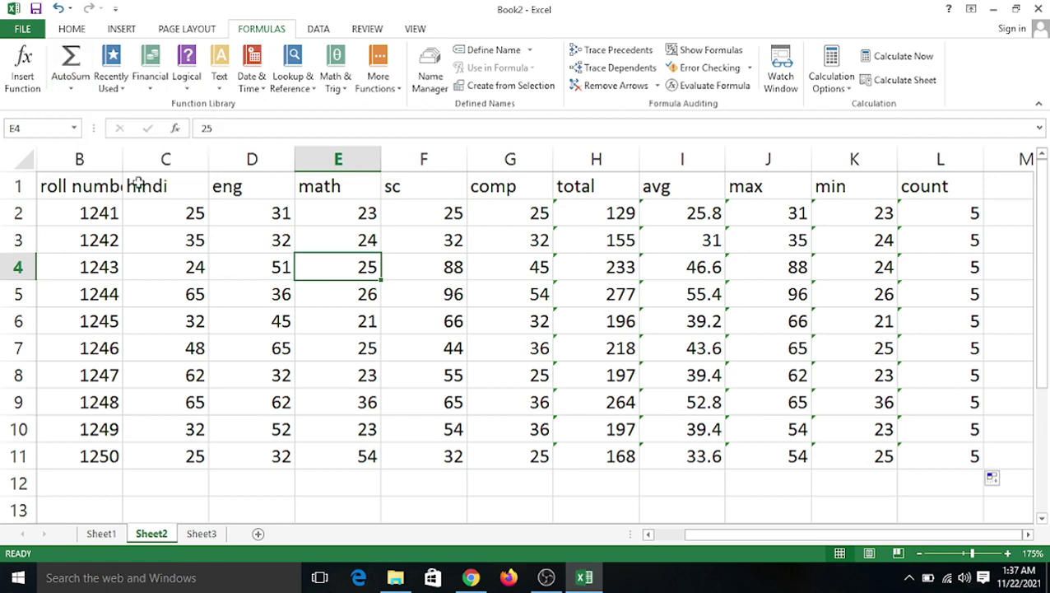
click(116, 86)
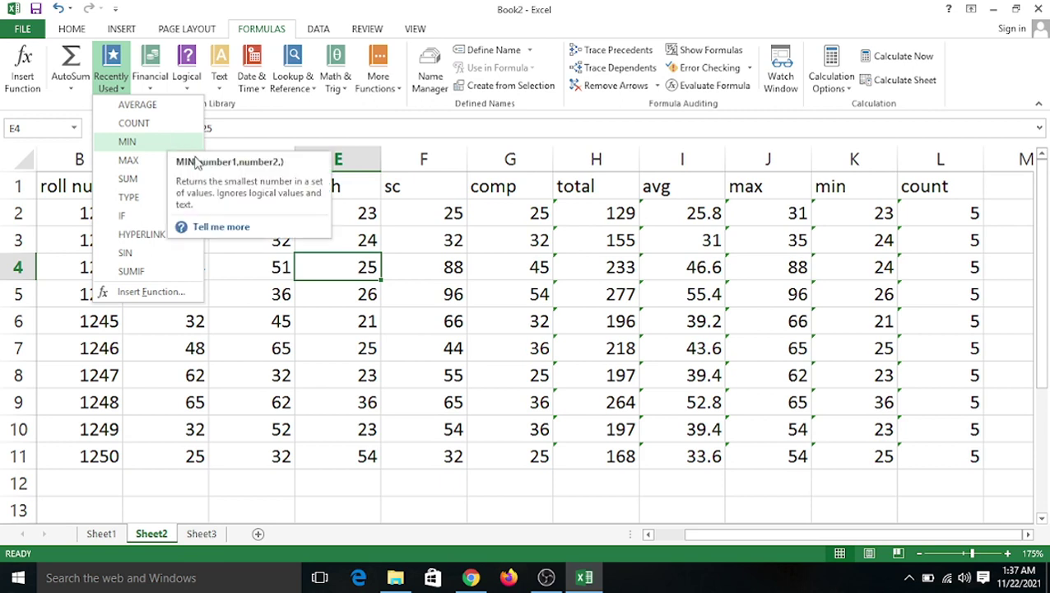
click(290, 319)
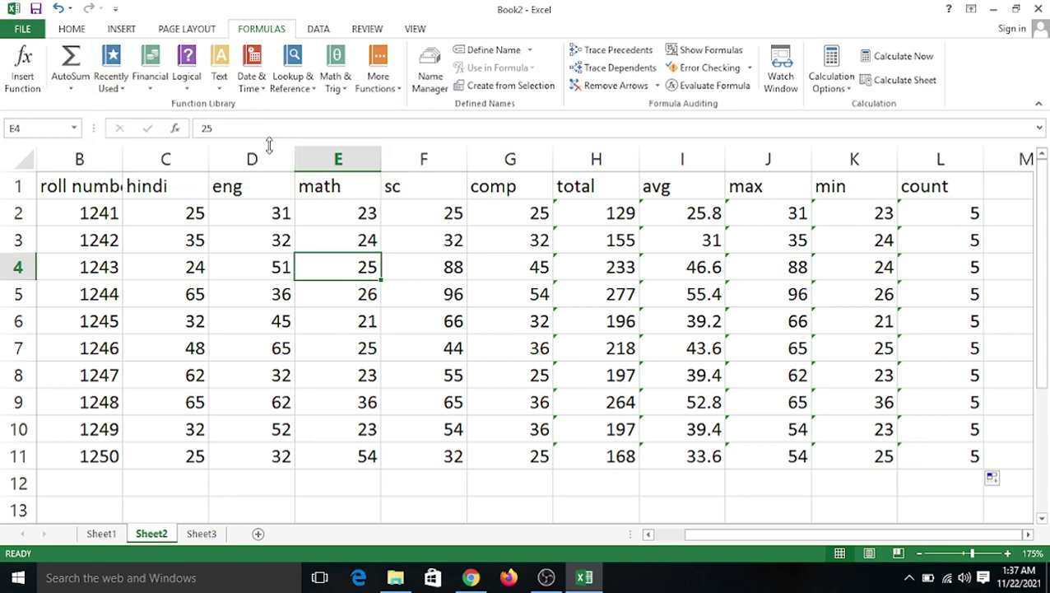
key(super+plus)
key(super+plus)
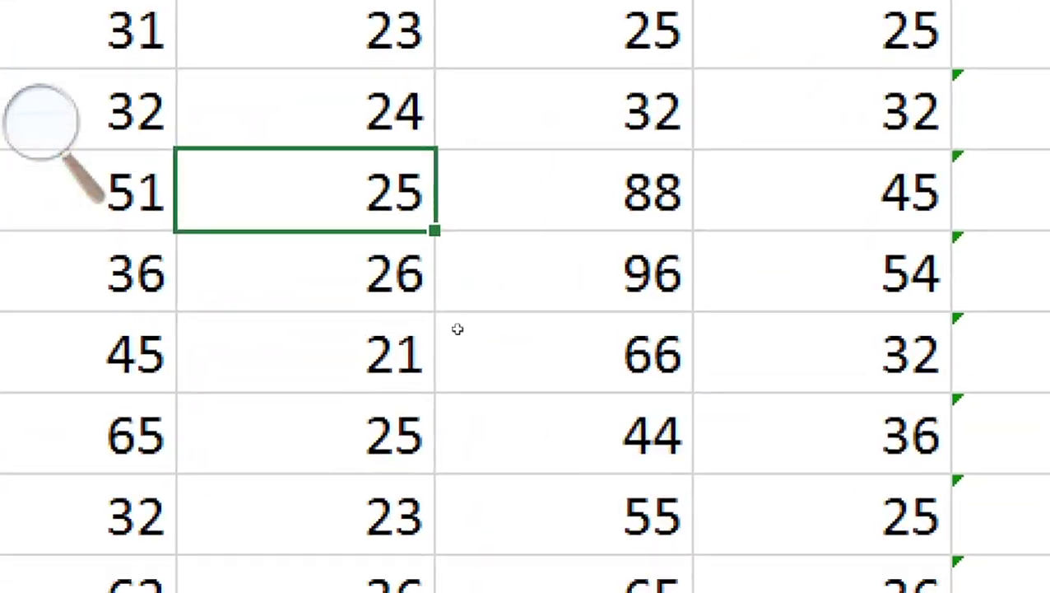
key(super+minus)
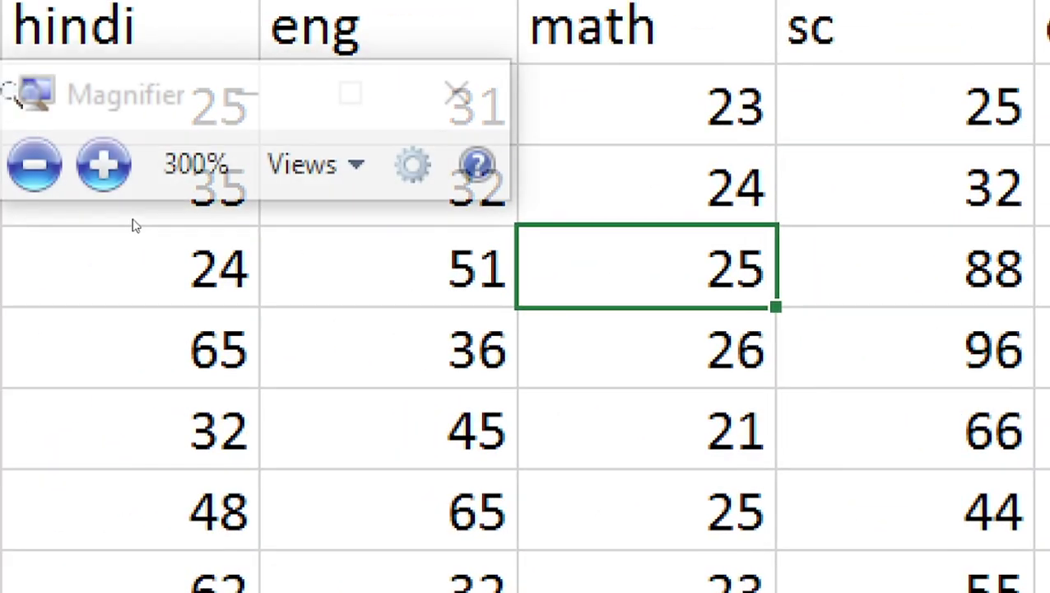
key(super+minus)
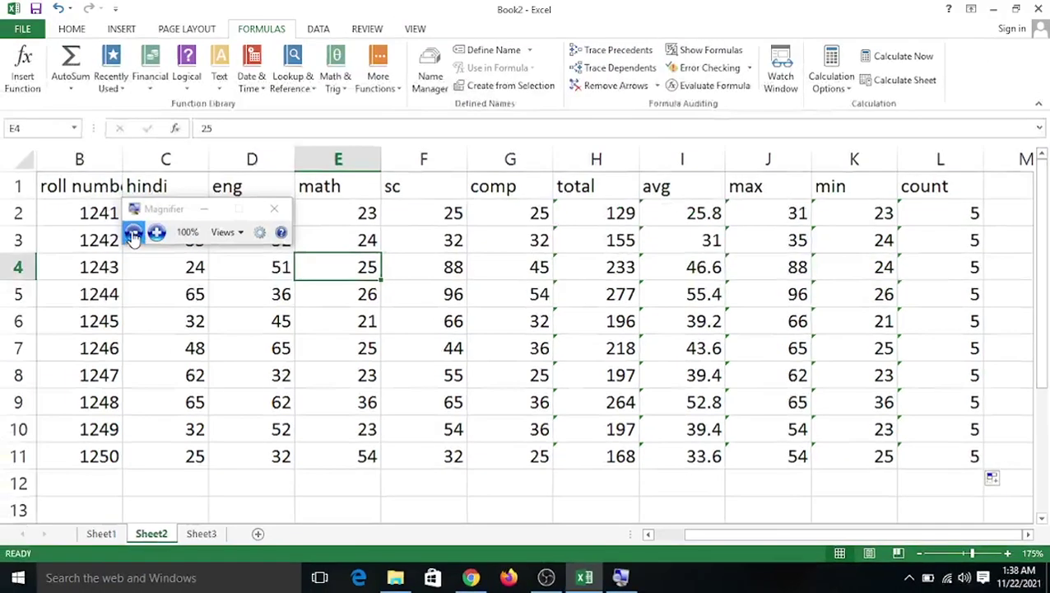
click(274, 209)
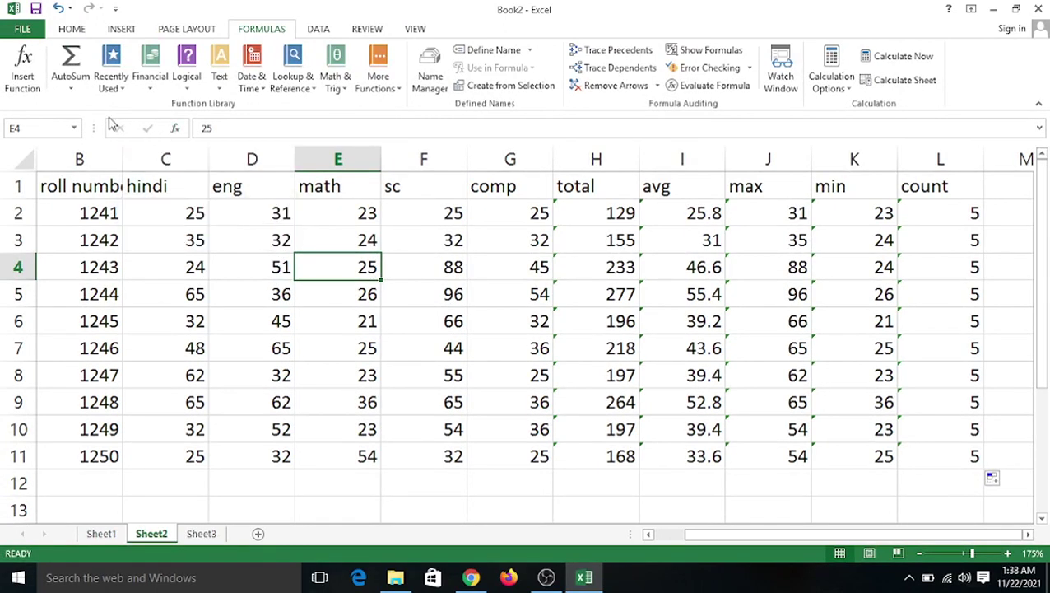
click(145, 89)
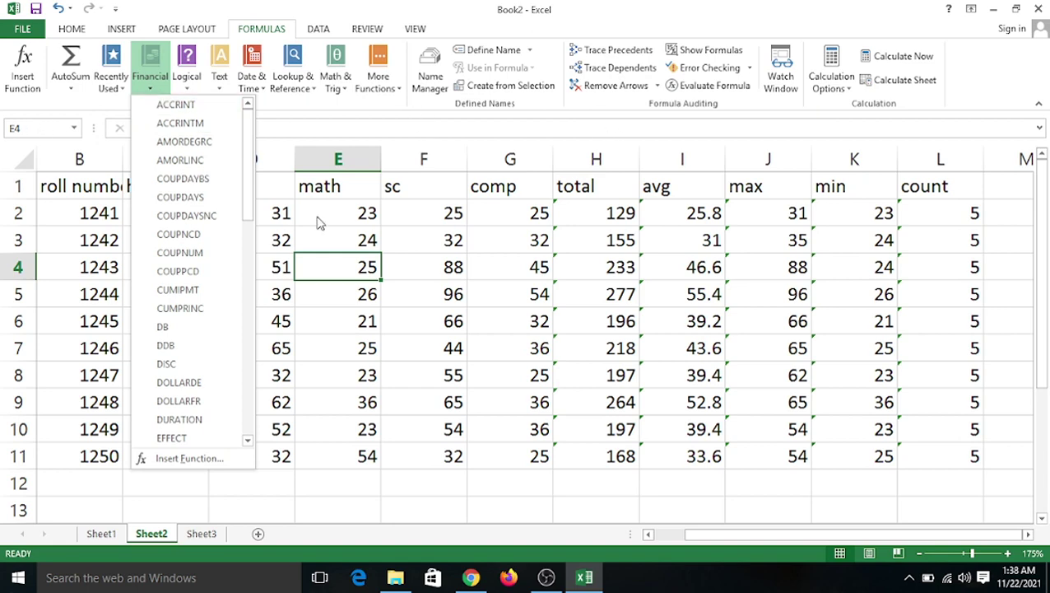
Clear all the existing contents of Sheet3
click(217, 534)
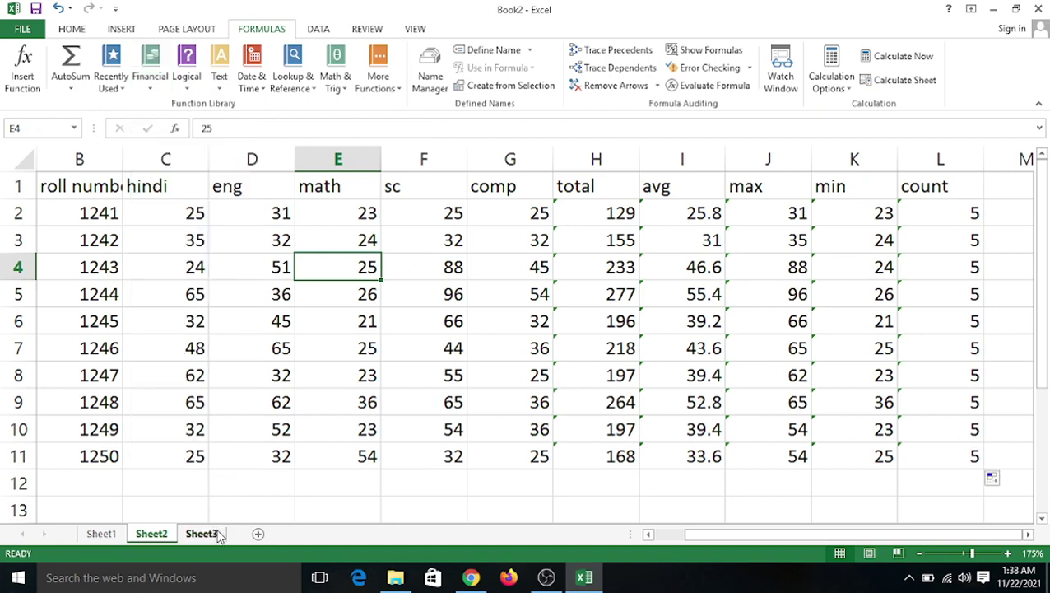
click(205, 533)
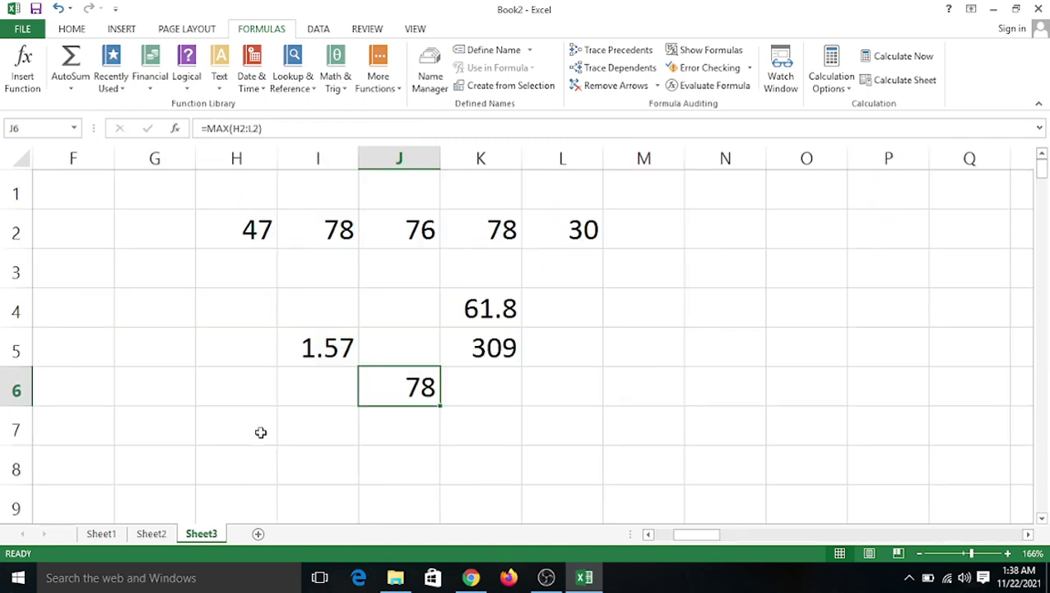
key(ctrl+a)
key(Delete)
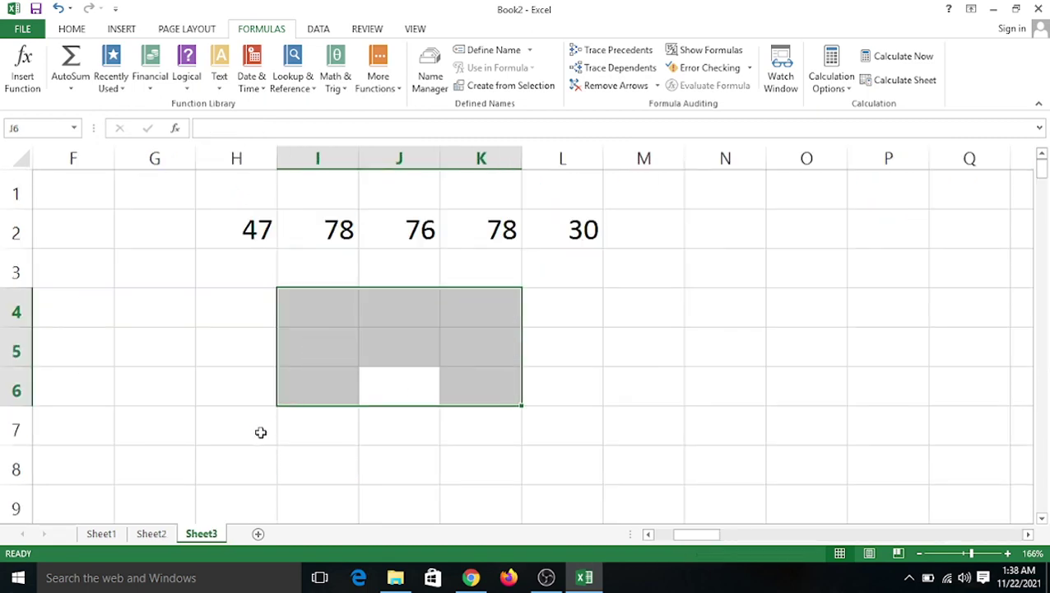
key(ctrl+a)
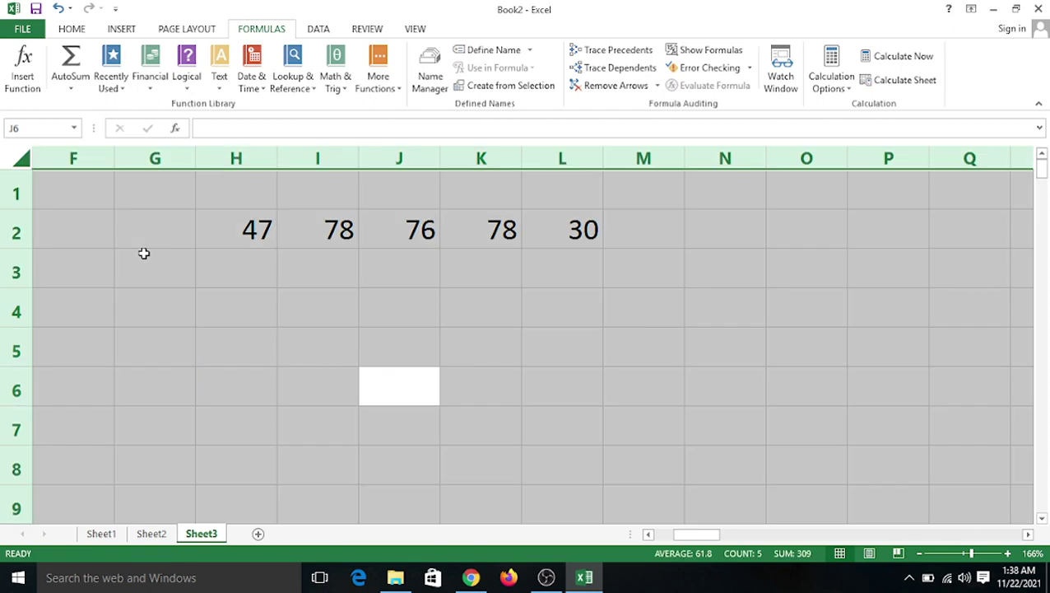
key(Delete)
click(116, 287)
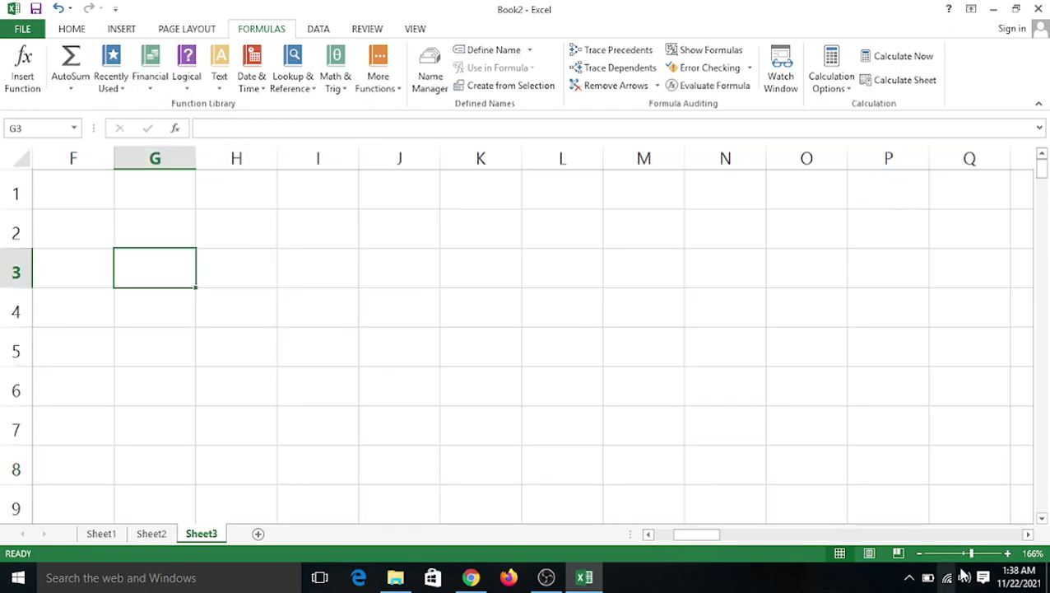
Enter the function names PMT, IPMT and PPMT in cells F3, F4 and F5 of Sheet3
drag(970, 556, 963, 554)
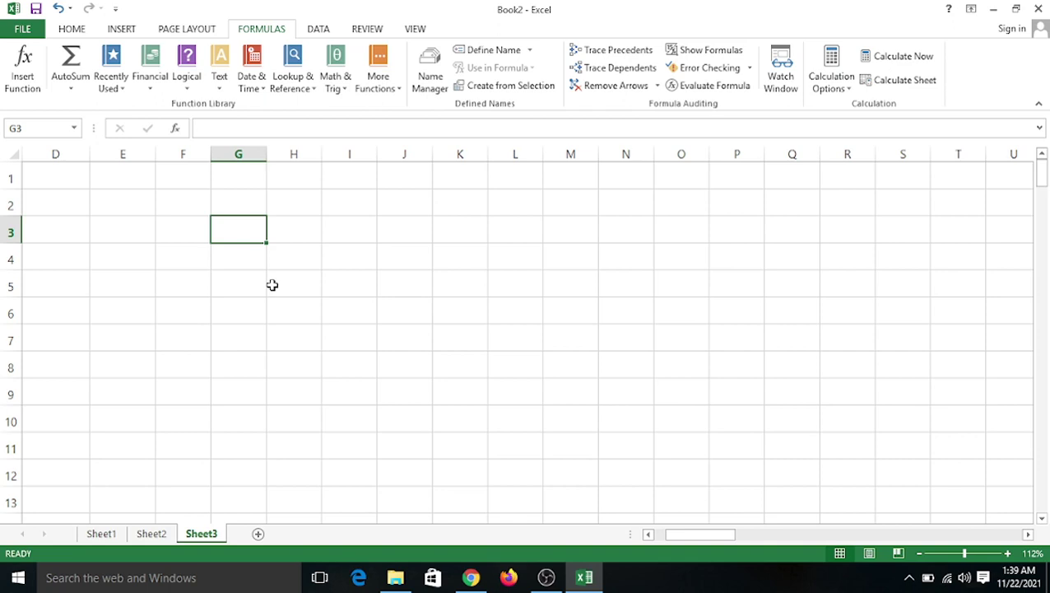
click(174, 230)
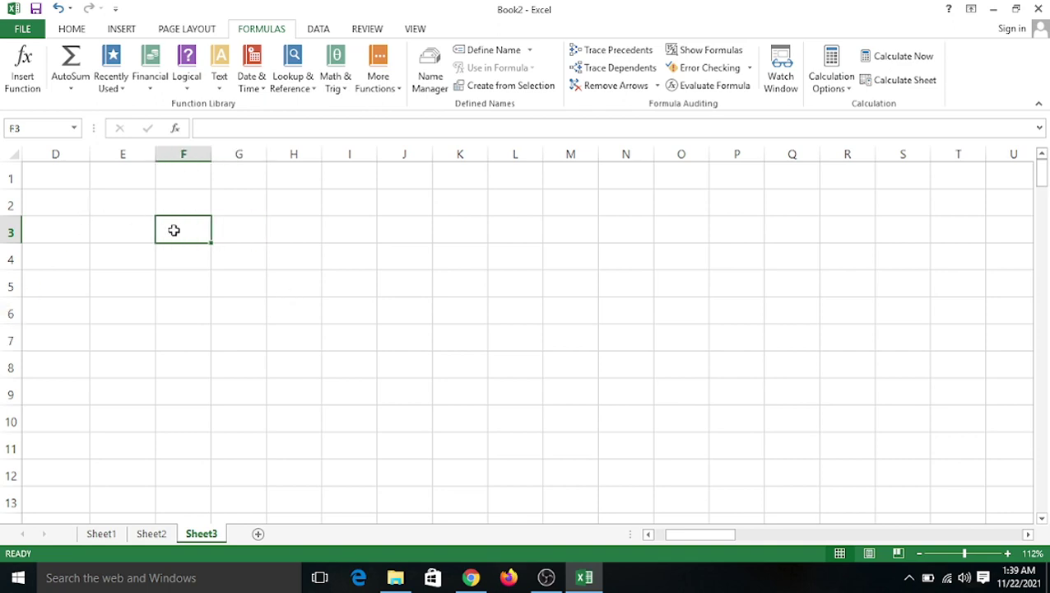
text(PMT)
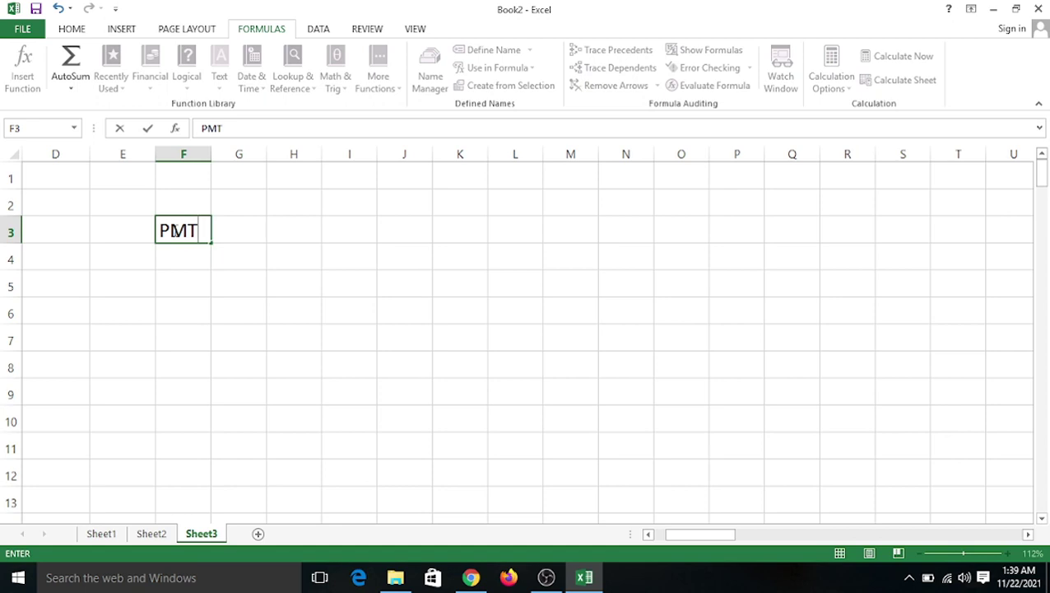
key(Return)
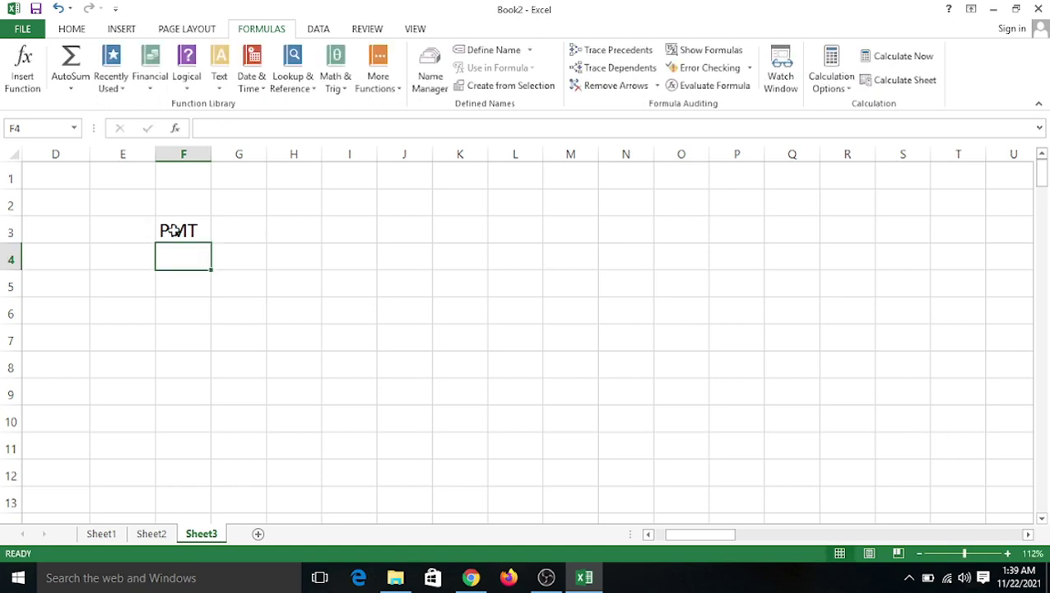
text(IPMT)
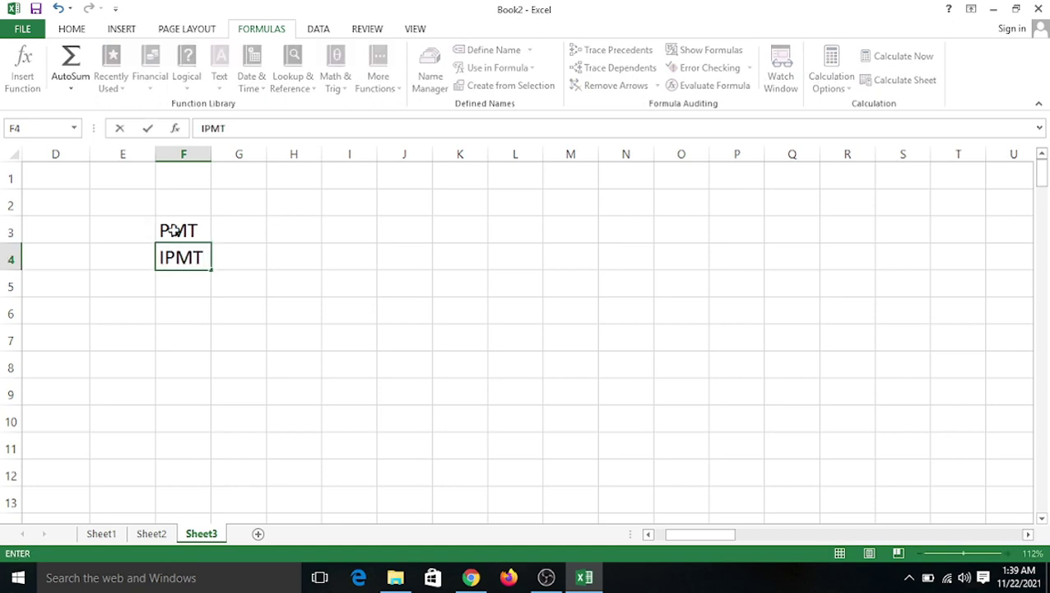
click(184, 285)
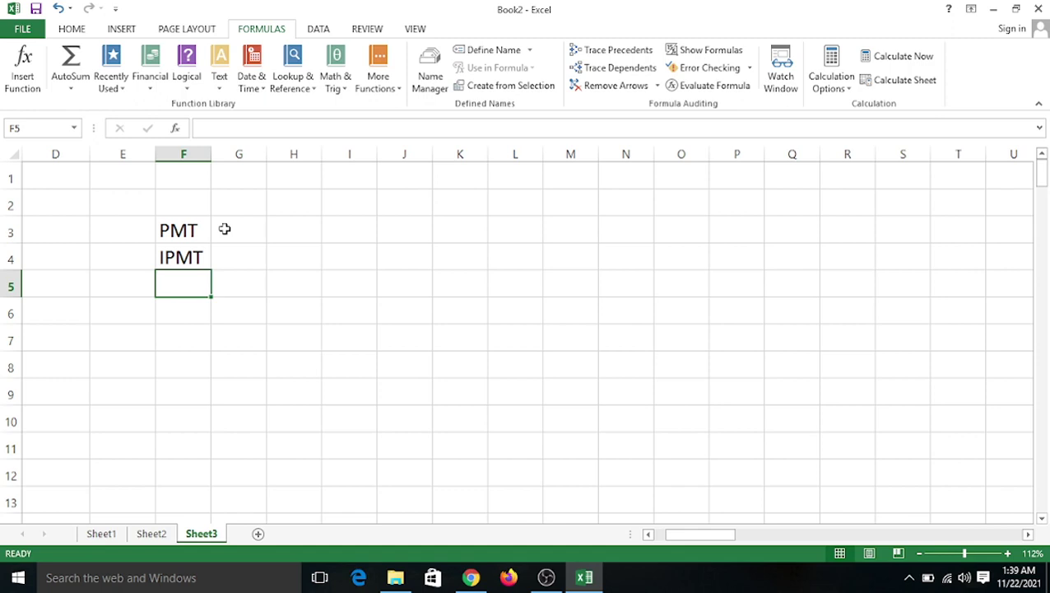
click(146, 85)
scroll(192, 215, down, 4)
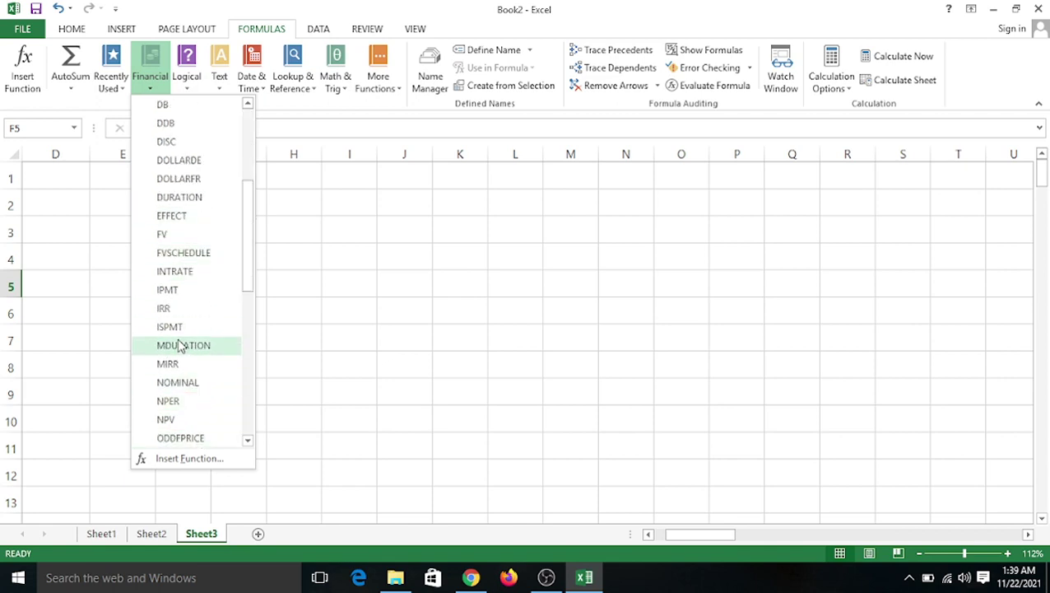
click(305, 322)
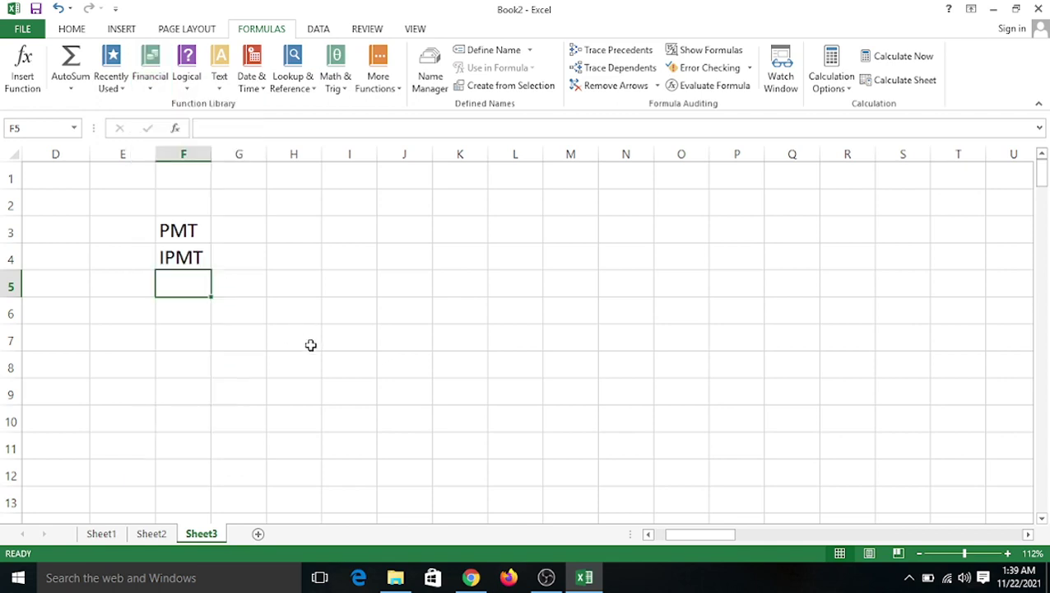
text(PPMT)
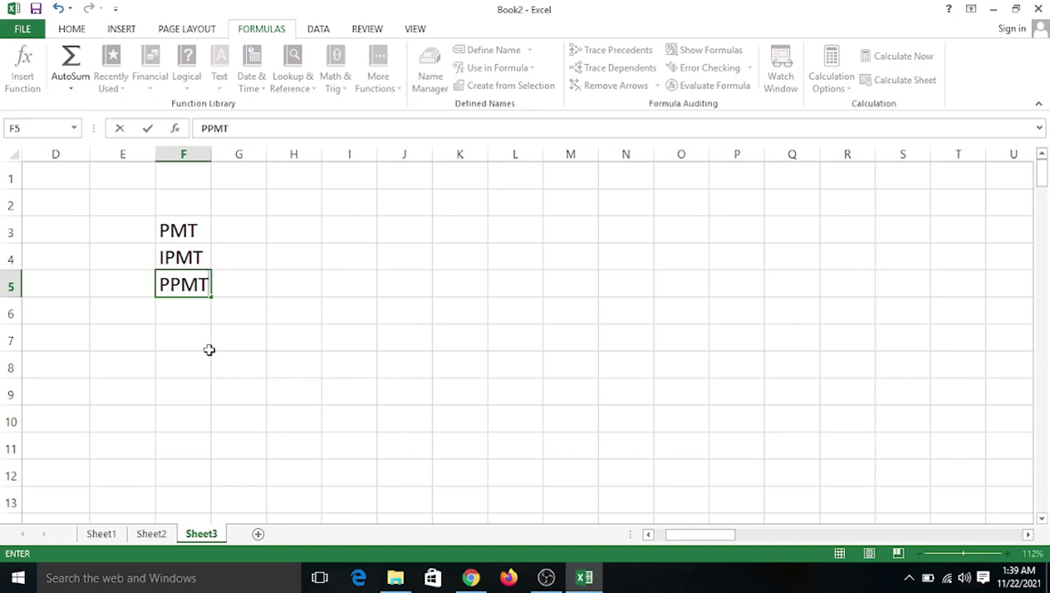
Enter the label EMI in cell J2 and the label "Loan ammount" in cell M2
click(399, 194)
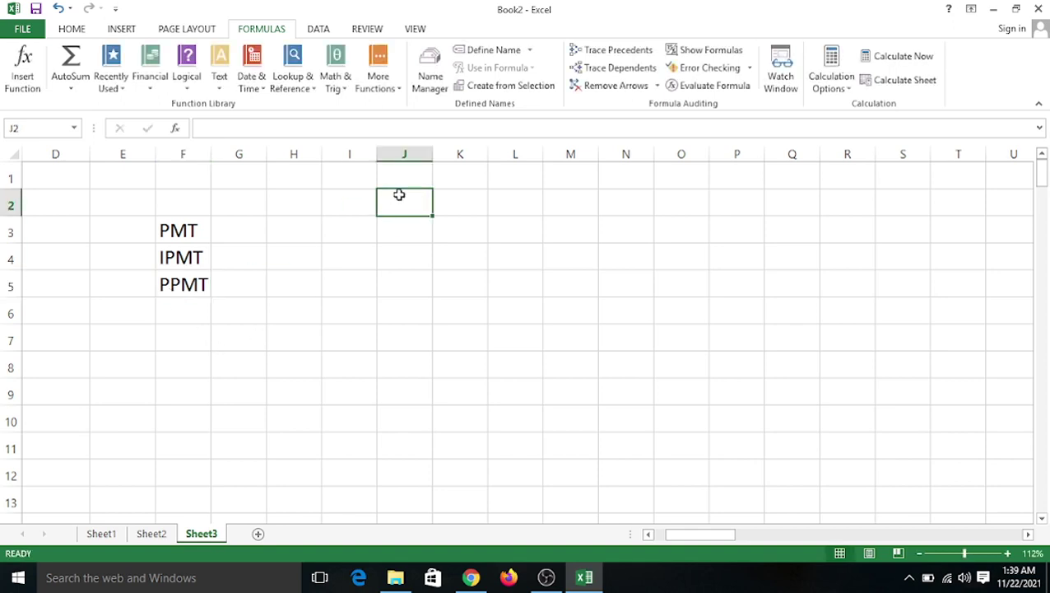
text(EMI)
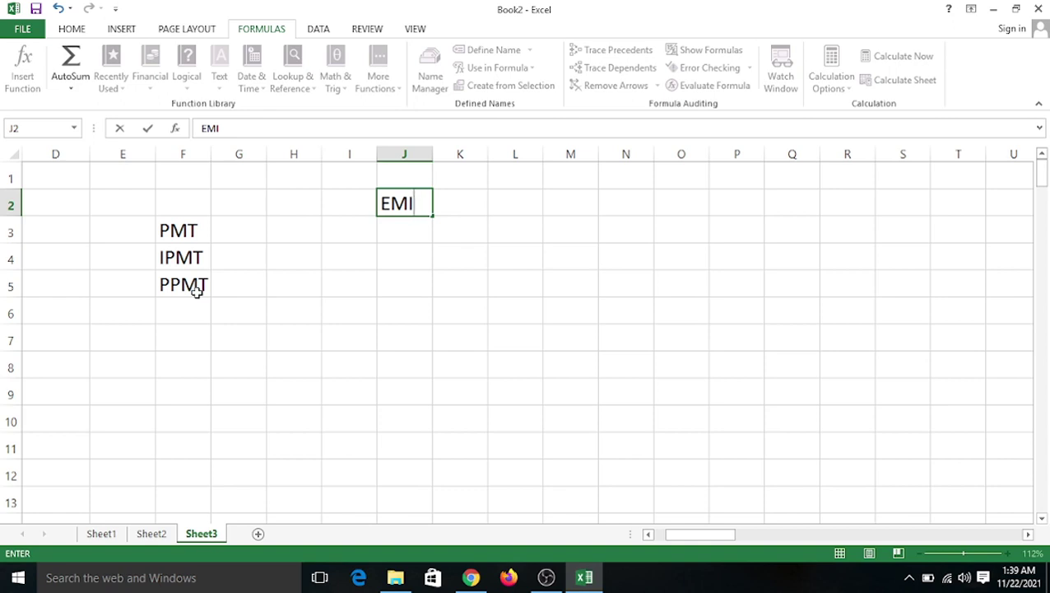
click(573, 207)
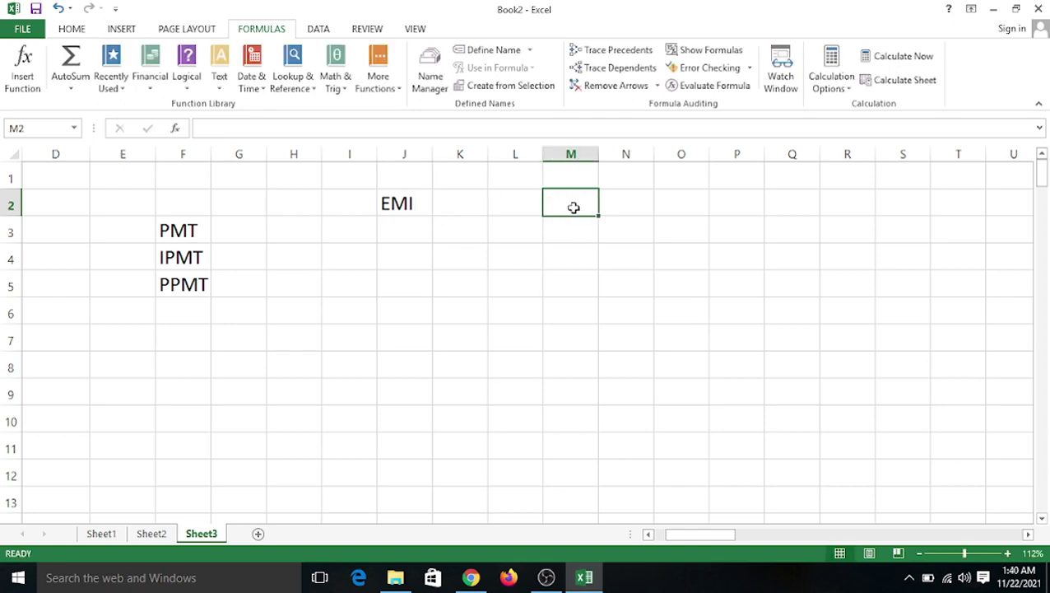
text(L)
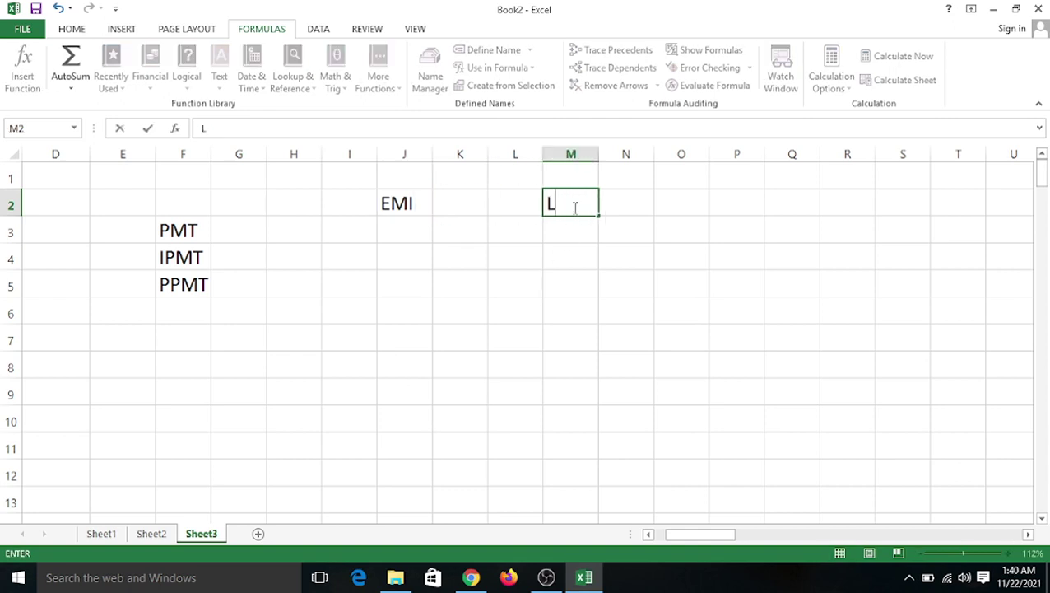
text(a)
key(BackSpace)
text(oan ammount)
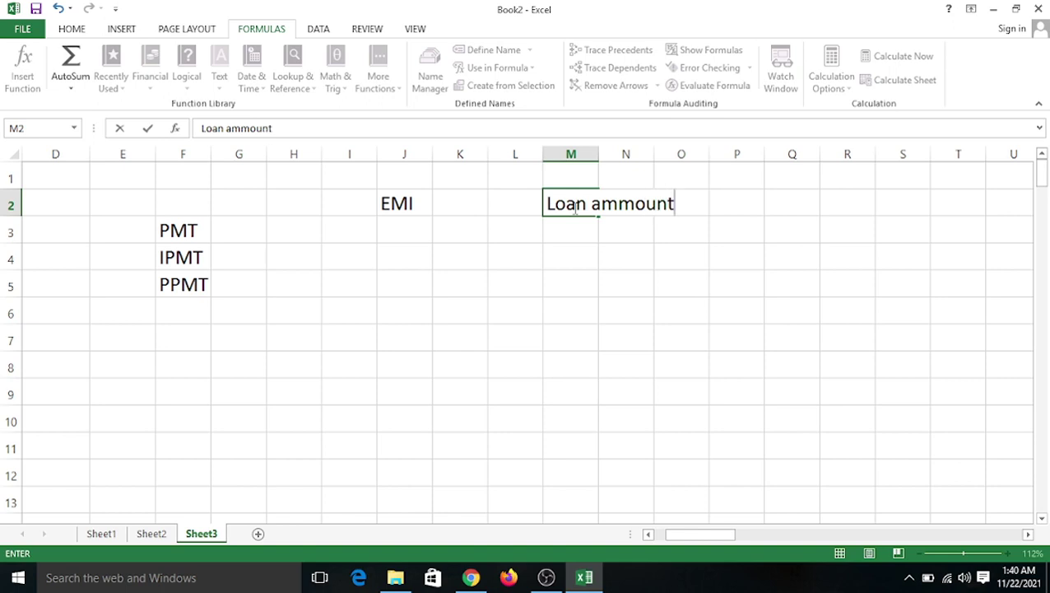
key(Tab)
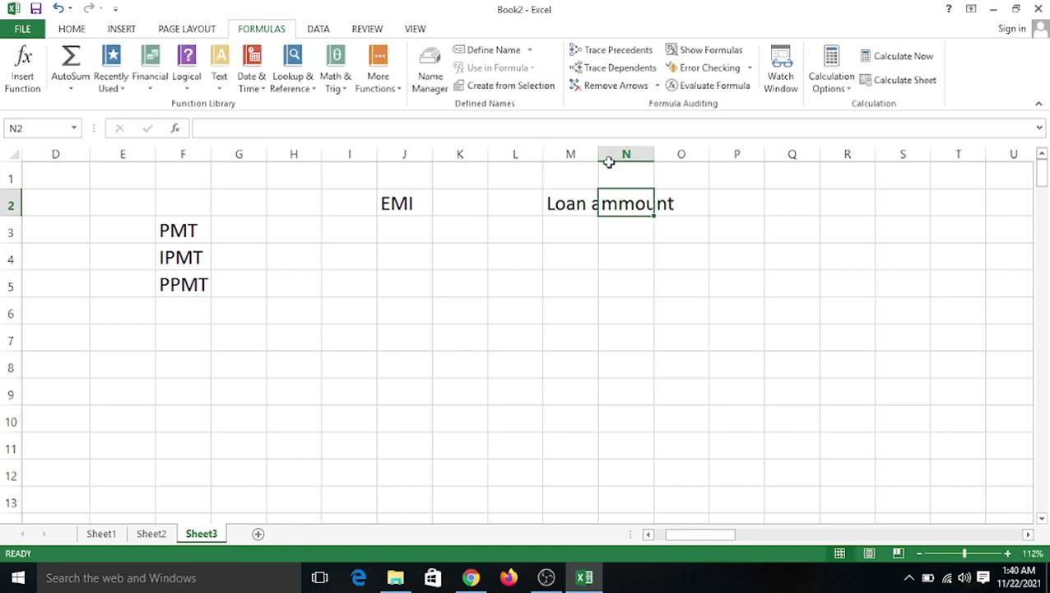
Widen columns M and N and enter the loan amount 500000 in cell N2
drag(599, 154, 671, 158)
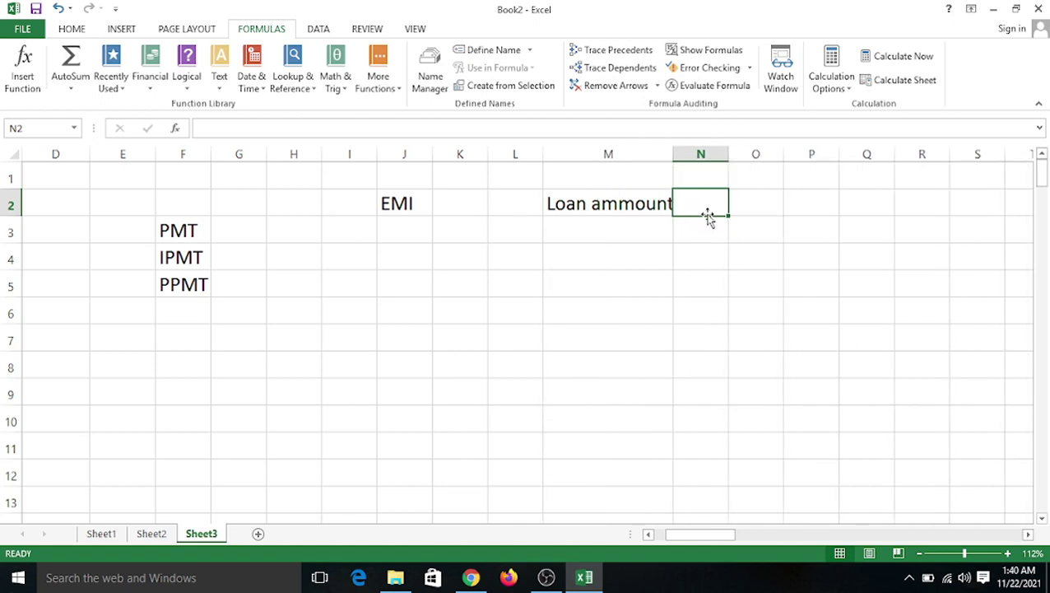
drag(729, 154, 775, 156)
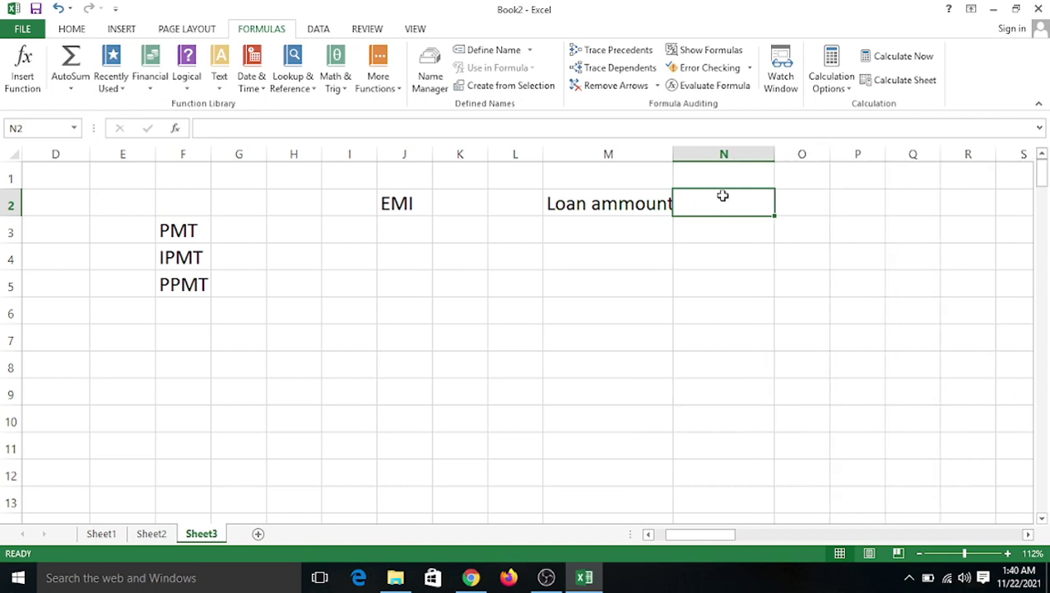
text(500000)
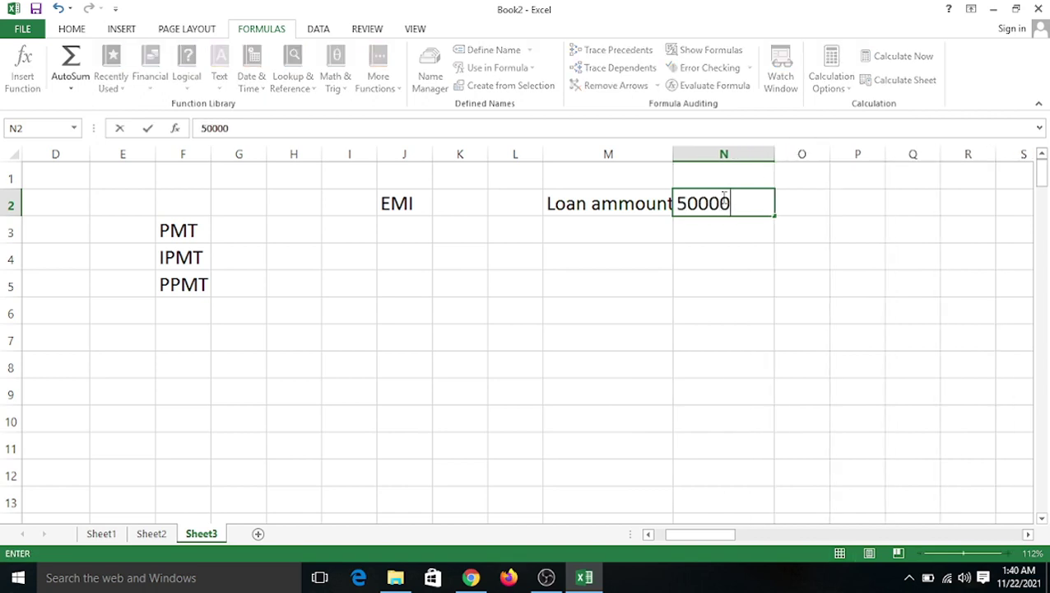
click(581, 227)
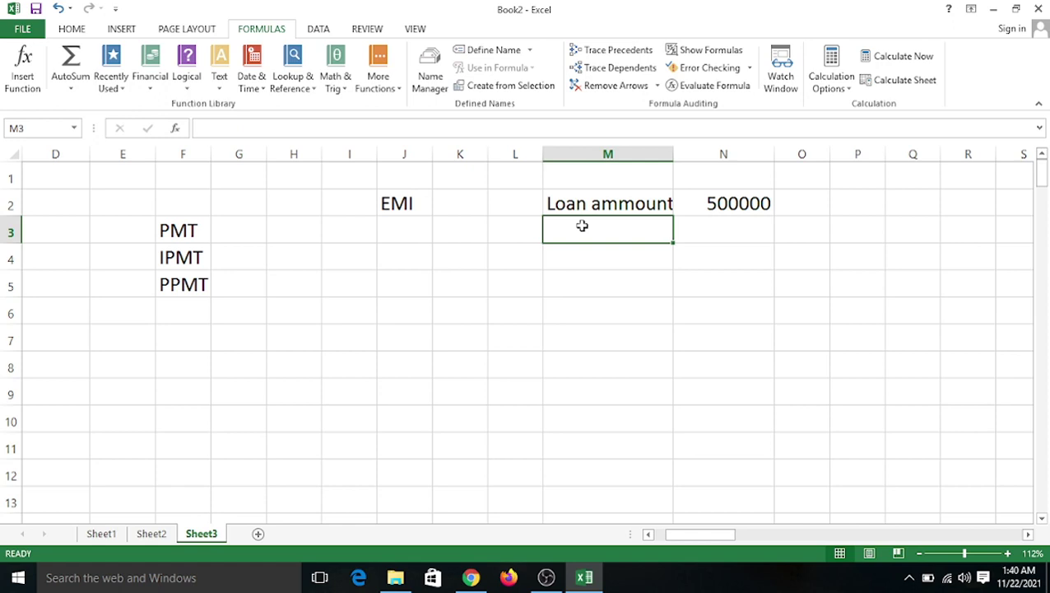
Widen column M and enter "intrest rate" in cell M3, 9% in N3 and "per" in O3
drag(673, 156, 689, 156)
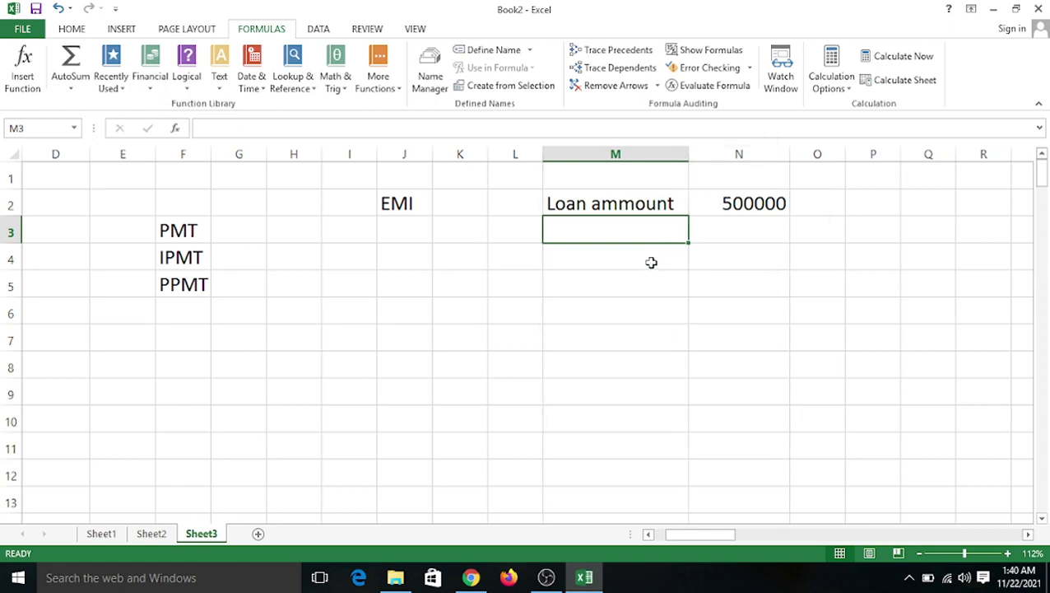
text(in)
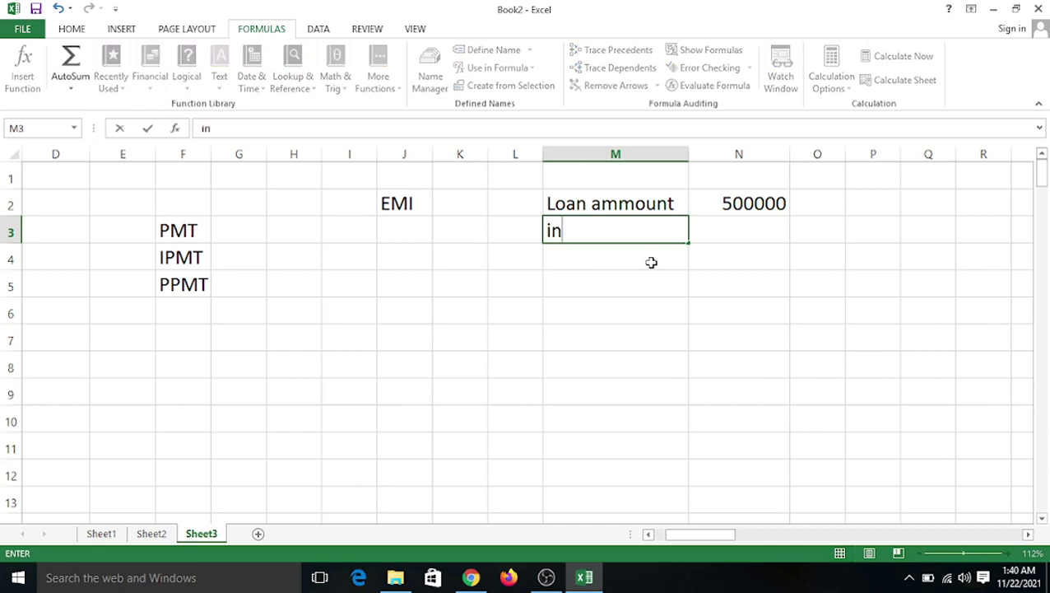
text(trest rate)
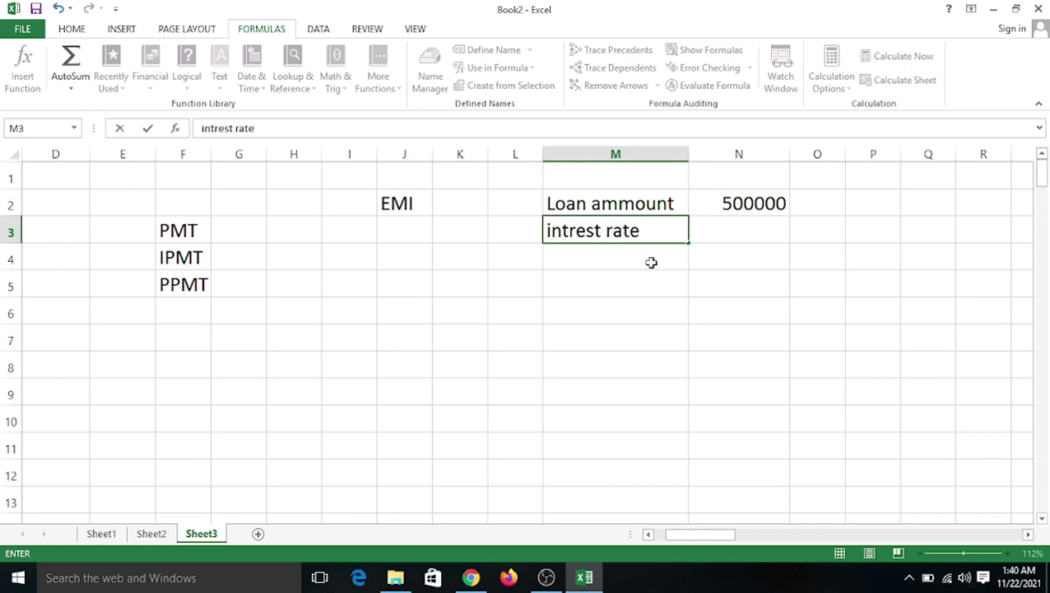
key(Tab)
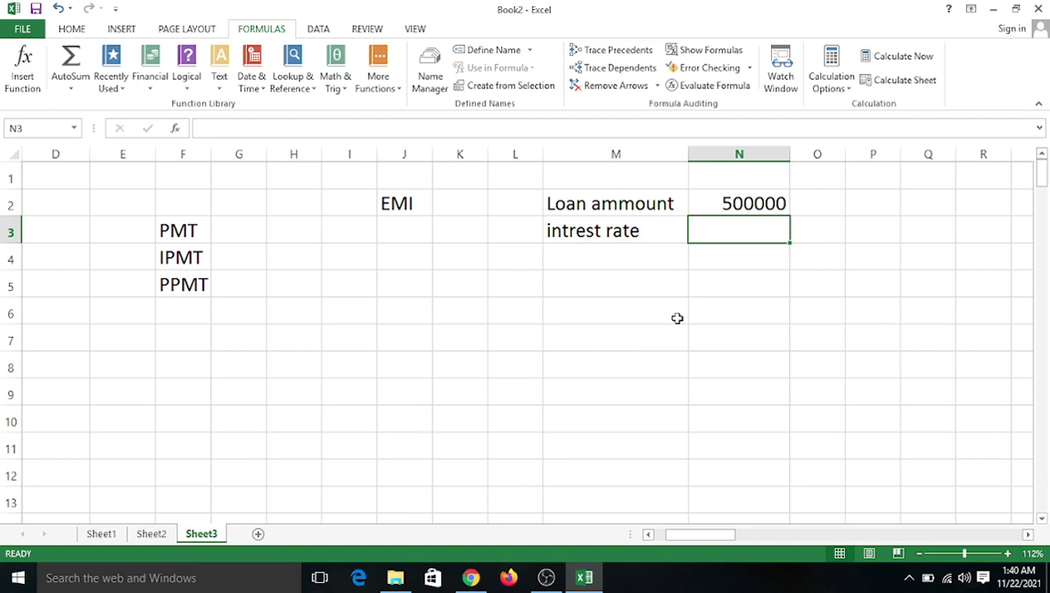
text(9)
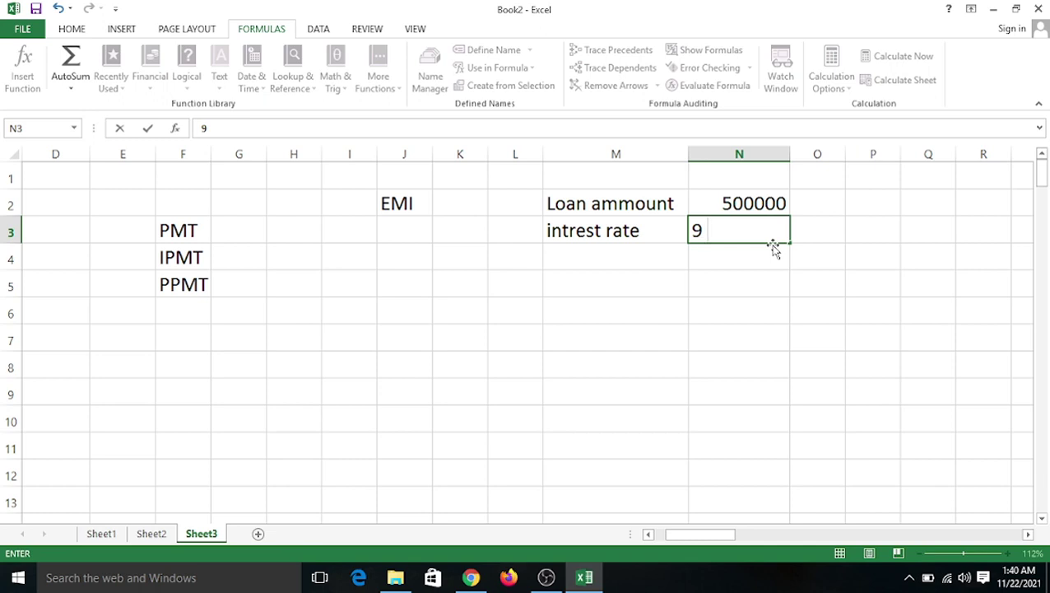
text(%)
key(Tab)
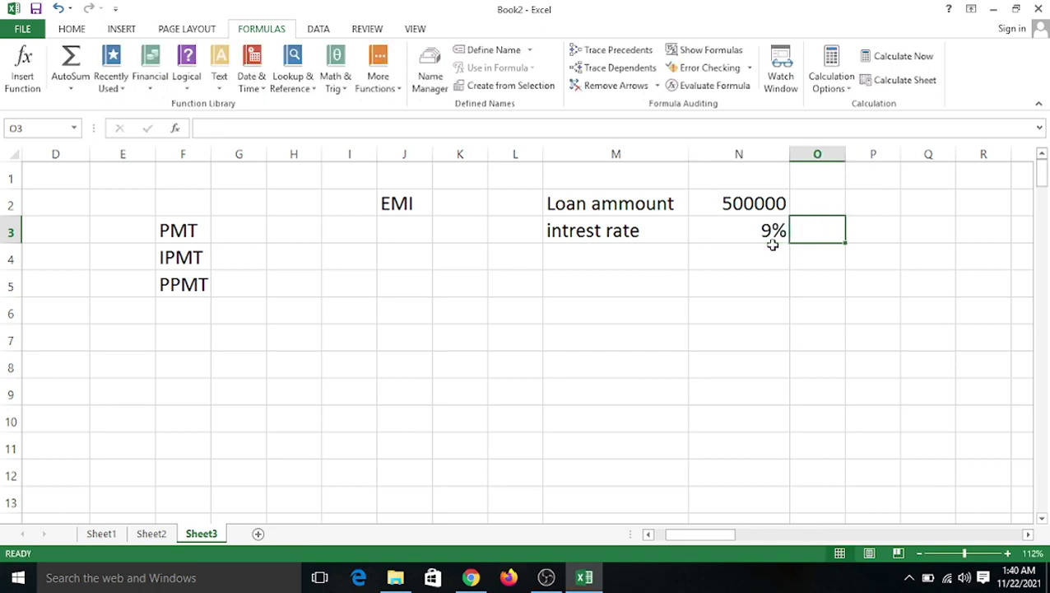
text(per)
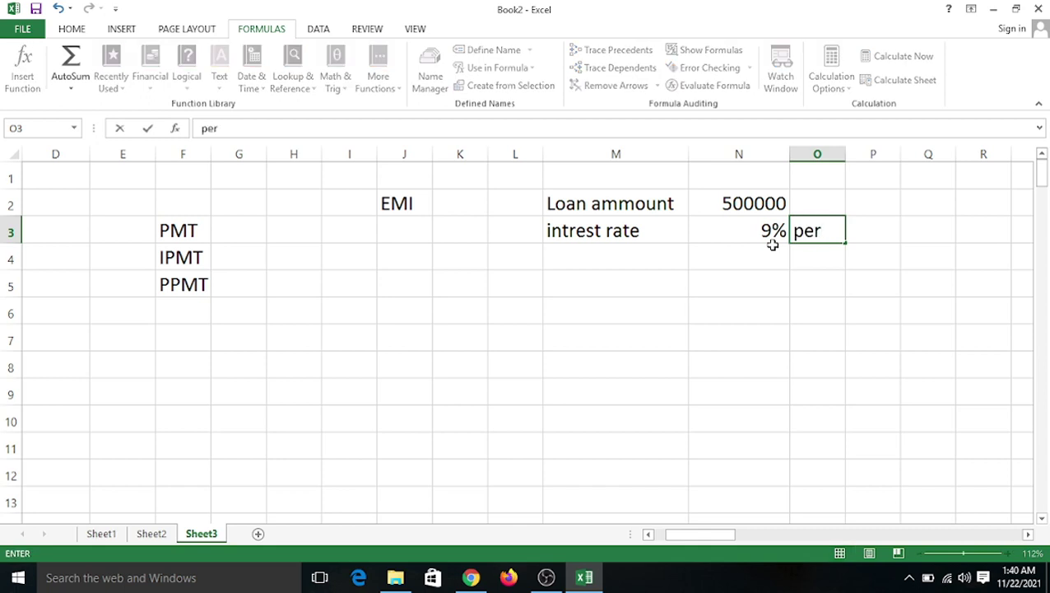
Enter the label "time" in cell M4 and the value 5 in cell N4
click(582, 251)
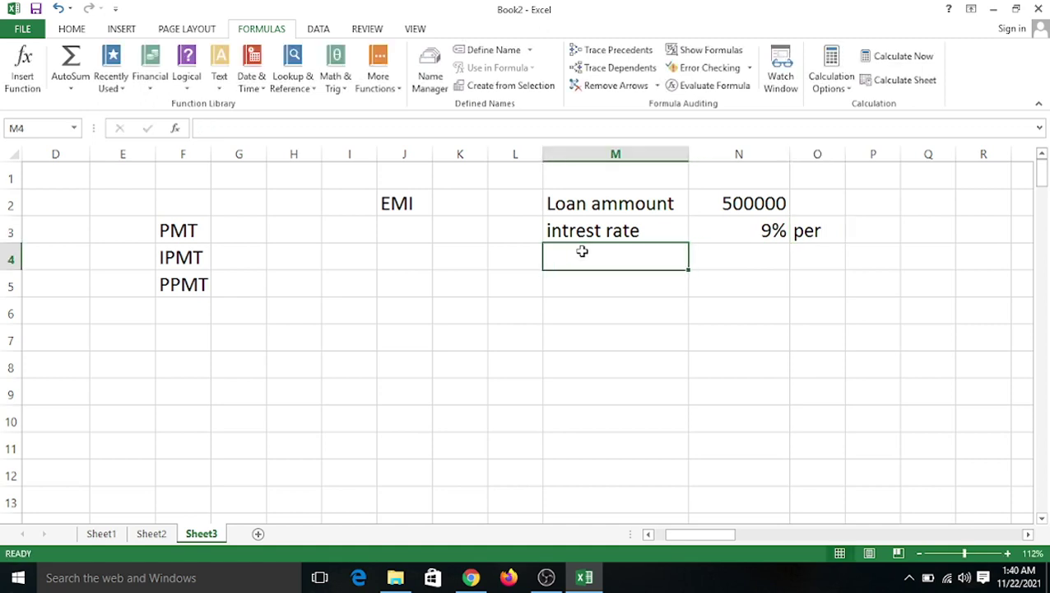
text(time)
key(Tab)
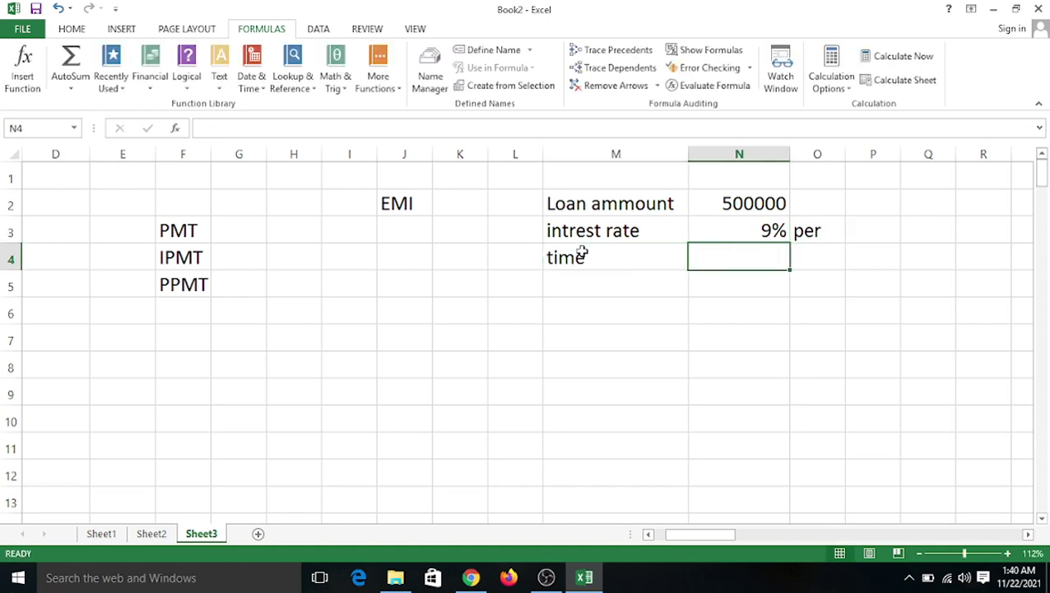
text(5)
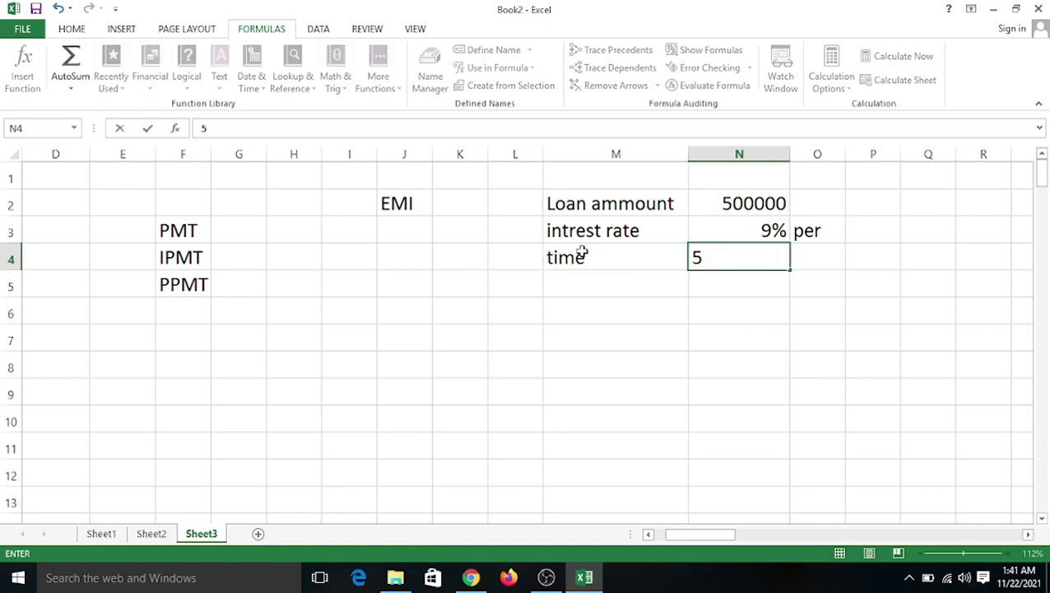
click(552, 357)
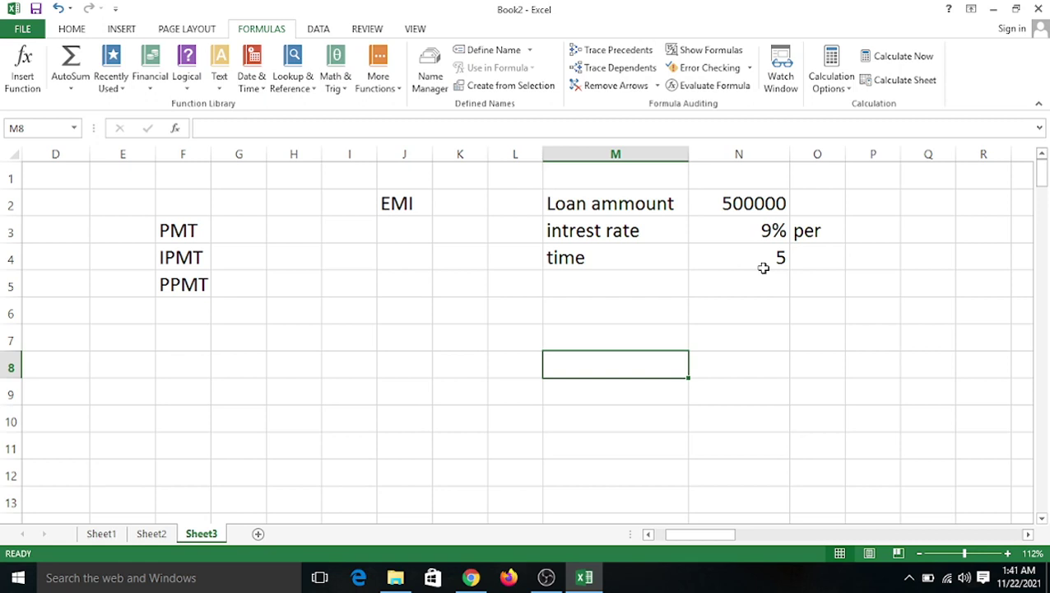
Start a PMT formula in cell M6 and magnify the screen to 200% to show its argument hint
click(197, 249)
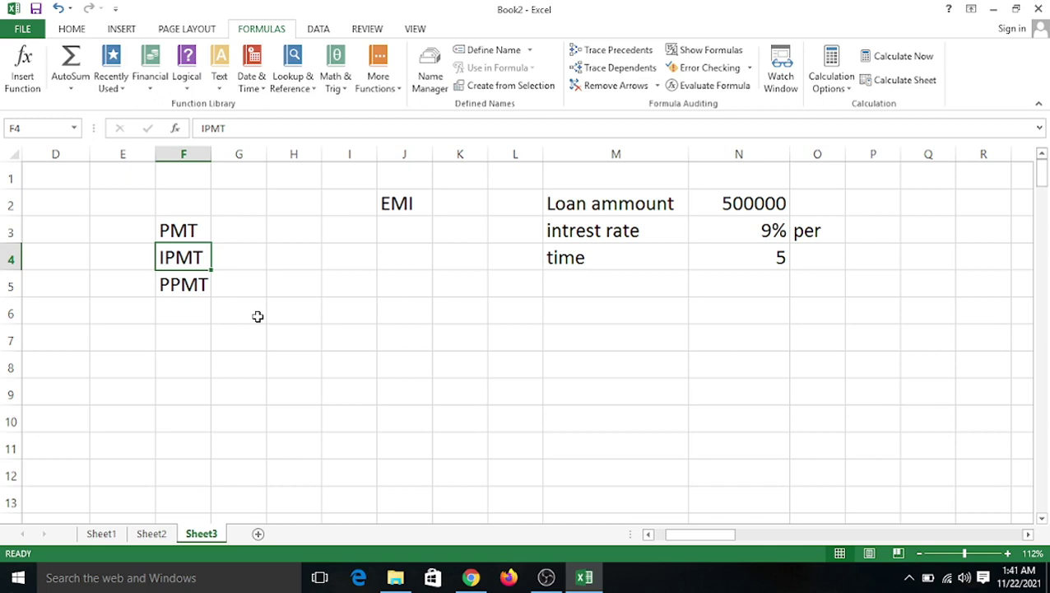
click(577, 310)
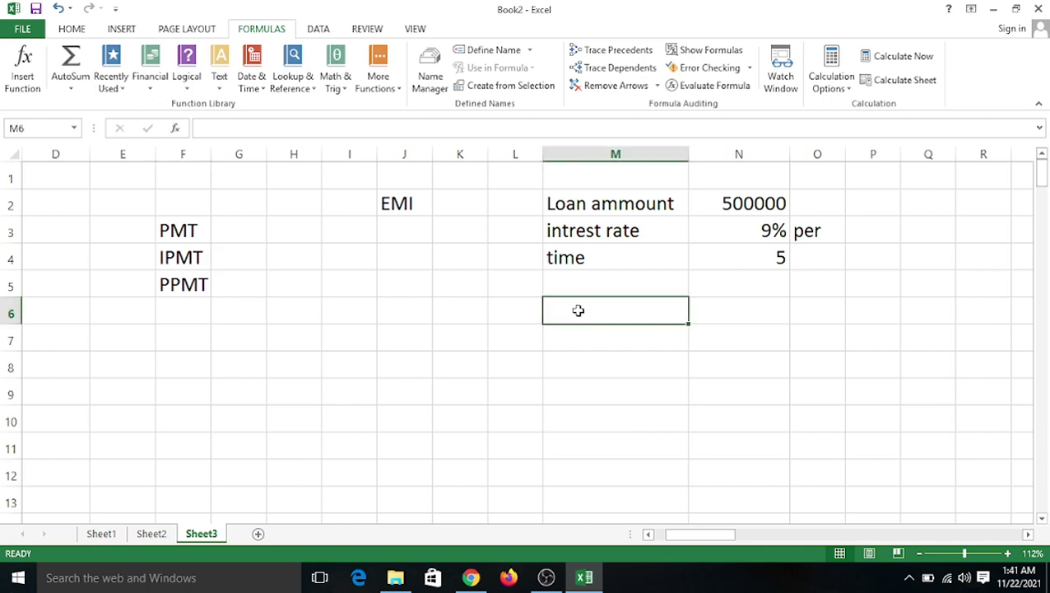
text(=)
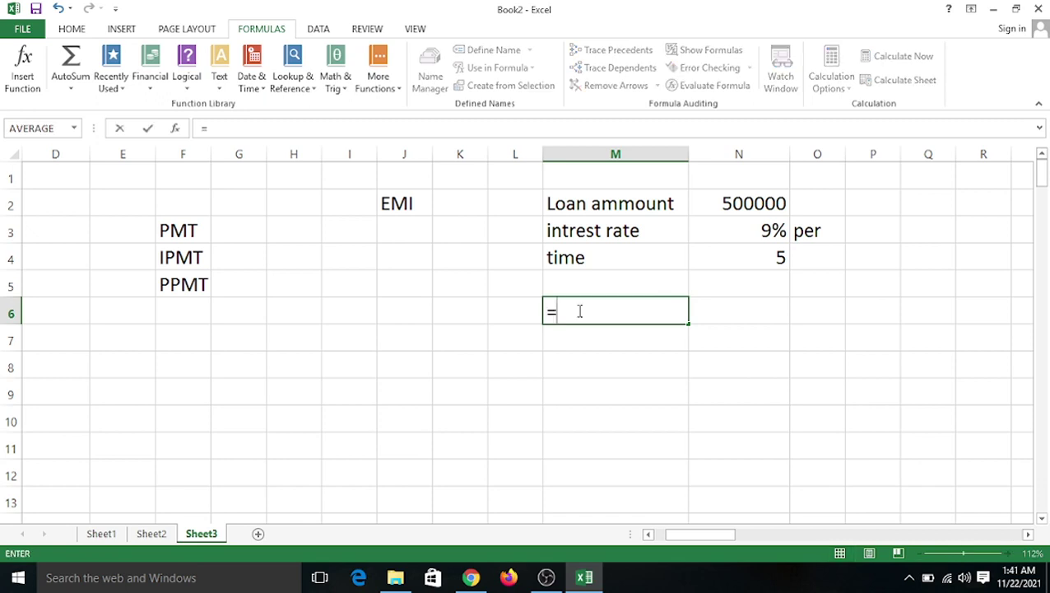
text(pmt)
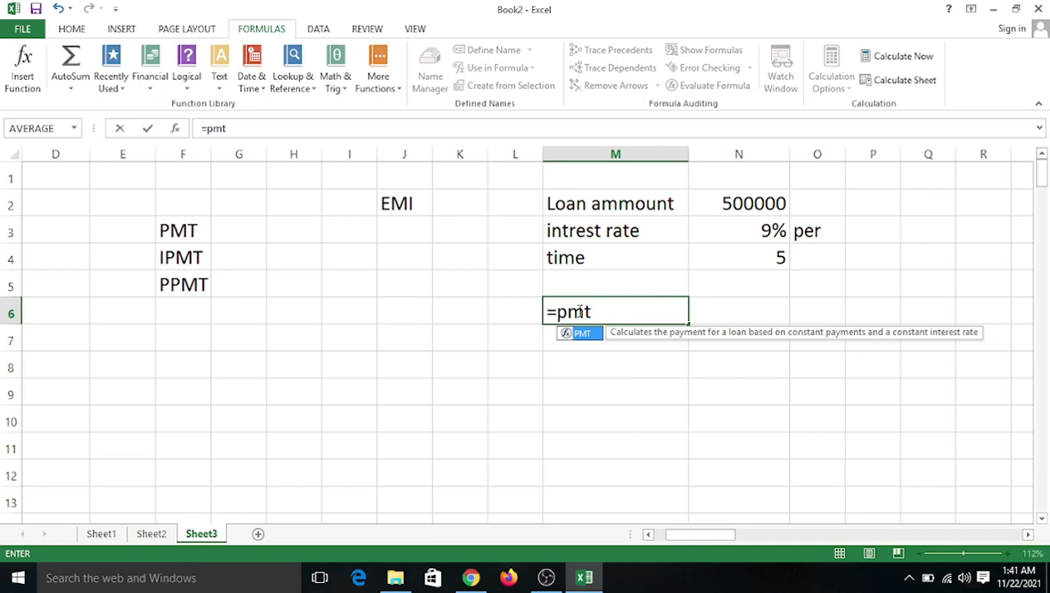
text(()
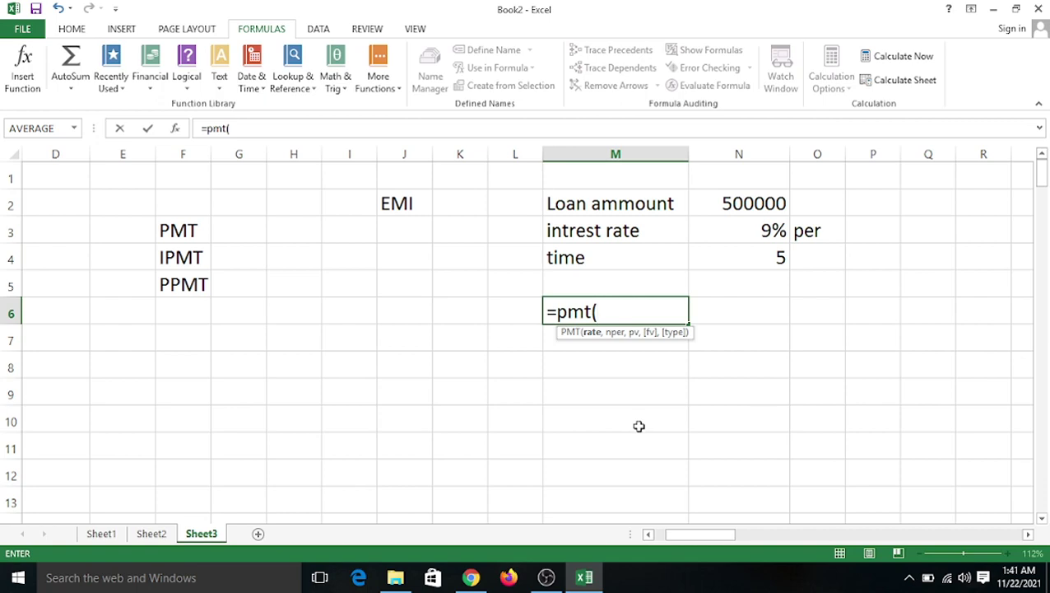
key(super+plus)
key(super+plus)
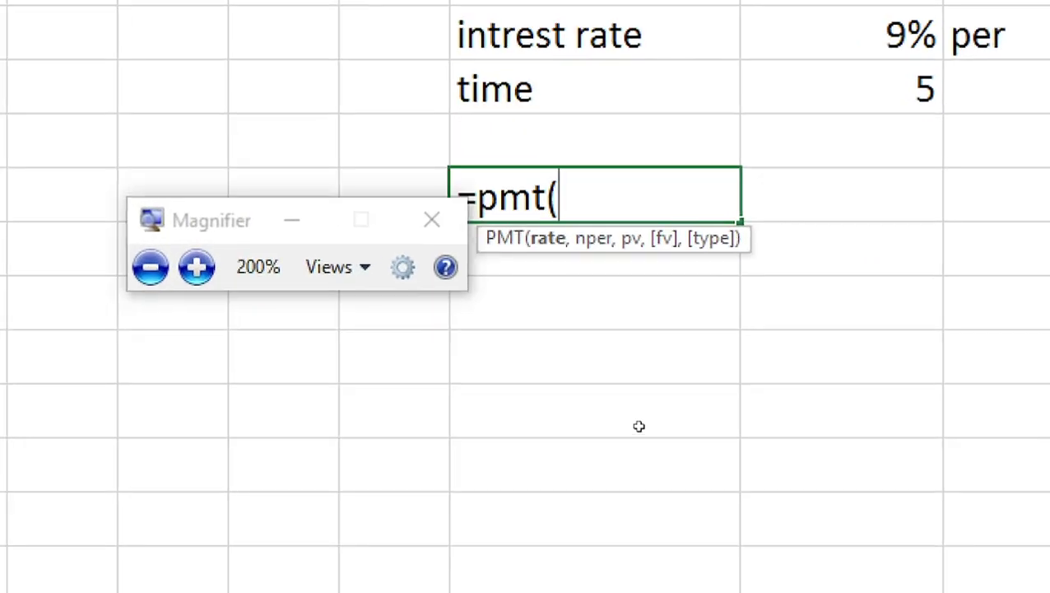
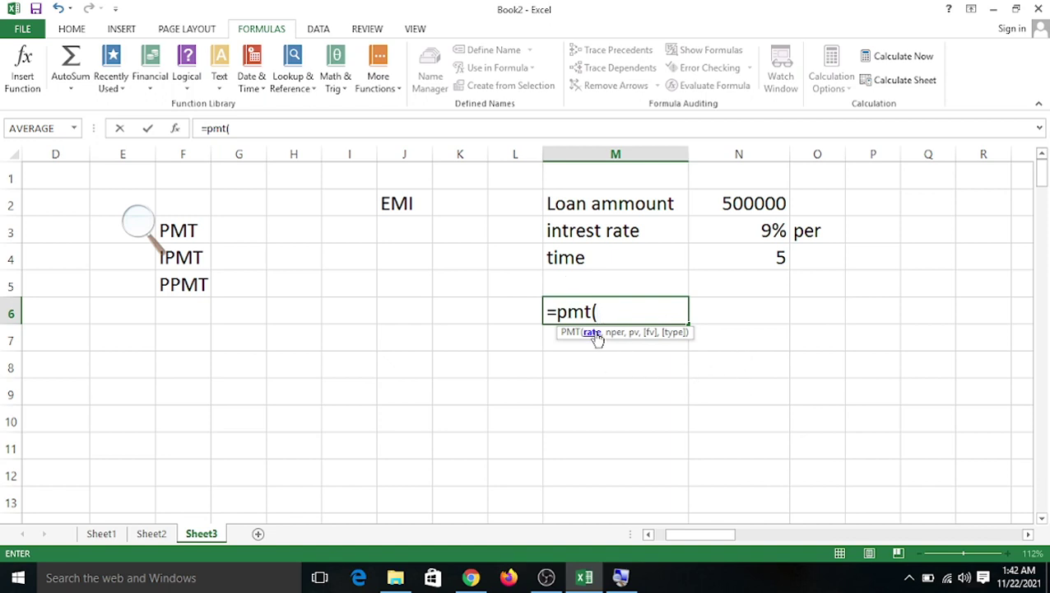
Complete the formula in M6 as =PMT(N3/12,N4*12,N2), using the monthly rate, number of months and loan amount
click(767, 238)
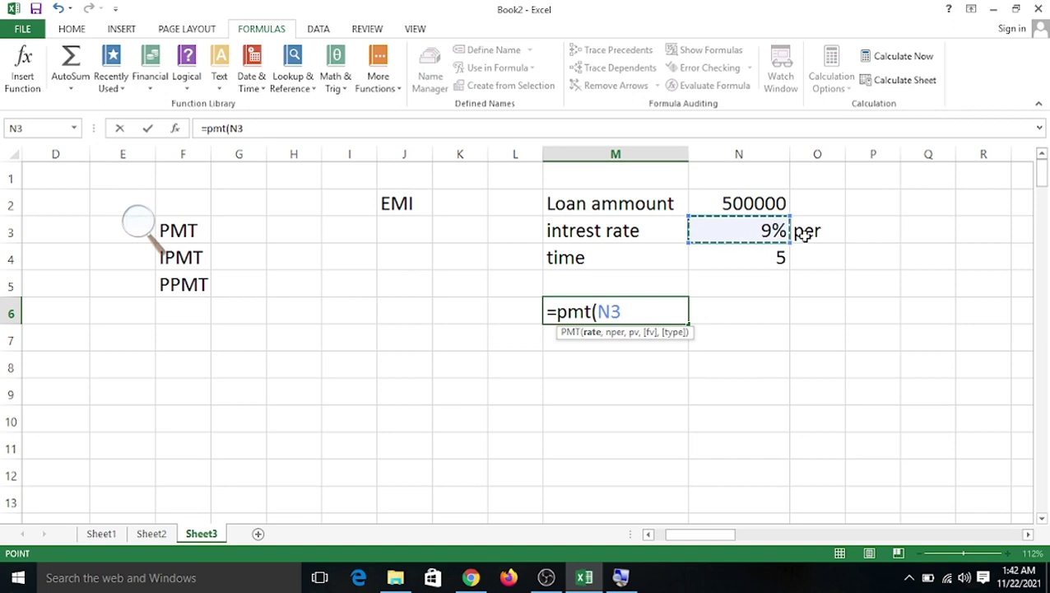
text(/12)
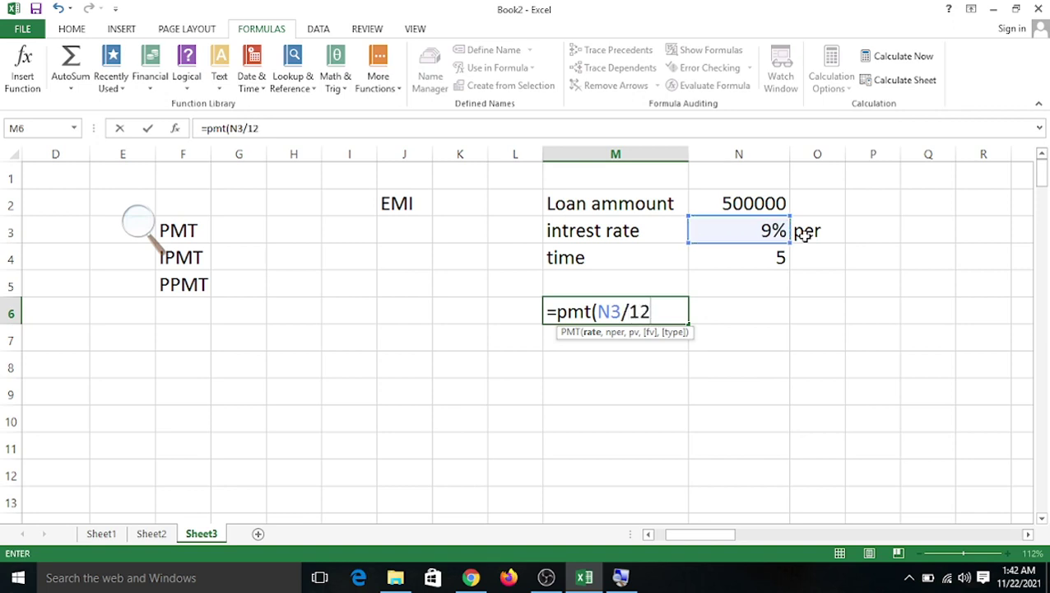
text(,)
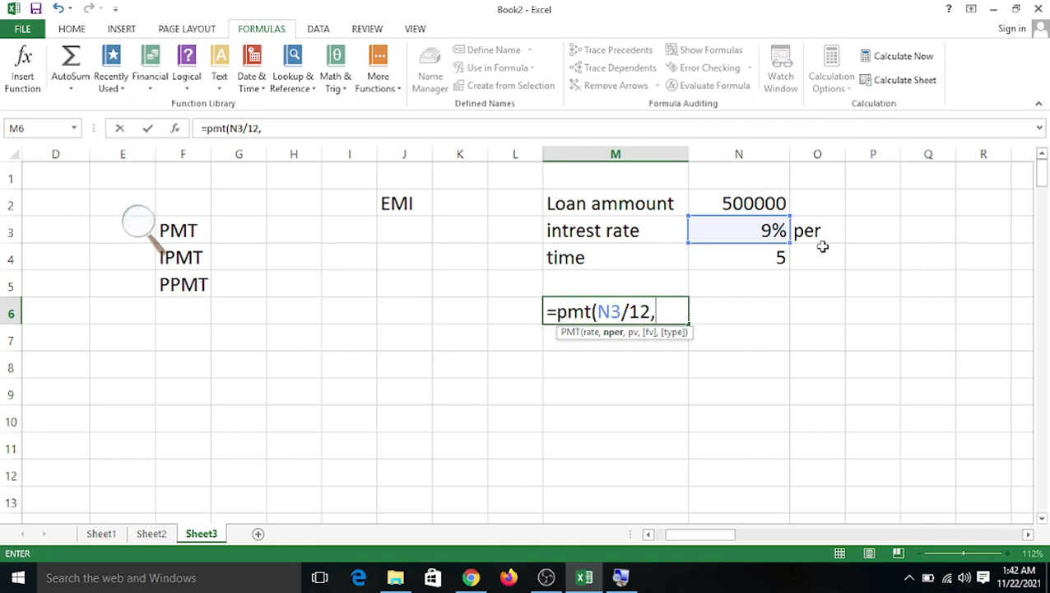
click(719, 256)
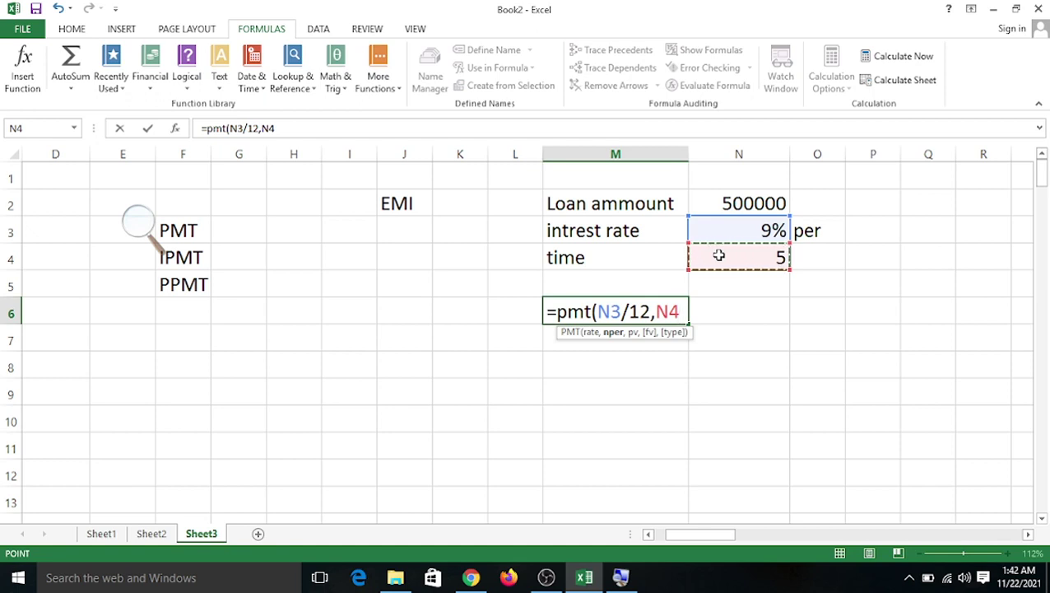
text(*)
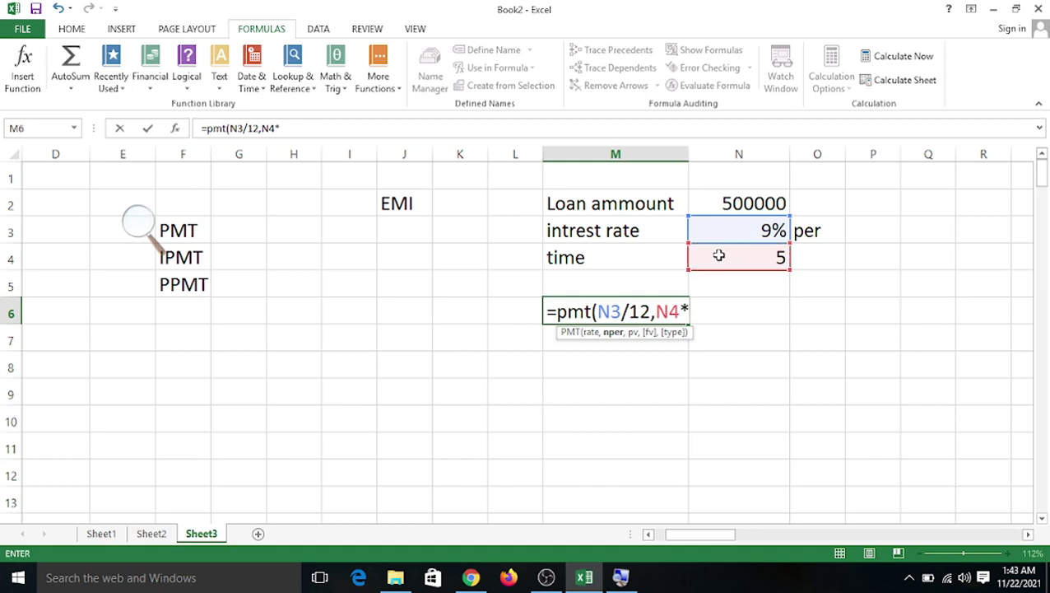
text(12,)
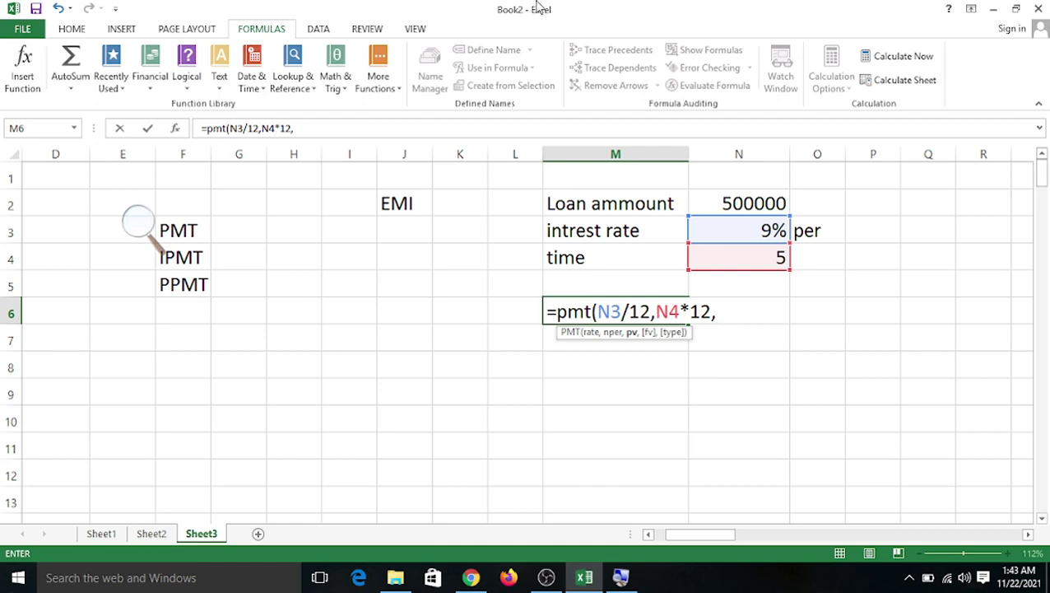
click(752, 206)
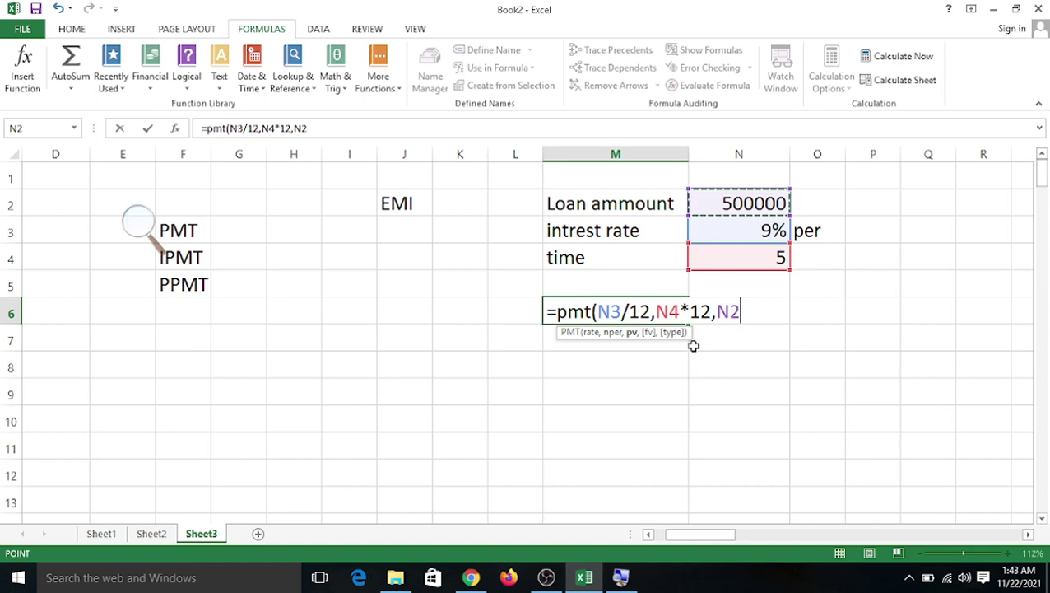
text())
key(Return)
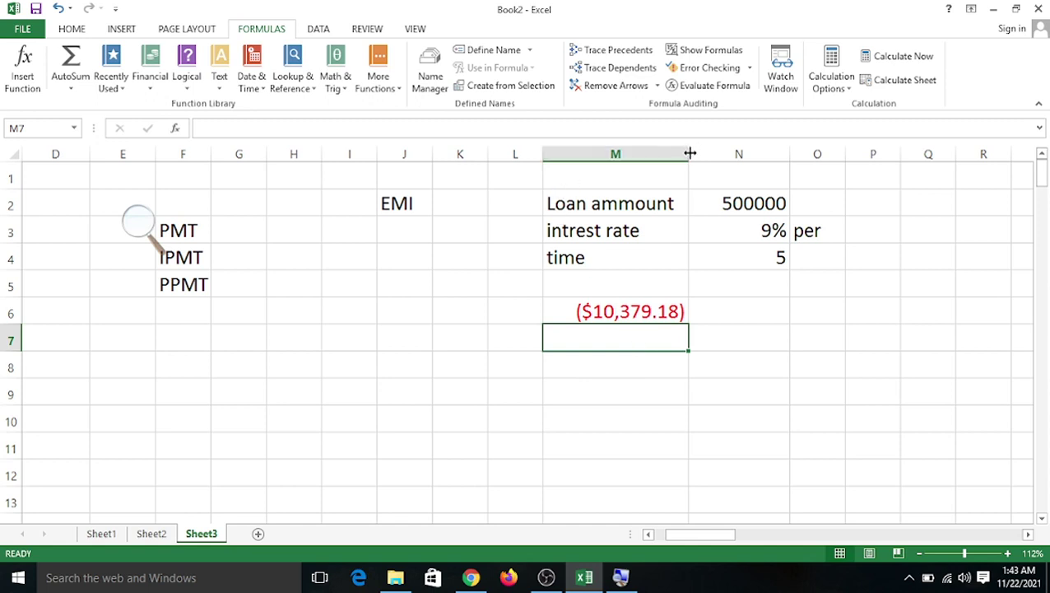
Widen column M and narrow column L, and review the arguments of the PMT formula in M6
drag(689, 152, 706, 152)
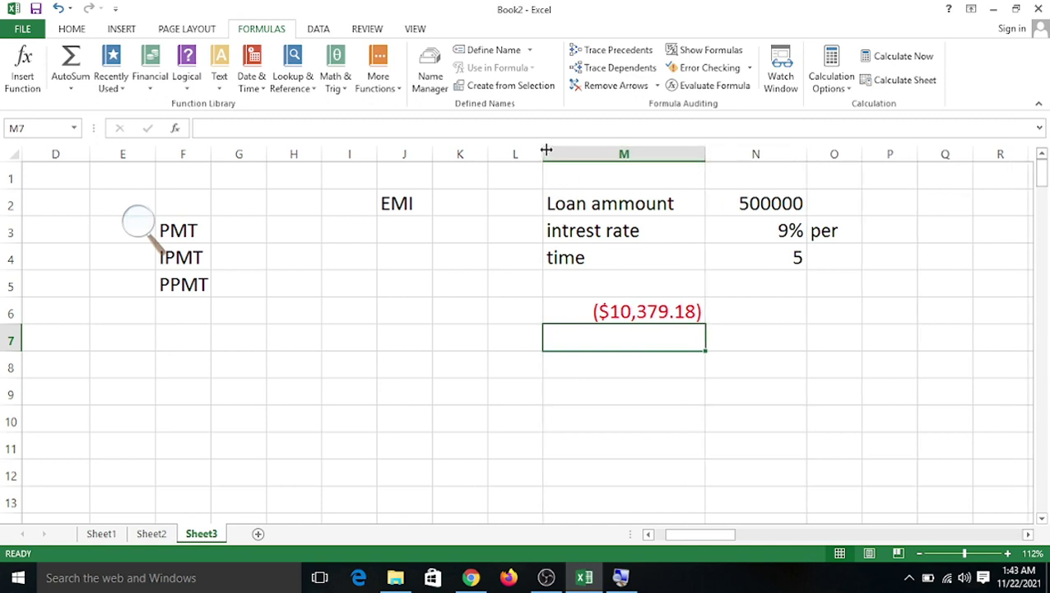
drag(543, 150, 534, 149)
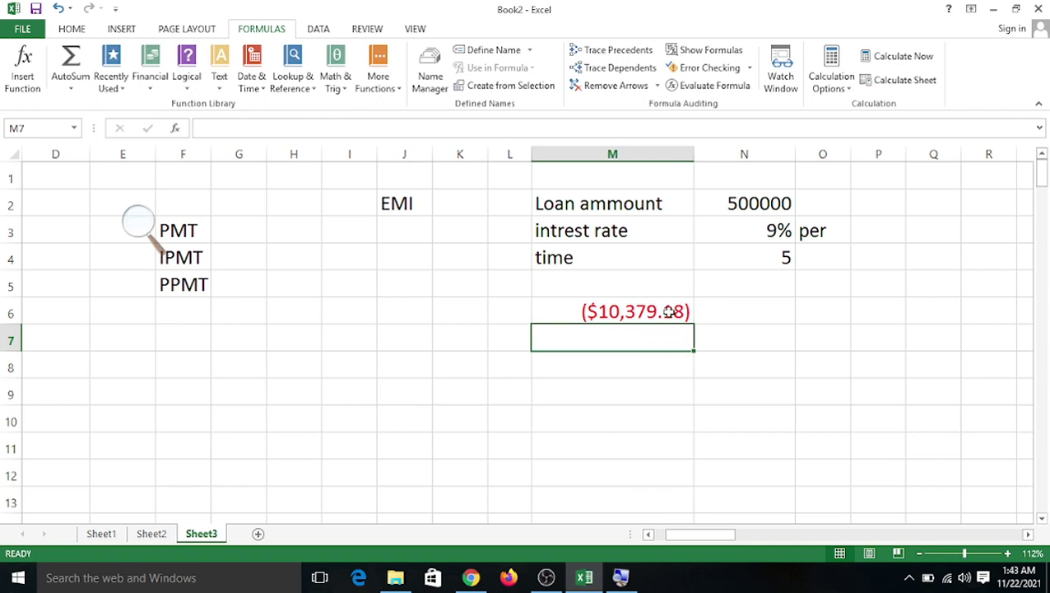
click(605, 310)
double_click(605, 309)
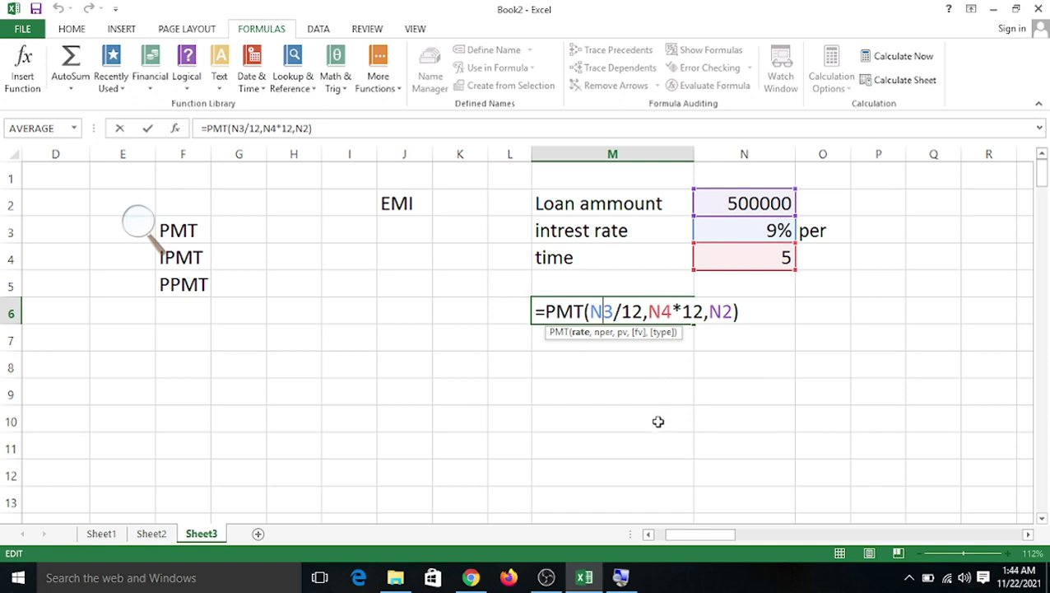
click(776, 370)
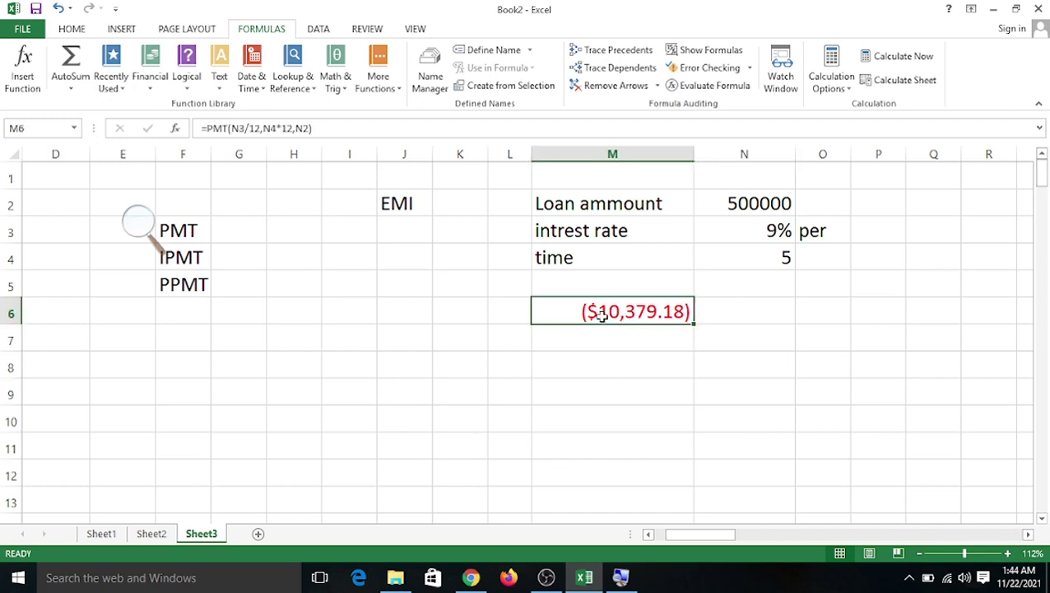
Browse the currency symbols available in the Currency number format for the payment in M6, leaving the format unapplied
click(609, 313)
click(62, 30)
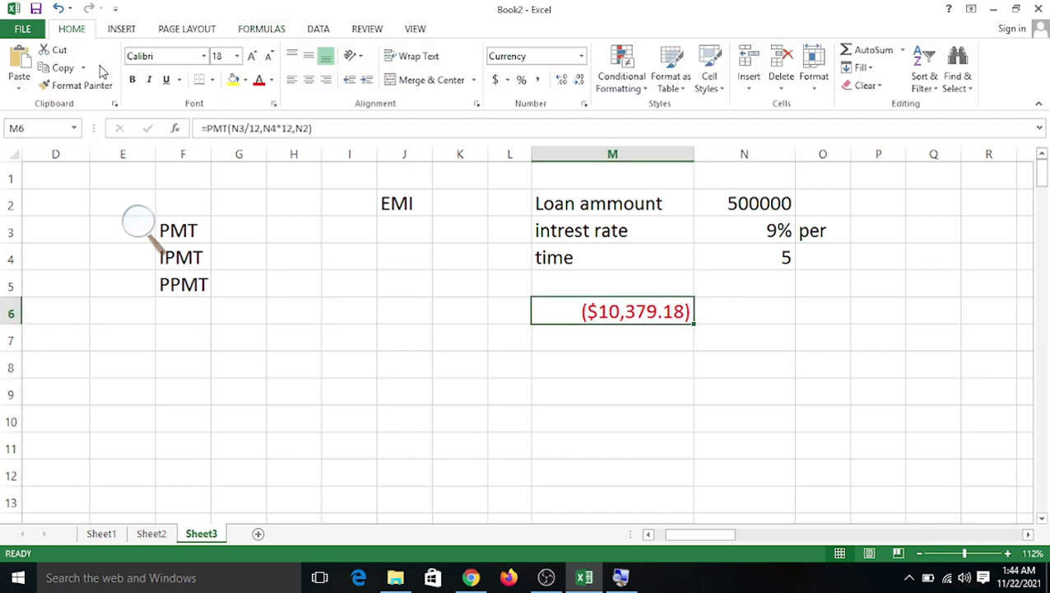
click(509, 80)
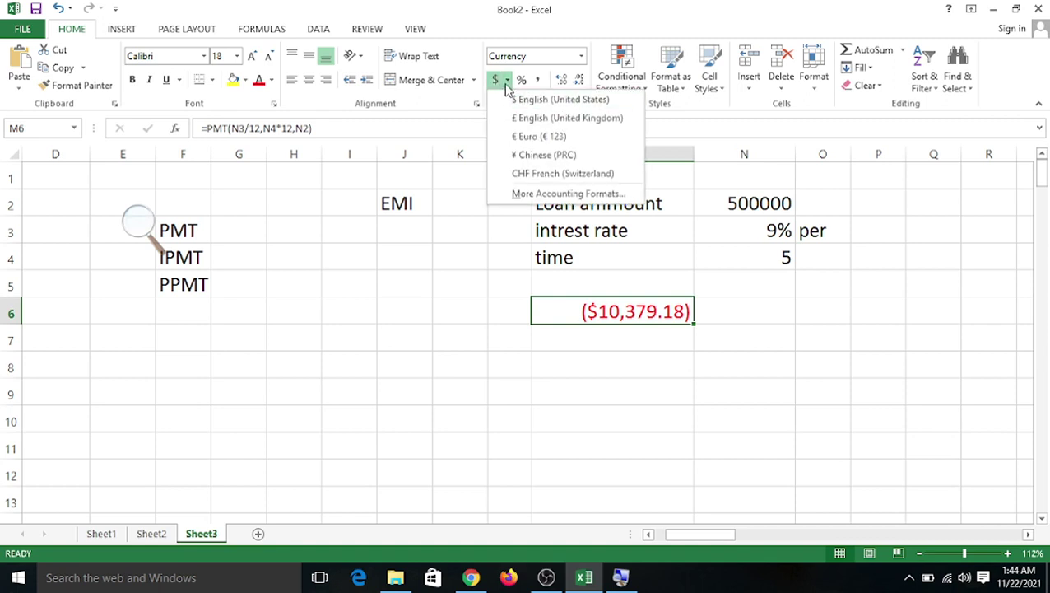
click(558, 194)
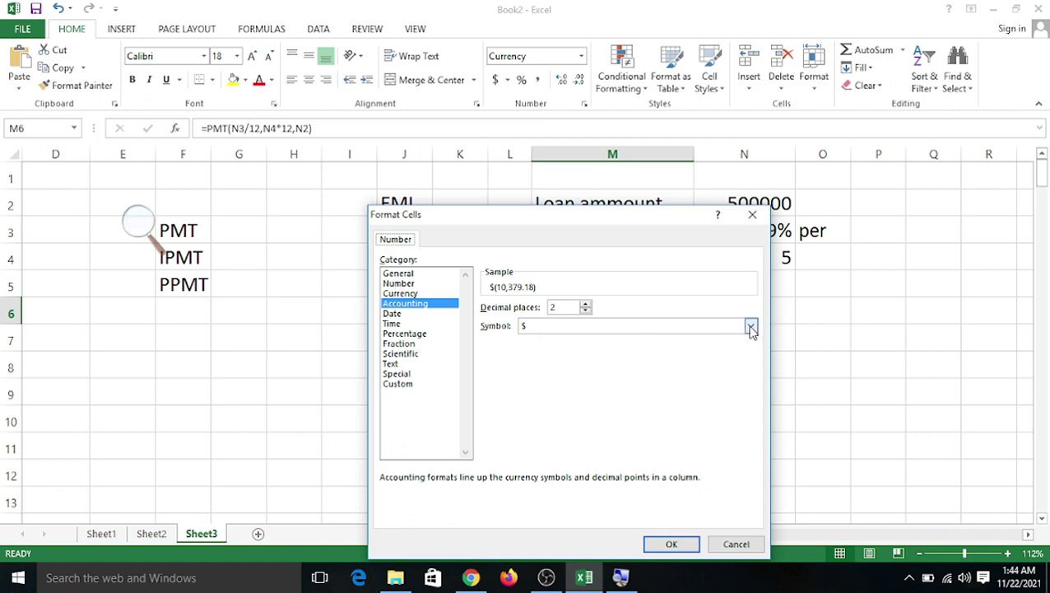
click(411, 295)
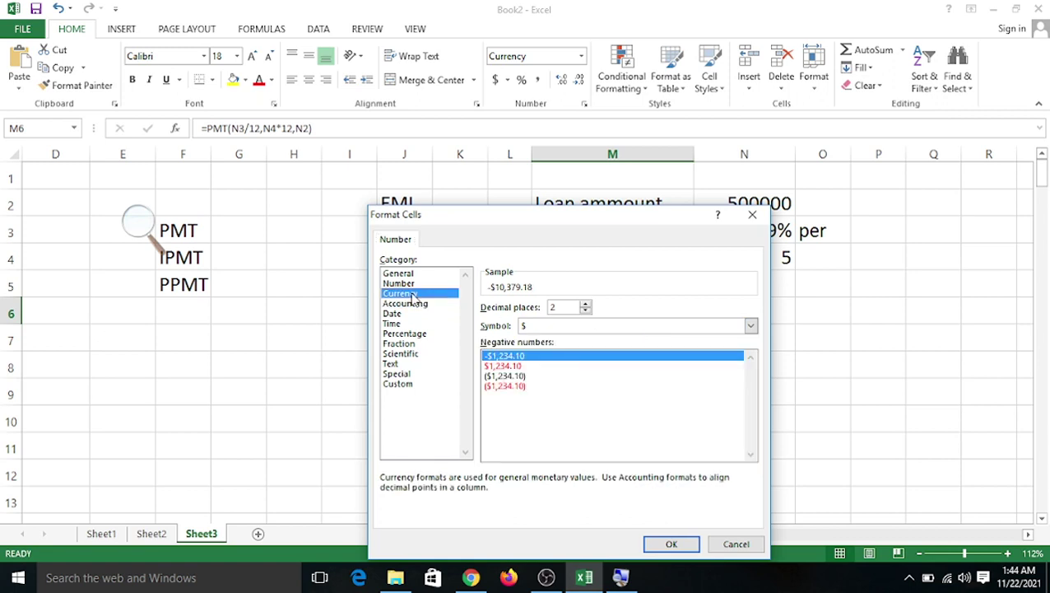
click(750, 326)
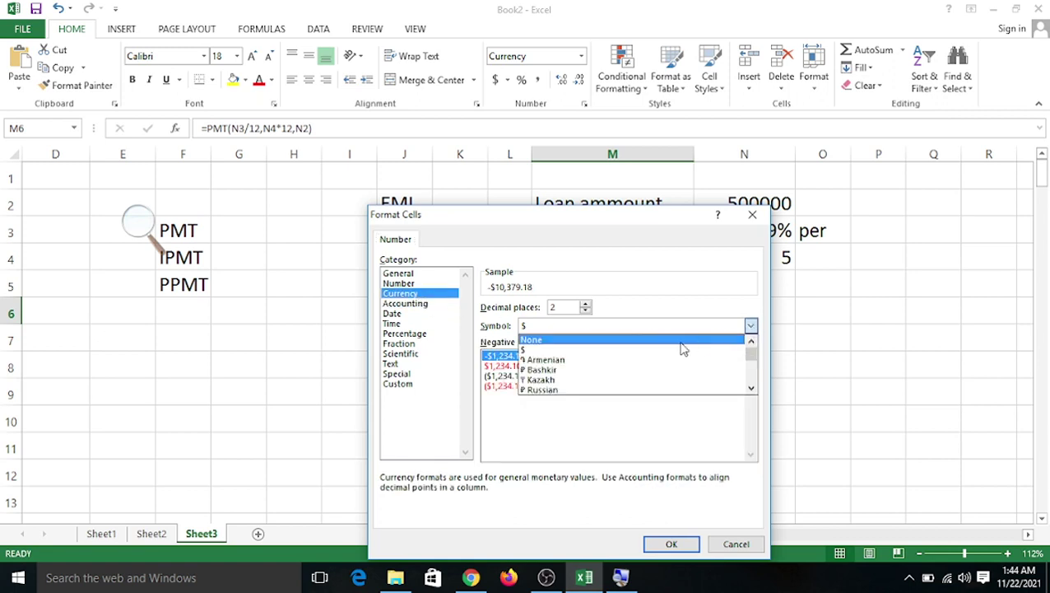
scroll(568, 370, down, 4)
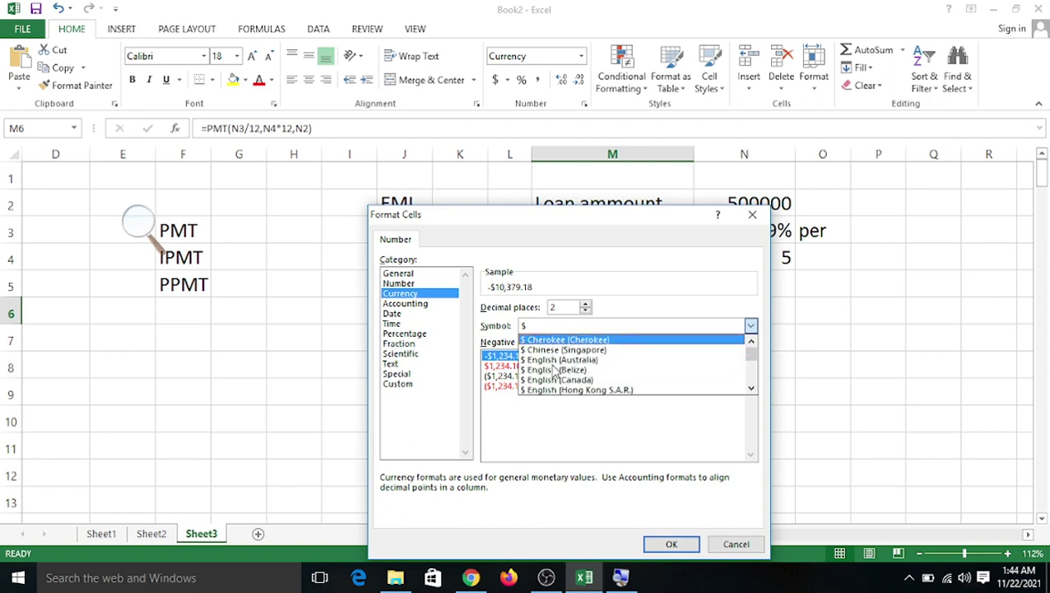
scroll(556, 372, down, 1)
scroll(556, 372, up, 2)
scroll(555, 371, down, 3)
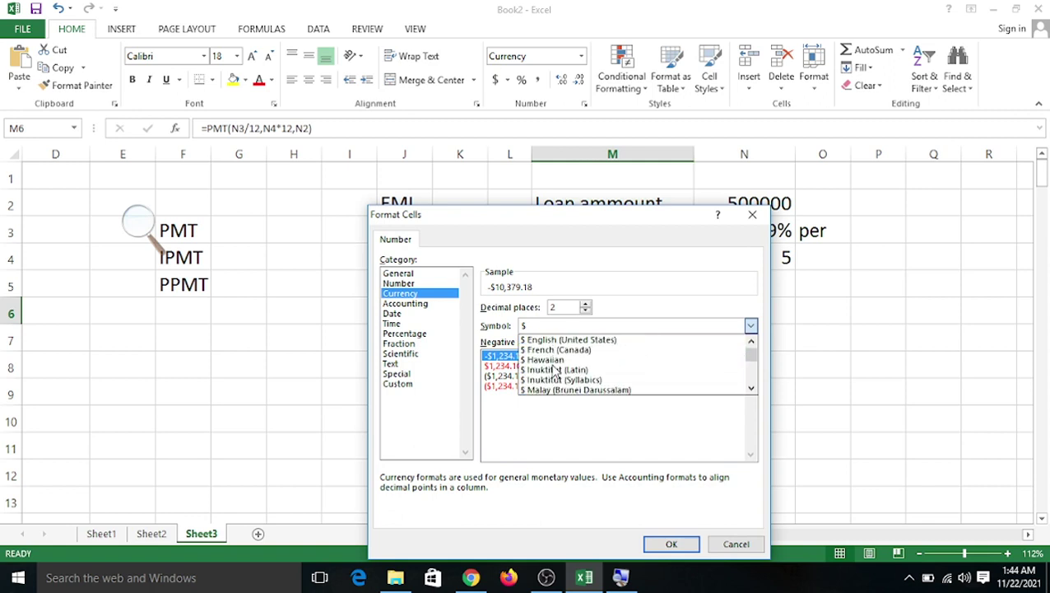
scroll(556, 372, down, 2)
scroll(554, 379, up, 2)
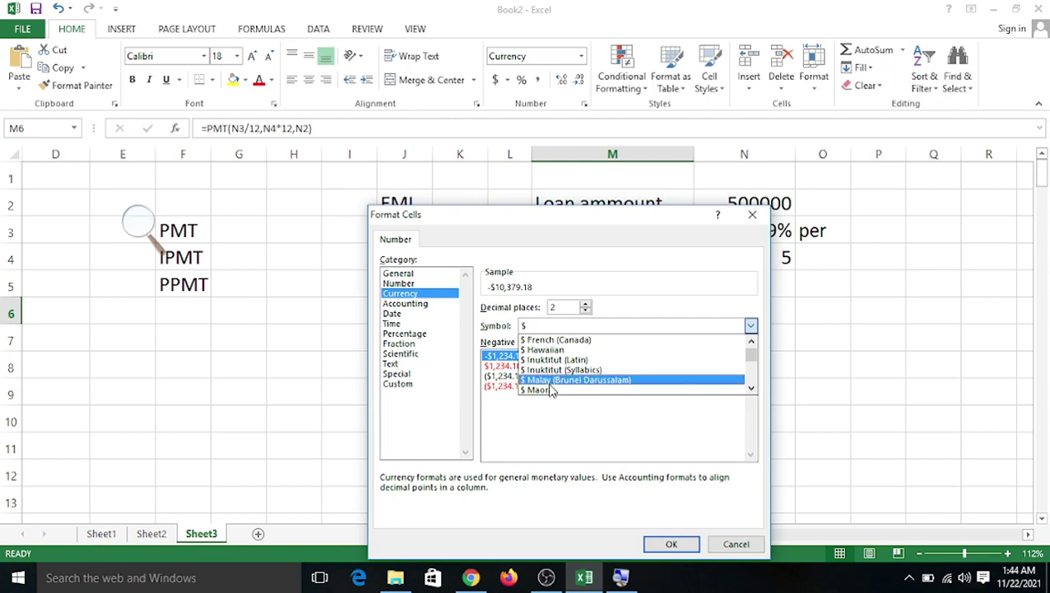
scroll(553, 389, up, 1)
scroll(558, 387, down, 3)
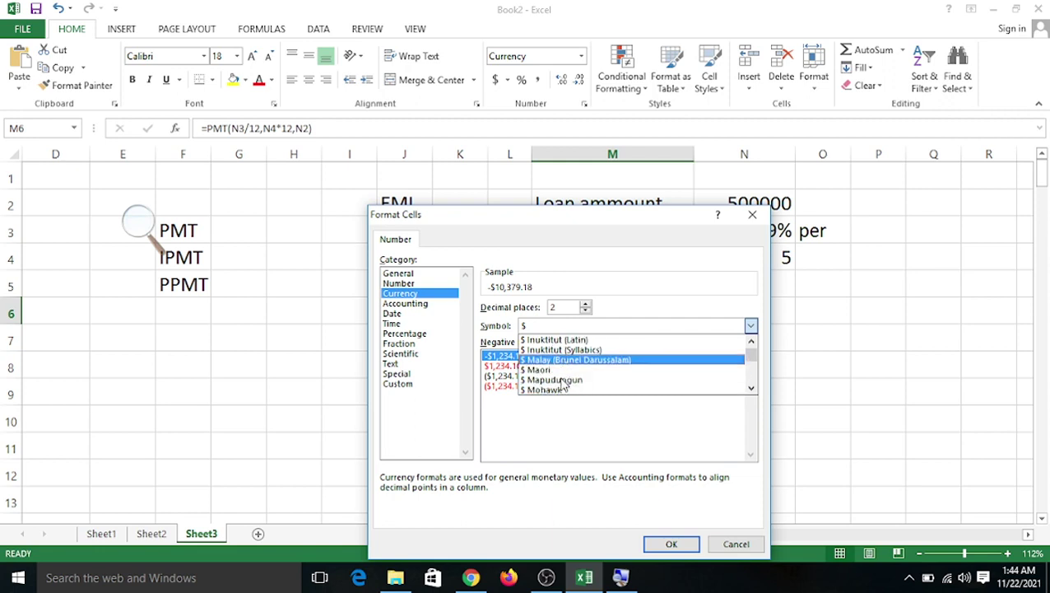
scroll(562, 385, down, 10)
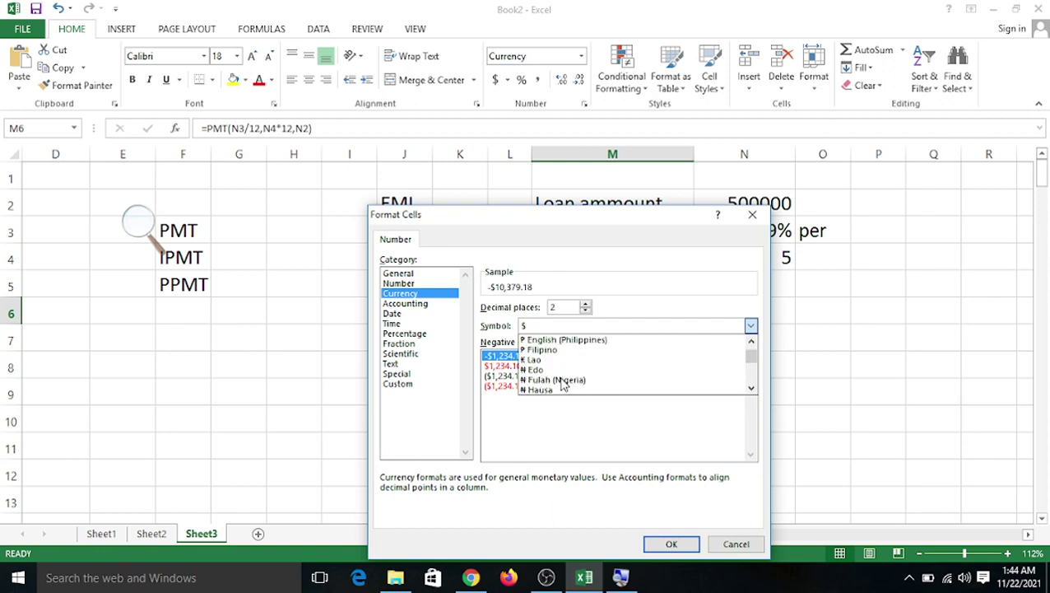
scroll(563, 383, down, 6)
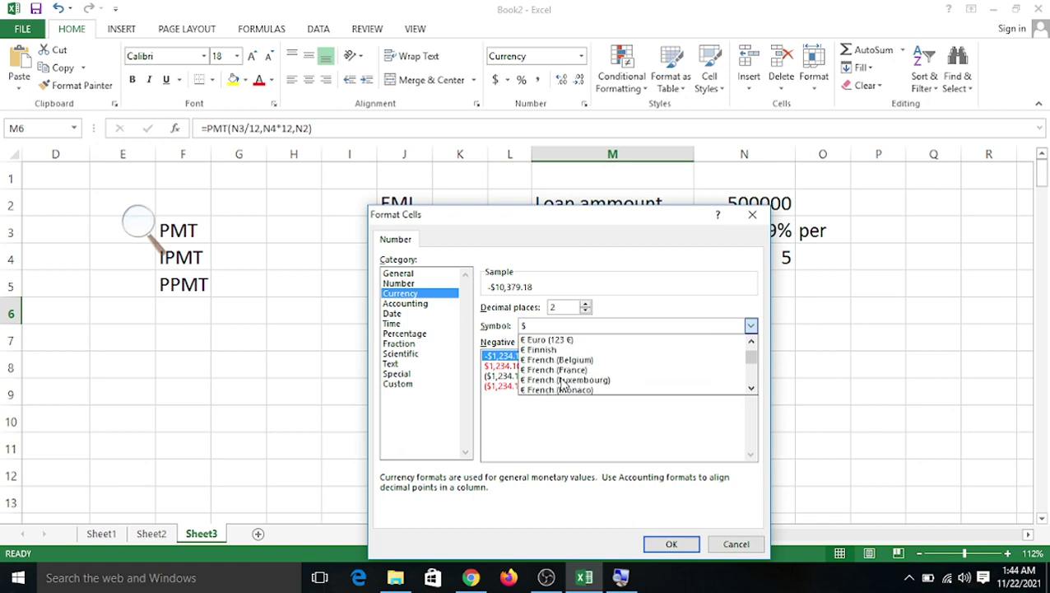
scroll(565, 385, down, 1)
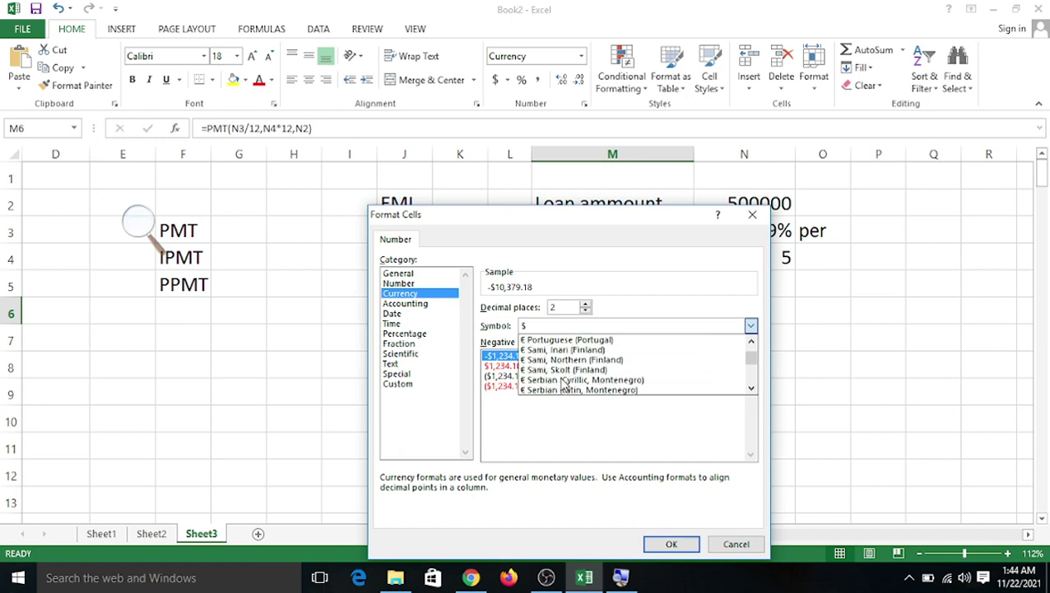
scroll(564, 385, up, 1)
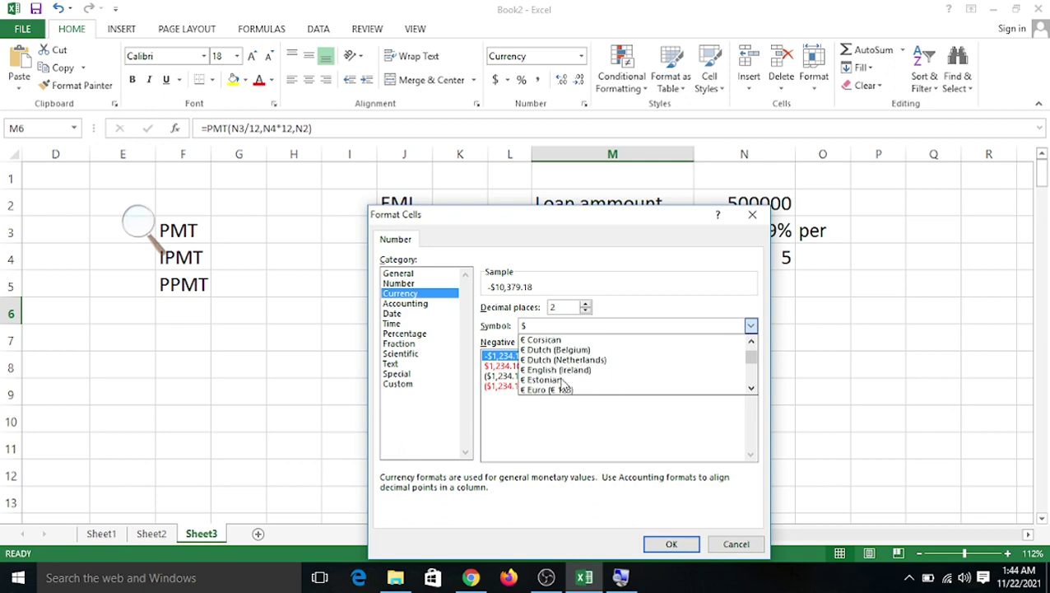
scroll(564, 386, up, 10)
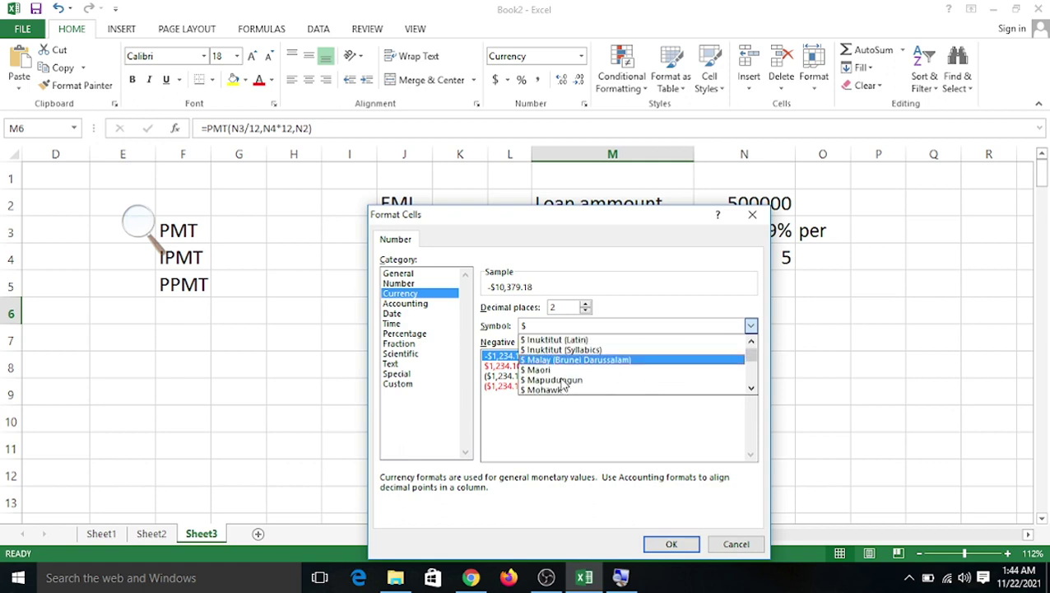
scroll(564, 387, up, 5)
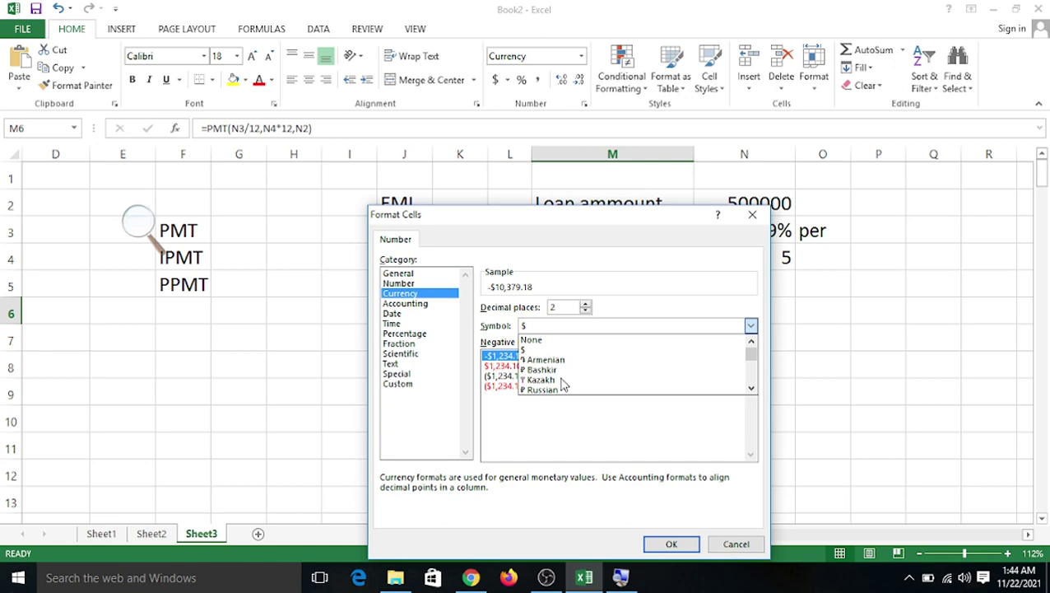
click(738, 544)
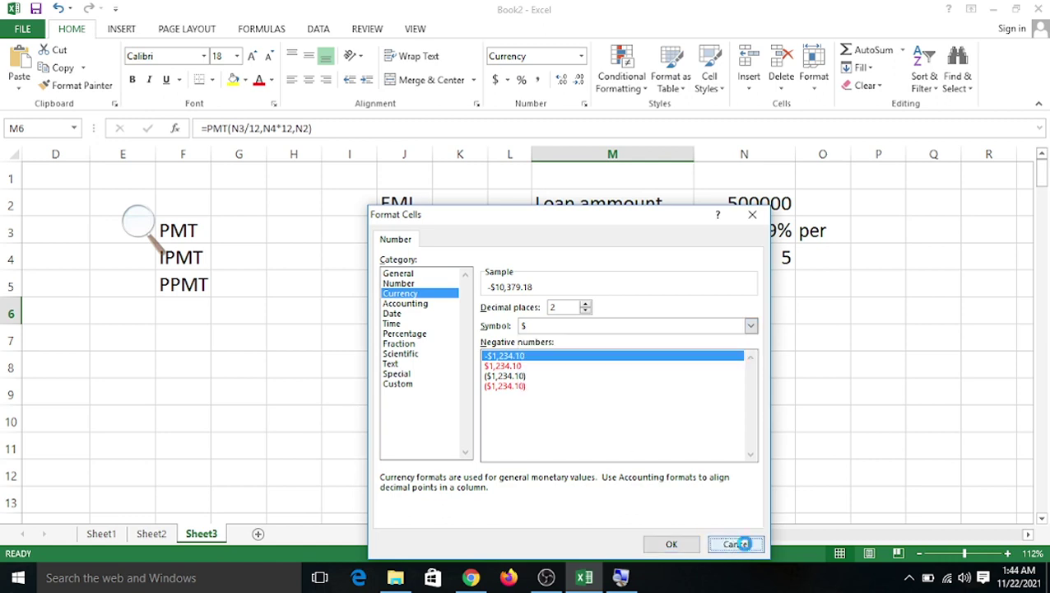
click(738, 544)
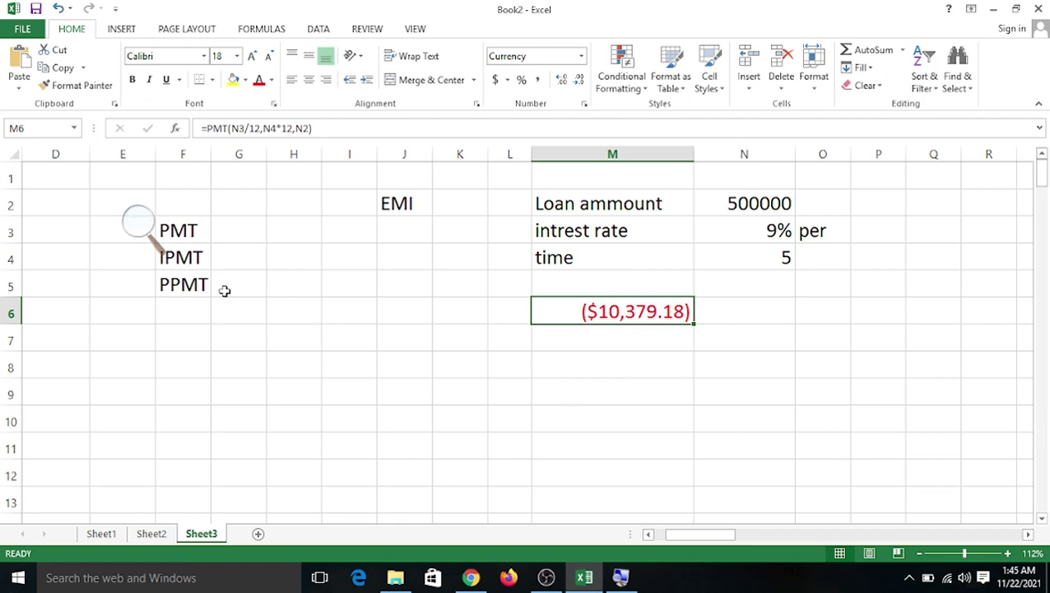
Enter =IPMT(N3/12,1,N4*12,N2) in cell G4 to calculate the interest portion of the first monthly payment
click(354, 342)
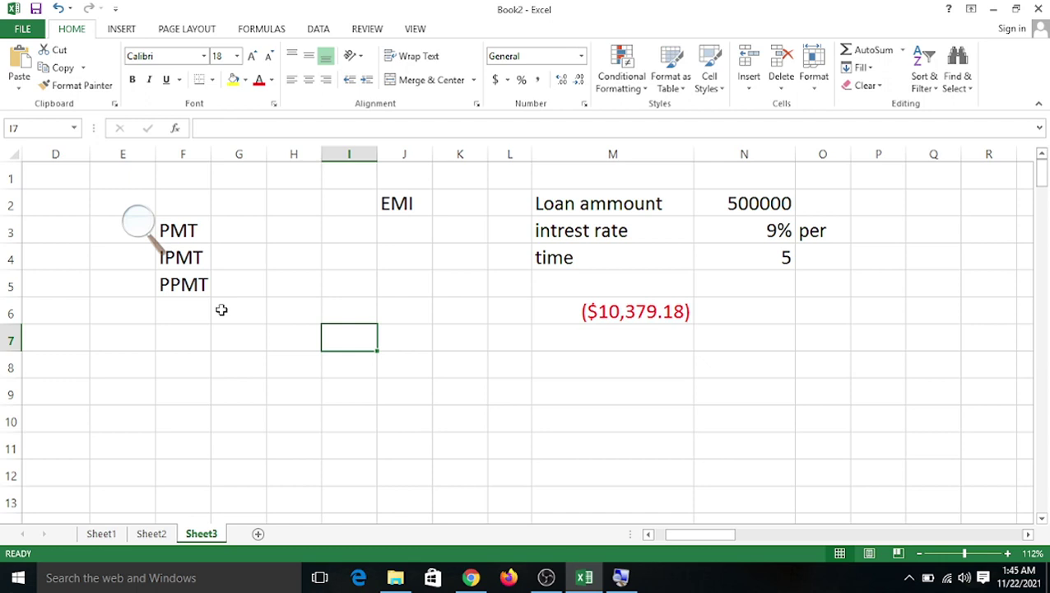
click(241, 257)
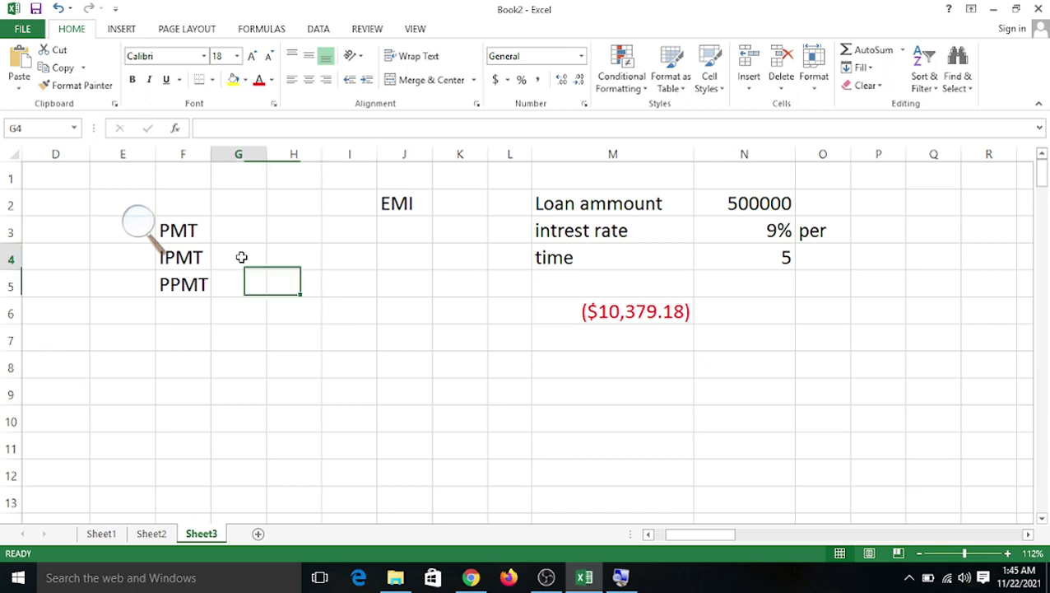
text(=ip)
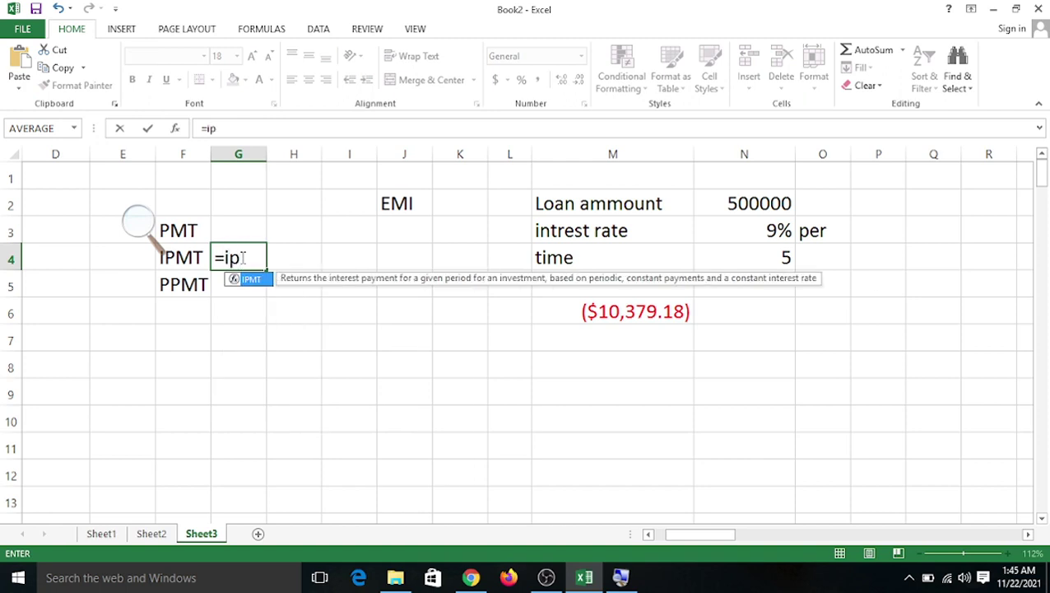
text(mt()
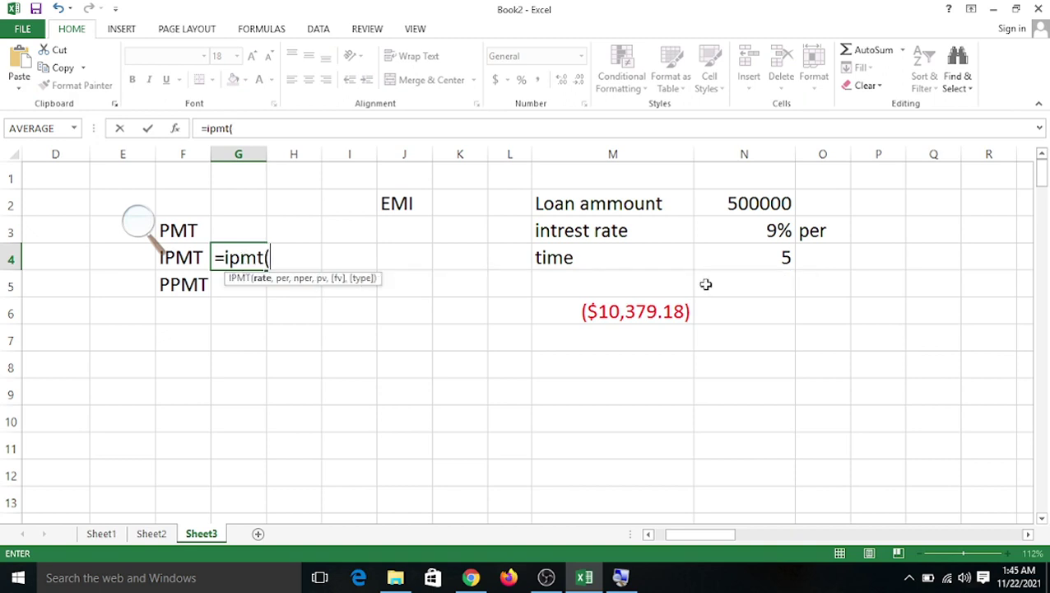
click(758, 230)
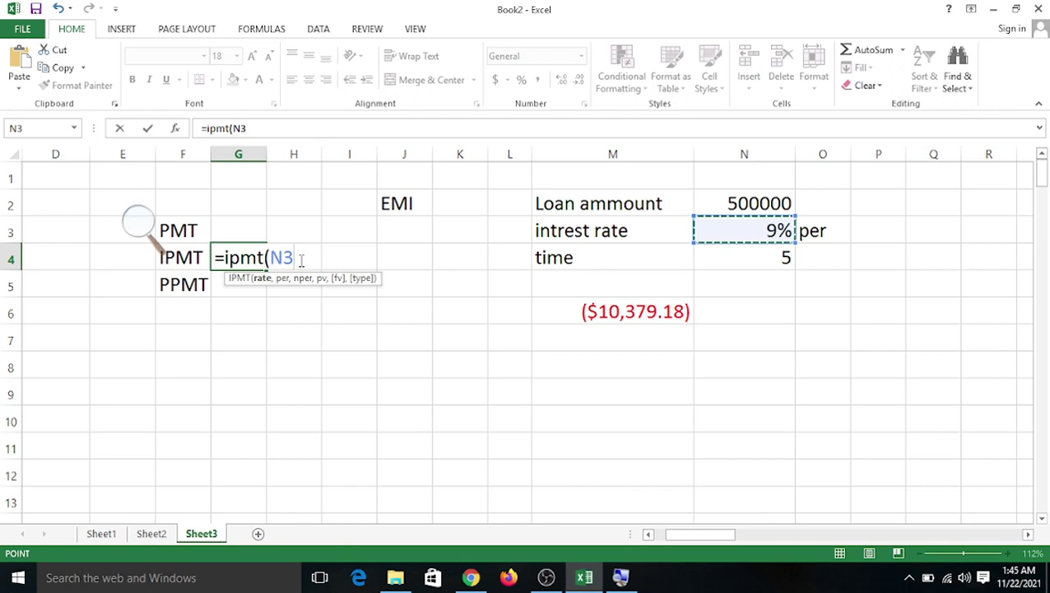
text(/12,)
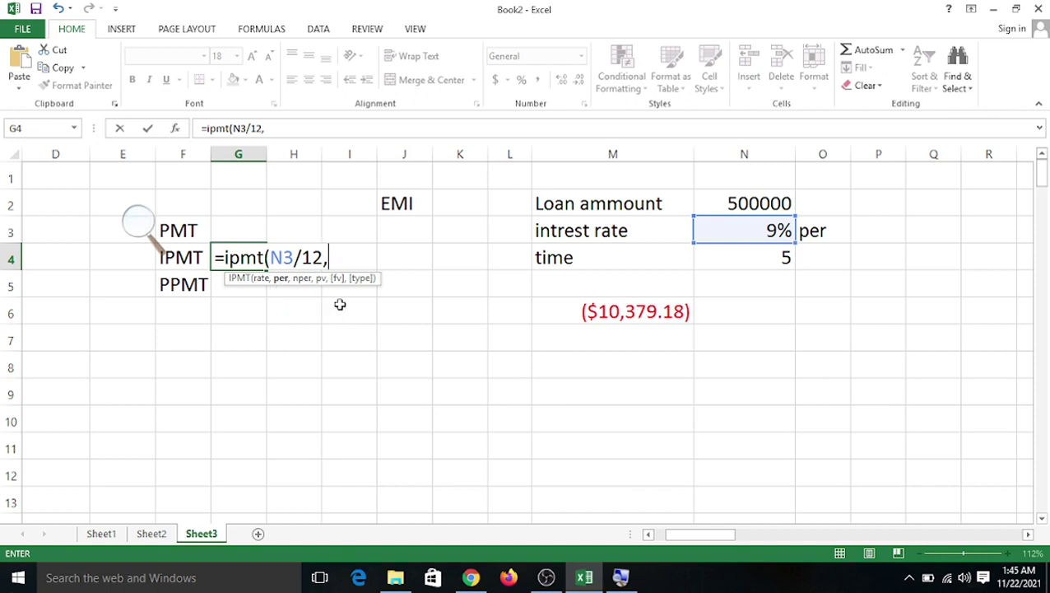
text(1,)
click(776, 257)
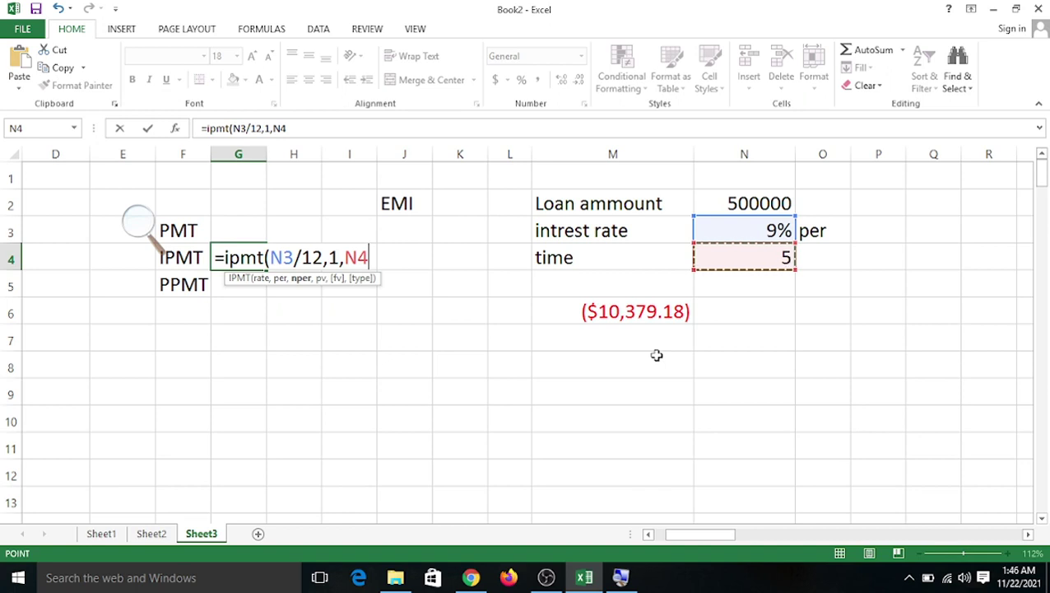
text(*12)
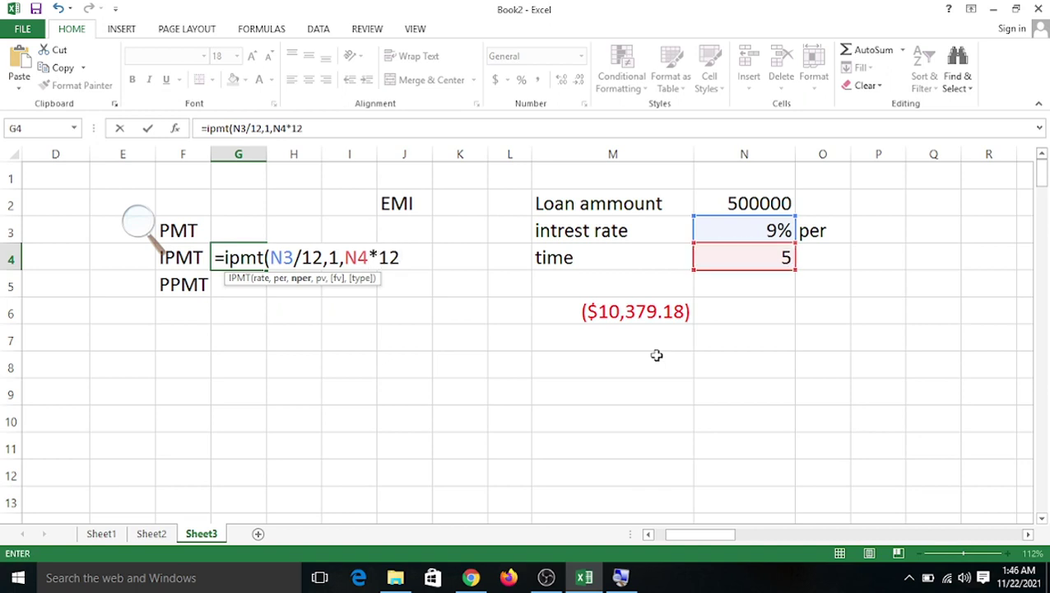
text(,)
click(759, 204)
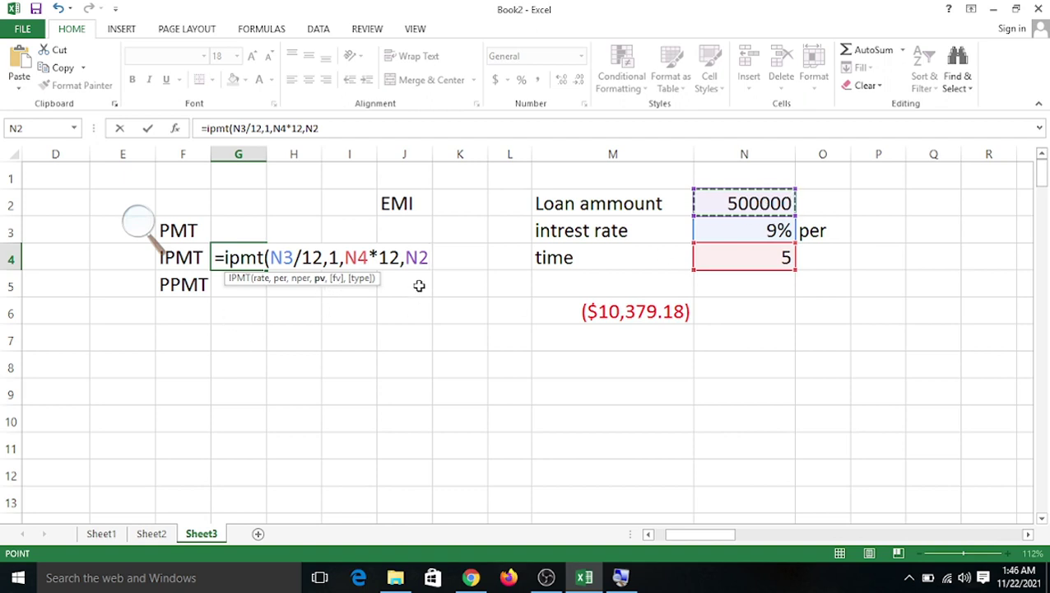
text())
key(Return)
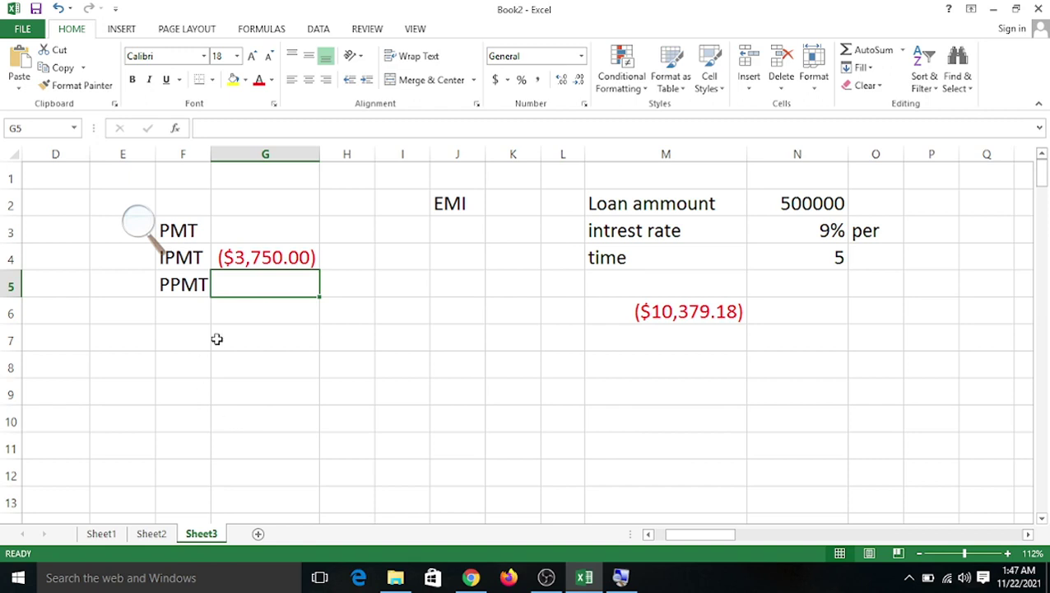
Enter =PPMT(N3/12,1,N4*12,N2) in cell G5 to calculate the principal portion of the first monthly payment
text(=ppm)
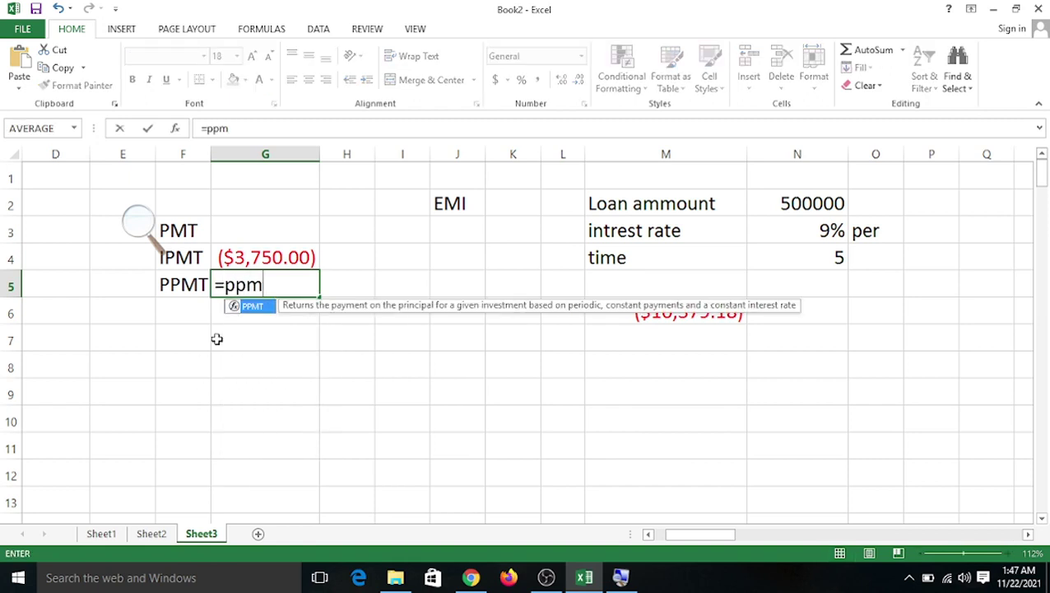
text(t()
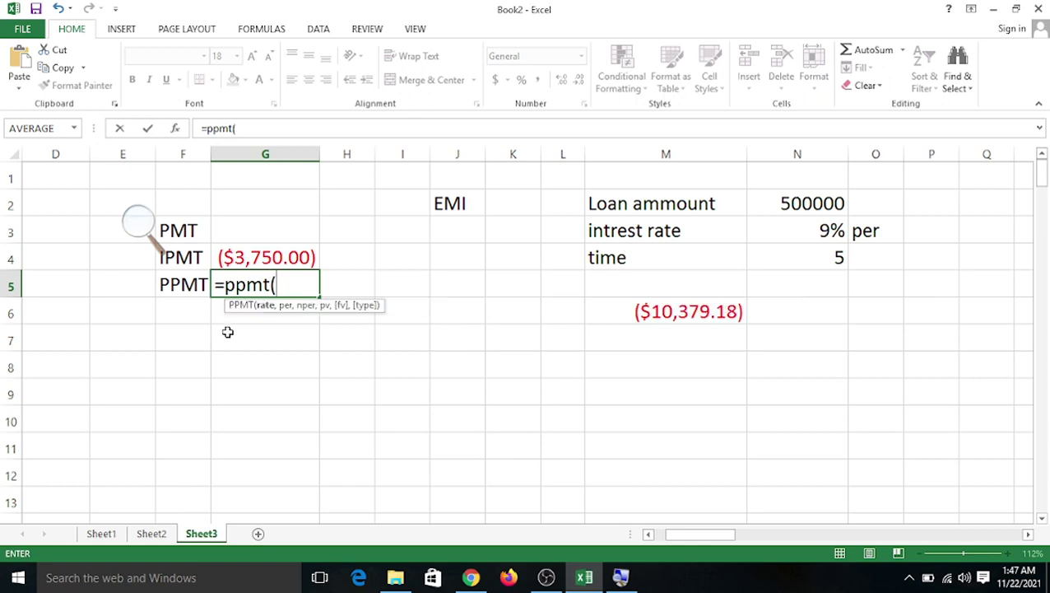
click(779, 230)
text(/1)
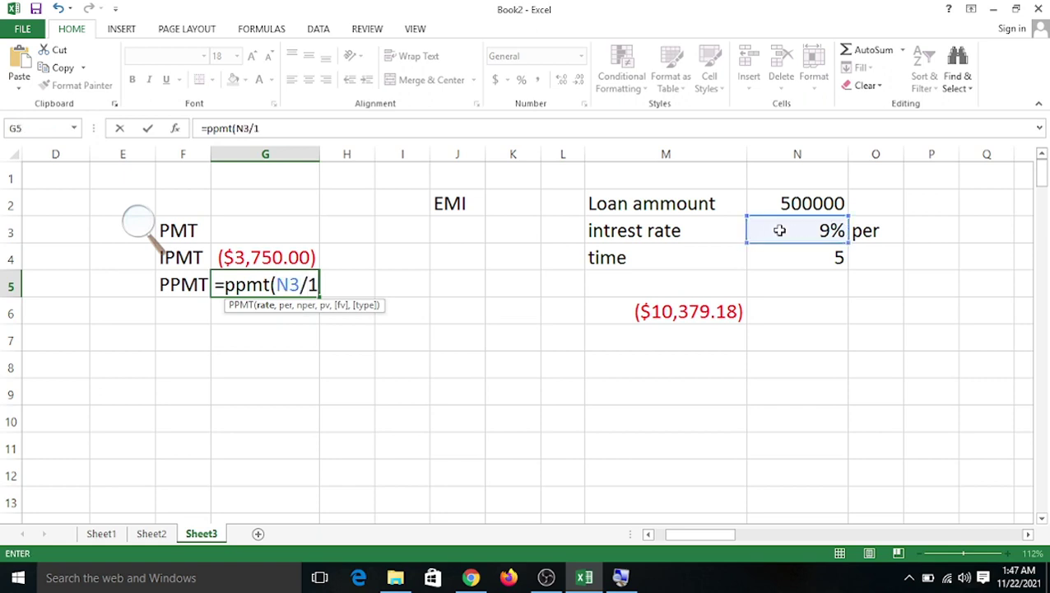
text(2,)
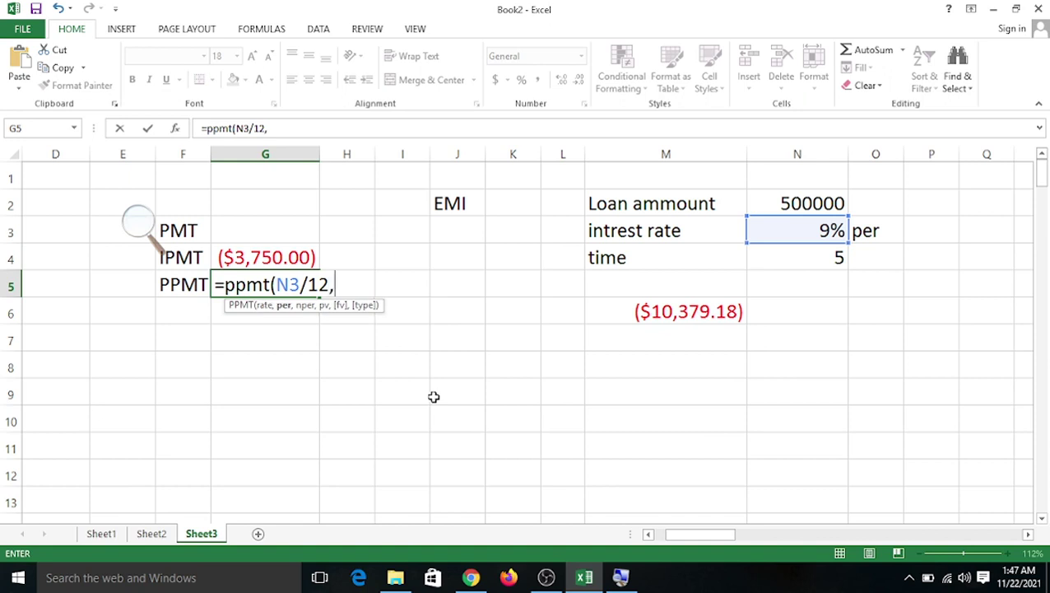
text(1,)
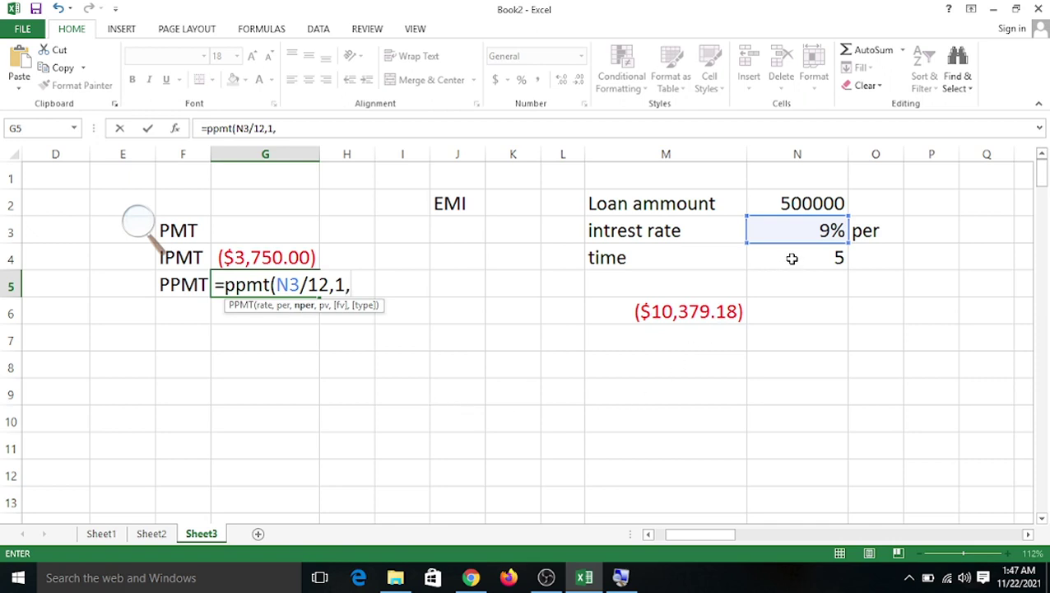
click(792, 259)
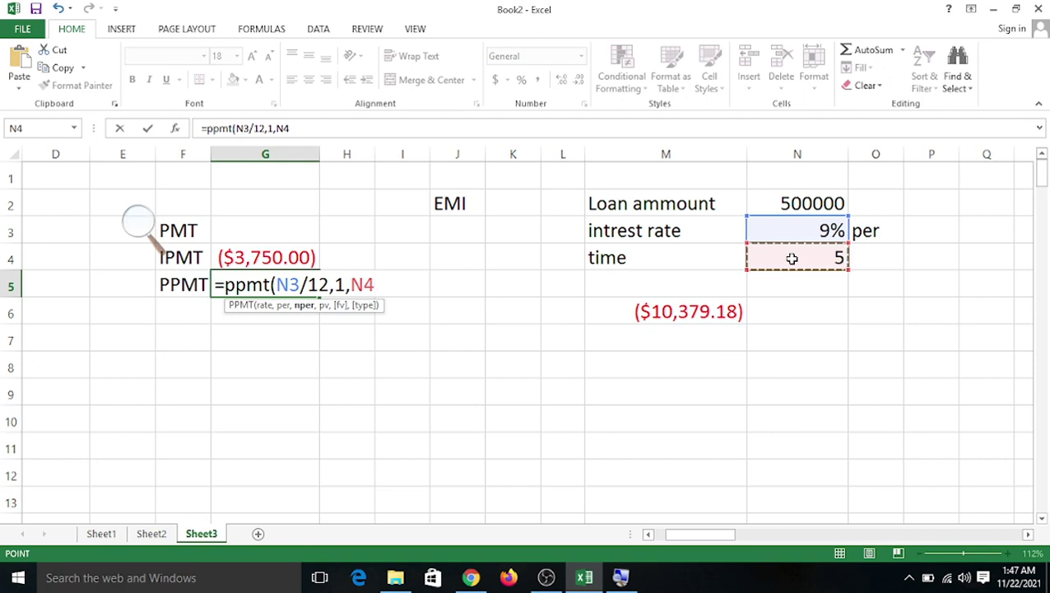
text(*)
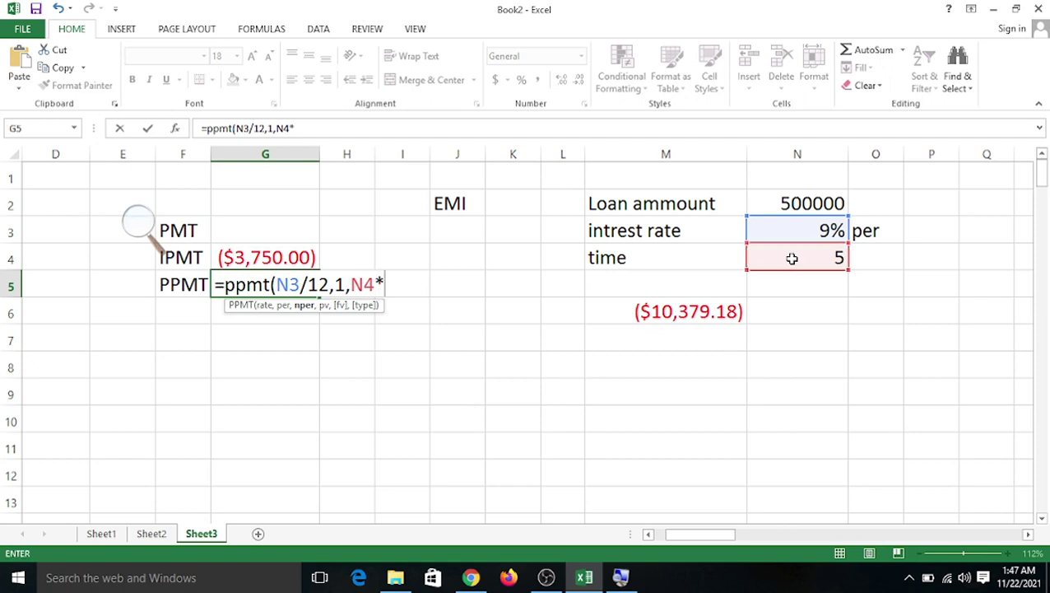
text(12)
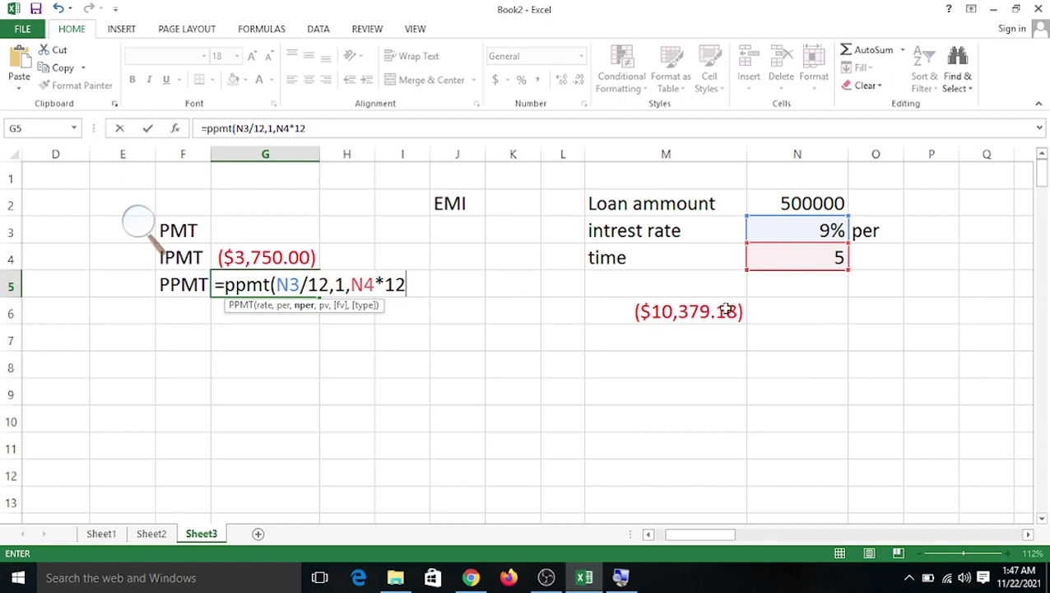
text(,)
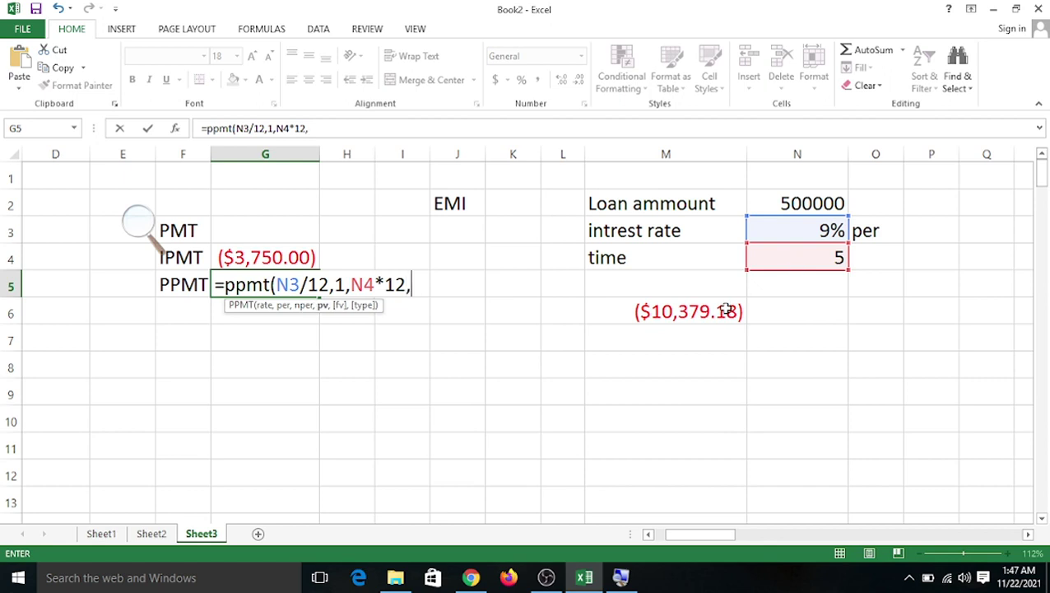
click(776, 201)
text())
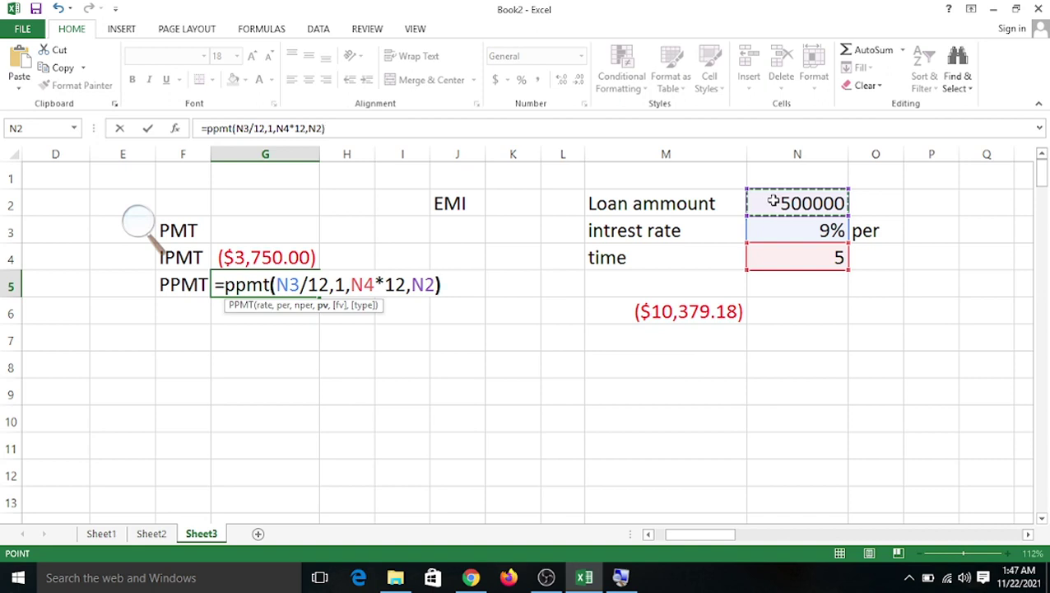
key(Return)
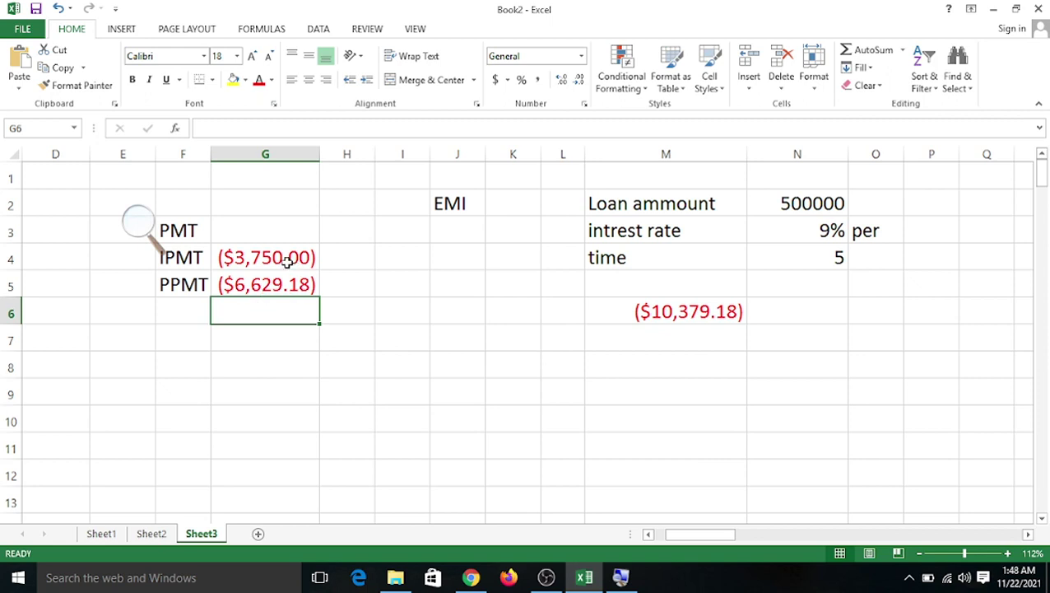
Select the IPMT and PPMT results in G4:G5 and widen column G slightly
drag(281, 257, 287, 284)
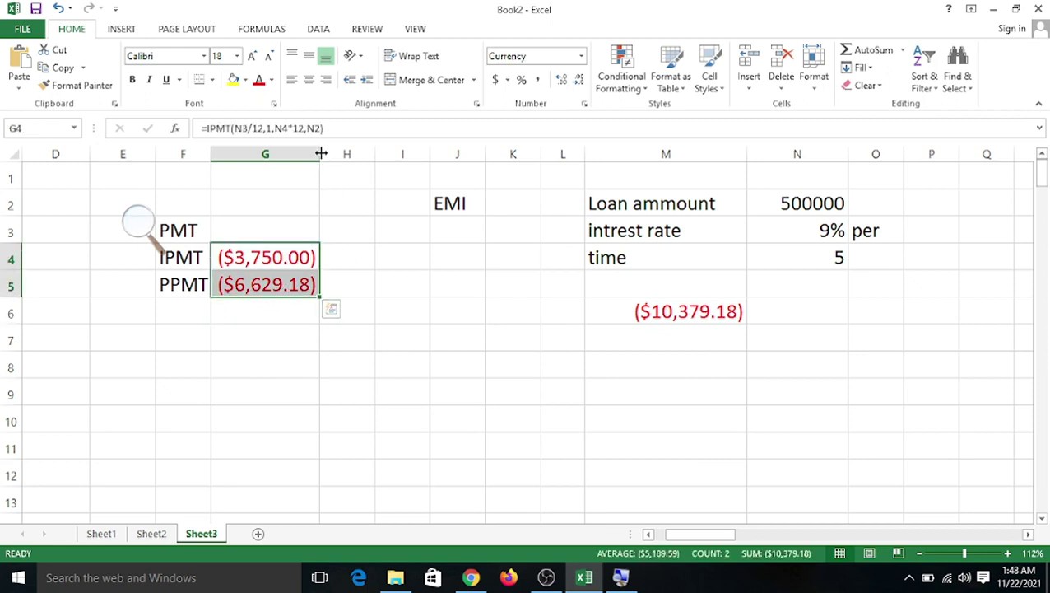
drag(321, 154, 339, 154)
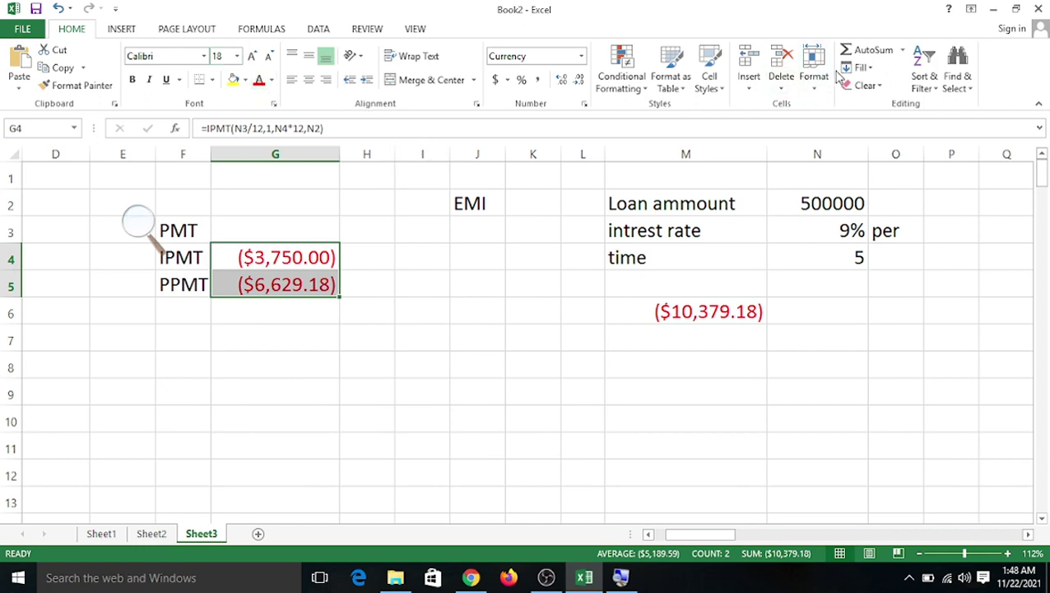
Try the percentage format and the Euro accounting format on the IPMT and PPMT results in G4:G5
click(521, 84)
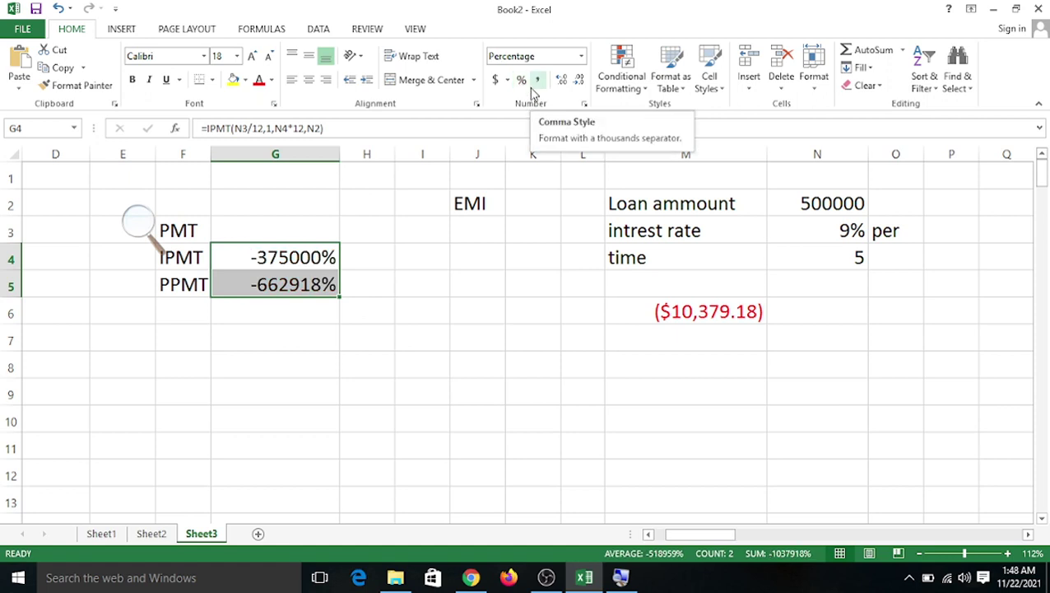
click(511, 84)
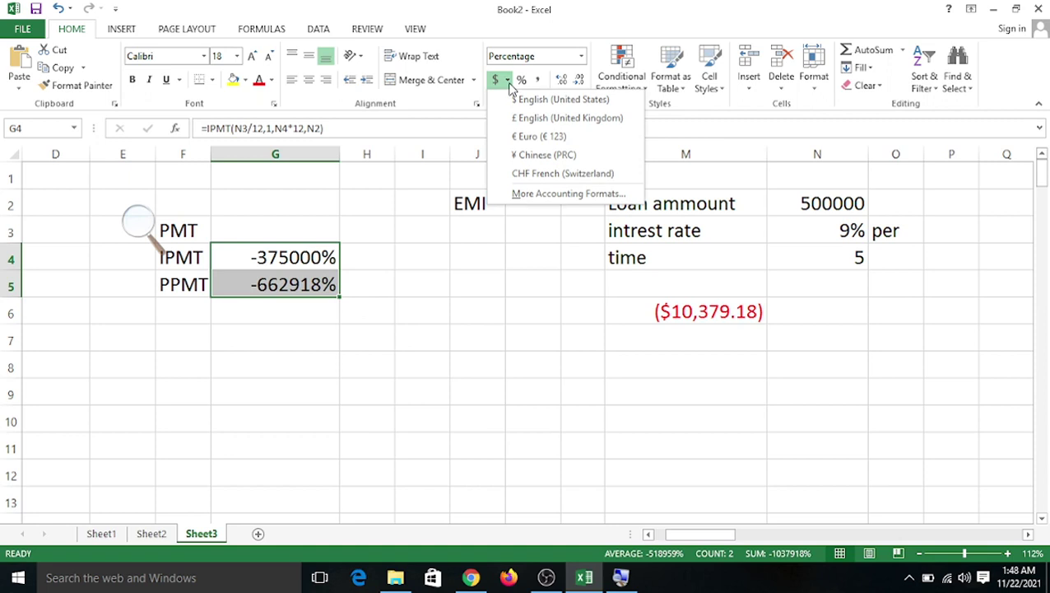
click(558, 138)
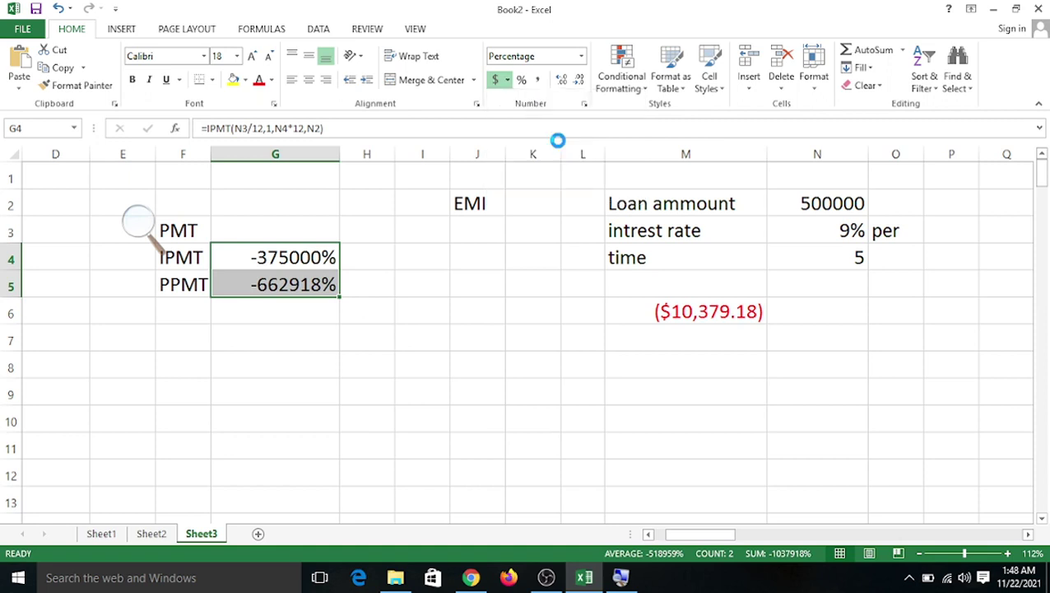
click(508, 80)
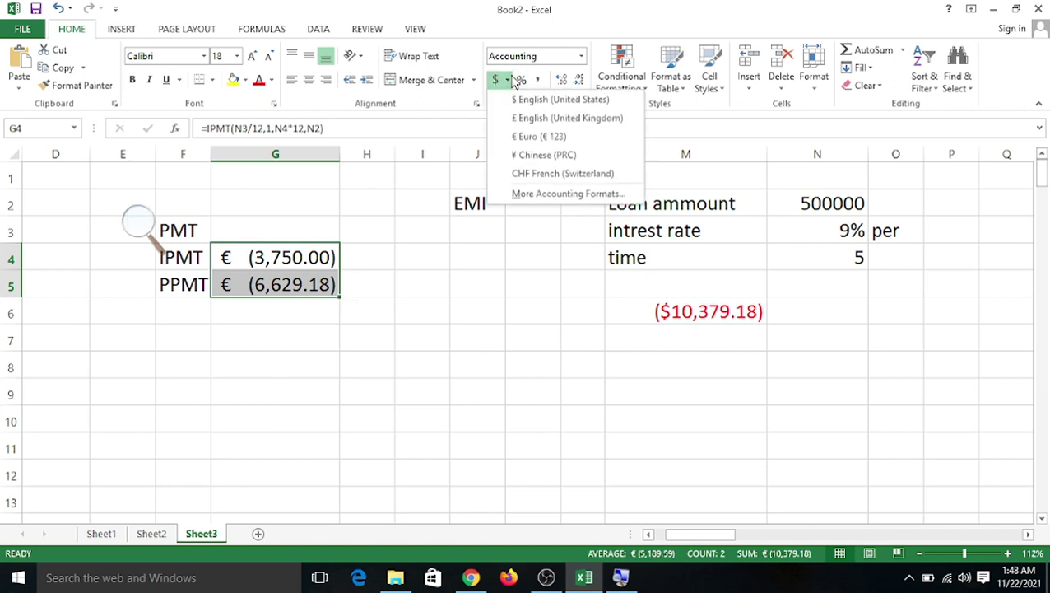
click(572, 137)
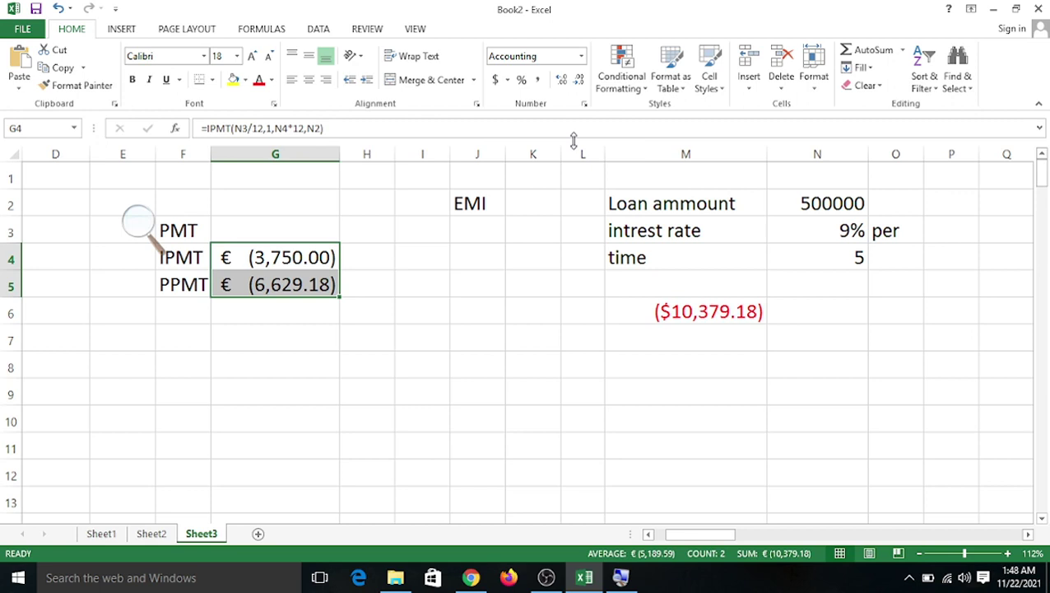
Change the number format of the IPMT and PPMT results in G4:G5 to General
click(508, 80)
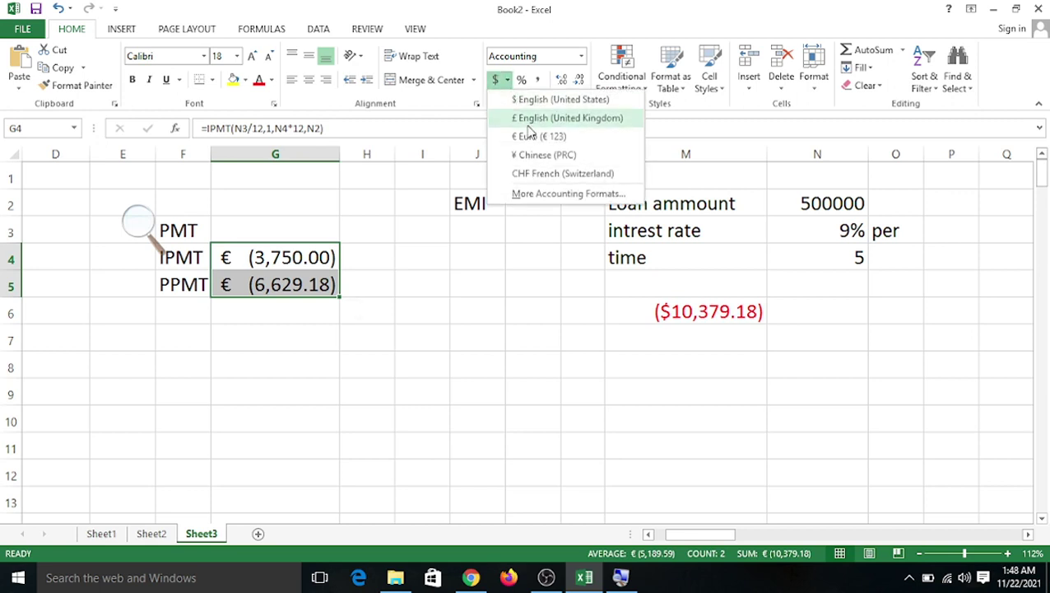
click(549, 196)
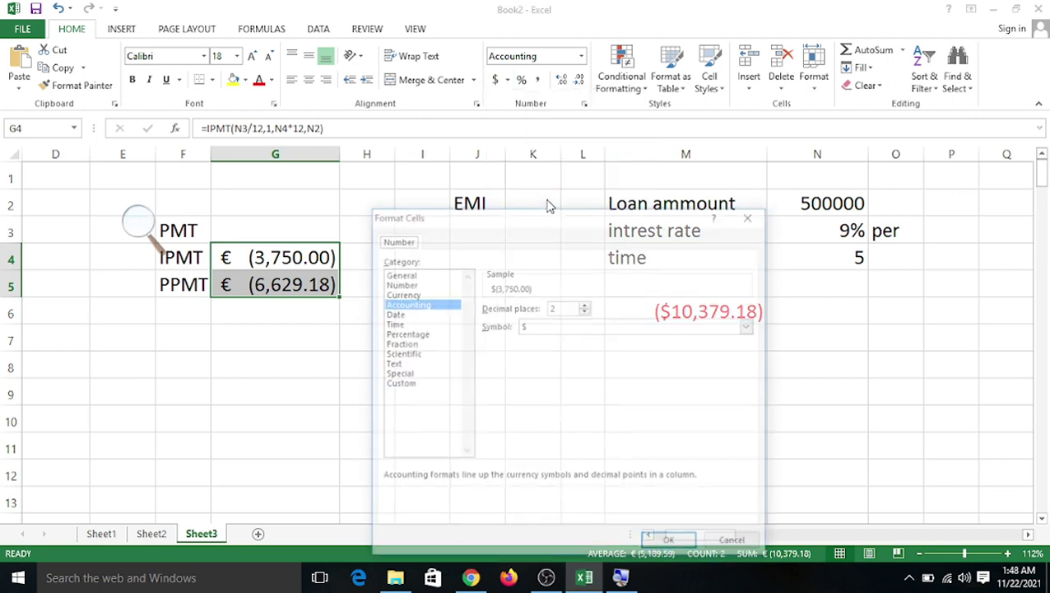
click(417, 273)
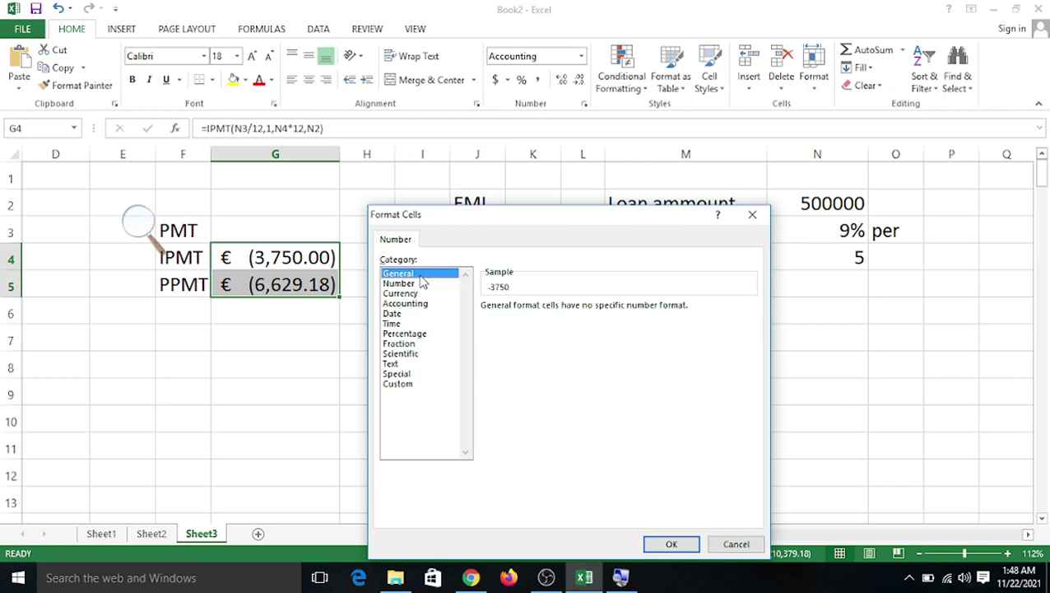
click(670, 544)
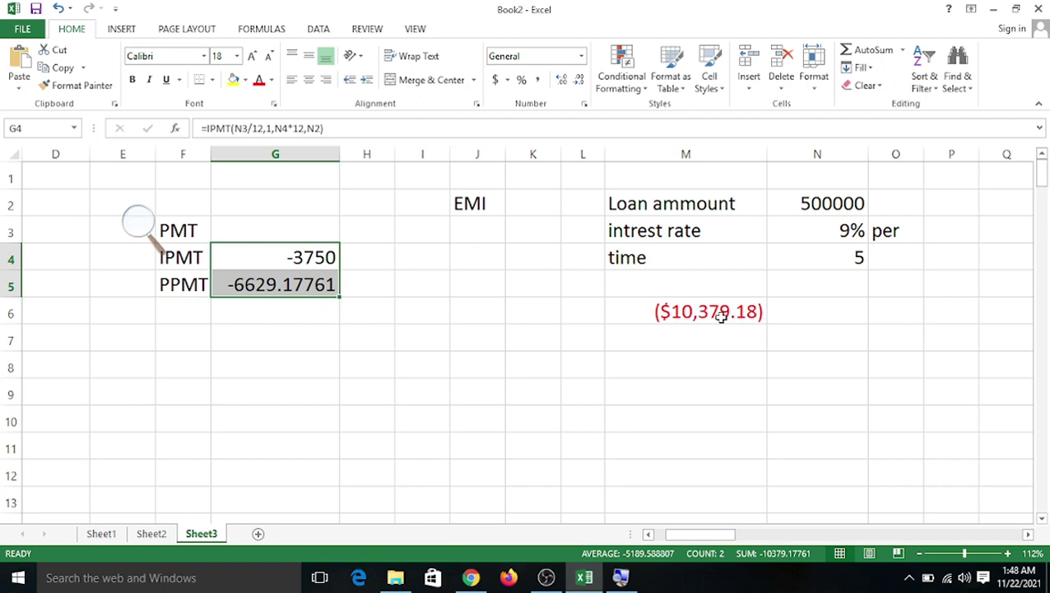
click(403, 349)
click(317, 259)
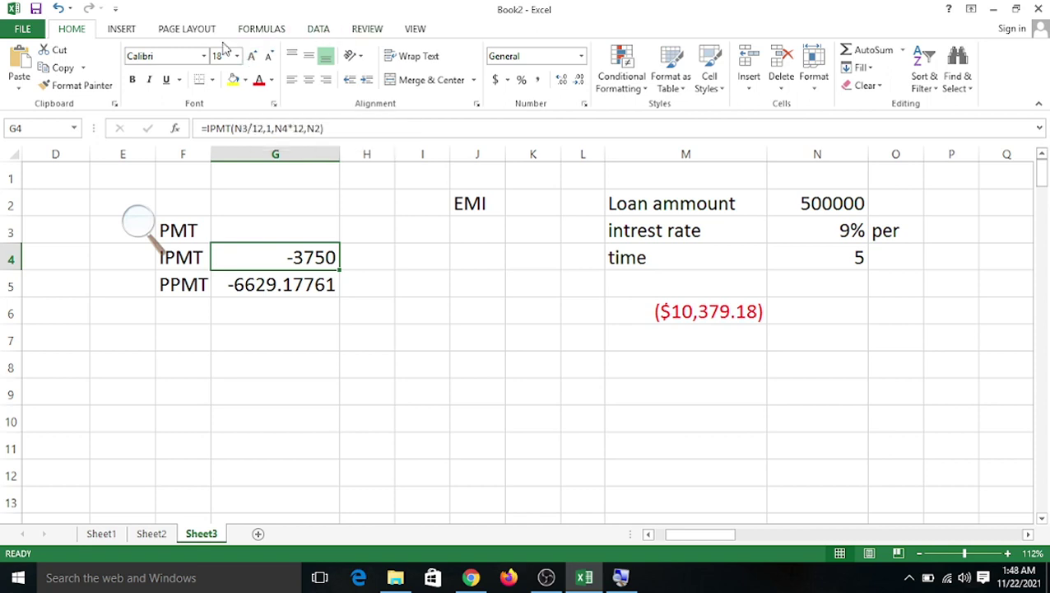
click(255, 32)
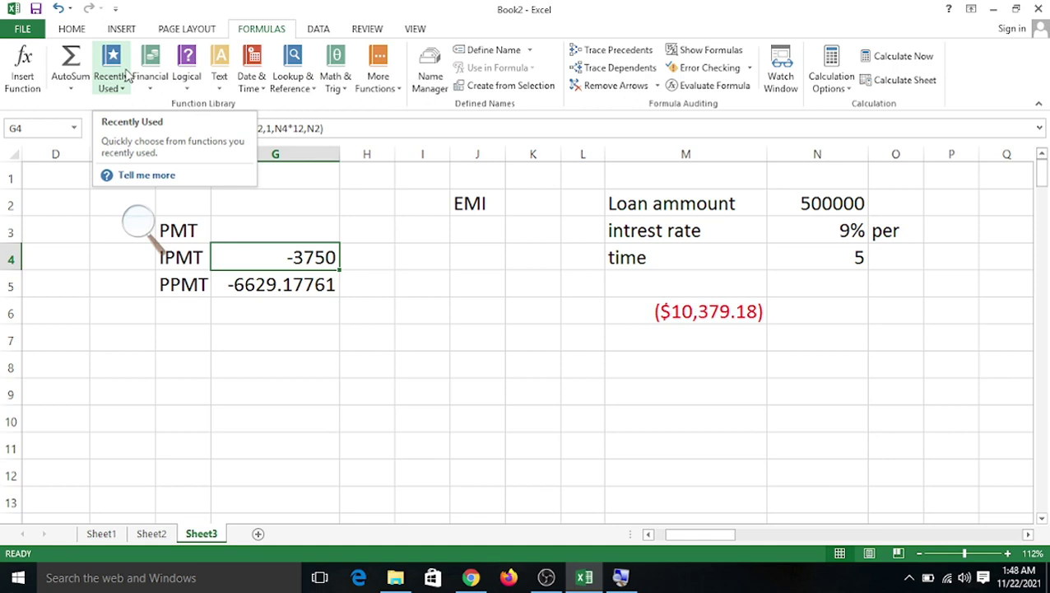
Set the loan amount in cell N2 to 1000000 to recalculate the payment and its portions
click(851, 204)
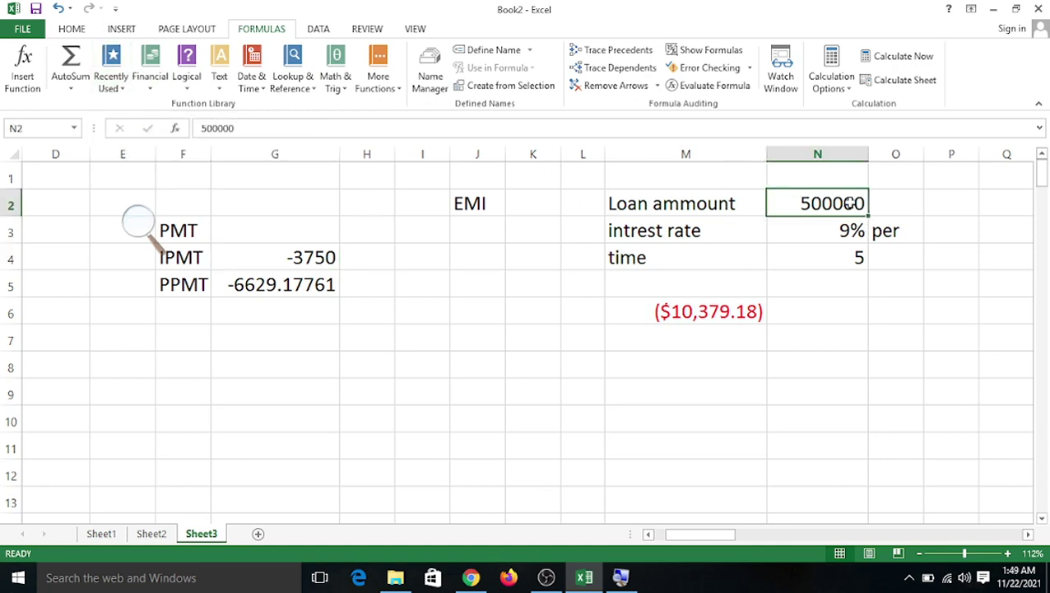
text(100)
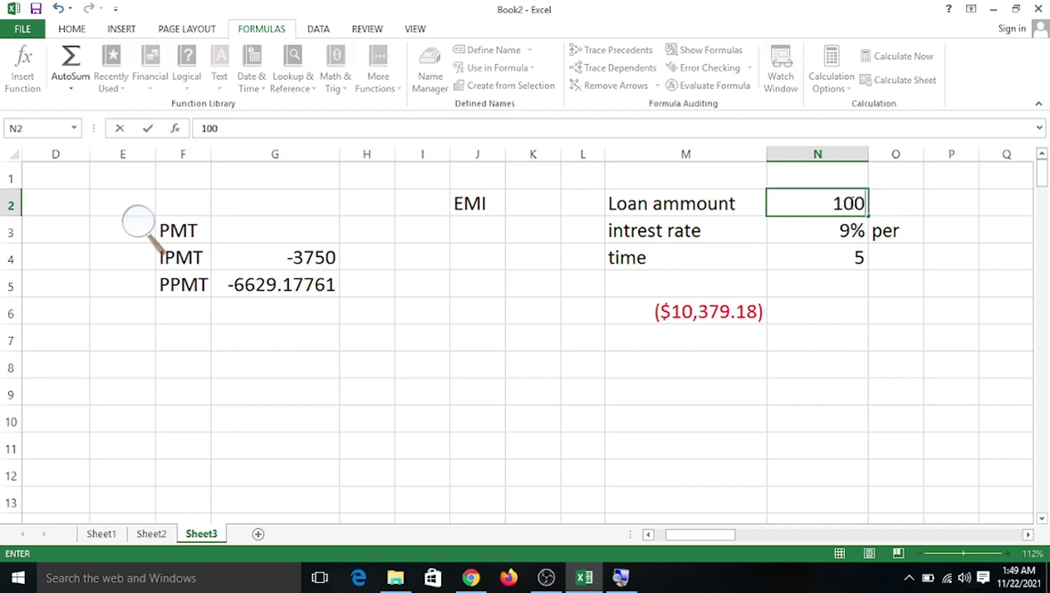
text(0000)
click(860, 309)
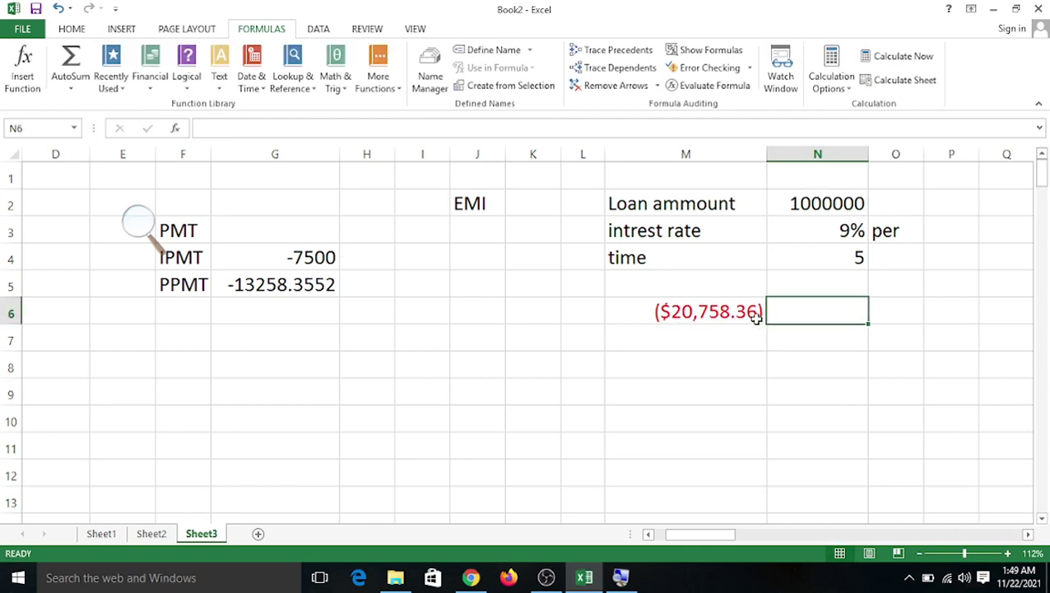
Set the interest rate in cell N3 to 7%
click(823, 233)
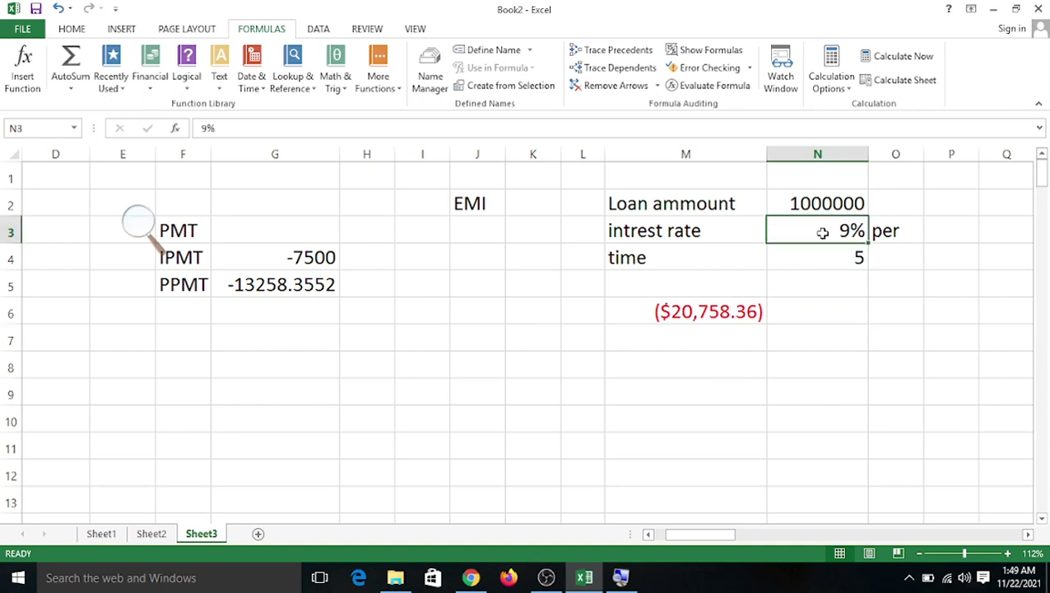
text(7)
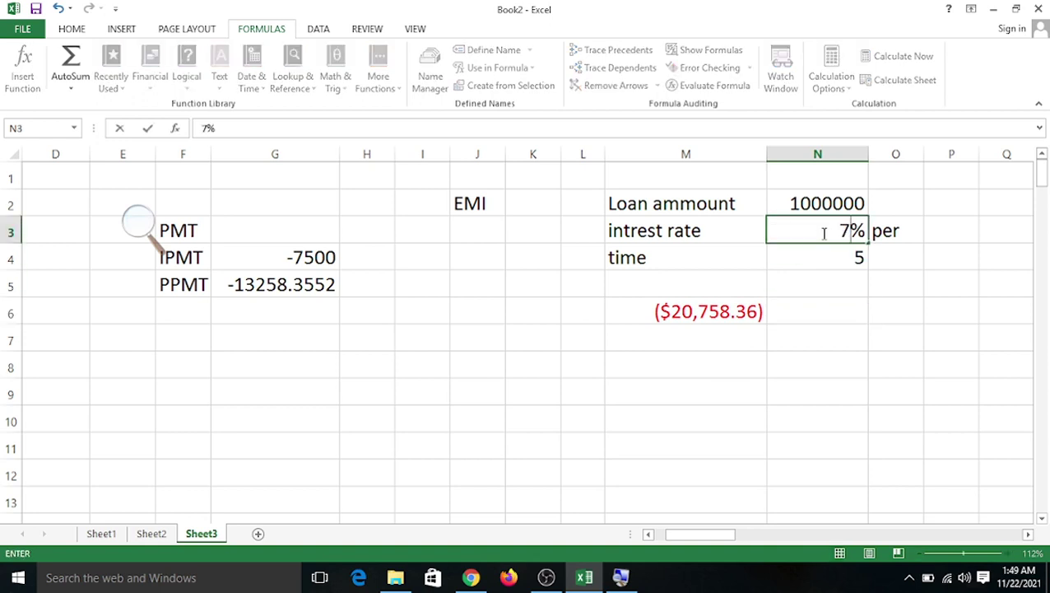
text(&)
key(BackSpace)
click(844, 357)
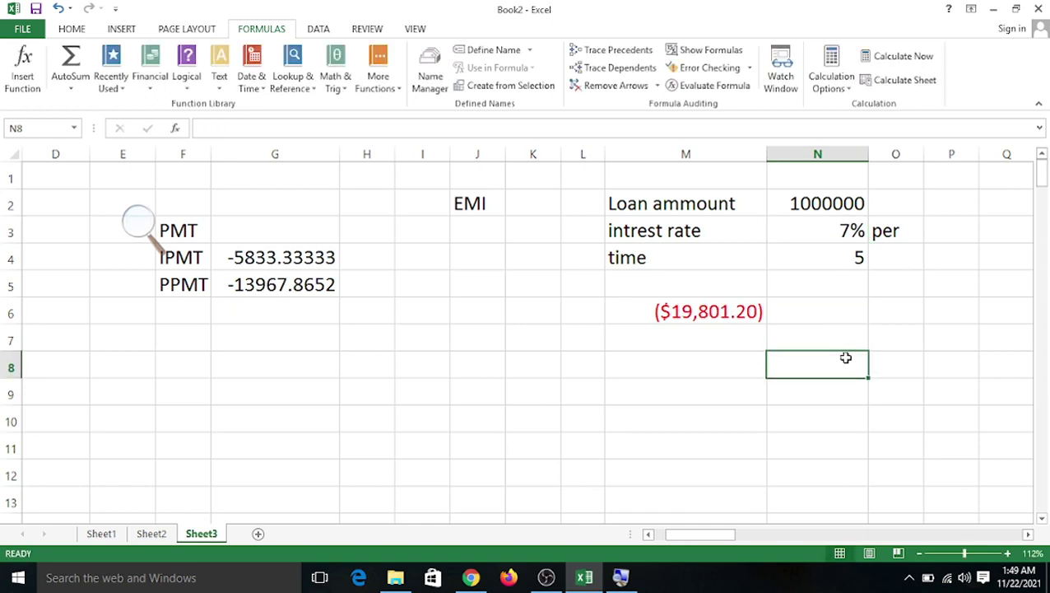
Set the loan time in cell N4 to 8 years
click(824, 258)
text(8)
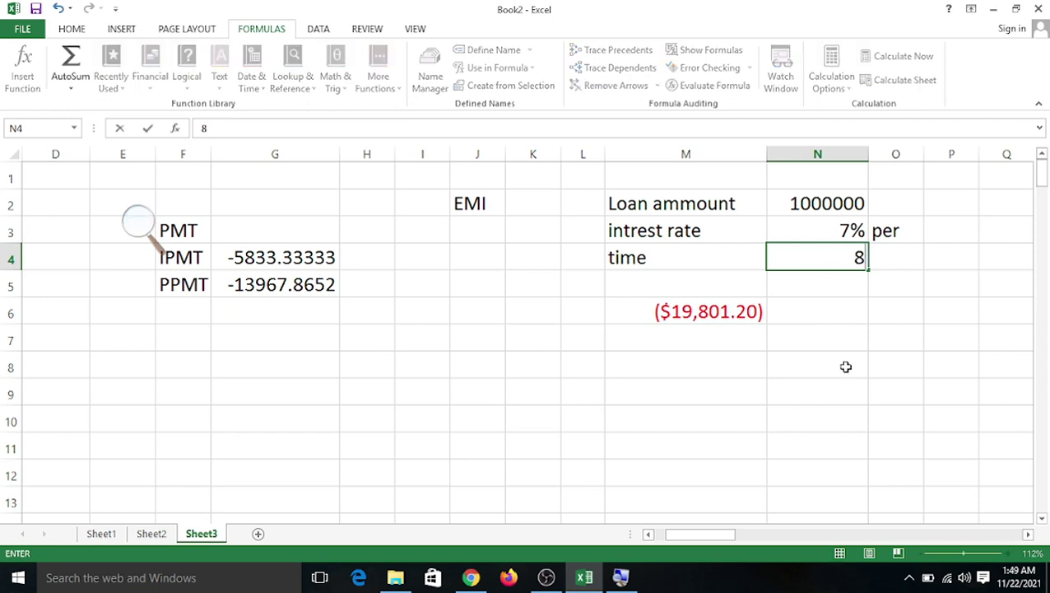
click(825, 366)
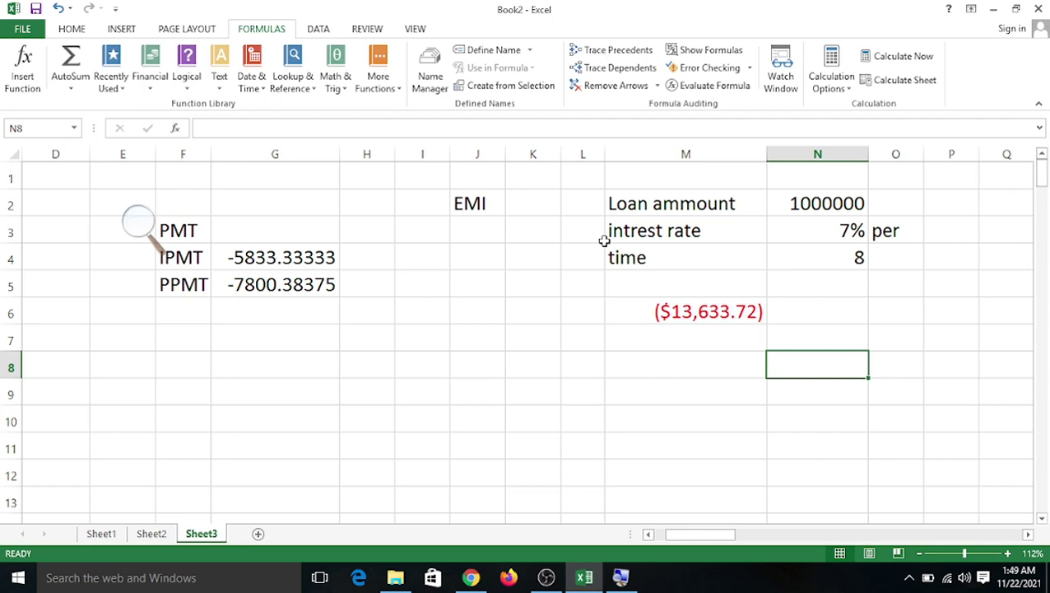
Look through the list of available financial functions
click(147, 88)
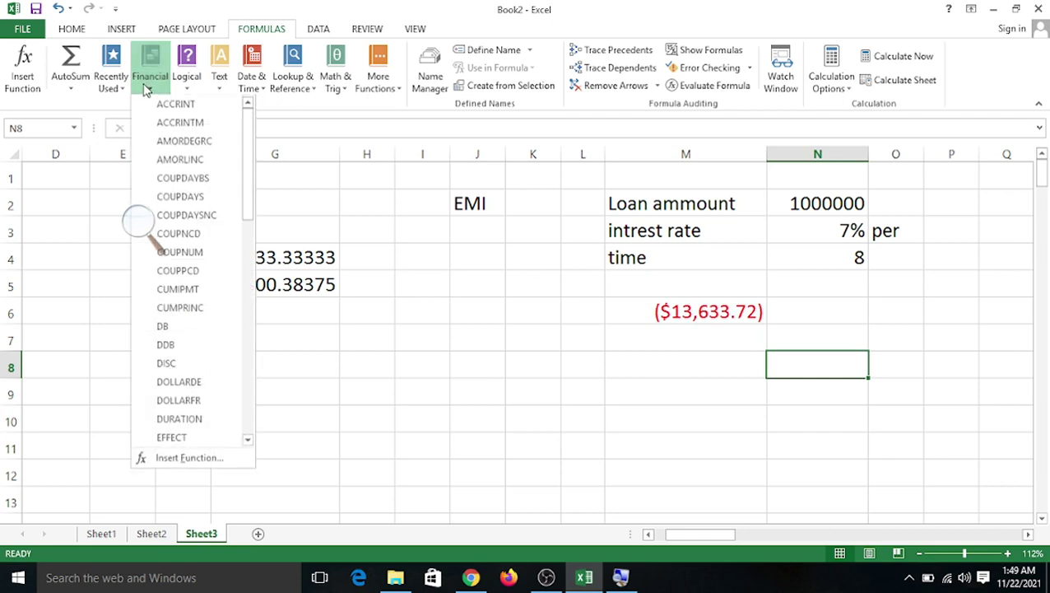
click(466, 289)
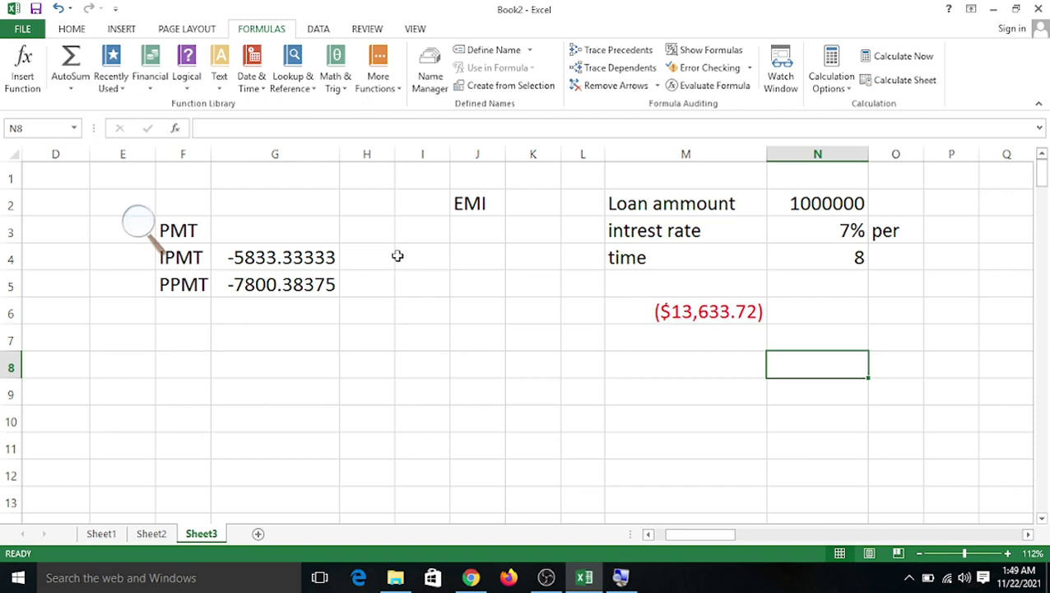
click(150, 82)
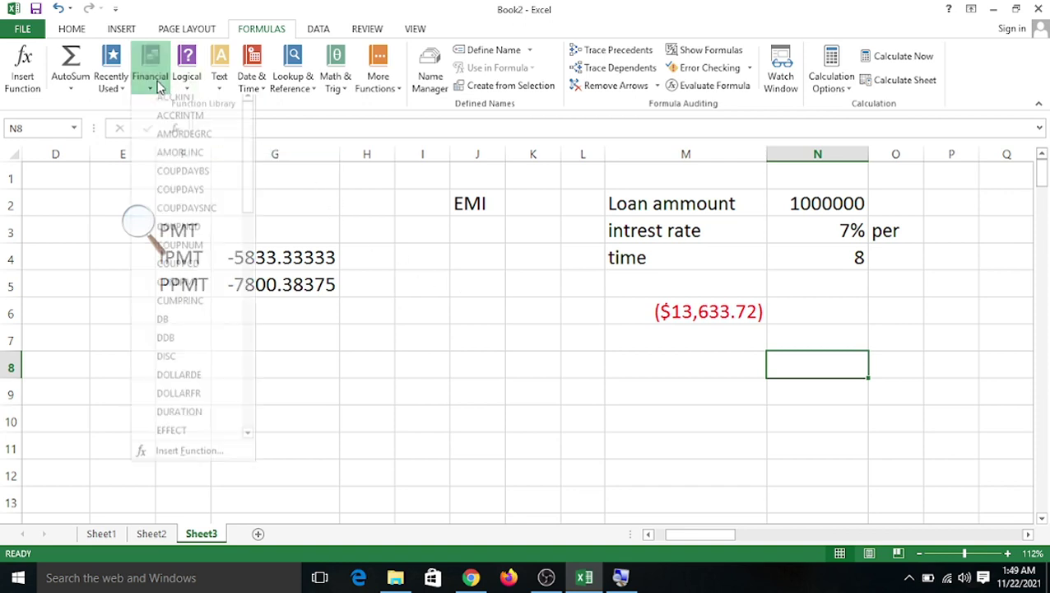
scroll(232, 239, down, 3)
scroll(234, 241, down, 9)
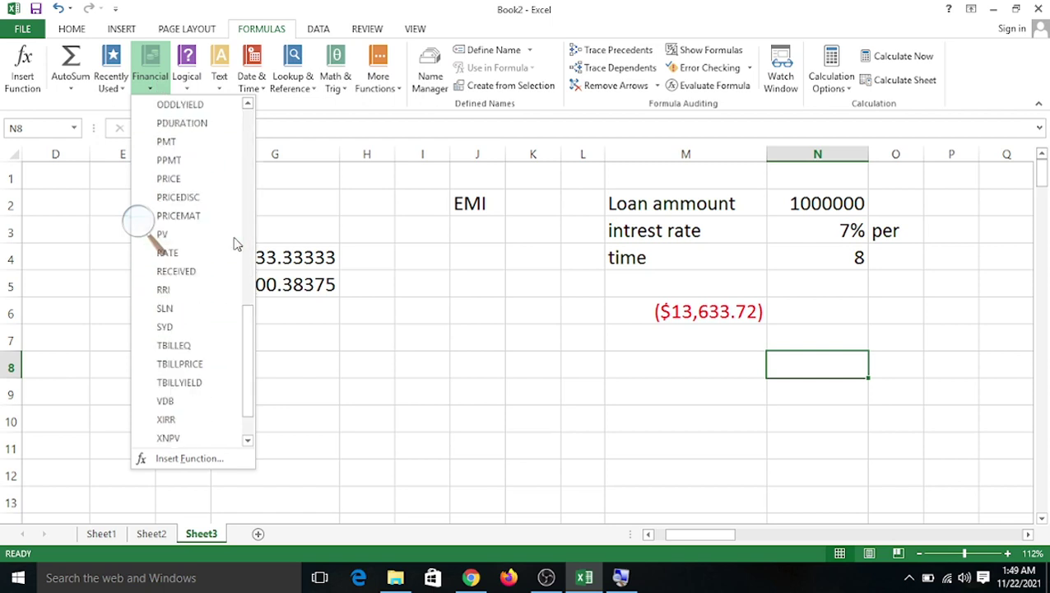
scroll(218, 268, up, 12)
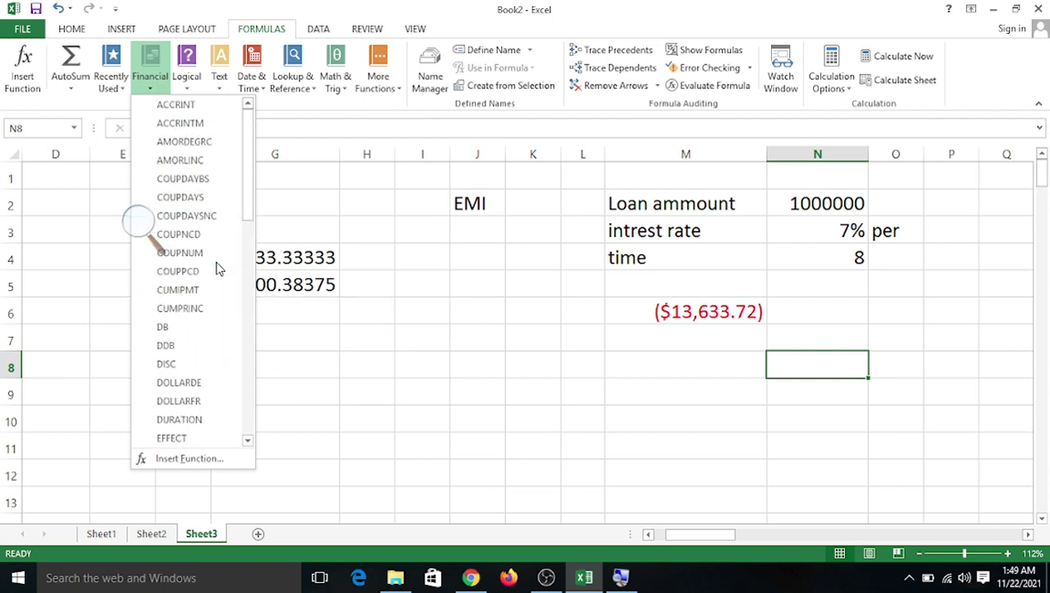
key(Escape)
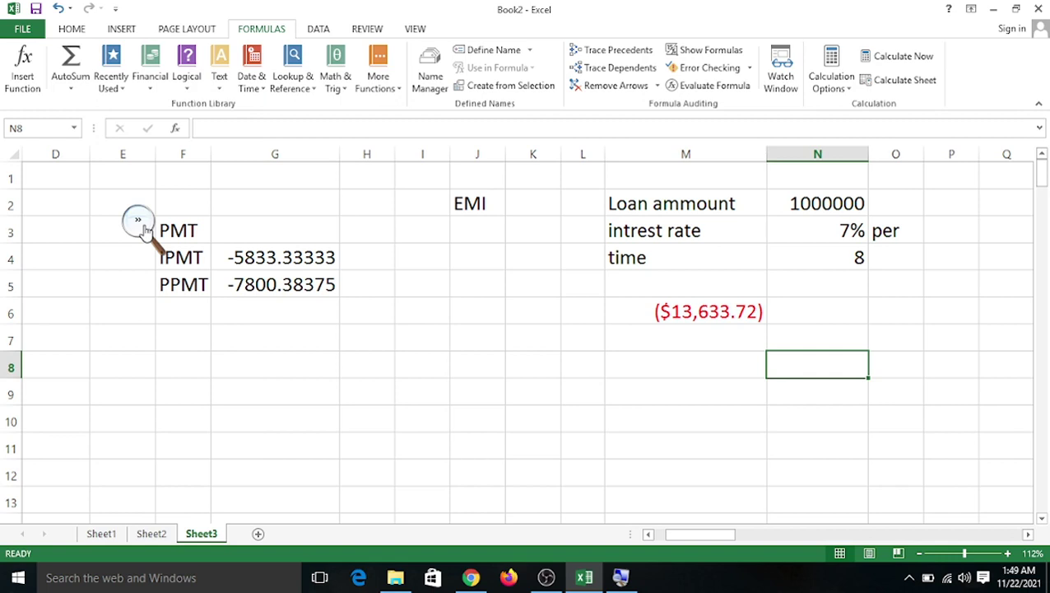
click(142, 227)
click(274, 204)
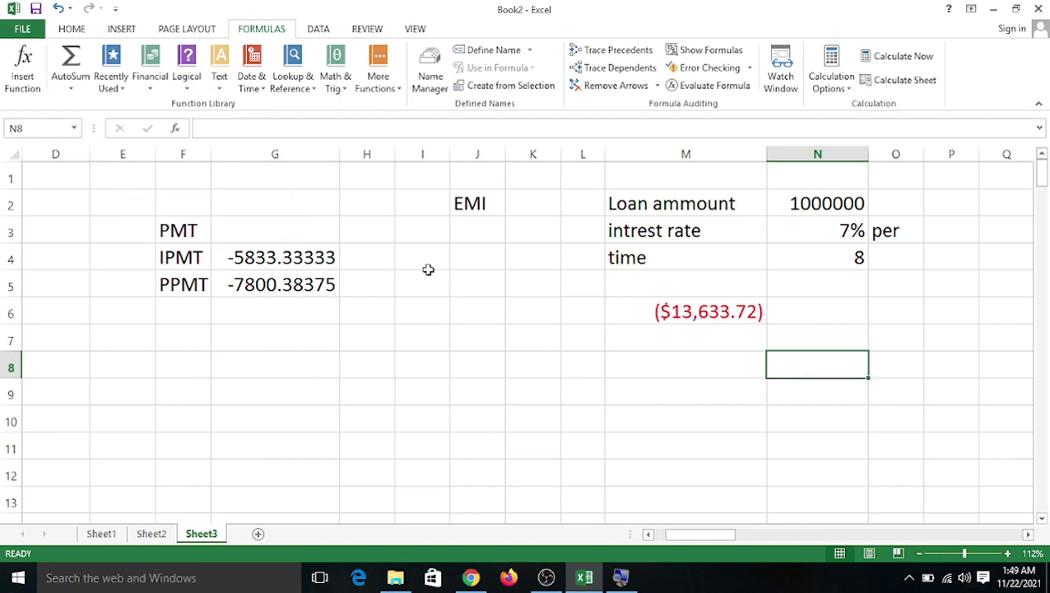
click(428, 249)
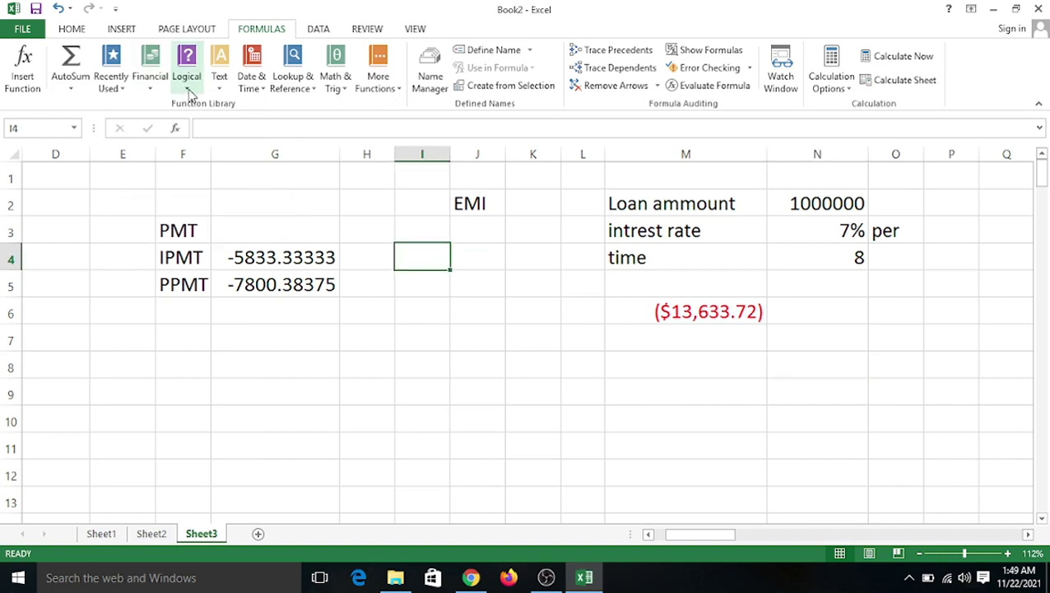
click(134, 236)
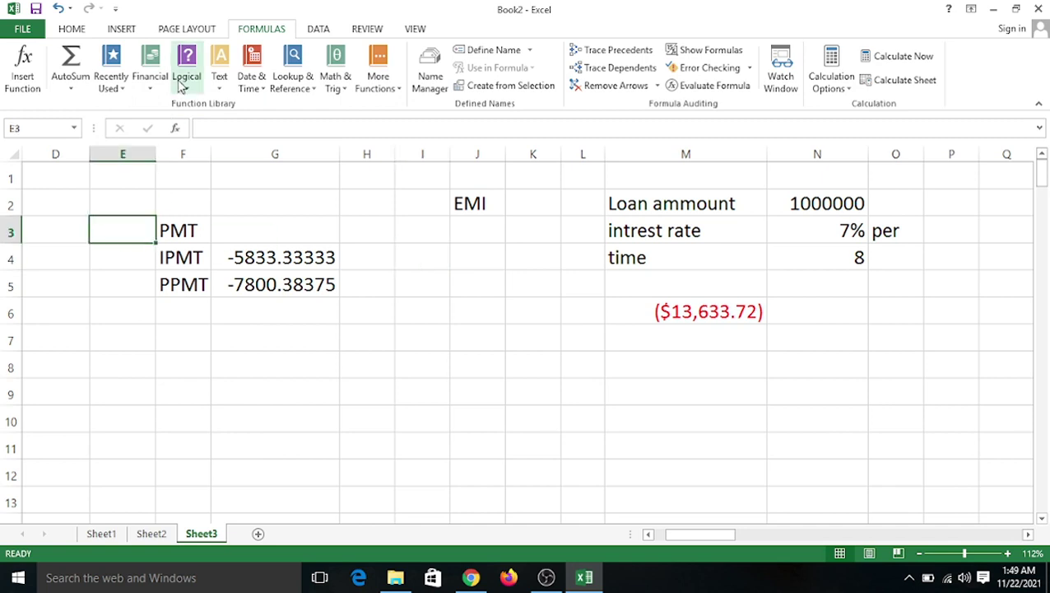
click(303, 344)
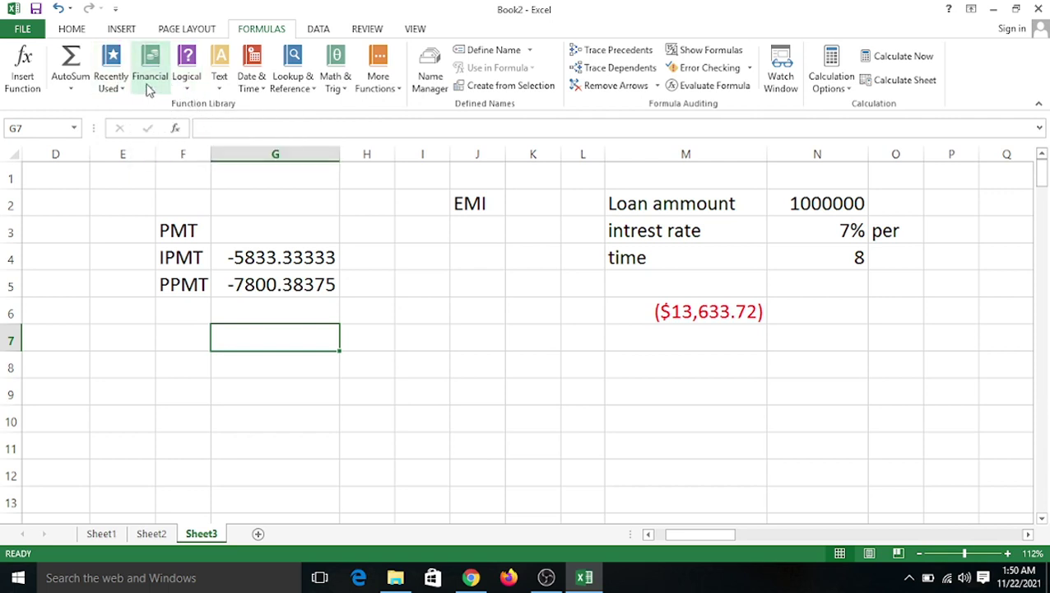
Check the IF function among the logical functions and switch to the student marks table on Sheet2
click(185, 83)
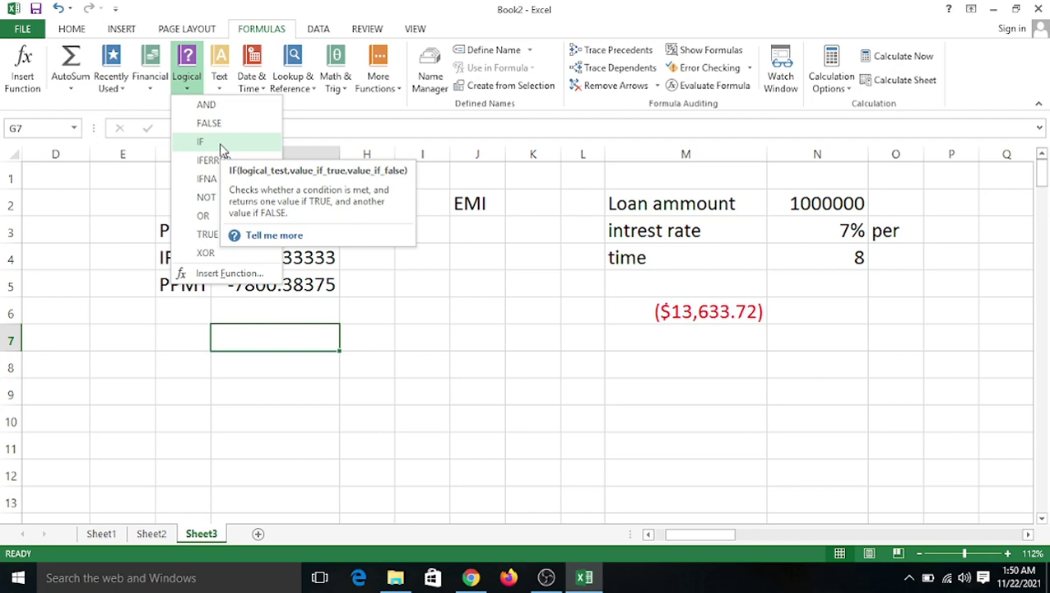
click(154, 533)
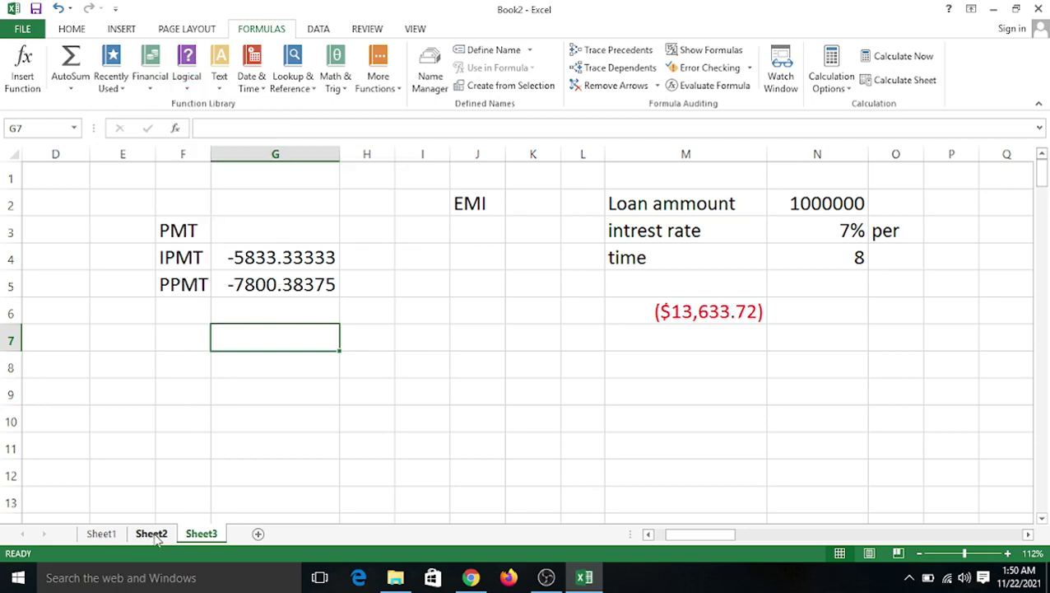
click(101, 534)
click(201, 533)
click(154, 533)
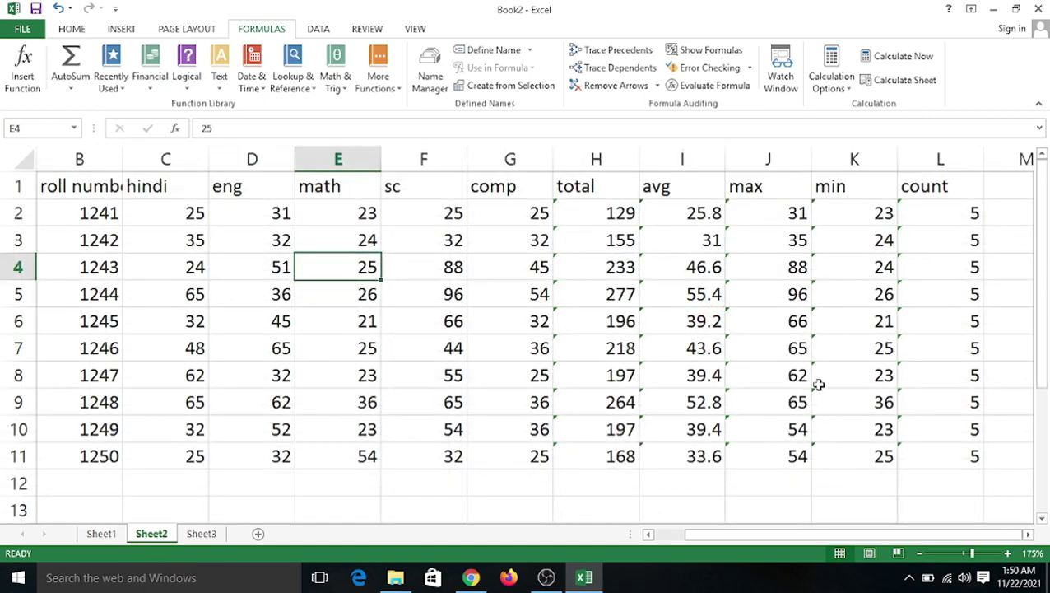
Narrow the sc, comp and count columns (F, G and L) of the marks table
scroll(823, 387, down, 4)
scroll(556, 363, up, 4)
drag(710, 535, 748, 541)
scroll(662, 449, down, 3)
scroll(661, 440, up, 3)
click(922, 322)
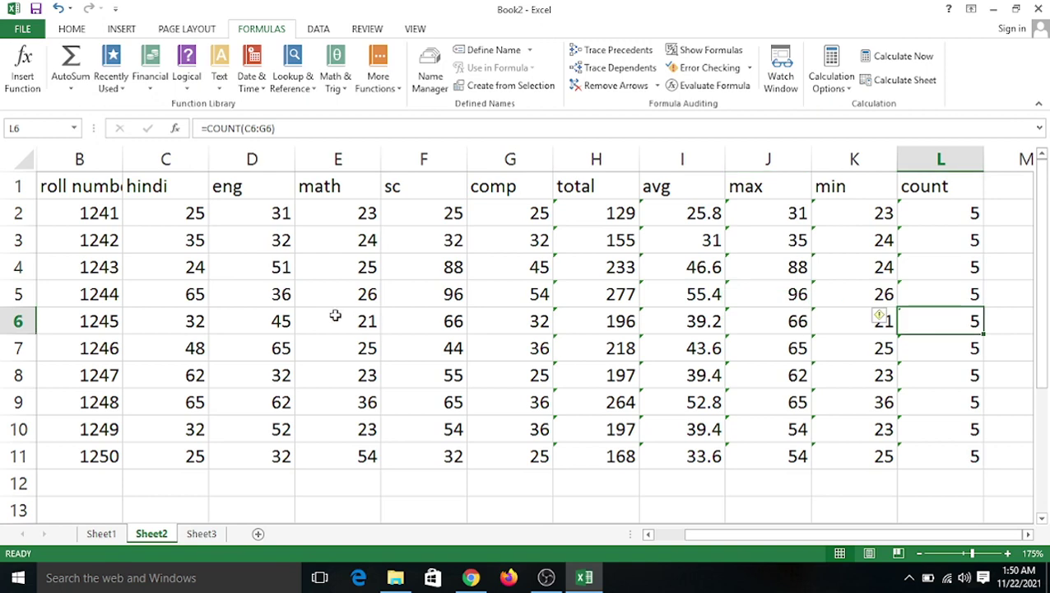
drag(466, 149, 409, 149)
drag(496, 157, 456, 157)
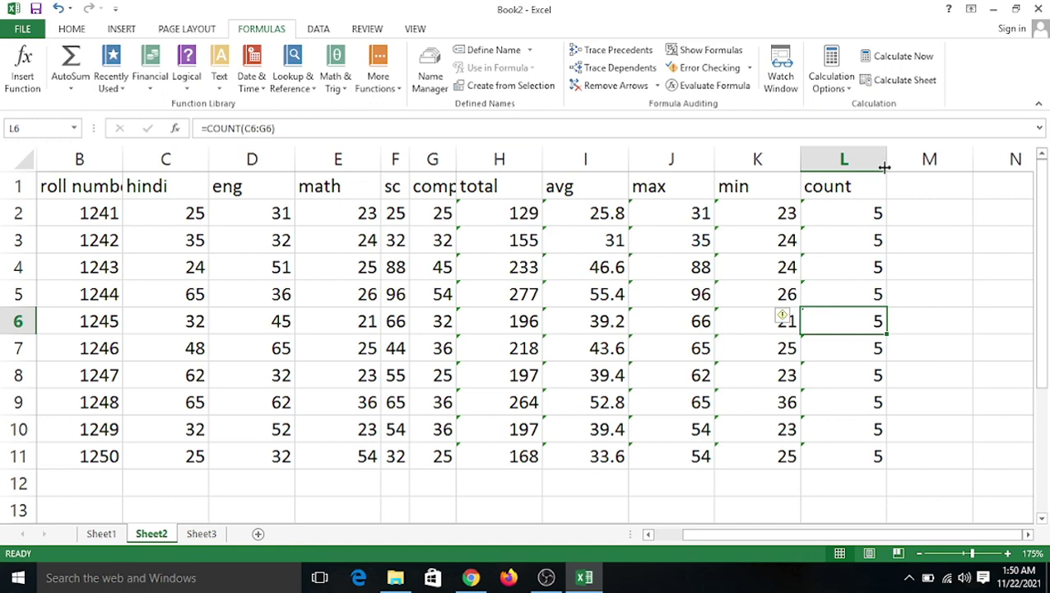
drag(884, 167, 851, 149)
click(887, 208)
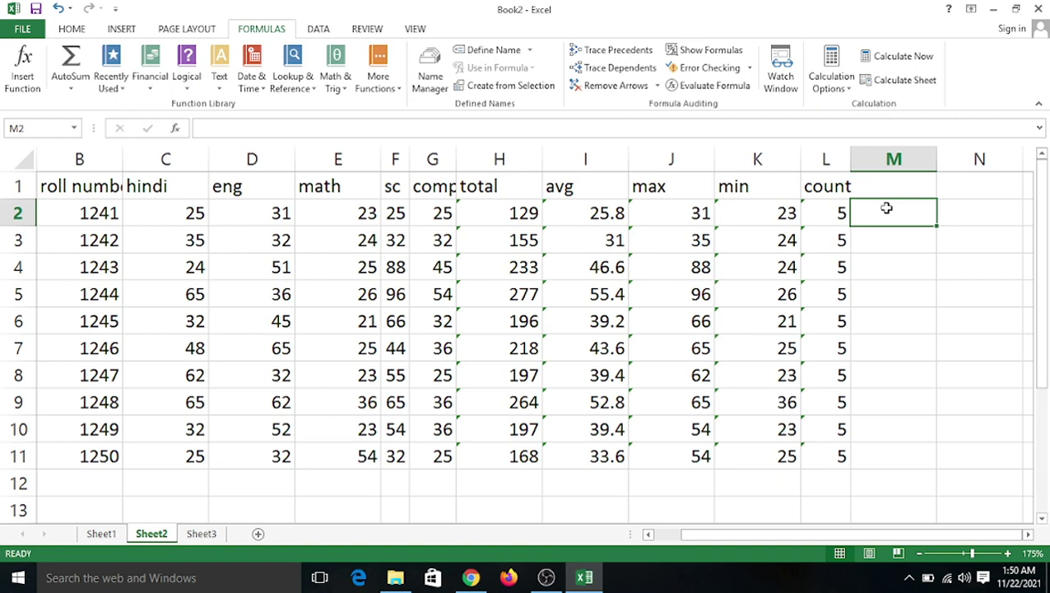
click(919, 341)
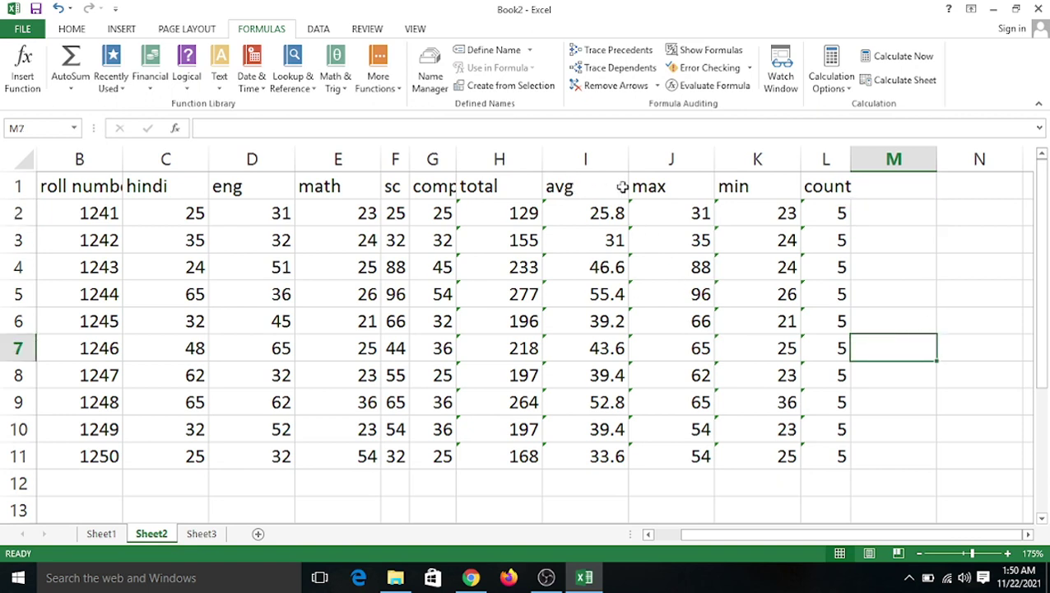
Clear the max, min and count columns in J1:L11, including their headings
drag(633, 182, 826, 464)
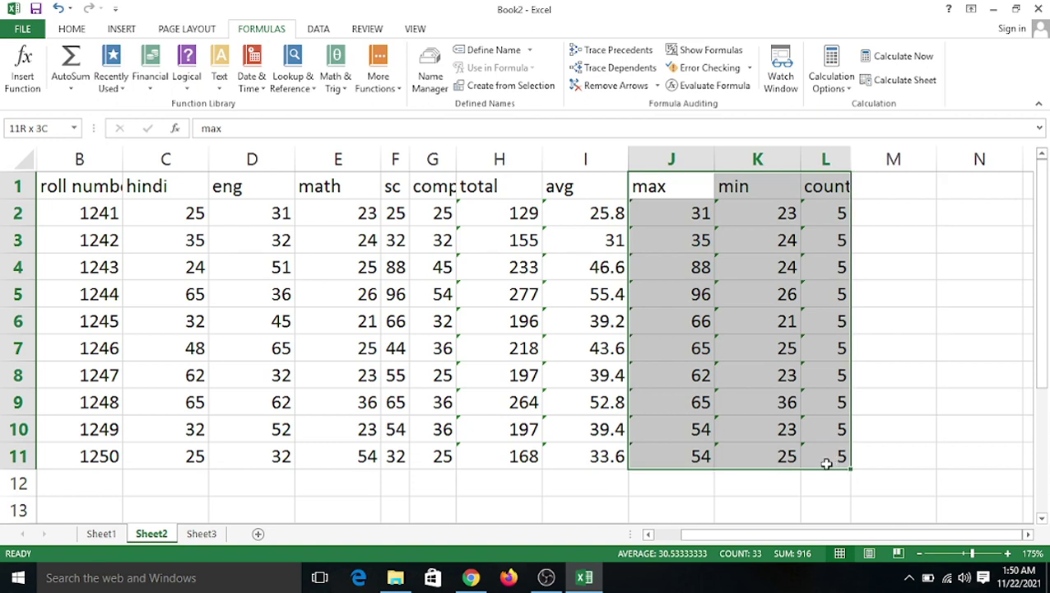
key(Delete)
click(807, 321)
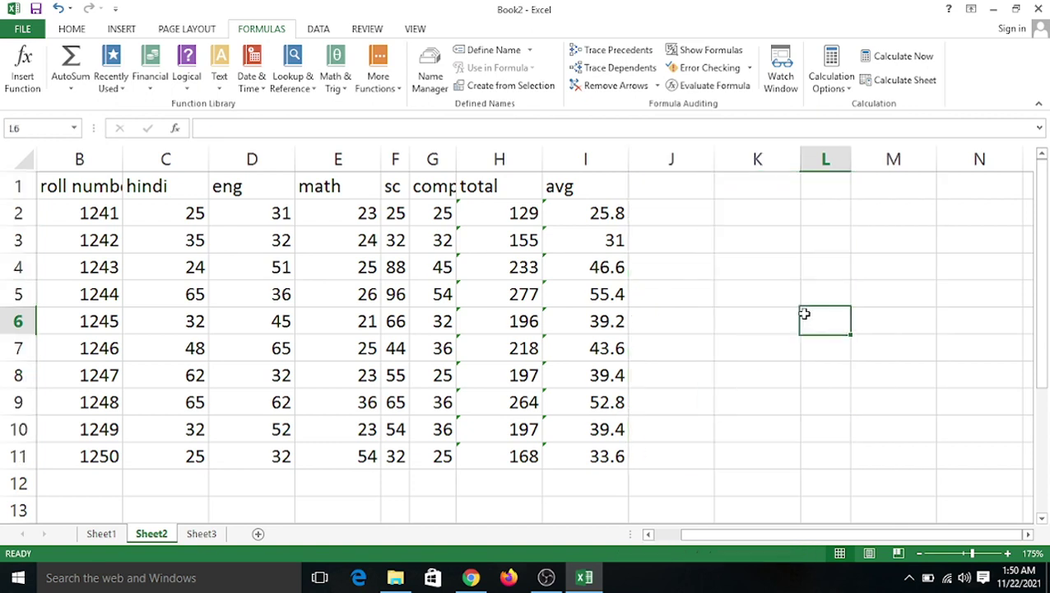
click(681, 187)
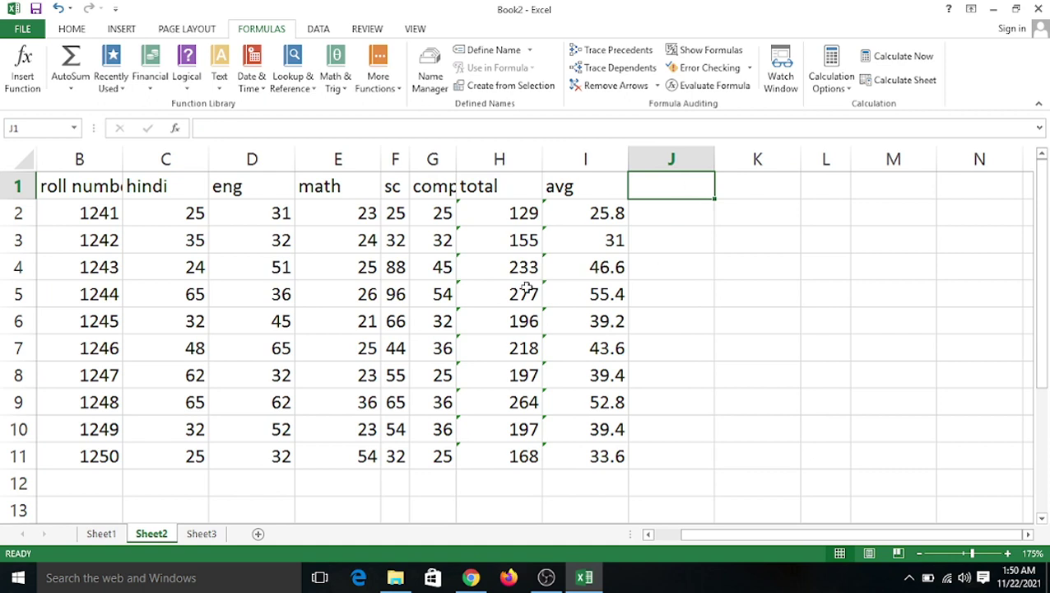
Format the total and avg values in H2:I11 to show two decimal places
drag(493, 215, 610, 458)
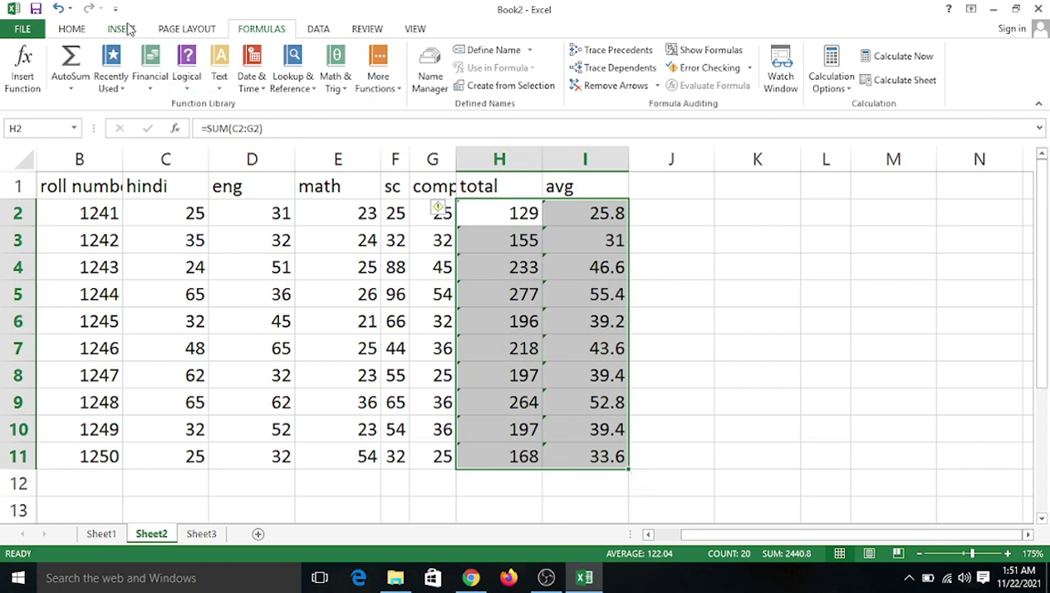
click(67, 30)
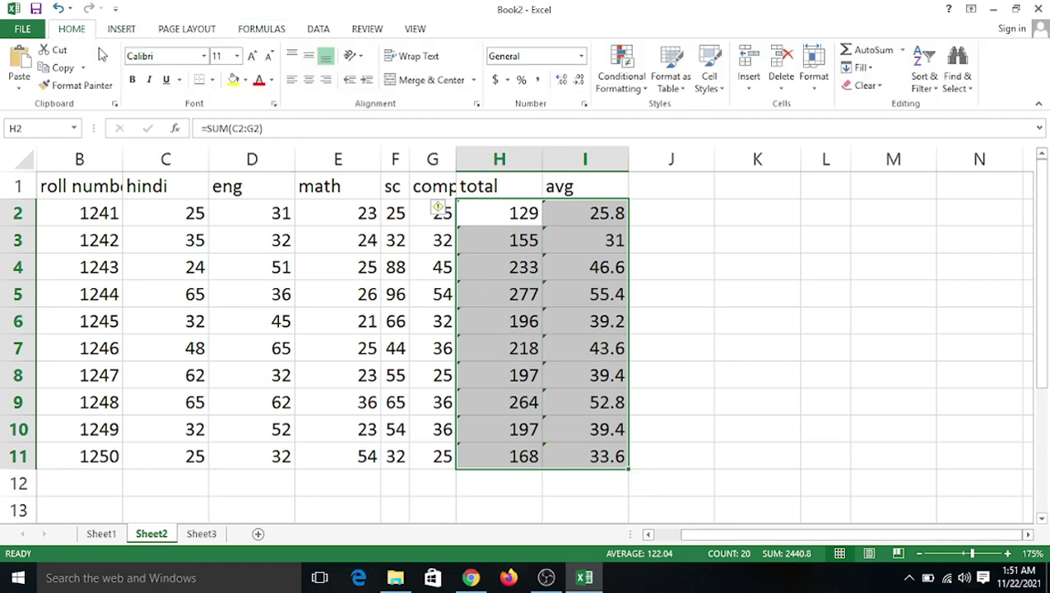
click(560, 82)
click(560, 82)
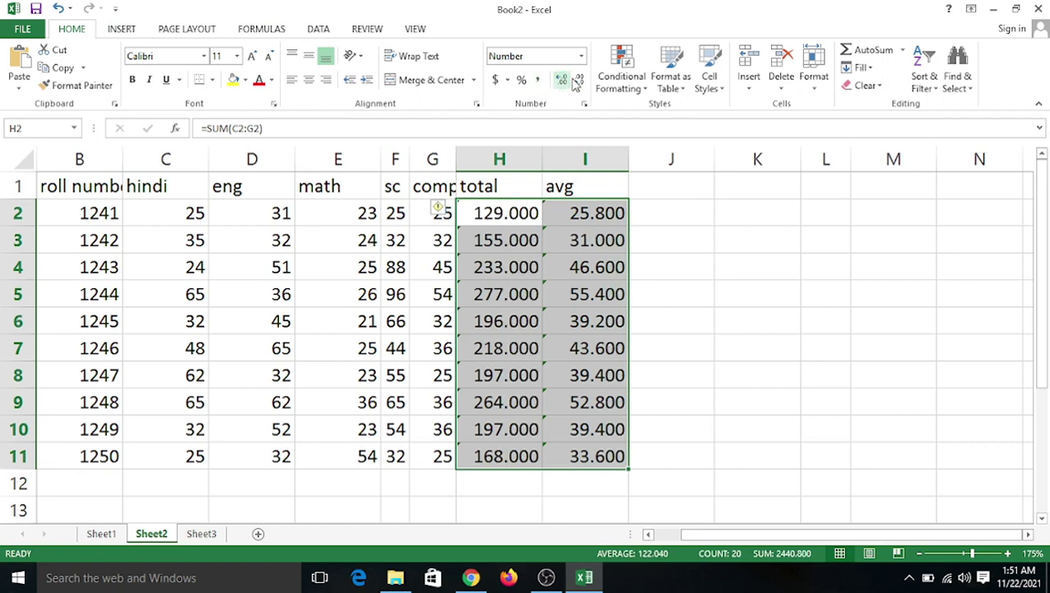
click(578, 82)
click(579, 81)
click(579, 82)
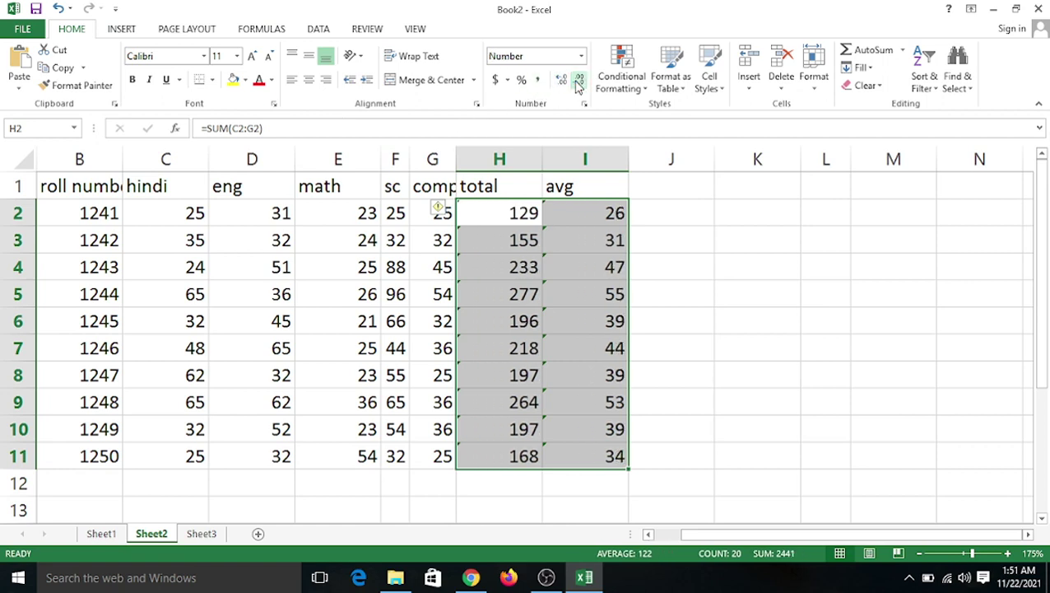
click(560, 82)
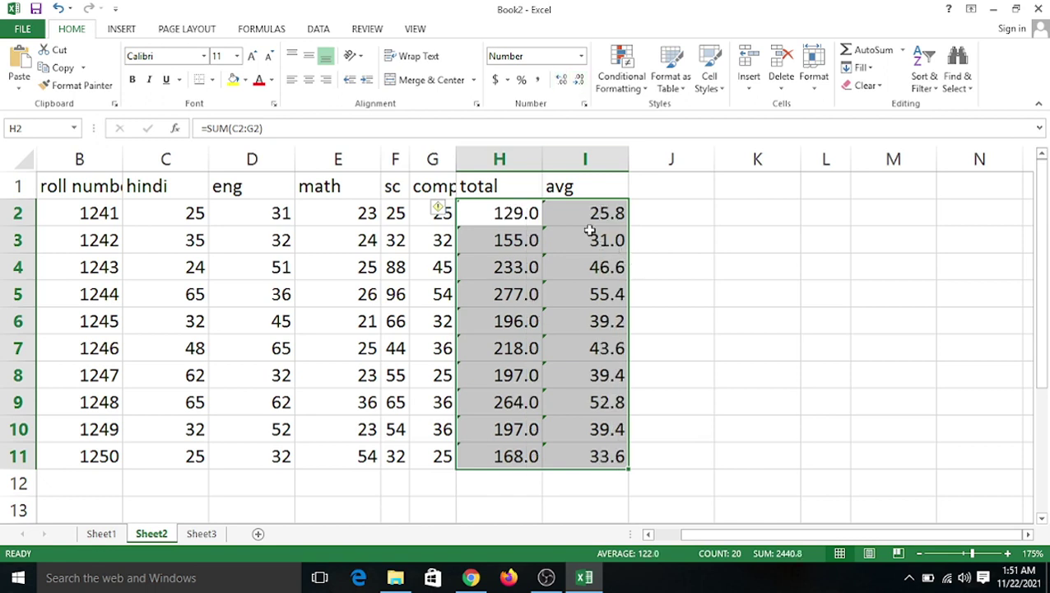
click(560, 81)
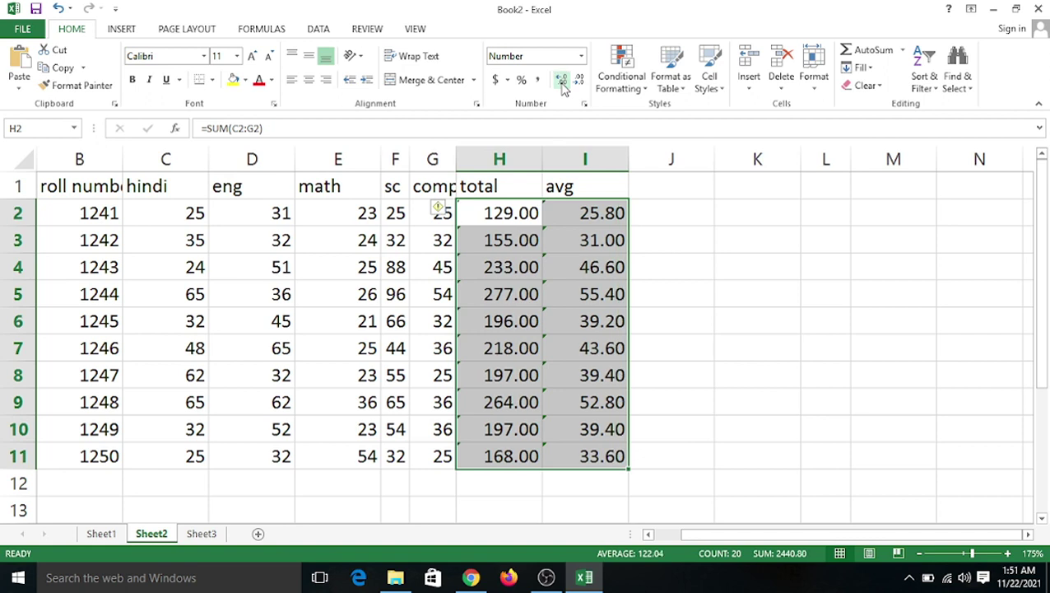
Add the heading "result" in cell J1, next to the avg column
click(683, 213)
click(677, 190)
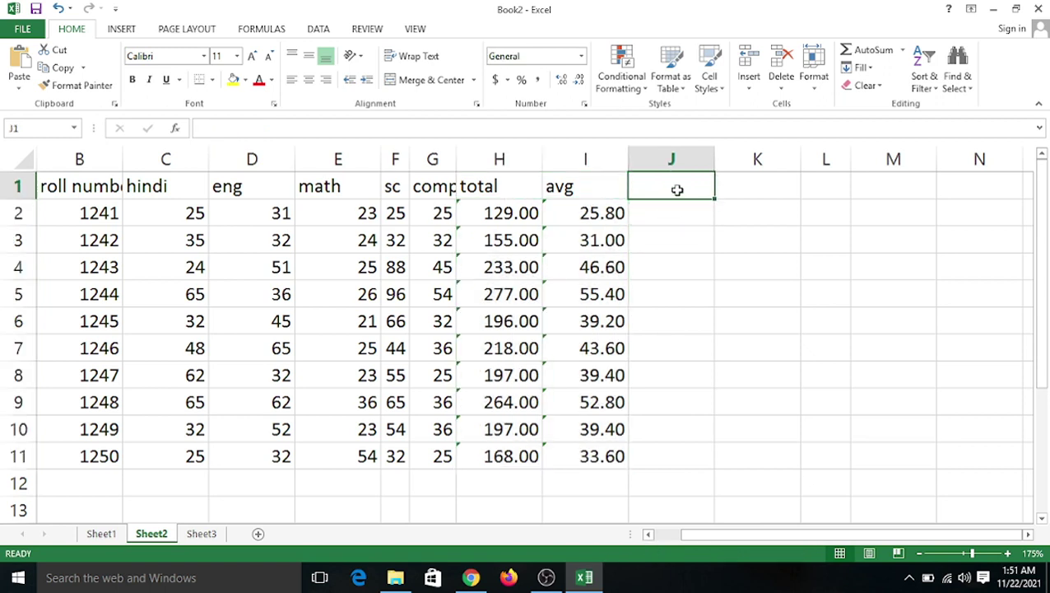
text(result)
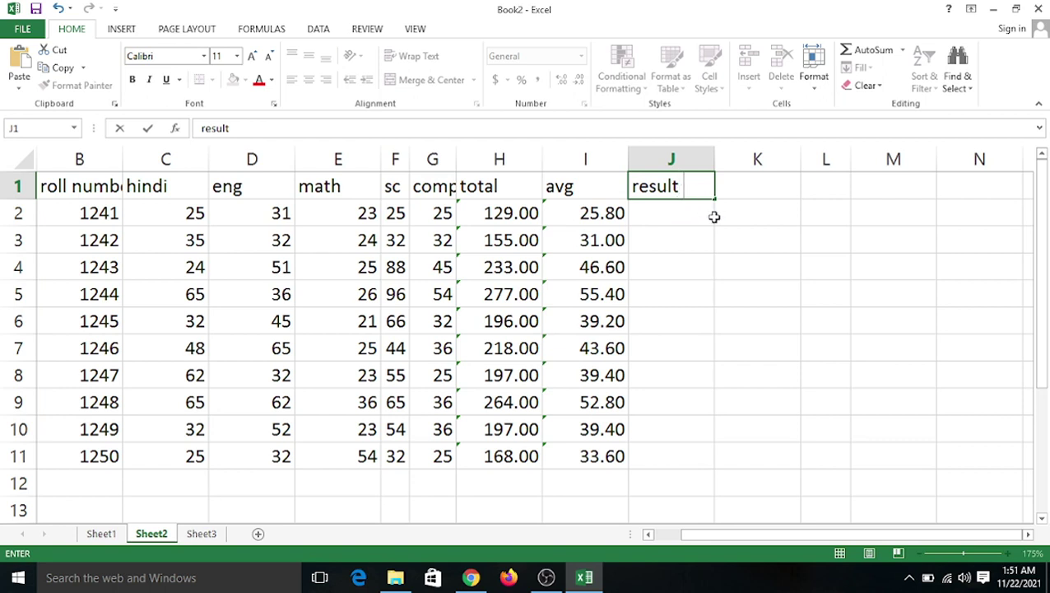
click(686, 219)
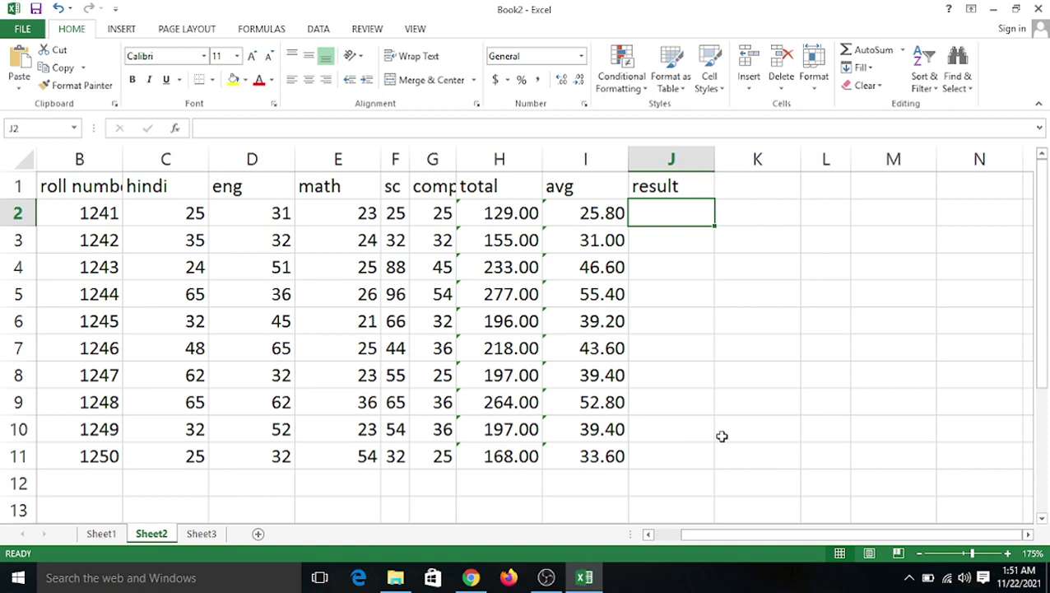
Start an IF formula in J2 that refers to the average in I2, with 40< and the value "pass"
text(=if)
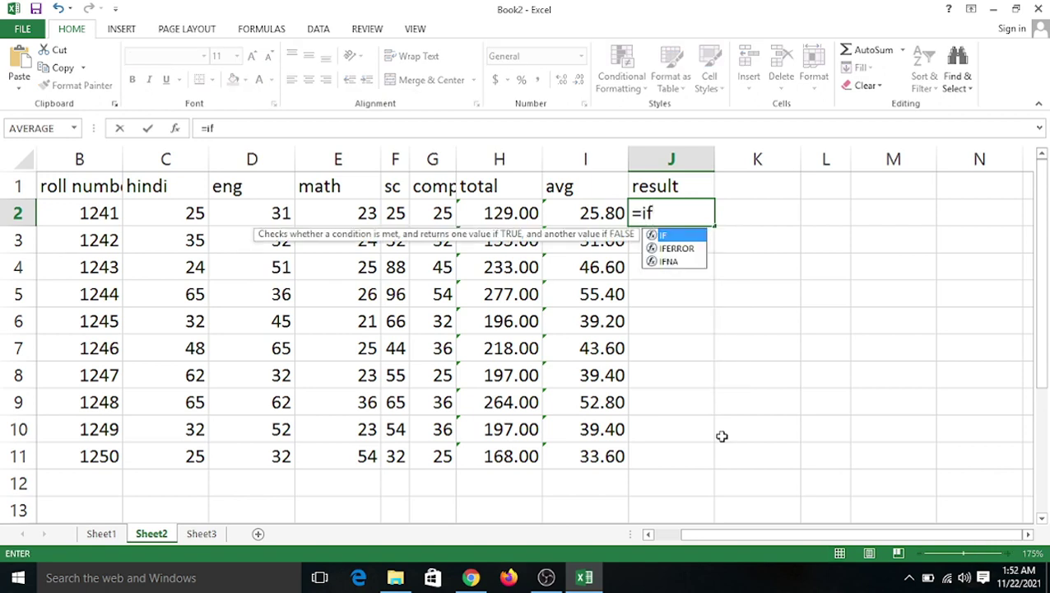
text(()
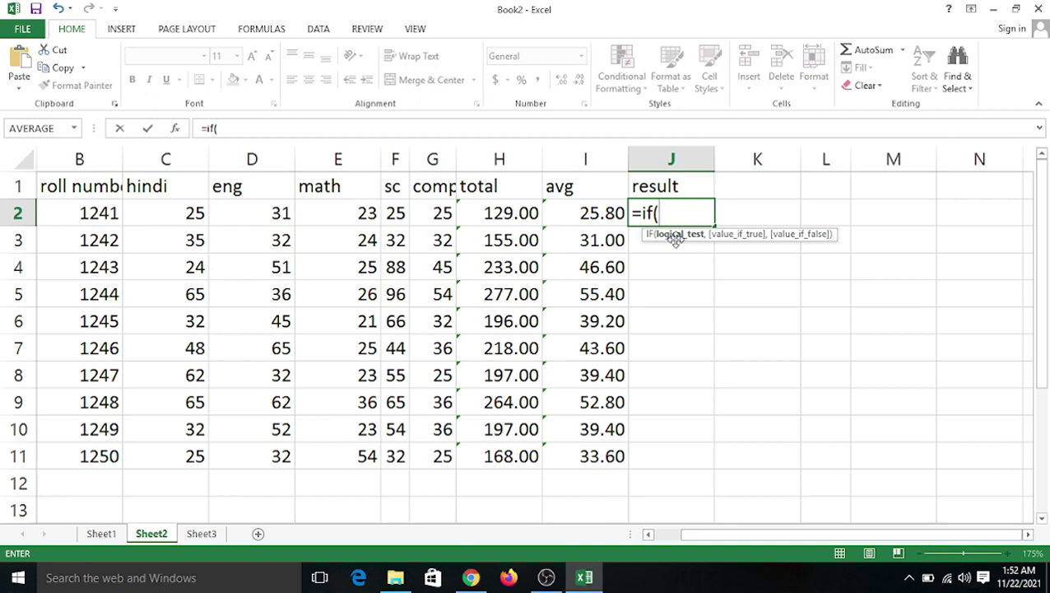
click(583, 213)
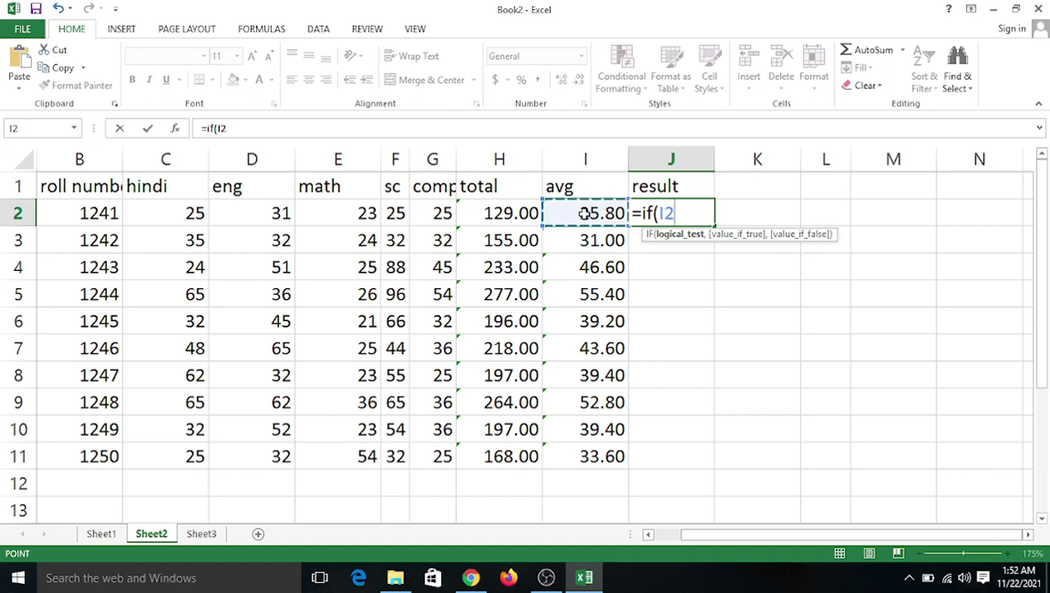
text(,)
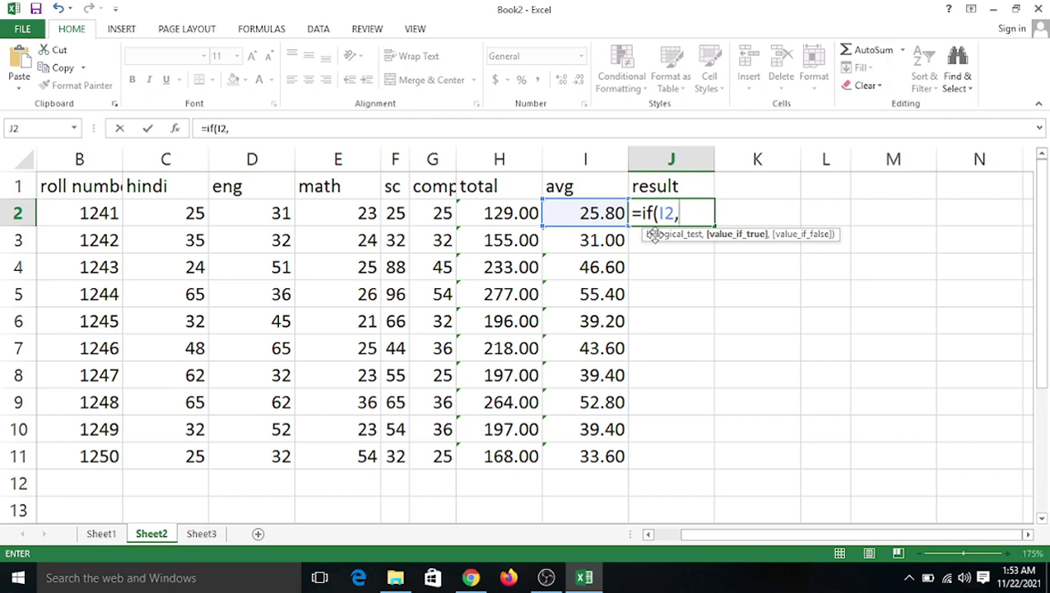
text(40)
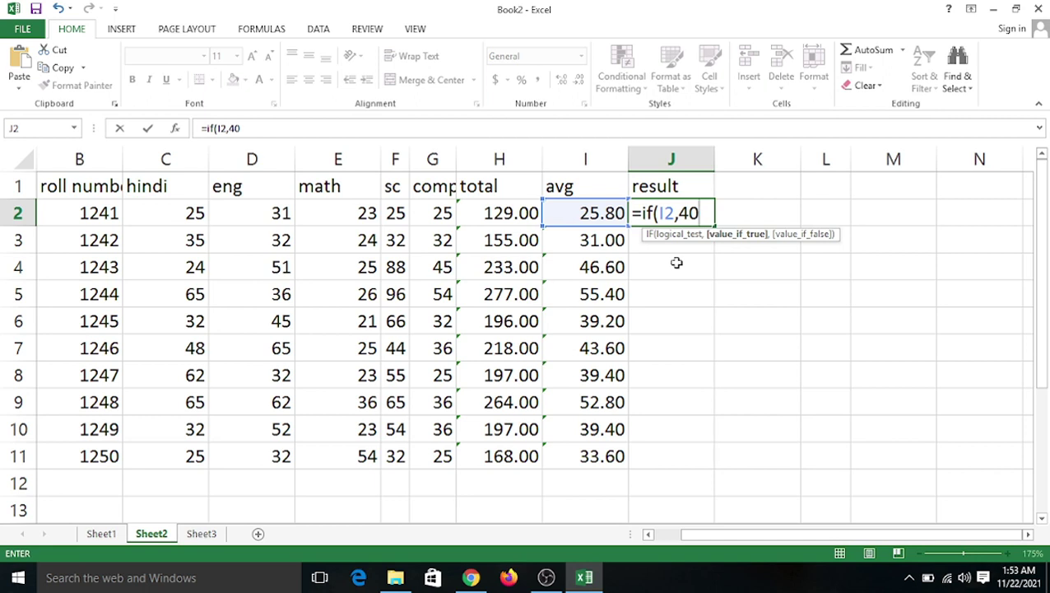
text(<,)
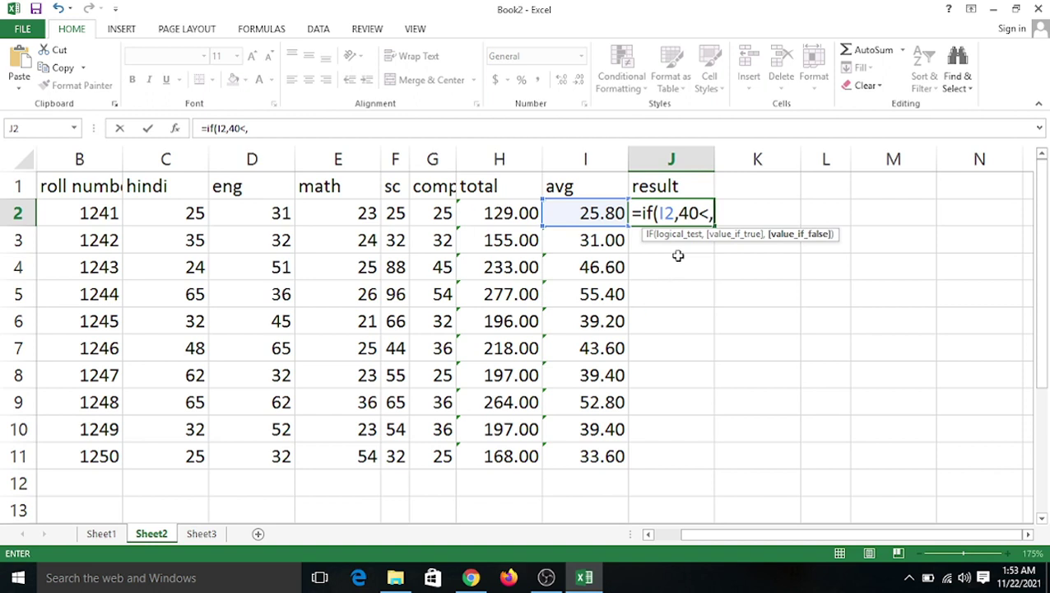
text("pass)
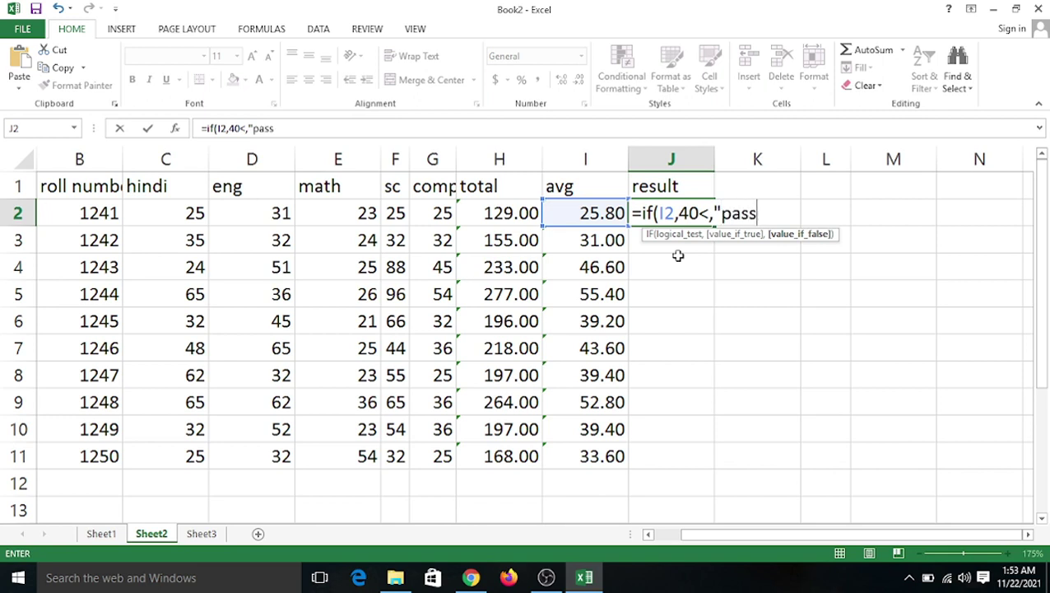
text(",)
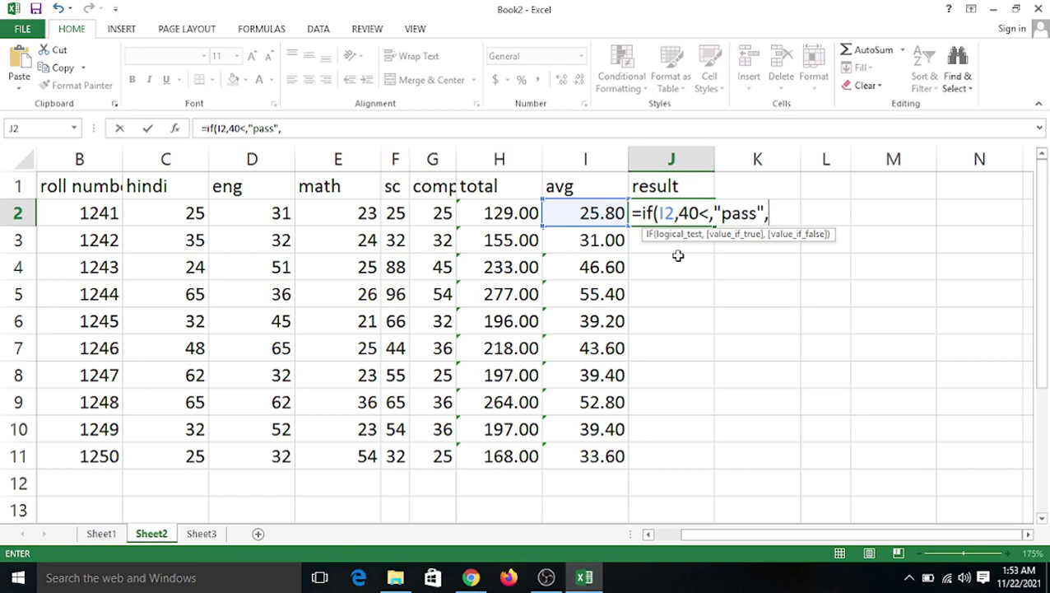
Add a nested IF on I2 with 40> and the value "fail" to the J2 formula, and close both brackets
text(if)
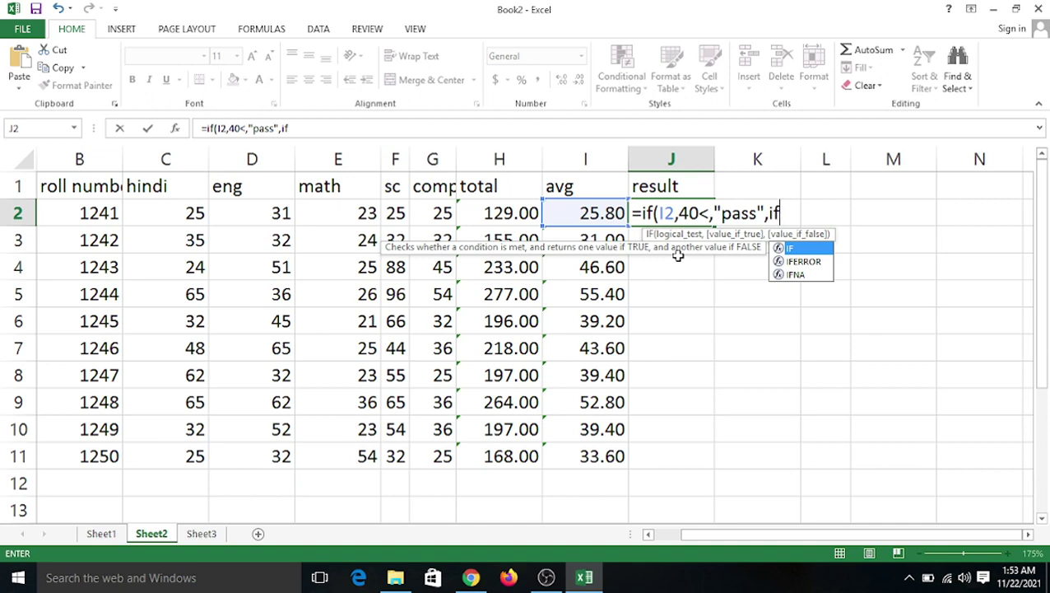
text(()
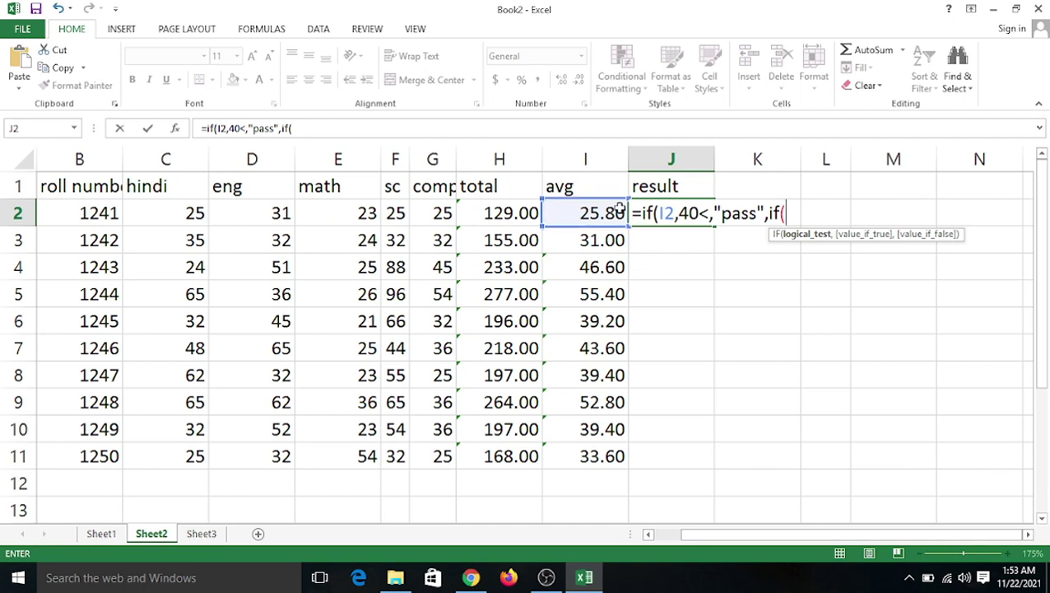
click(613, 210)
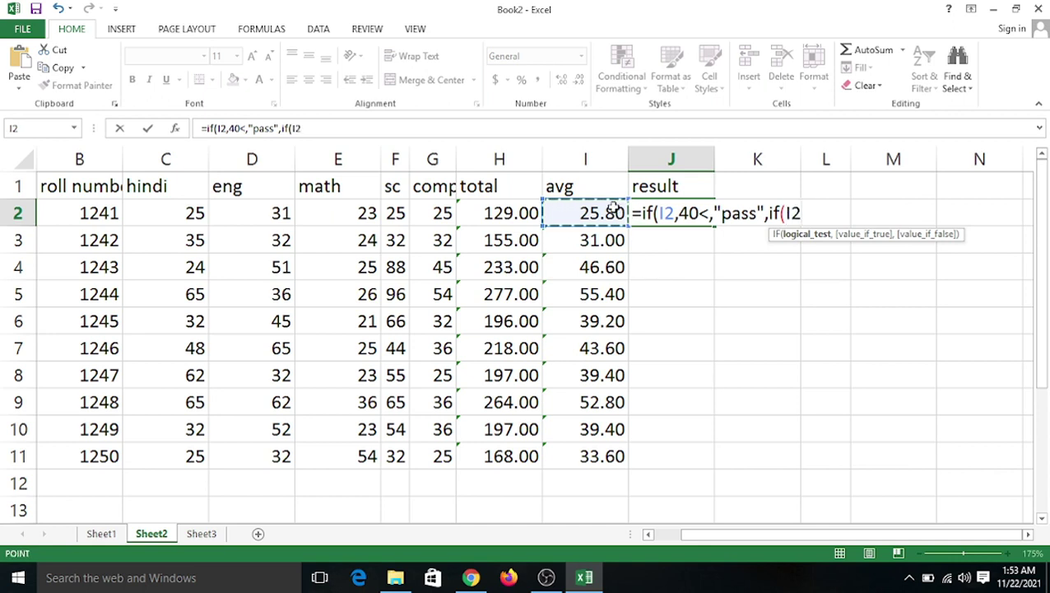
text(,)
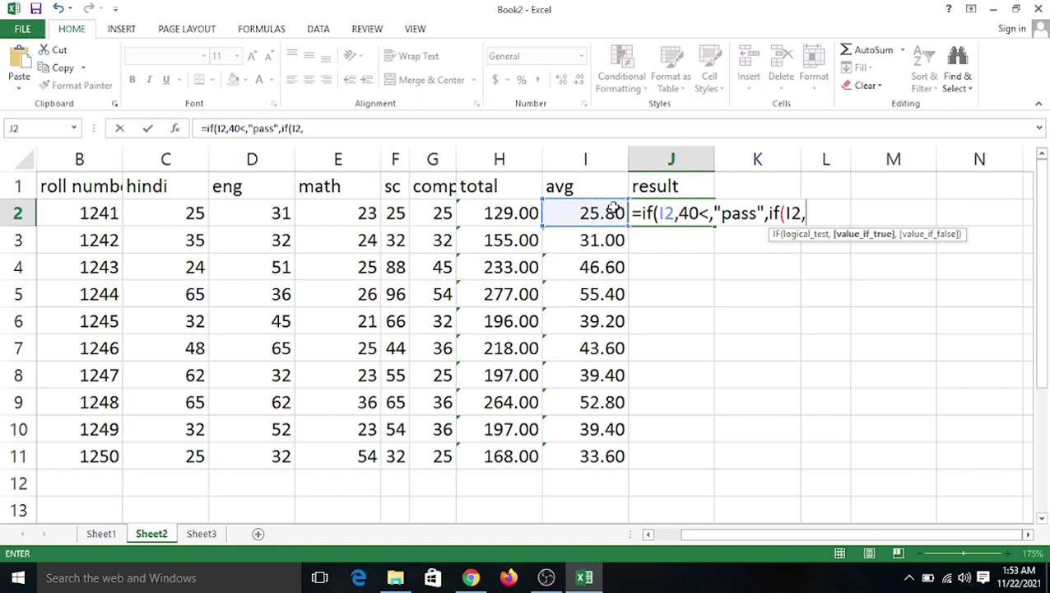
text(40.,")
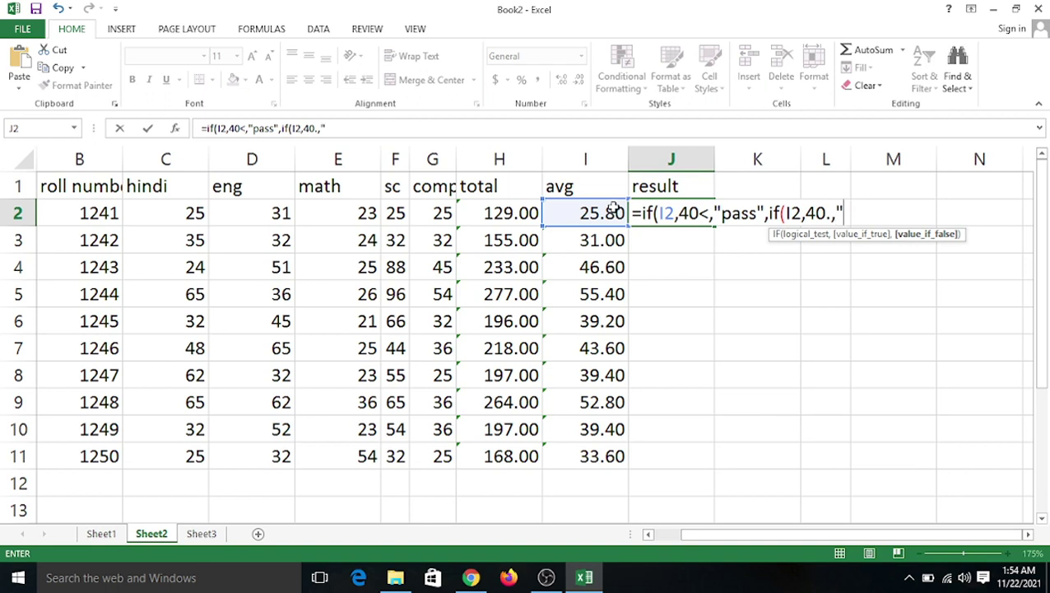
key(BackSpace)
key(BackSpace)
key(BackSpace)
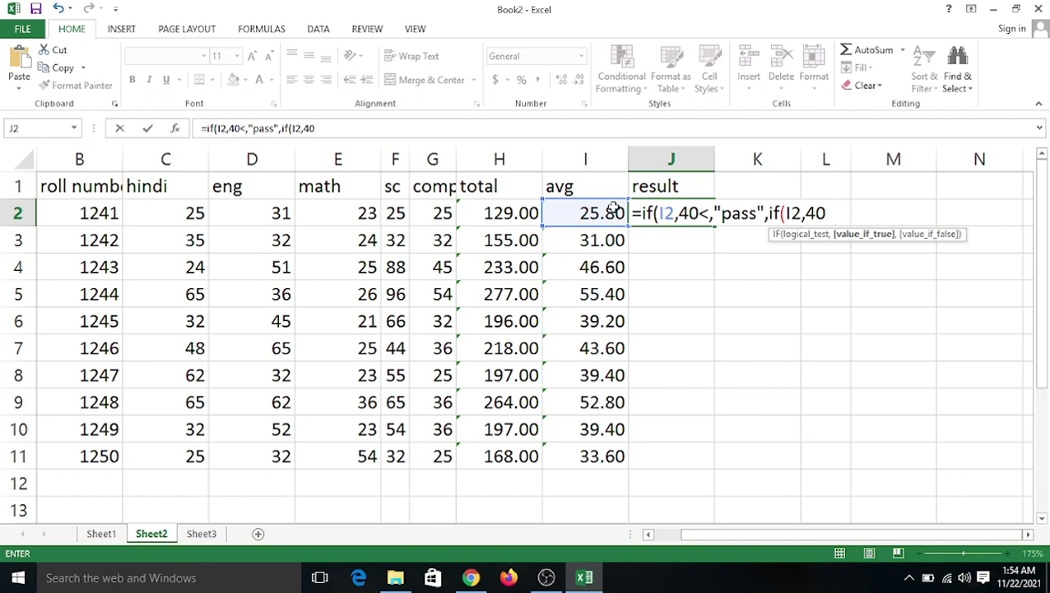
text(>,)
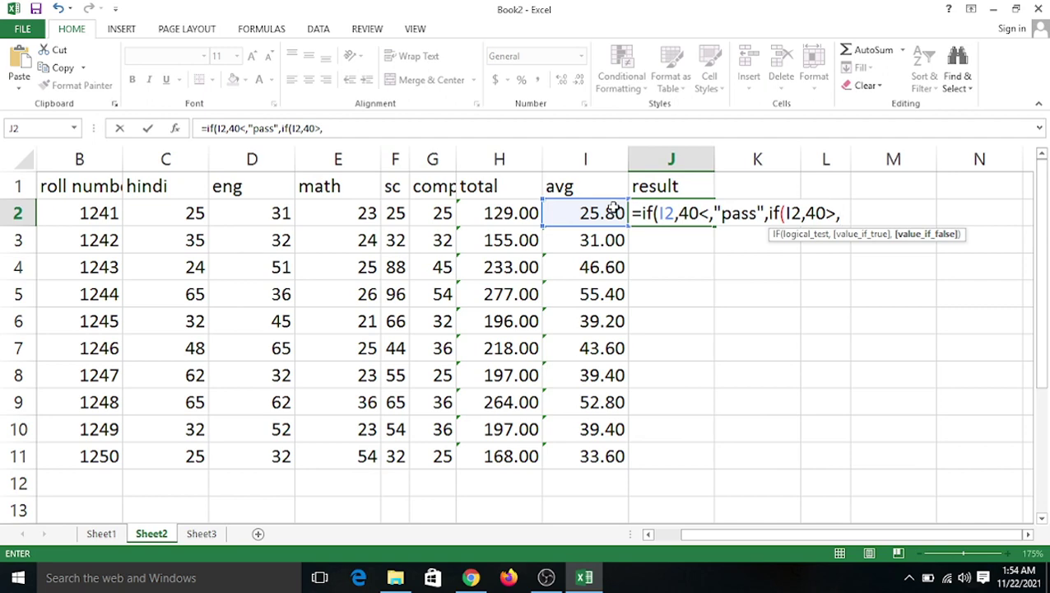
text("fail)
text(")
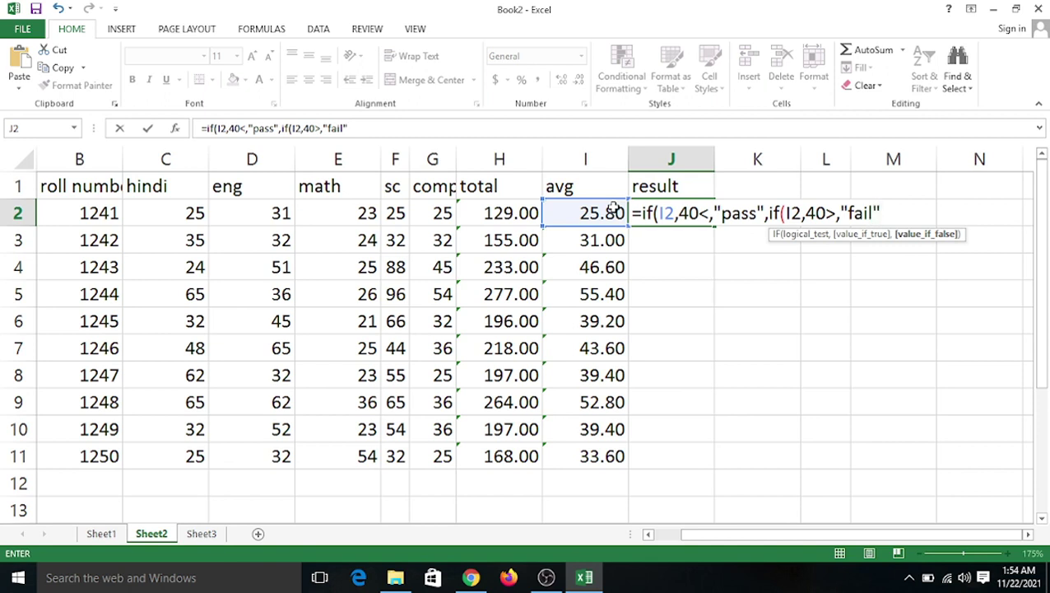
text()))
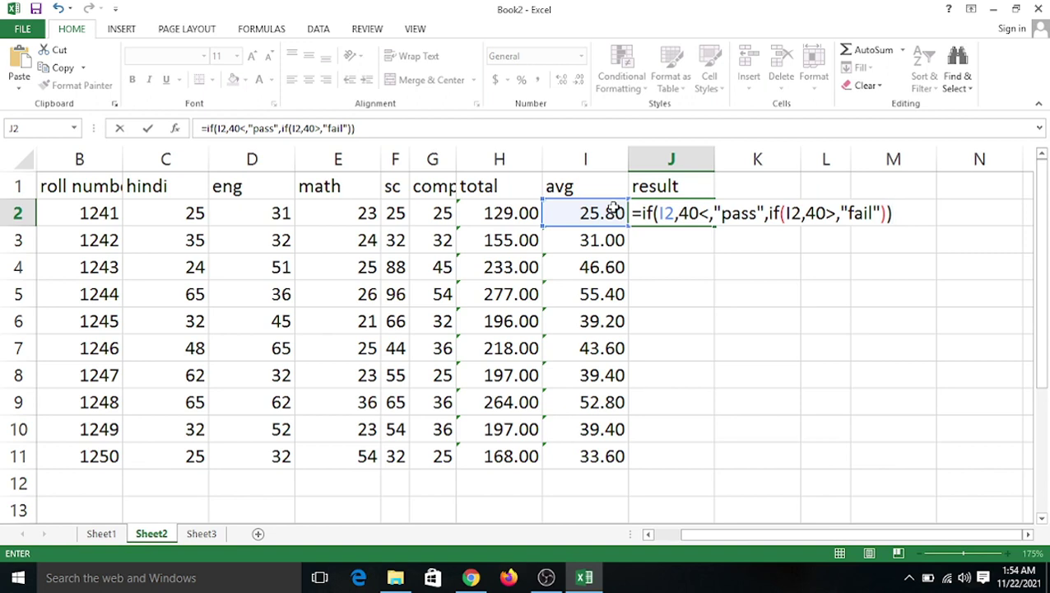
Remove the comma after I2 in both conditions of the J2 formula and rewrite the first condition as I2>40
click(677, 214)
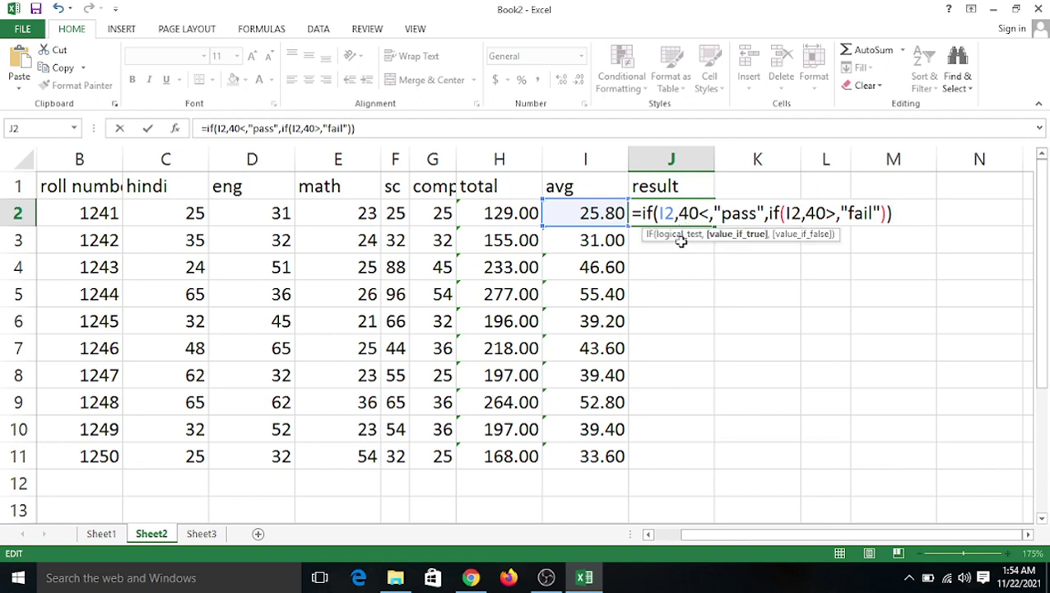
key(Delete)
click(804, 213)
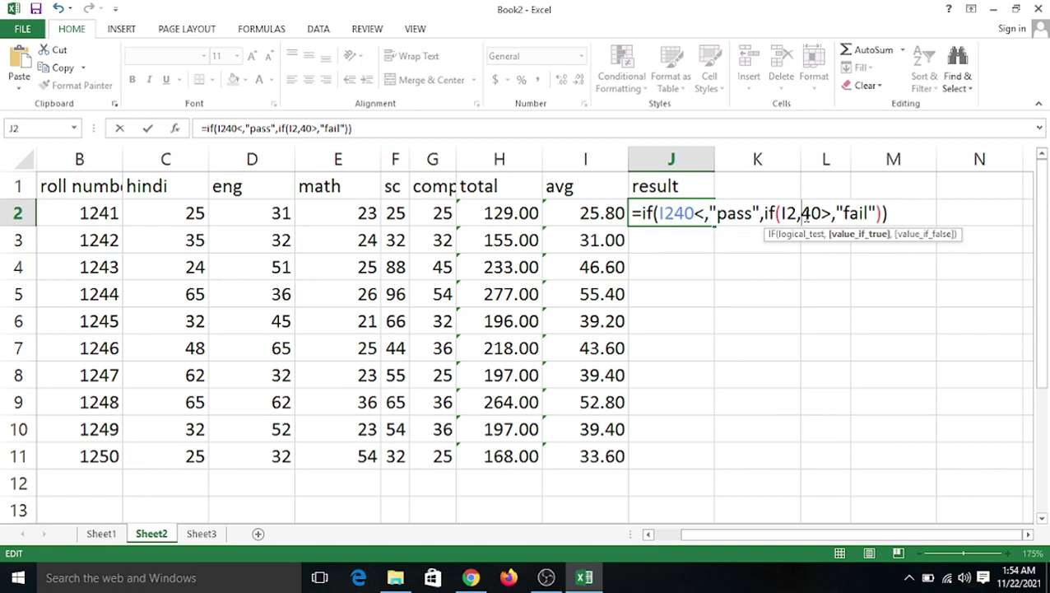
key(BackSpace)
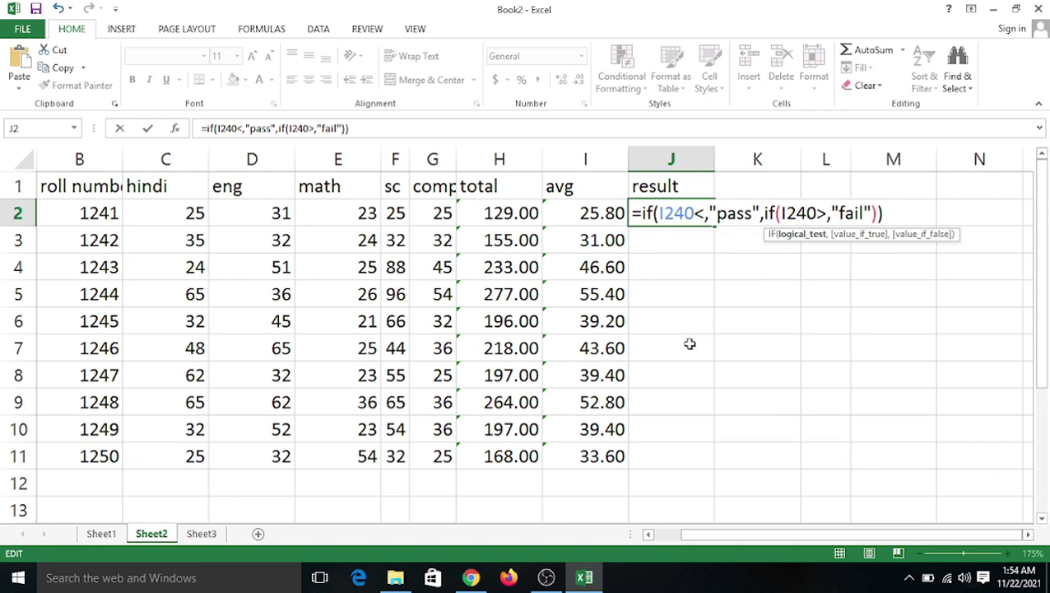
click(673, 213)
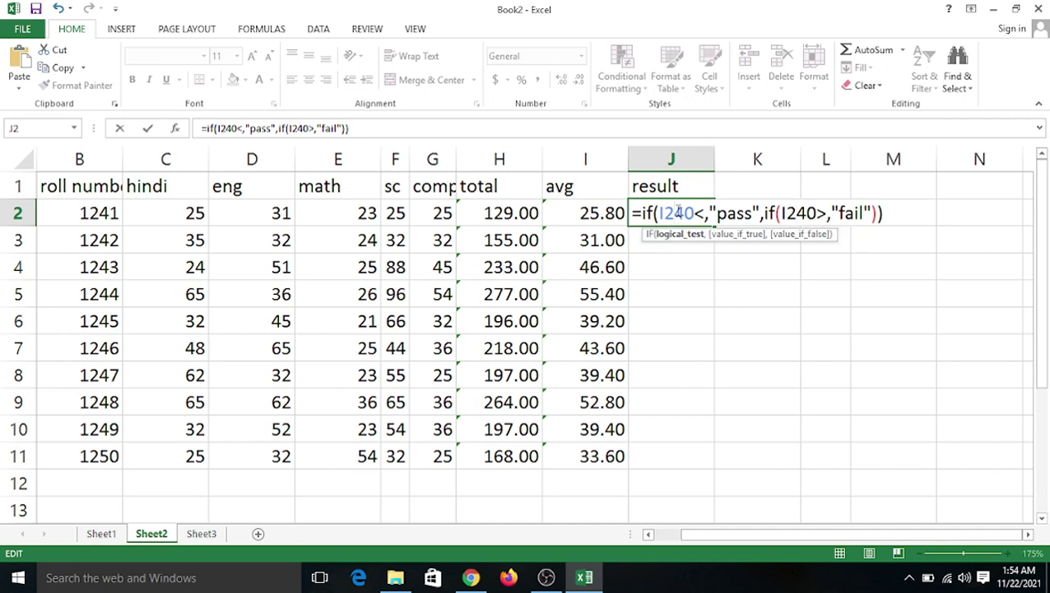
text(>)
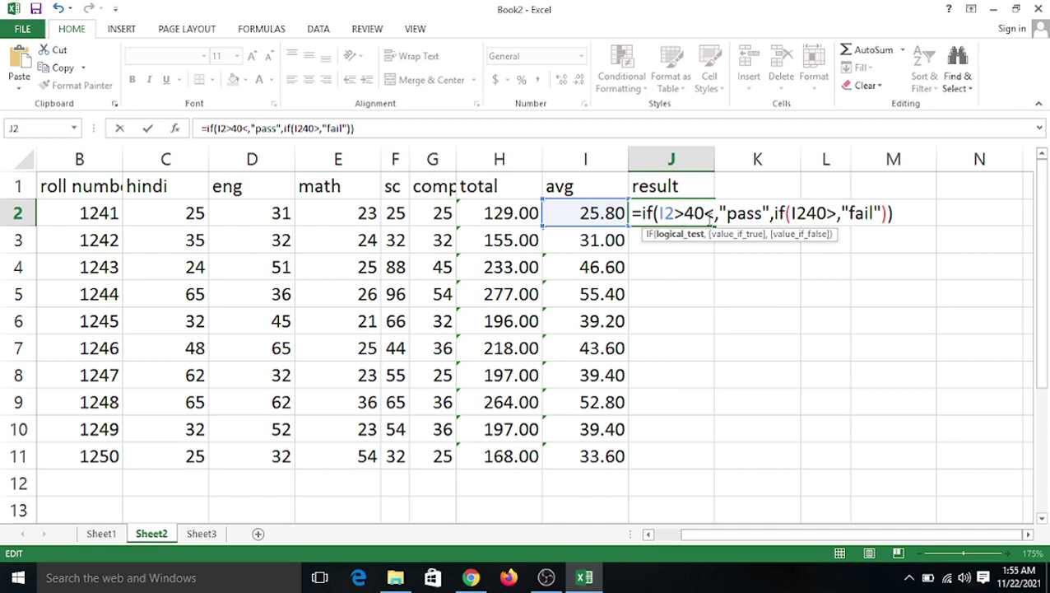
click(713, 214)
key(BackSpace)
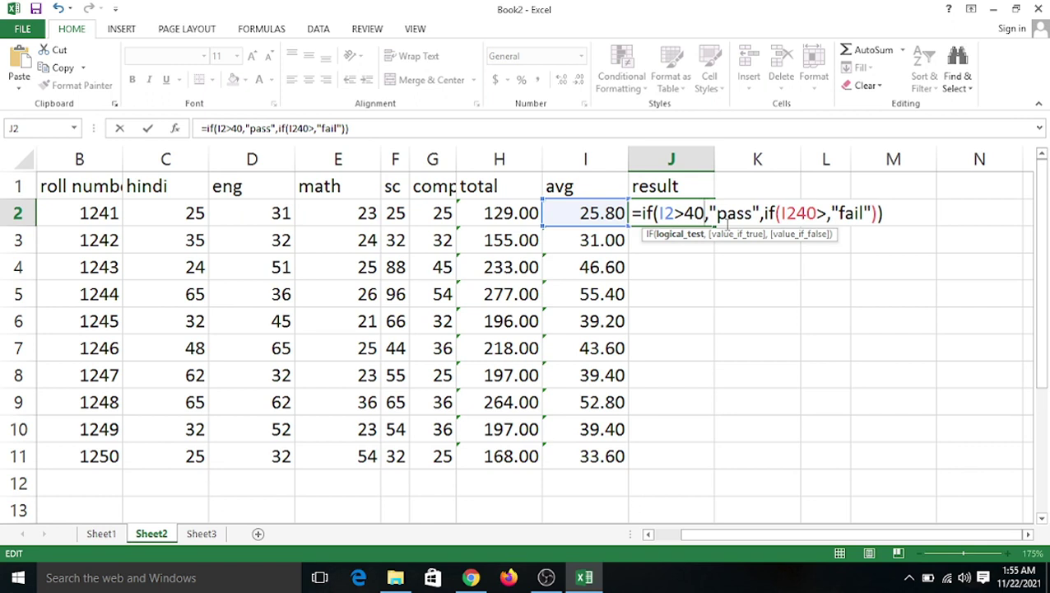
Change the first condition to I2<40 and the nested one to I2>40, and enter the J2 formula
click(684, 214)
key(BackSpace)
text(<)
click(796, 213)
text(>)
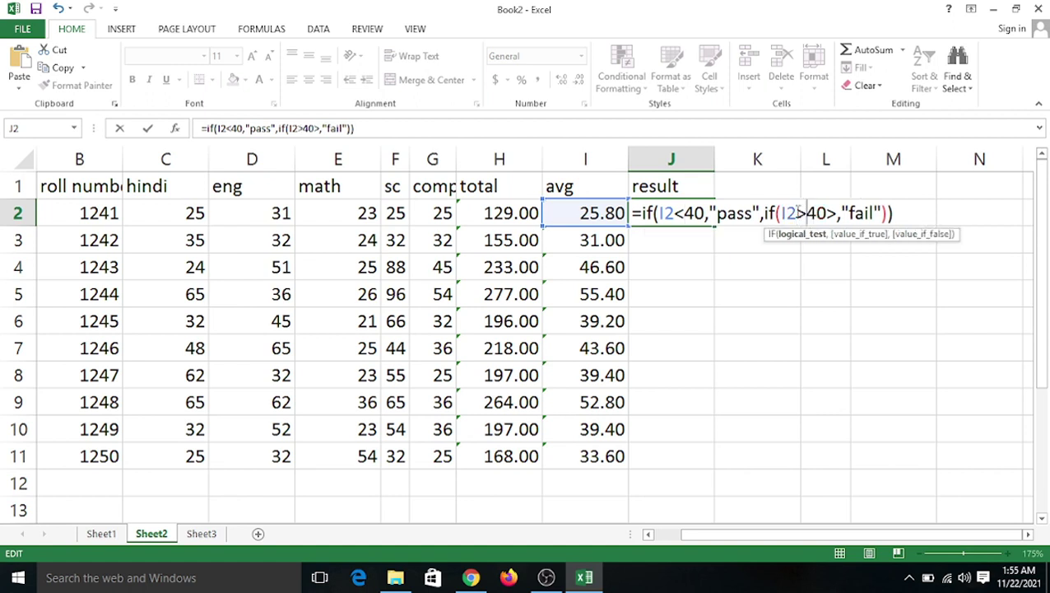
click(834, 216)
key(BackSpace)
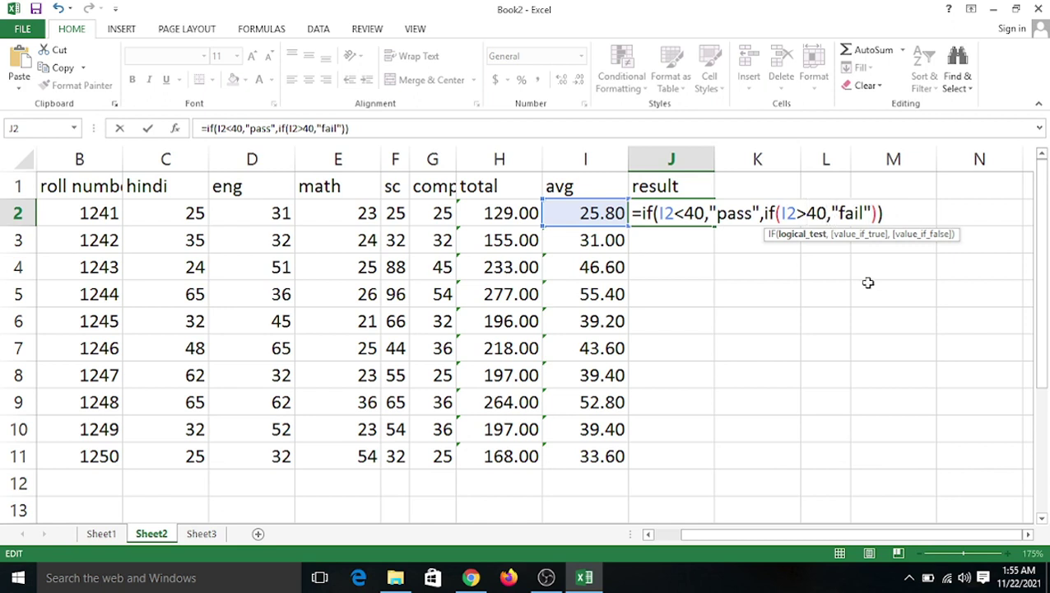
click(810, 310)
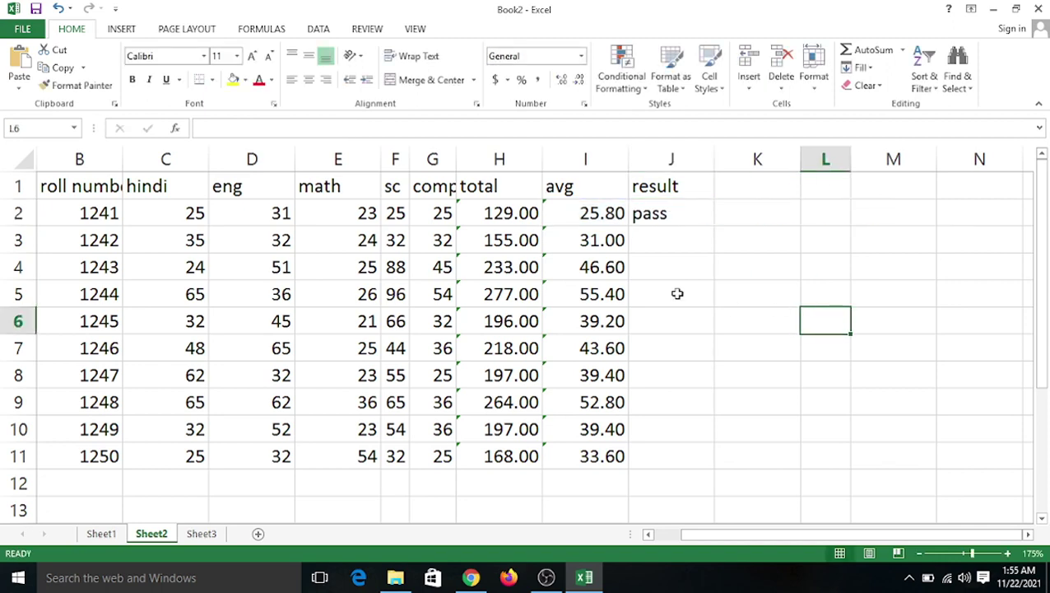
Enlarge the sheet view and examine the nested IF formula in J2
double_click(676, 216)
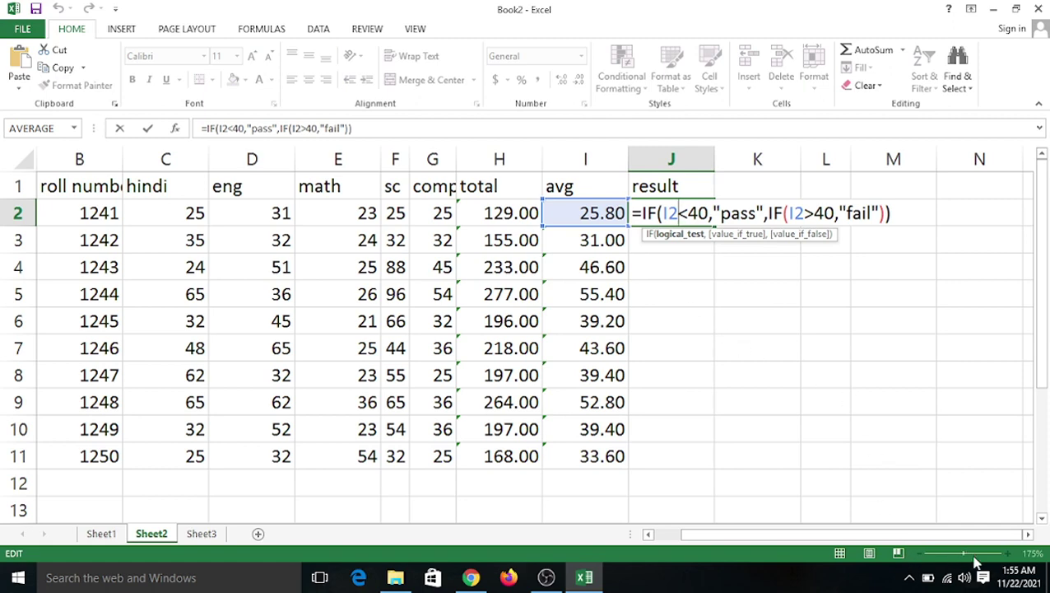
click(652, 274)
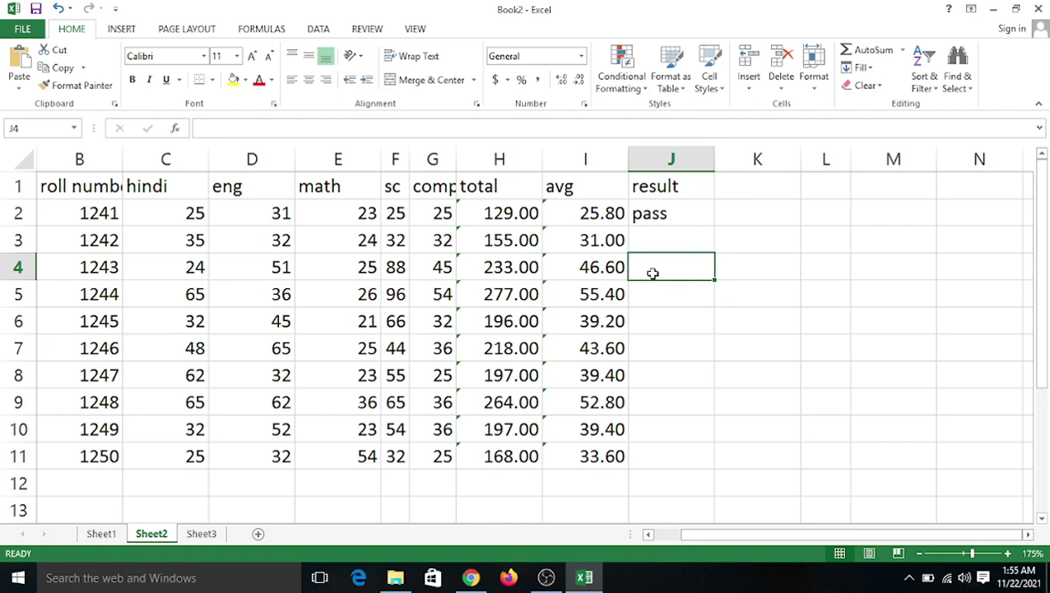
click(664, 215)
drag(972, 553, 985, 557)
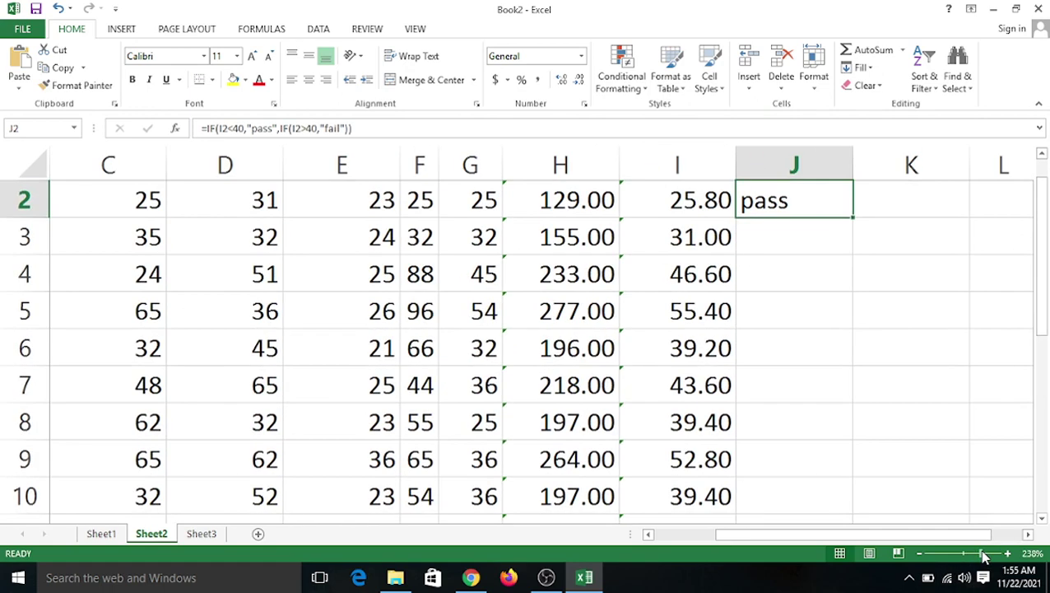
click(778, 257)
double_click(757, 204)
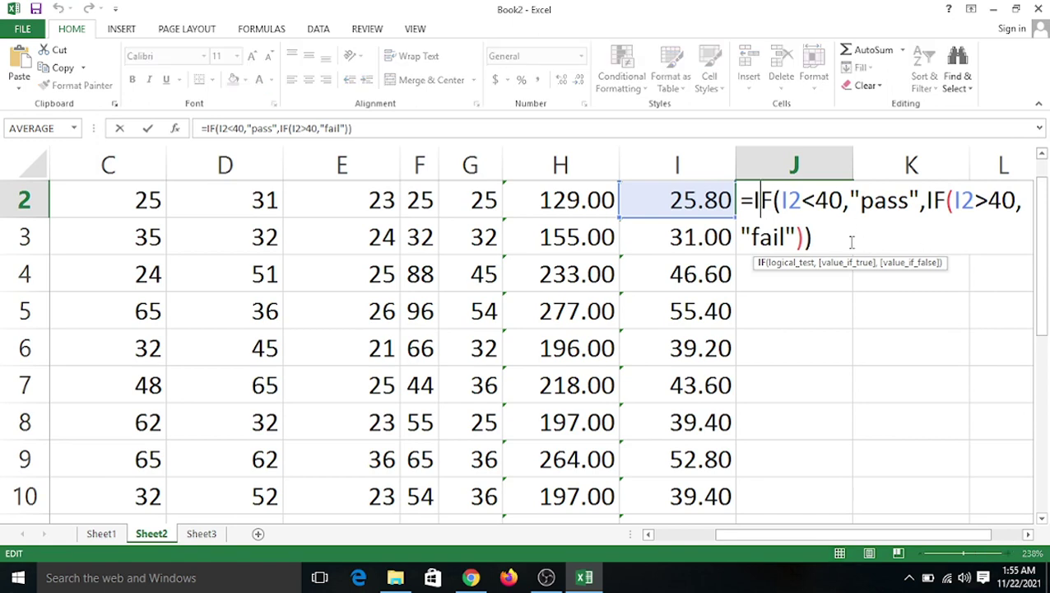
Fill the IF formula from J2 down to J7 in the result column
click(807, 319)
click(823, 204)
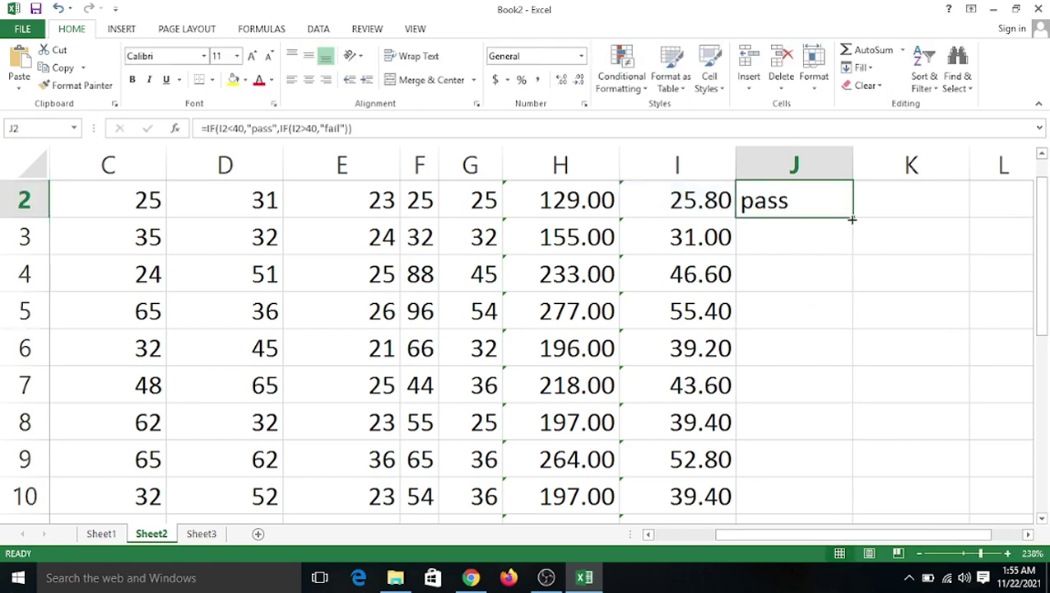
drag(851, 219, 849, 387)
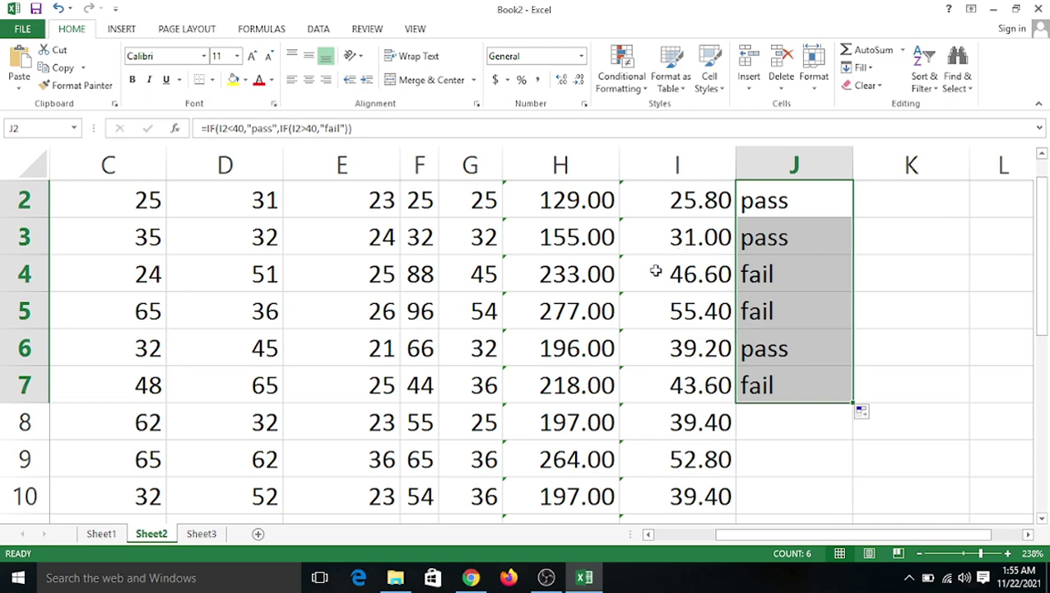
Change the first condition in the J2 formula to I2>40 and the nested IF condition to I2<40
scroll(699, 288, up, 1)
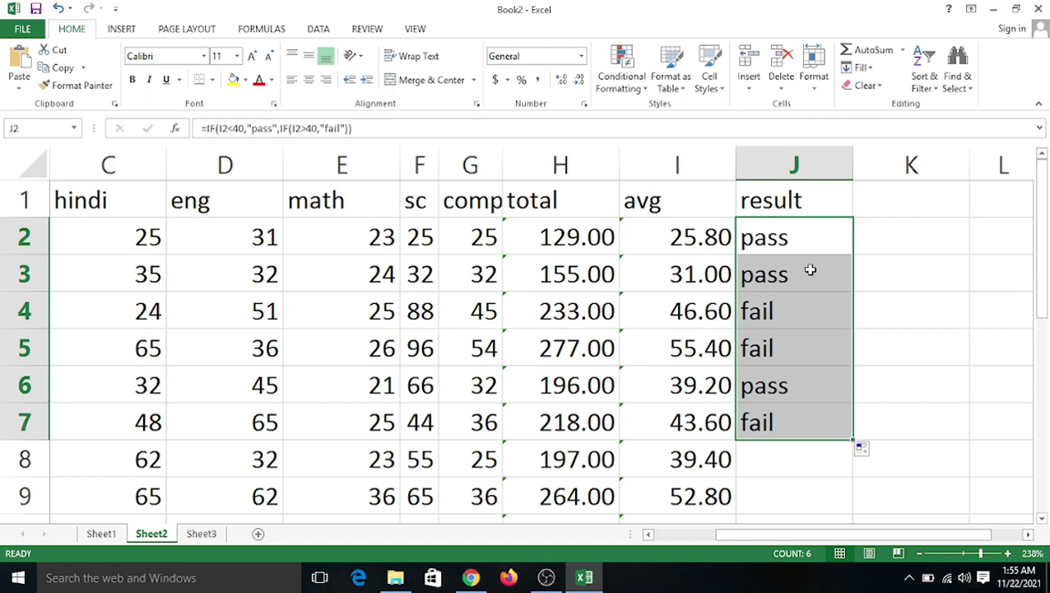
double_click(811, 239)
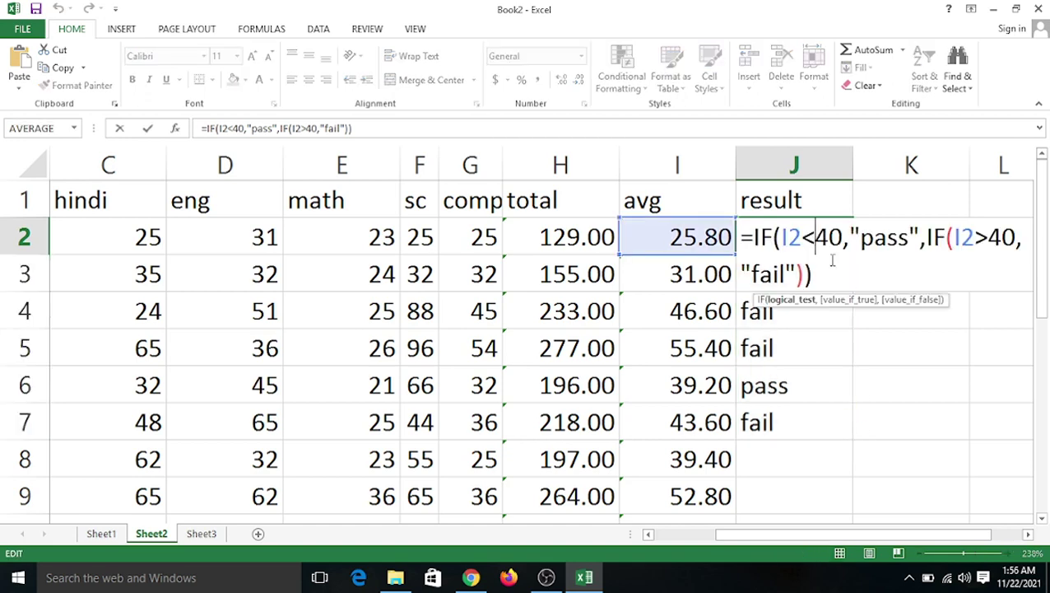
key(BackSpace)
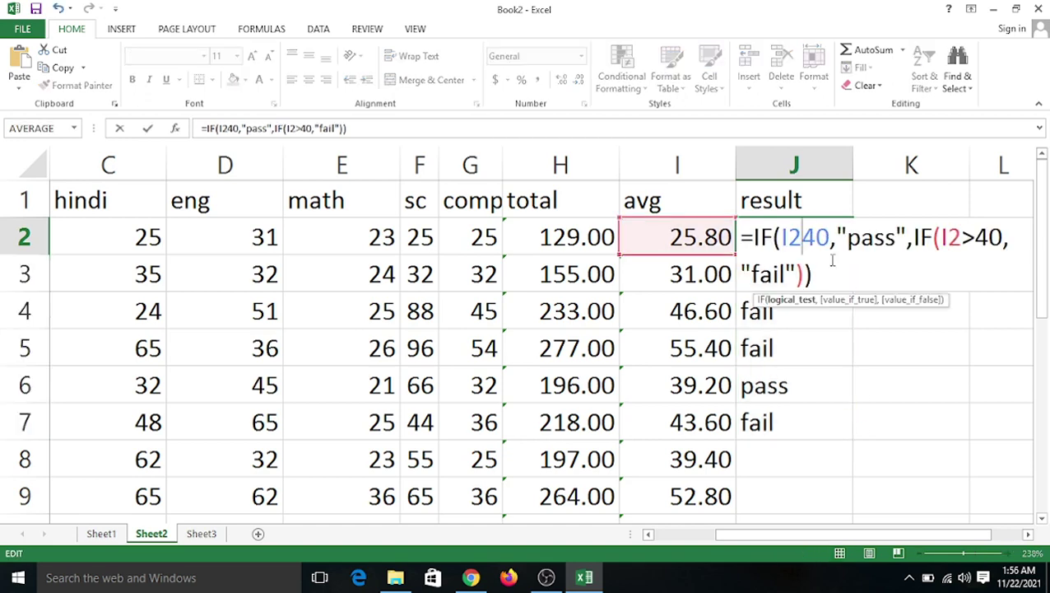
text(>)
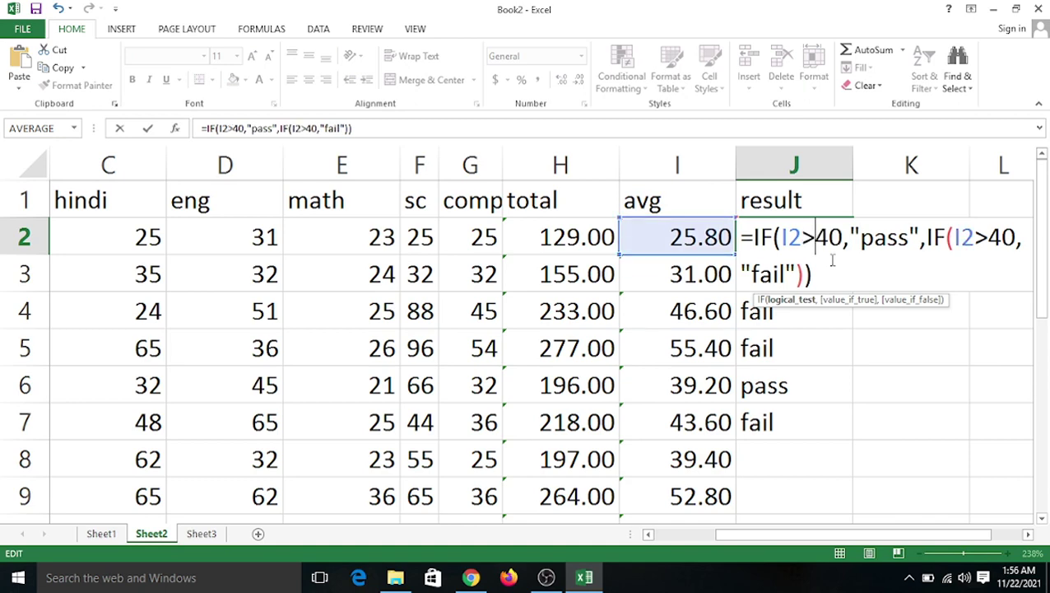
click(986, 237)
key(BackSpace)
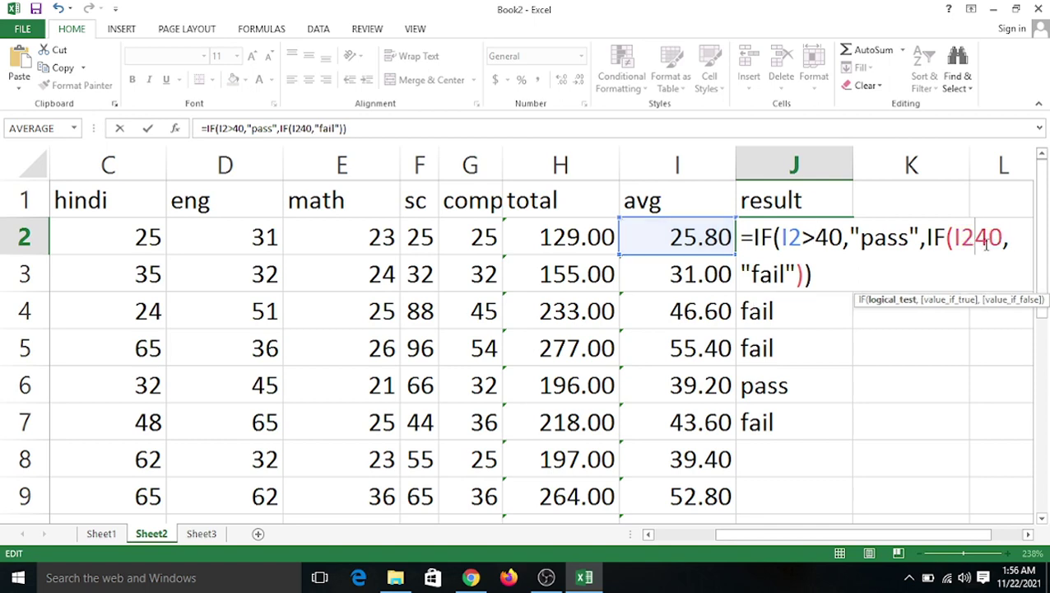
text(<)
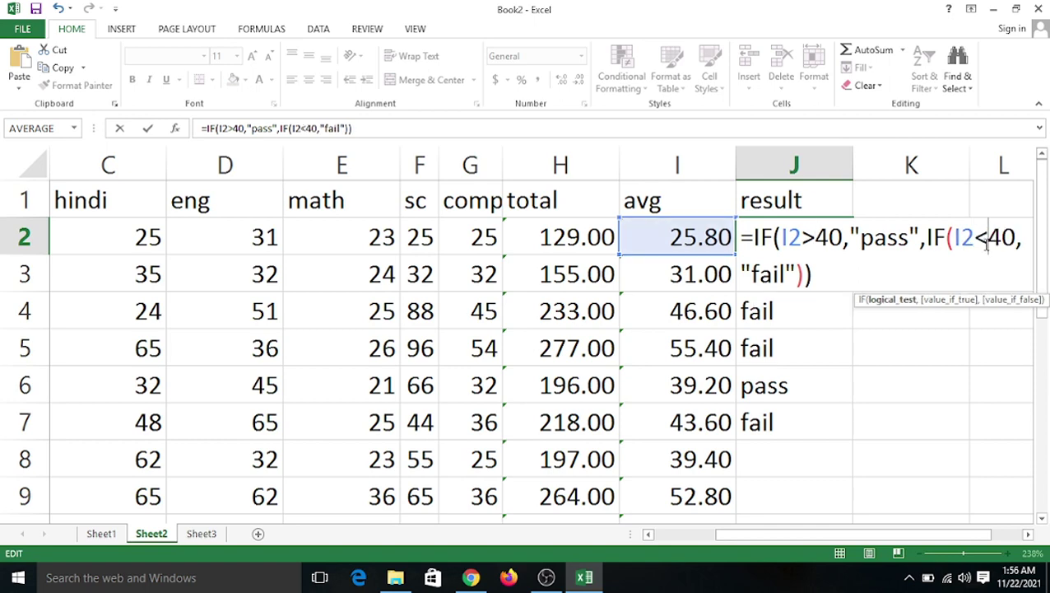
Try to remove the stray J5 reference from the nested condition in J2, and enter the formula
click(871, 373)
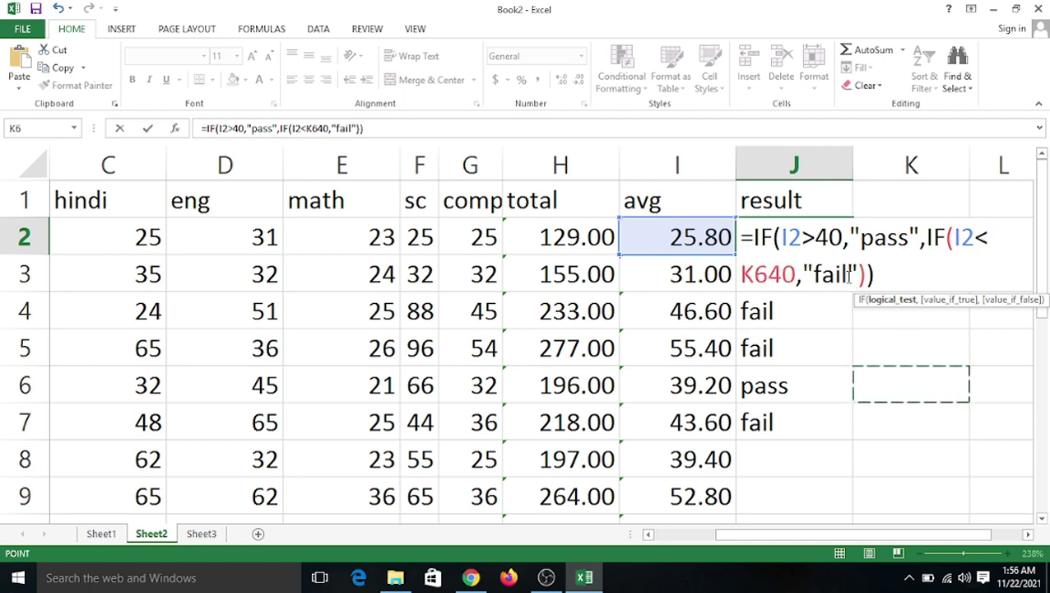
click(803, 336)
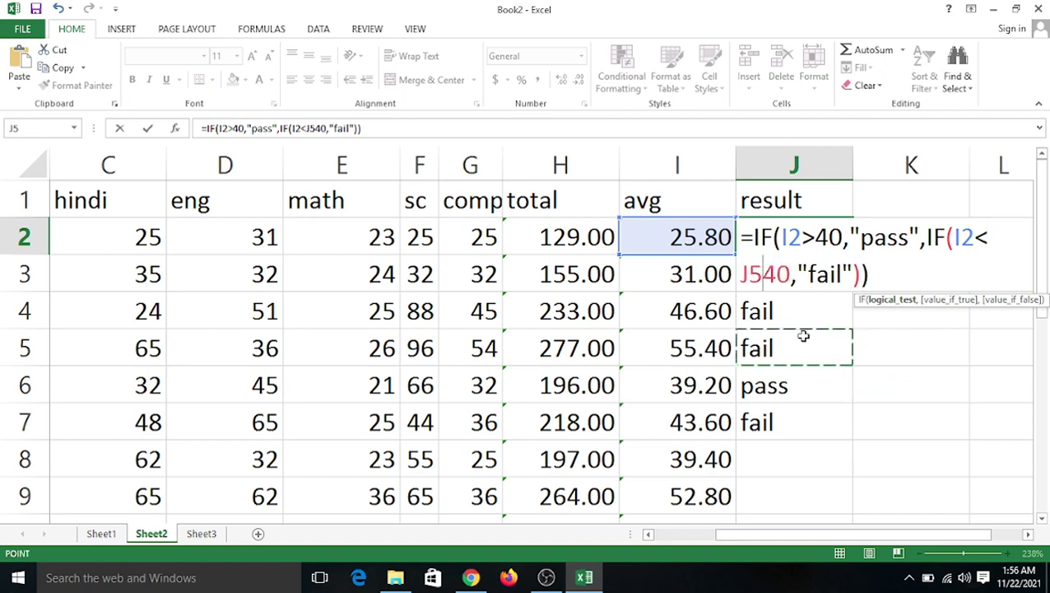
double_click(897, 232)
click(952, 244)
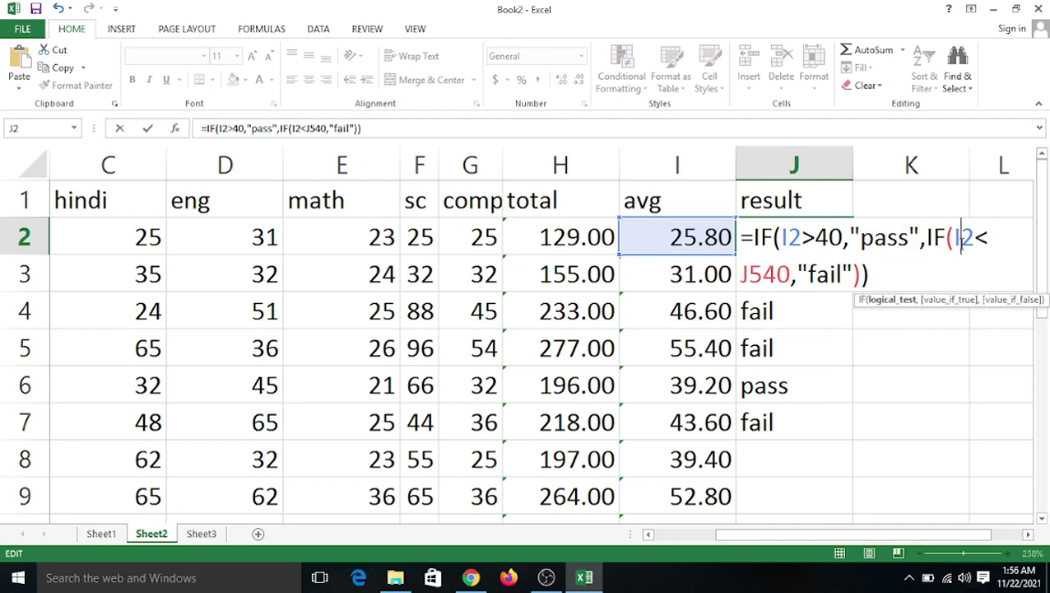
click(774, 274)
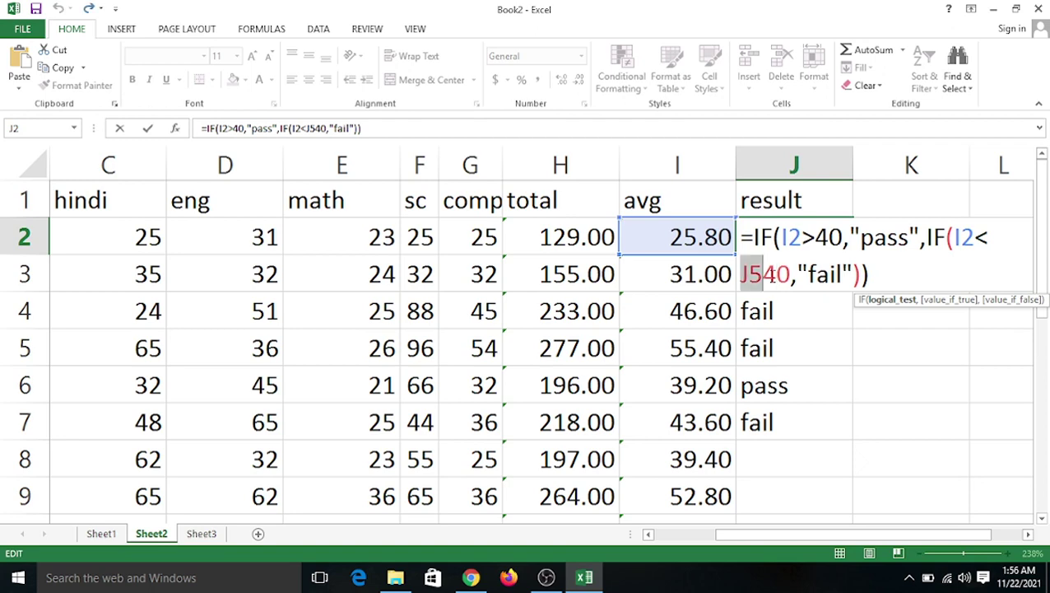
click(621, 280)
double_click(622, 280)
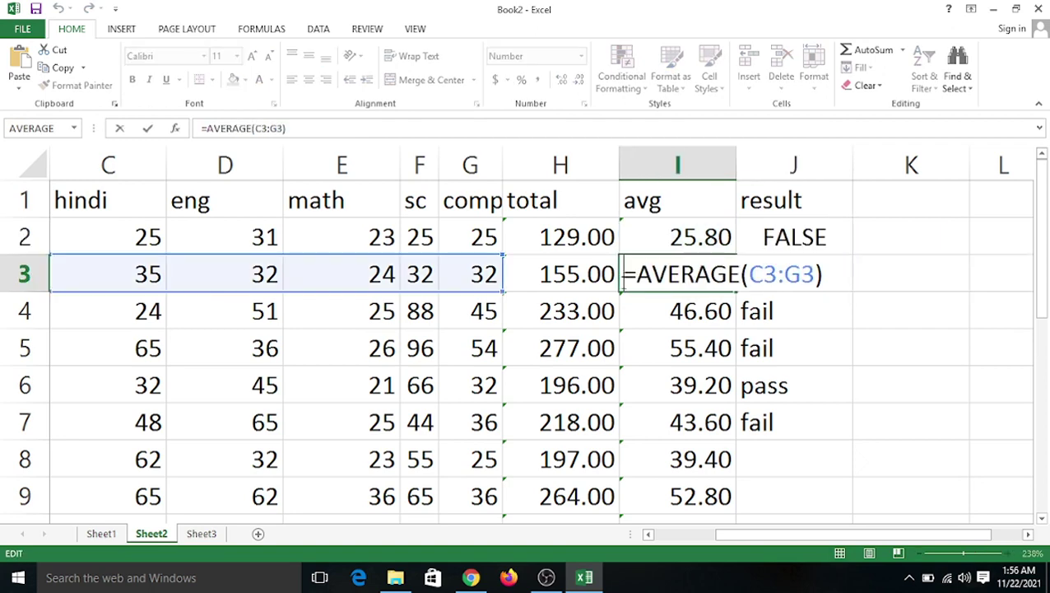
text(=)
click(815, 236)
double_click(833, 274)
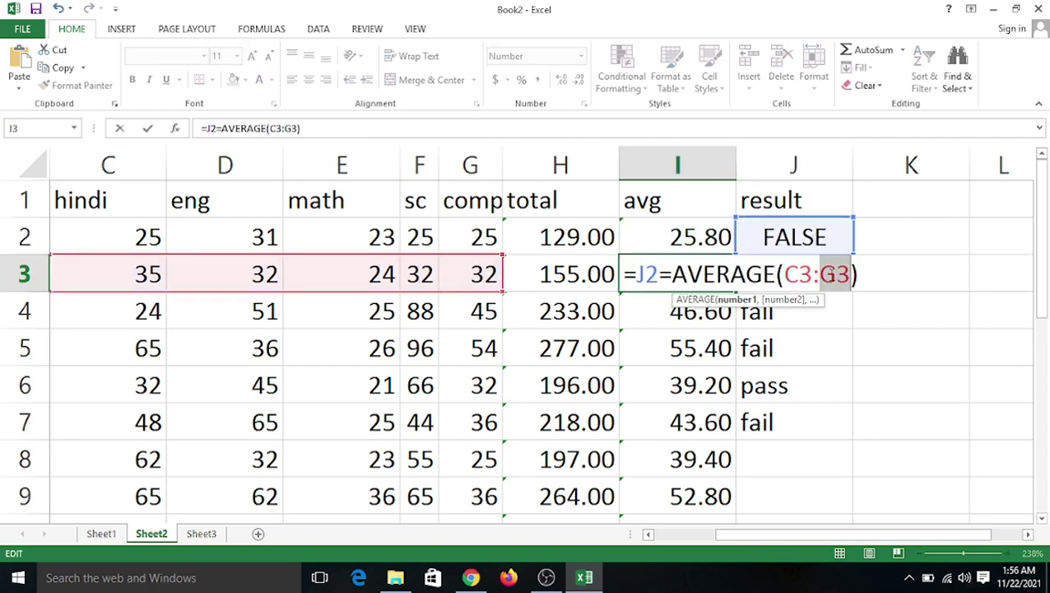
click(888, 251)
click(820, 405)
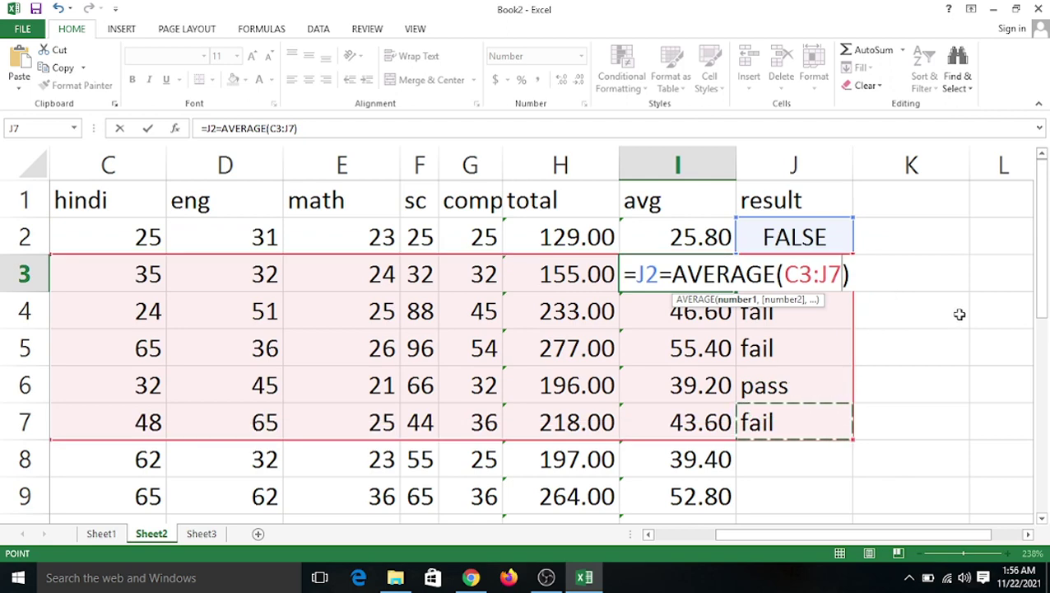
click(899, 482)
click(605, 240)
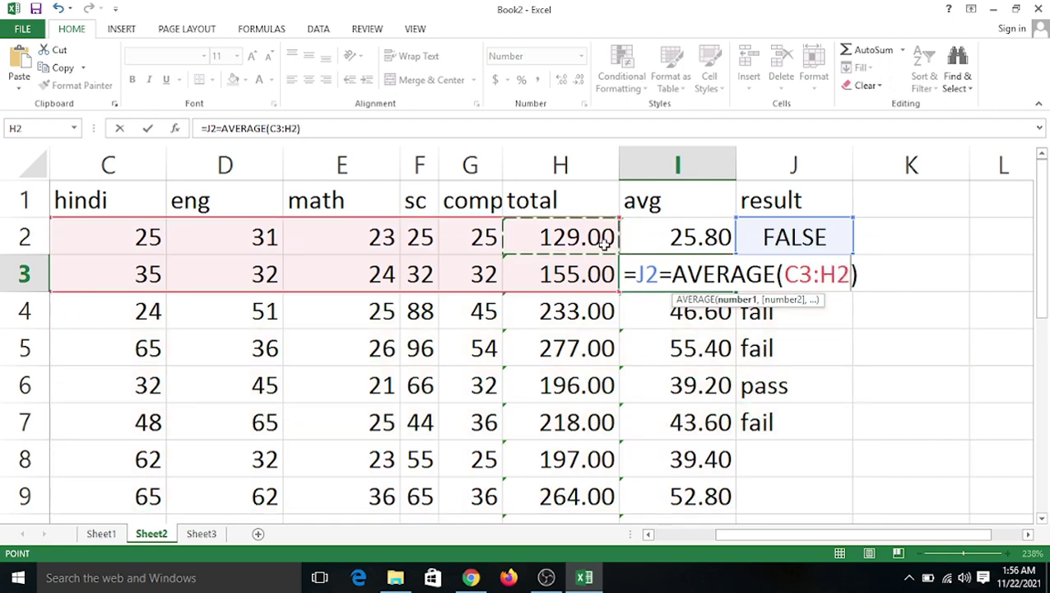
drag(96, 345, 99, 274)
click(206, 534)
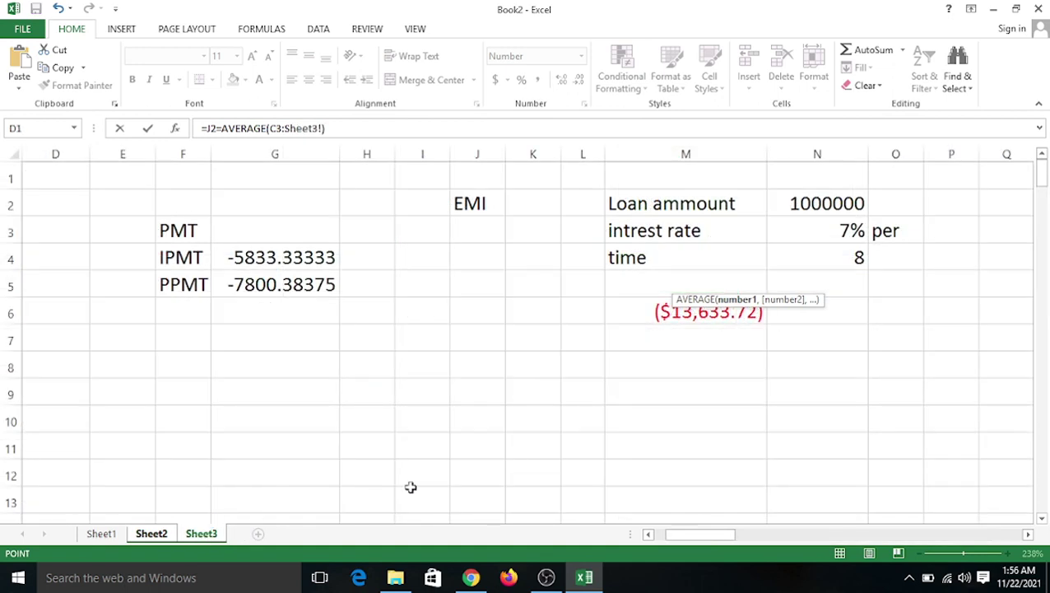
click(141, 537)
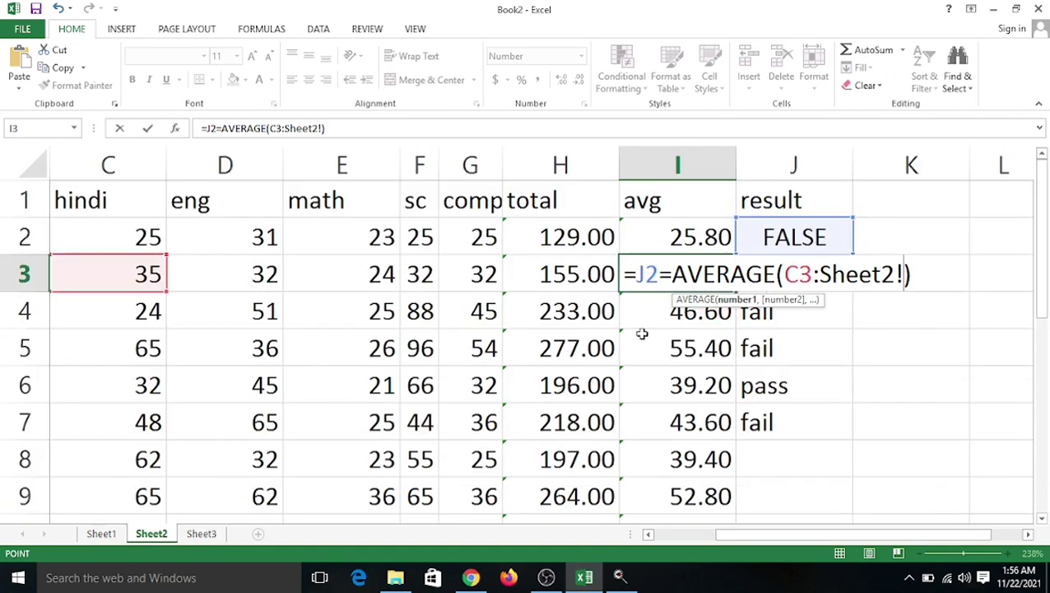
click(910, 222)
click(914, 199)
drag(1041, 206, 1042, 330)
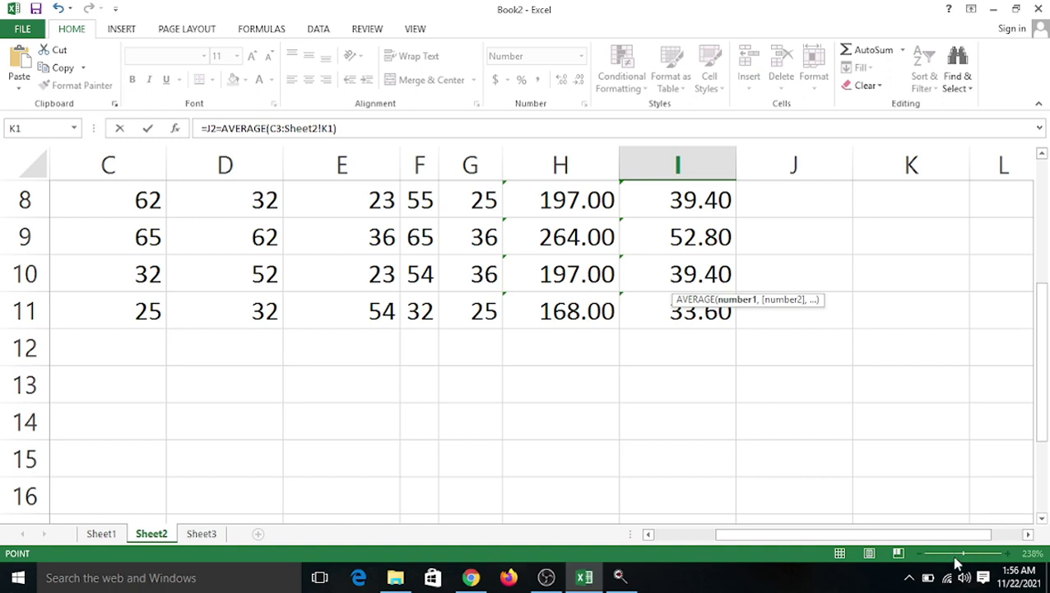
scroll(860, 414, up, 3)
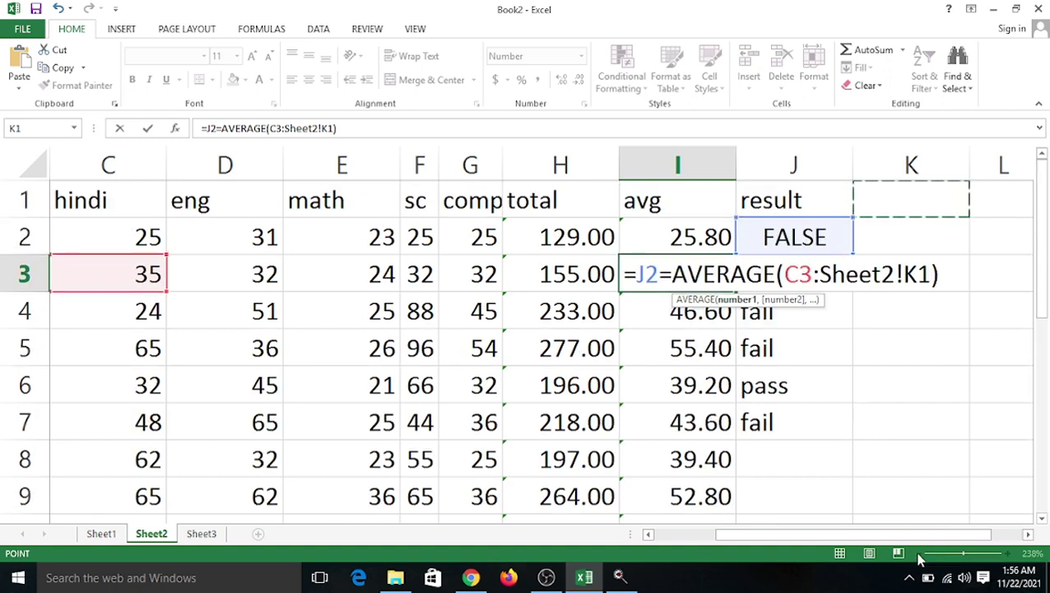
click(929, 345)
click(998, 277)
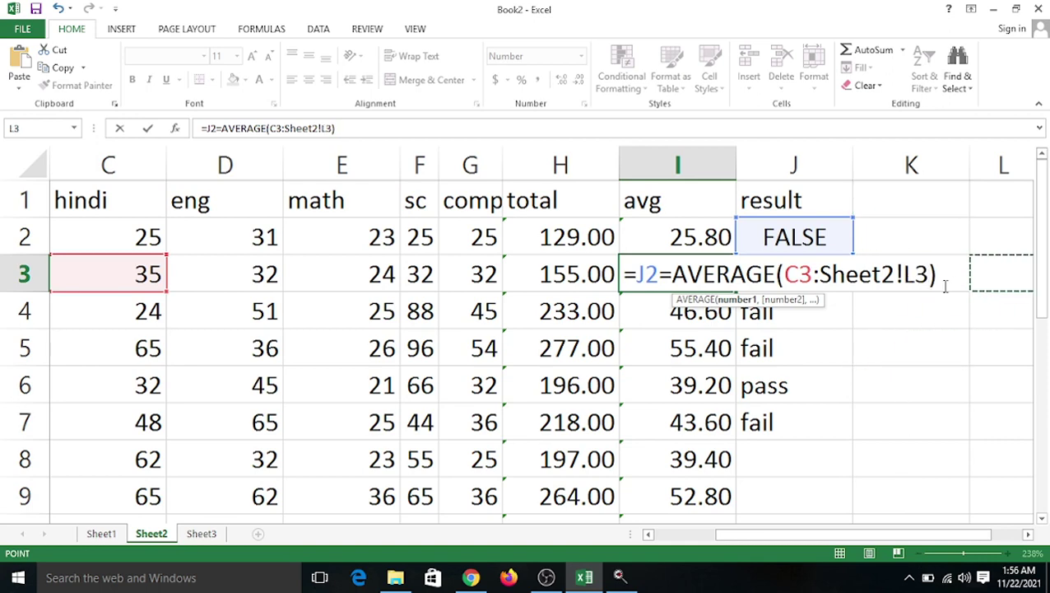
Delete everything except the closing parenthesis from the average formula in I3 and enter the cell
key(BackSpace)
key(BackSpace)
key(BackSpace)
key(BackSpace)
key(BackSpace)
key(BackSpace)
key(BackSpace)
key(BackSpace)
key(BackSpace)
key(BackSpace)
key(BackSpace)
key(BackSpace)
key(BackSpace)
key(BackSpace)
key(BackSpace)
key(BackSpace)
key(BackSpace)
key(BackSpace)
key(BackSpace)
key(BackSpace)
key(BackSpace)
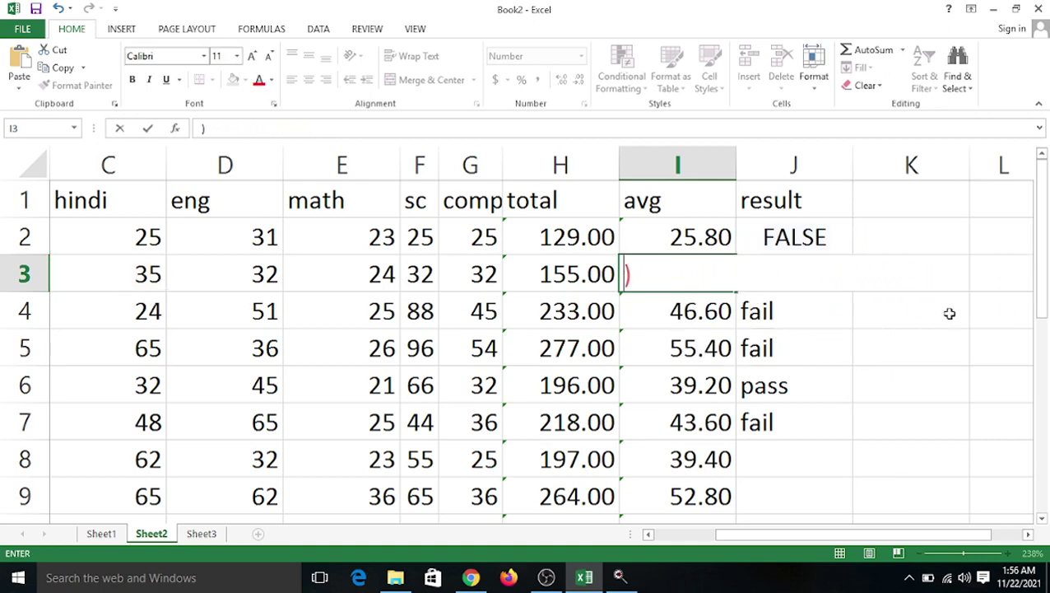
click(874, 336)
Check the IF formulas in cells J2, J3 and J6 of the result column
click(792, 273)
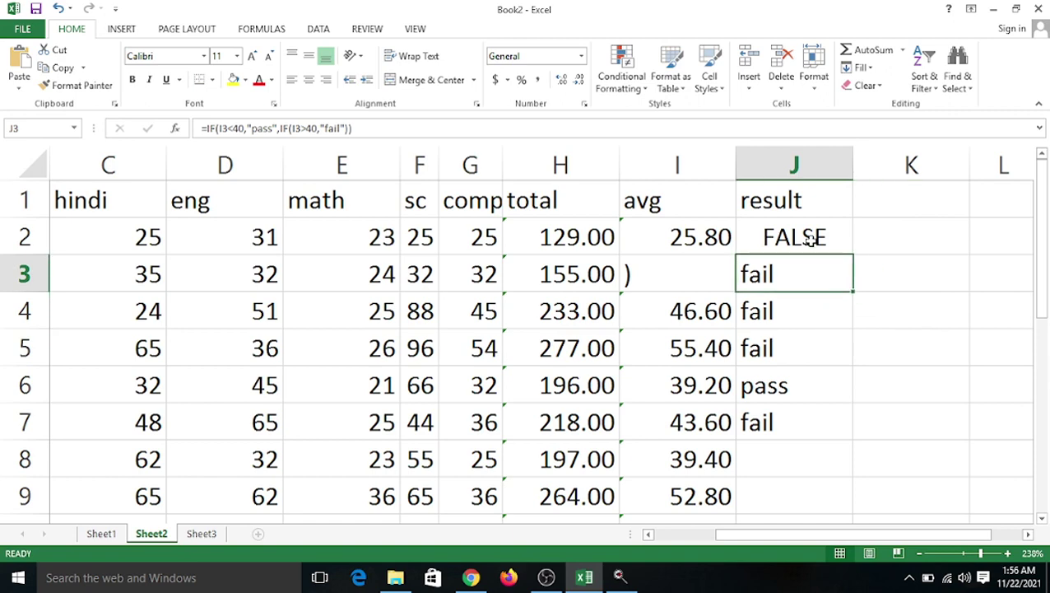
click(813, 238)
double_click(820, 236)
click(799, 379)
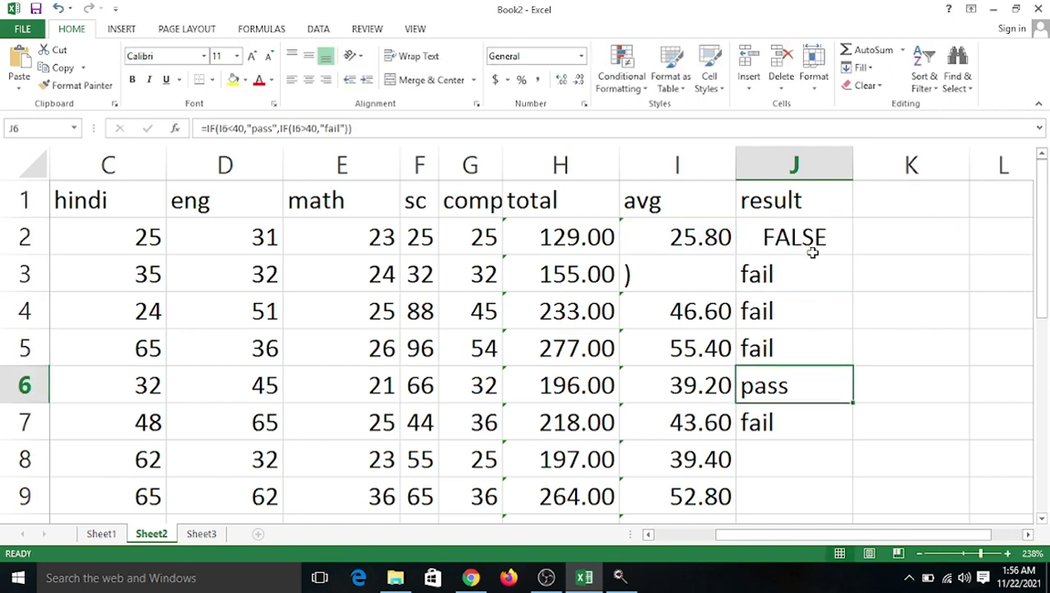
click(782, 272)
scroll(782, 271, down, 2)
scroll(785, 394, up, 2)
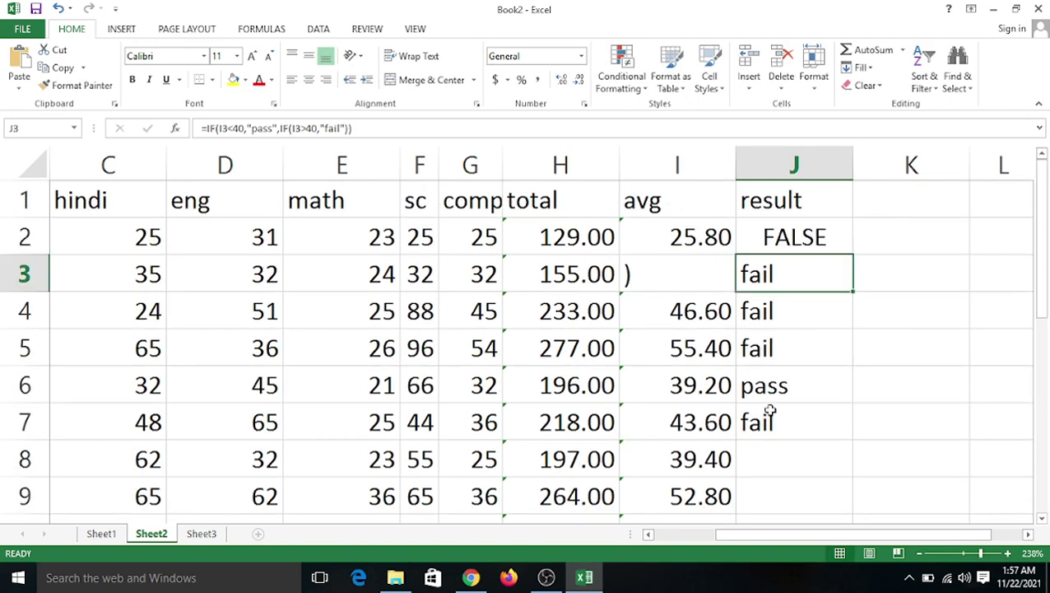
Try to fill the result formula from J7 down to J9
click(771, 419)
drag(849, 444, 856, 500)
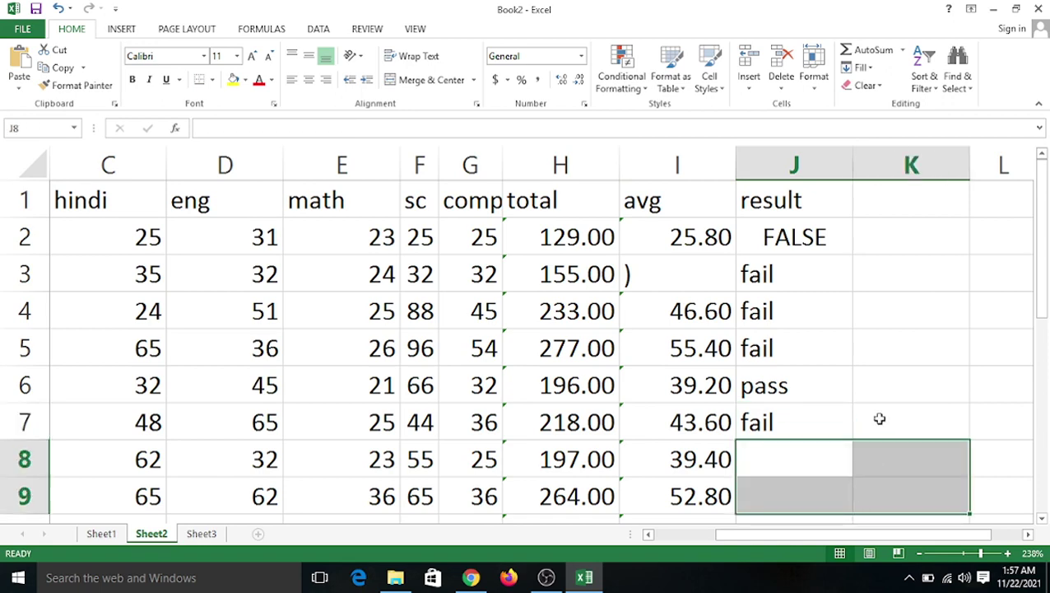
click(867, 354)
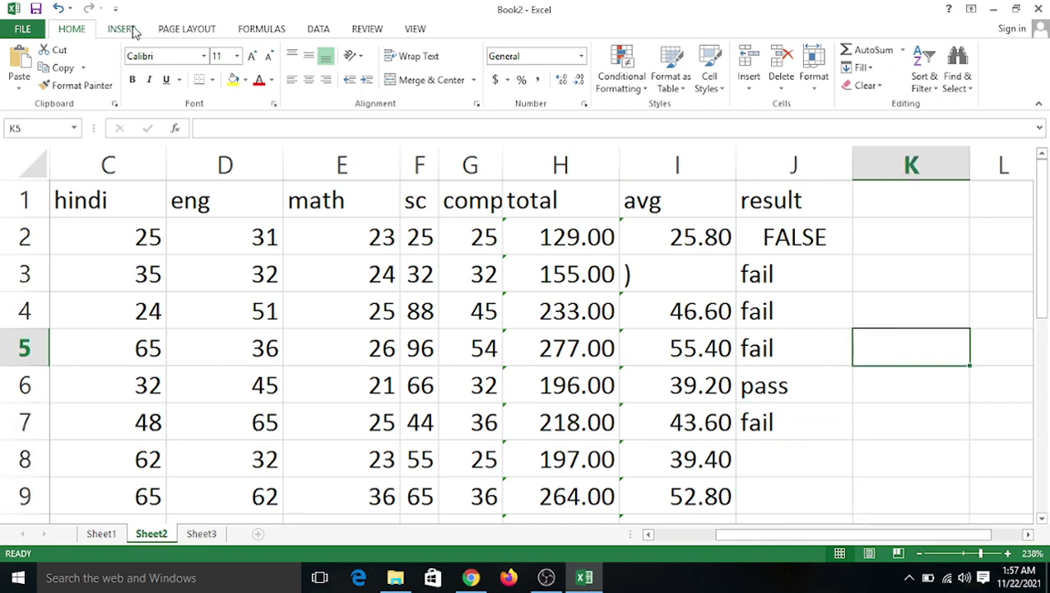
click(186, 29)
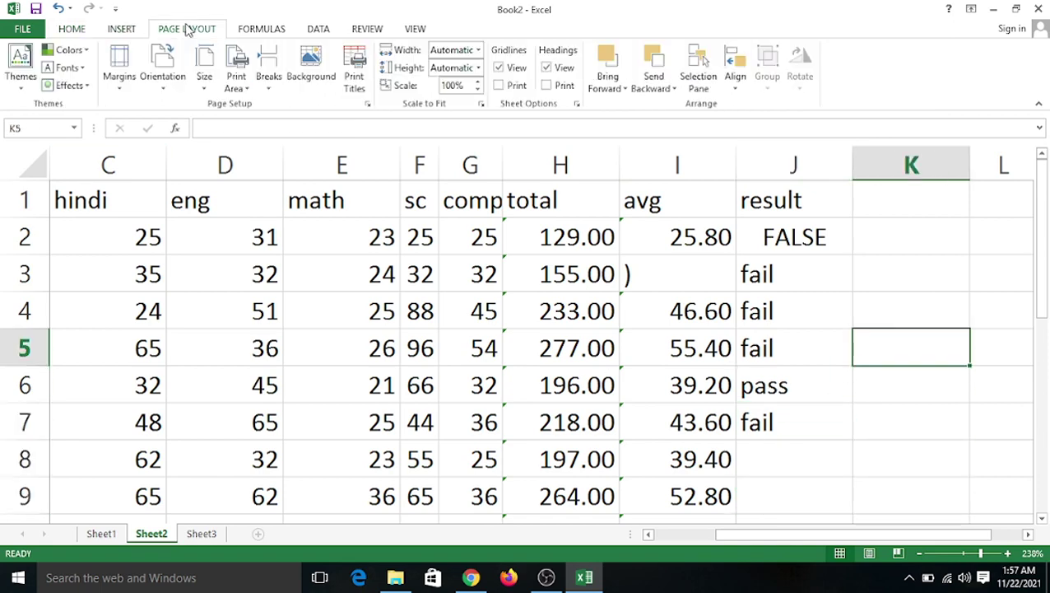
click(280, 28)
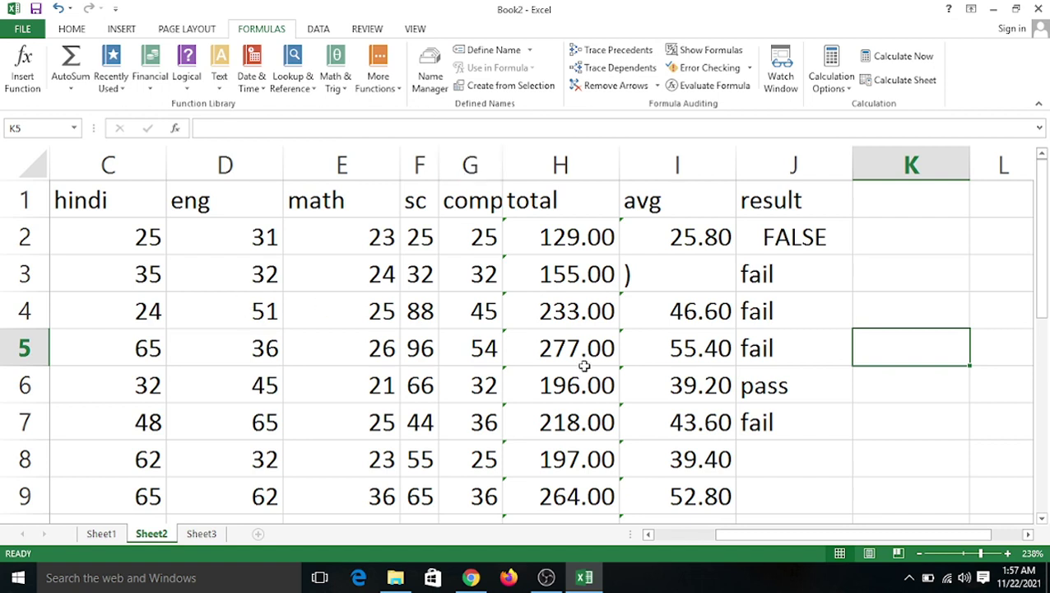
click(908, 578)
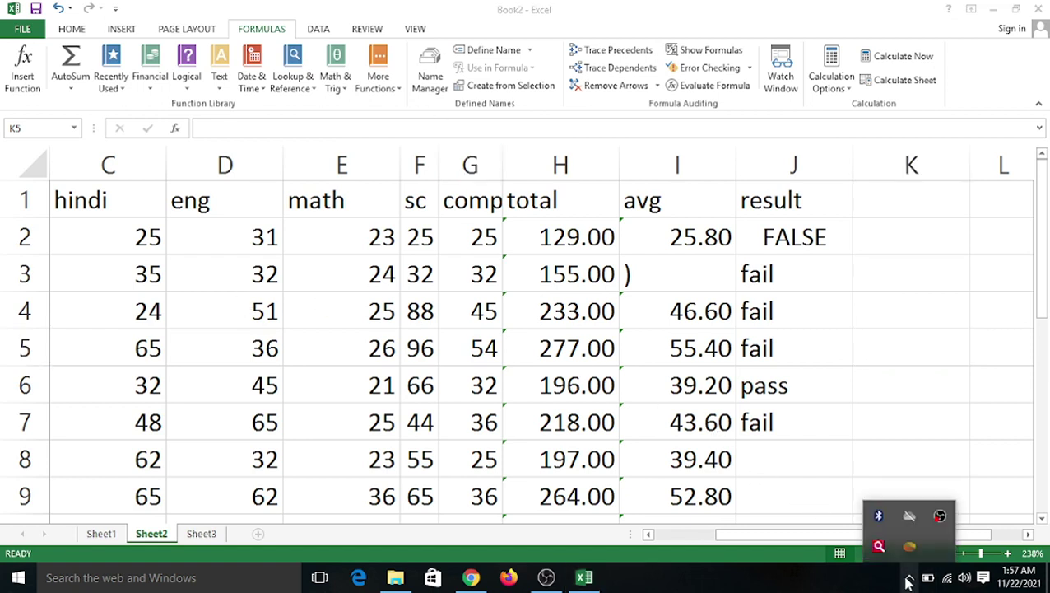
right_click(937, 519)
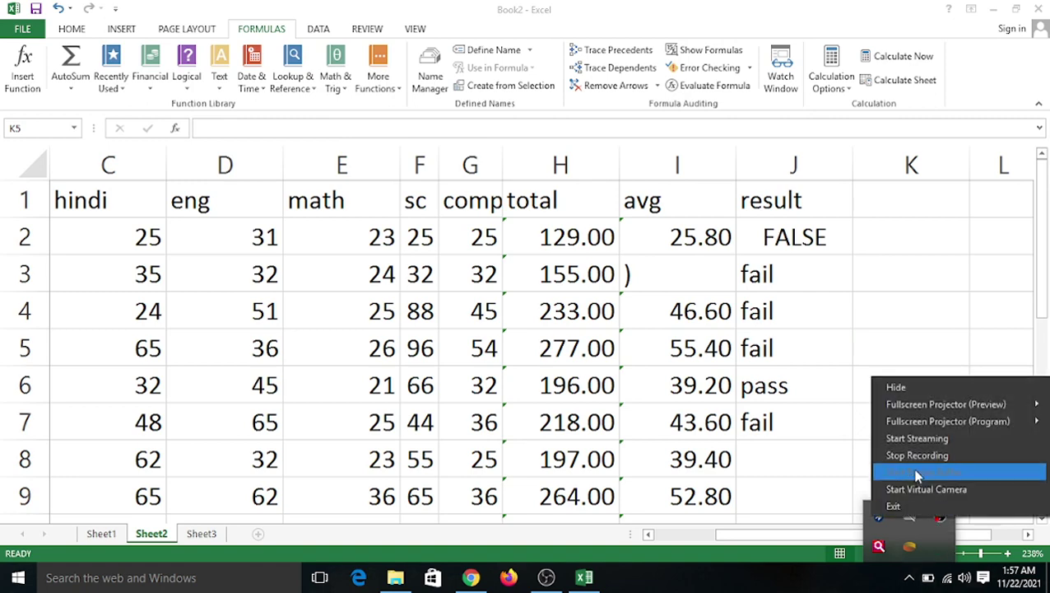